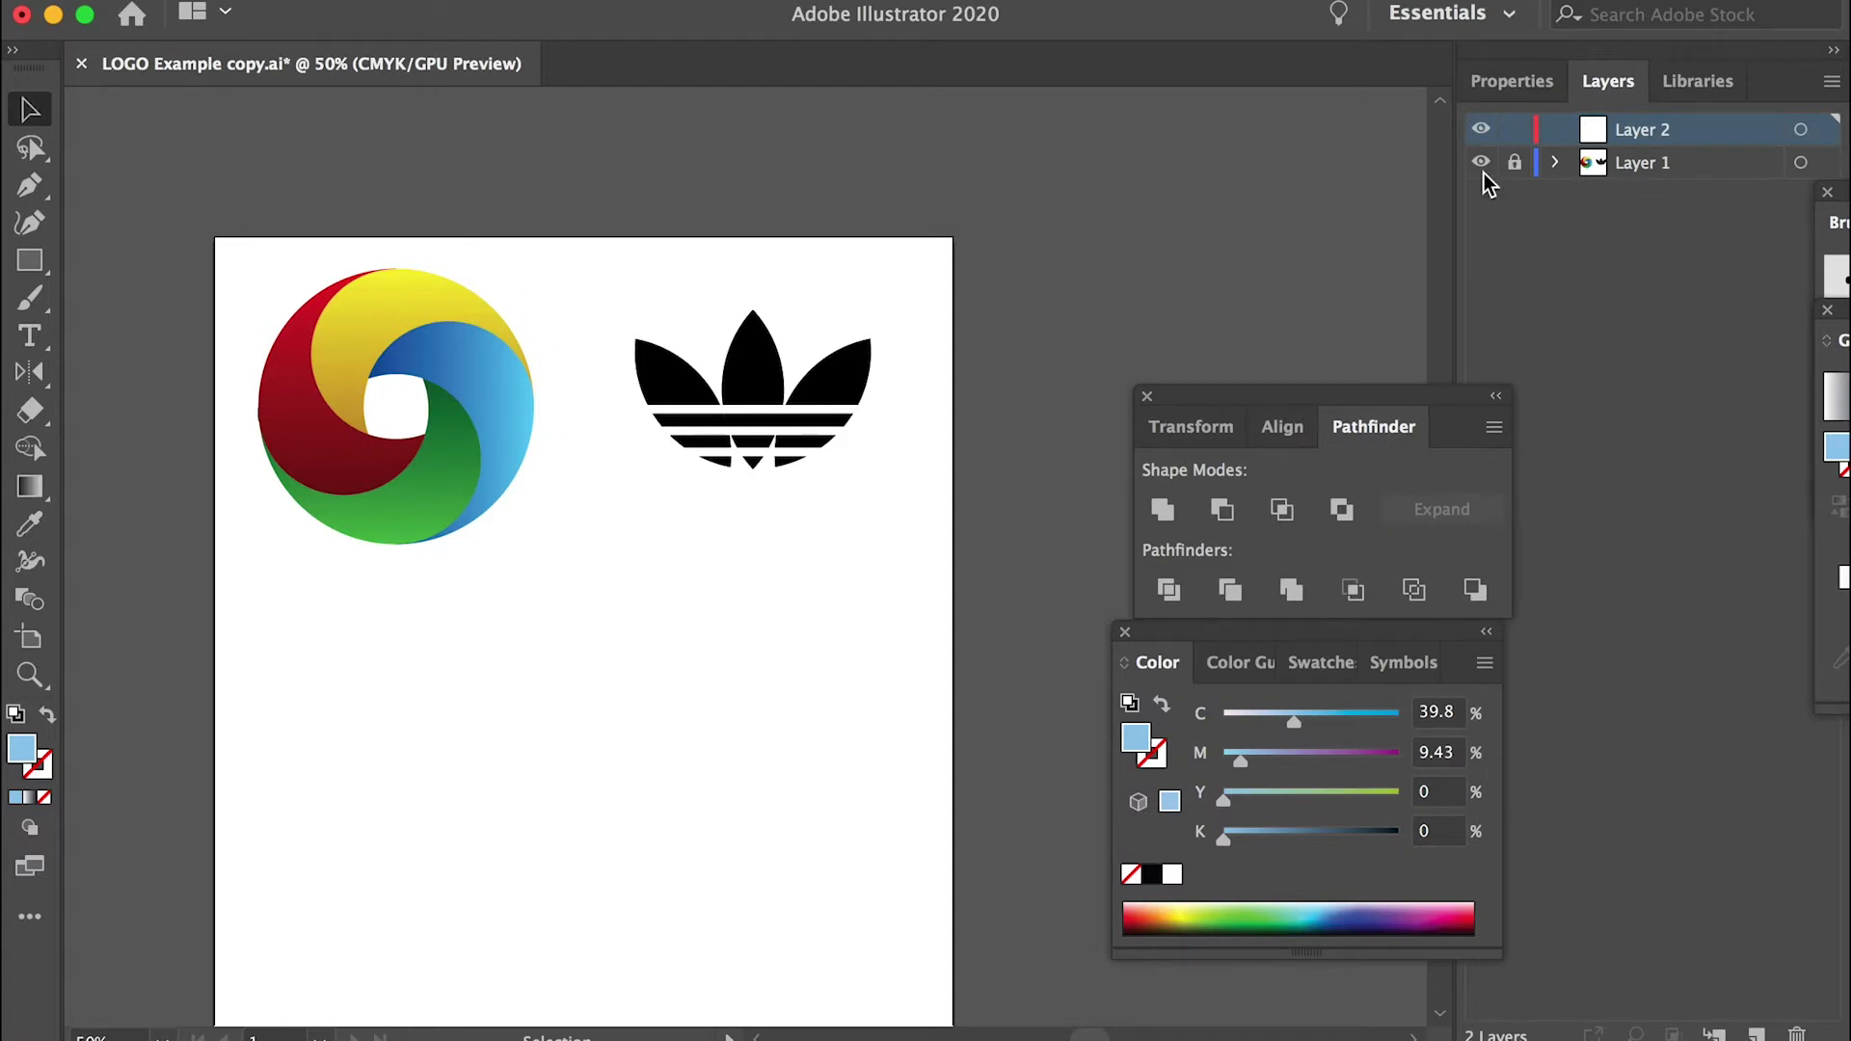
Hide Layer 1 and set up the Ellipse tool with a light blue fill and a black stroke.
{"action": "left_click", "coordinate": [1481, 162]}
{"action": "left_click", "coordinate": [29, 261]}
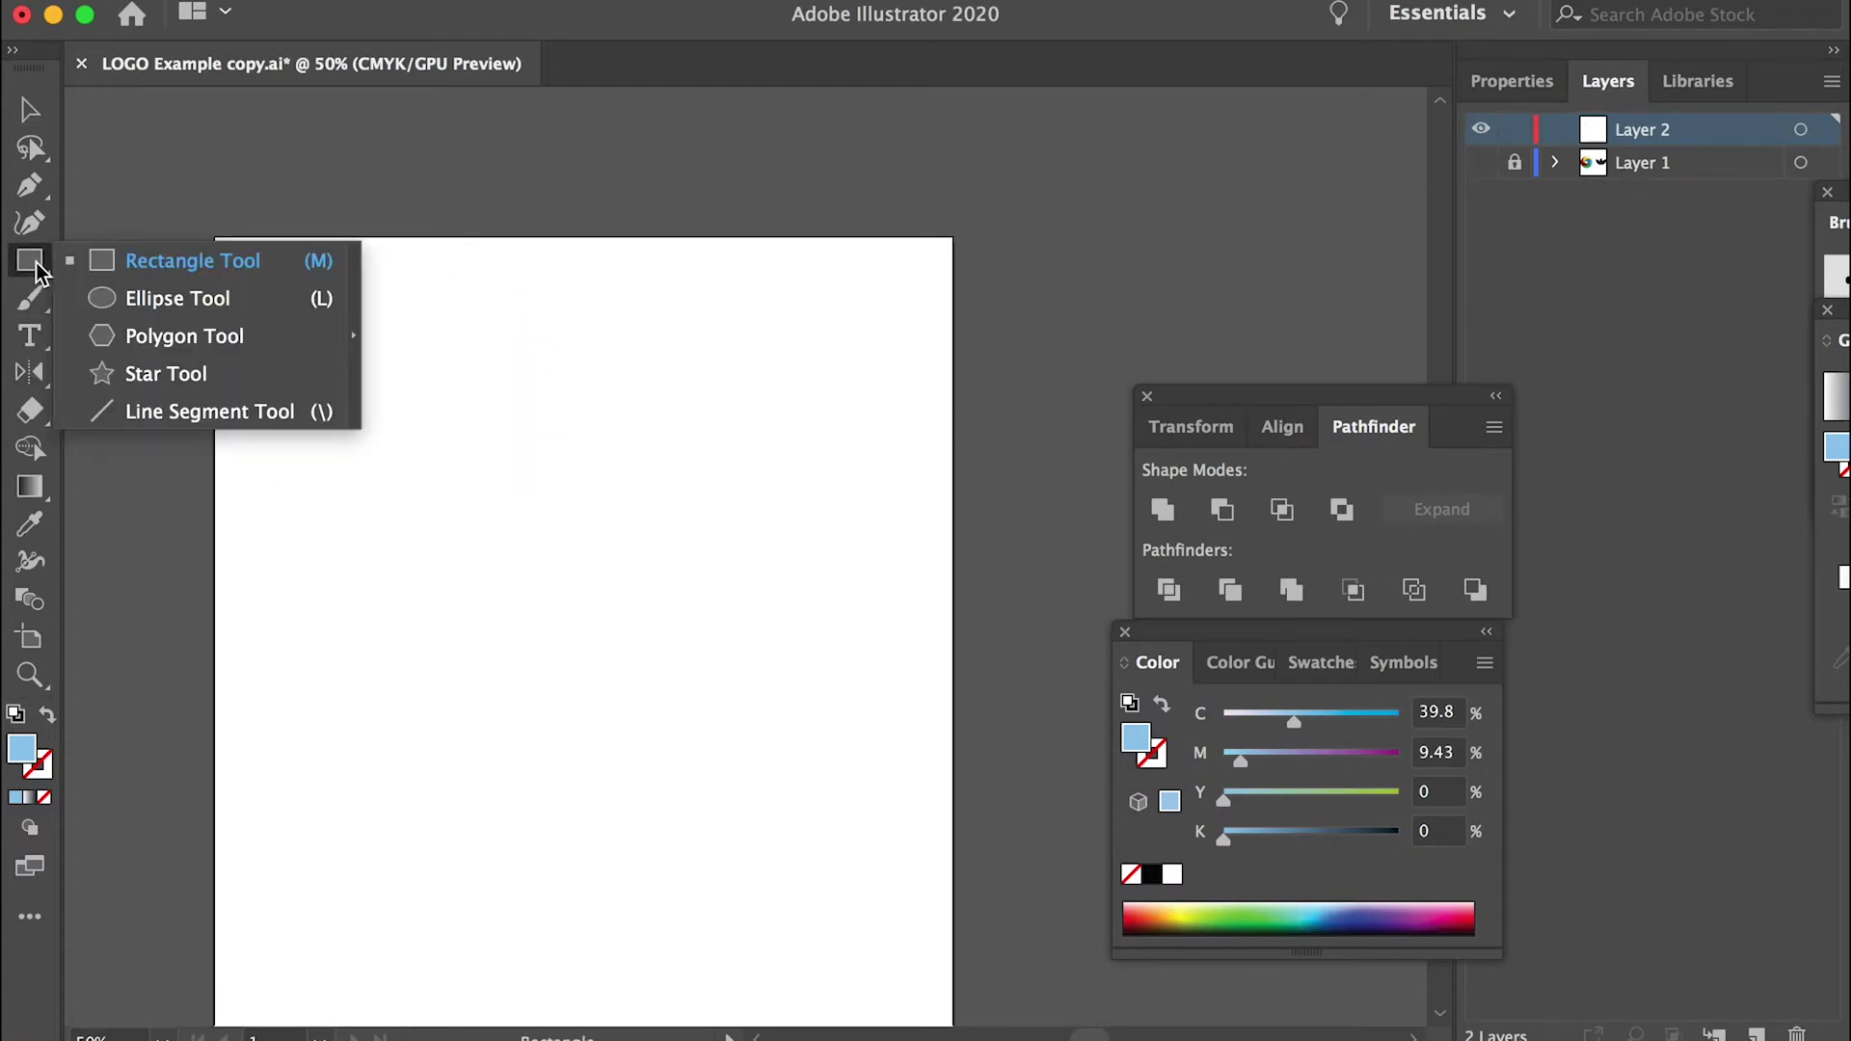
{"action": "left_click", "coordinate": [227, 307]}
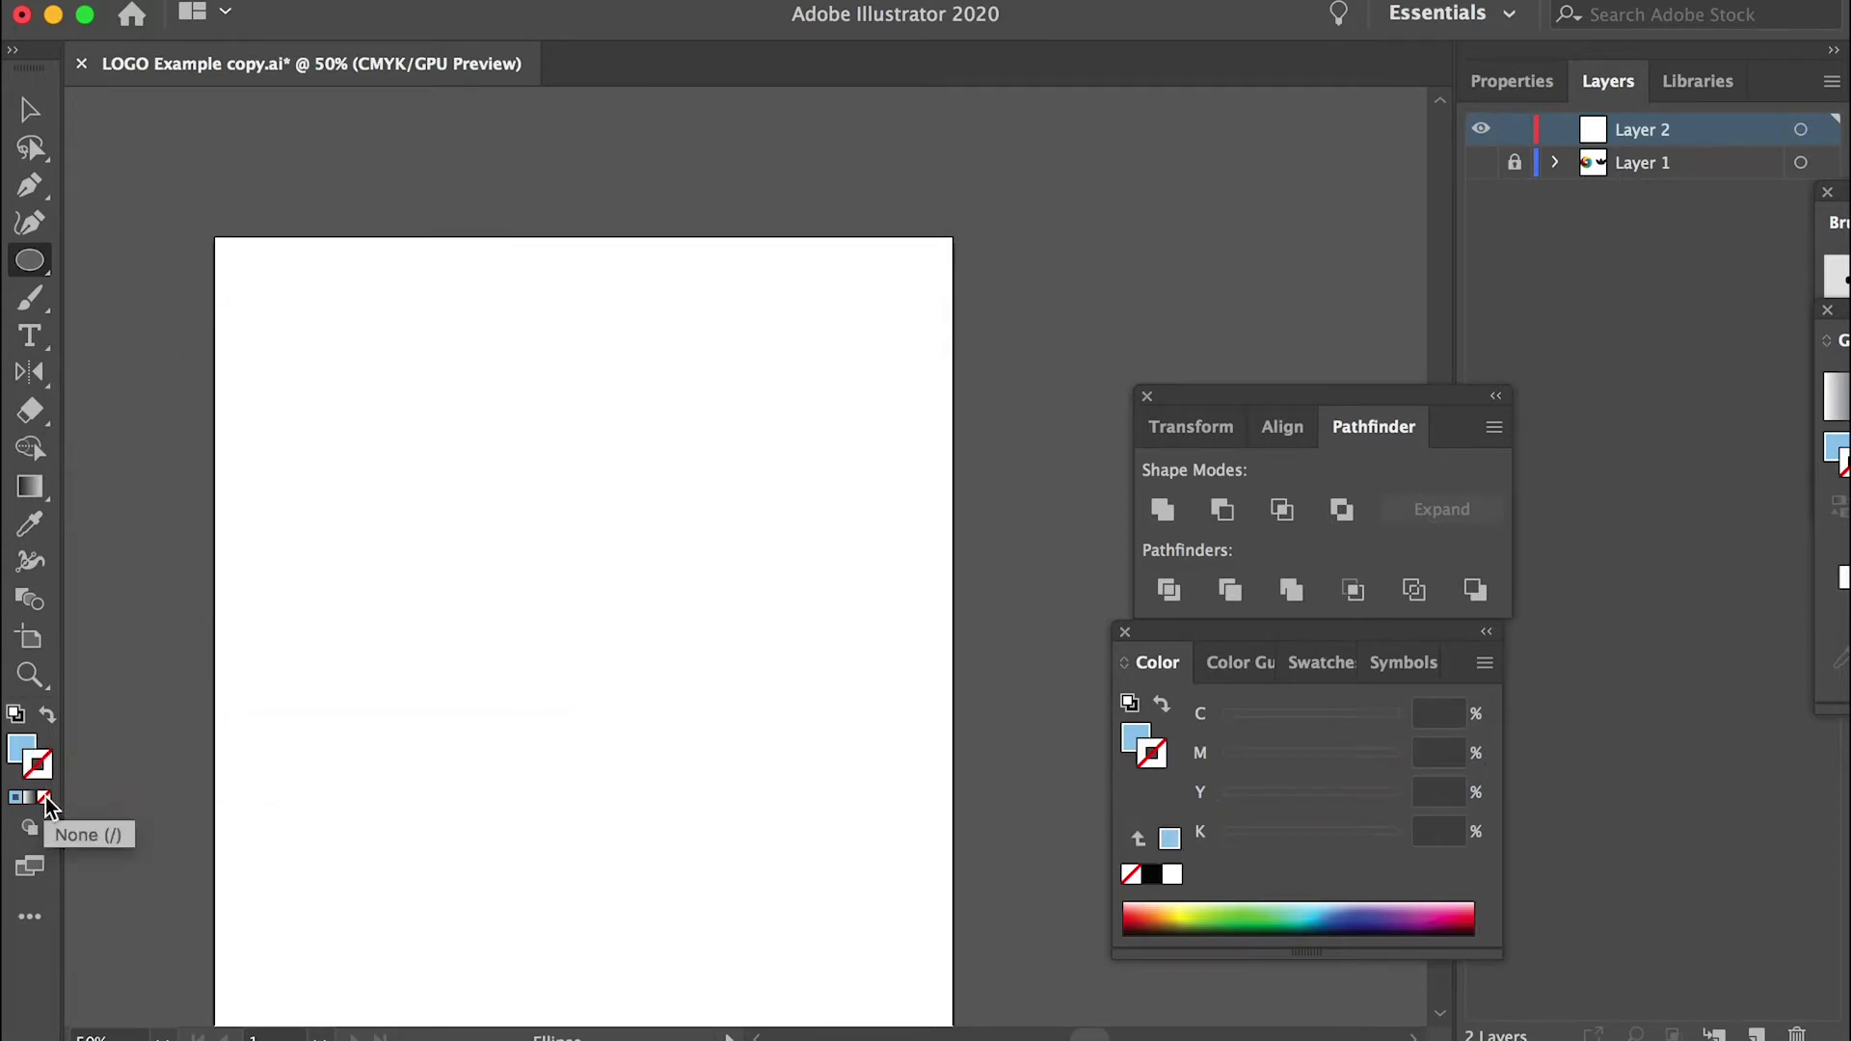
{"action": "left_click", "coordinate": [44, 776]}
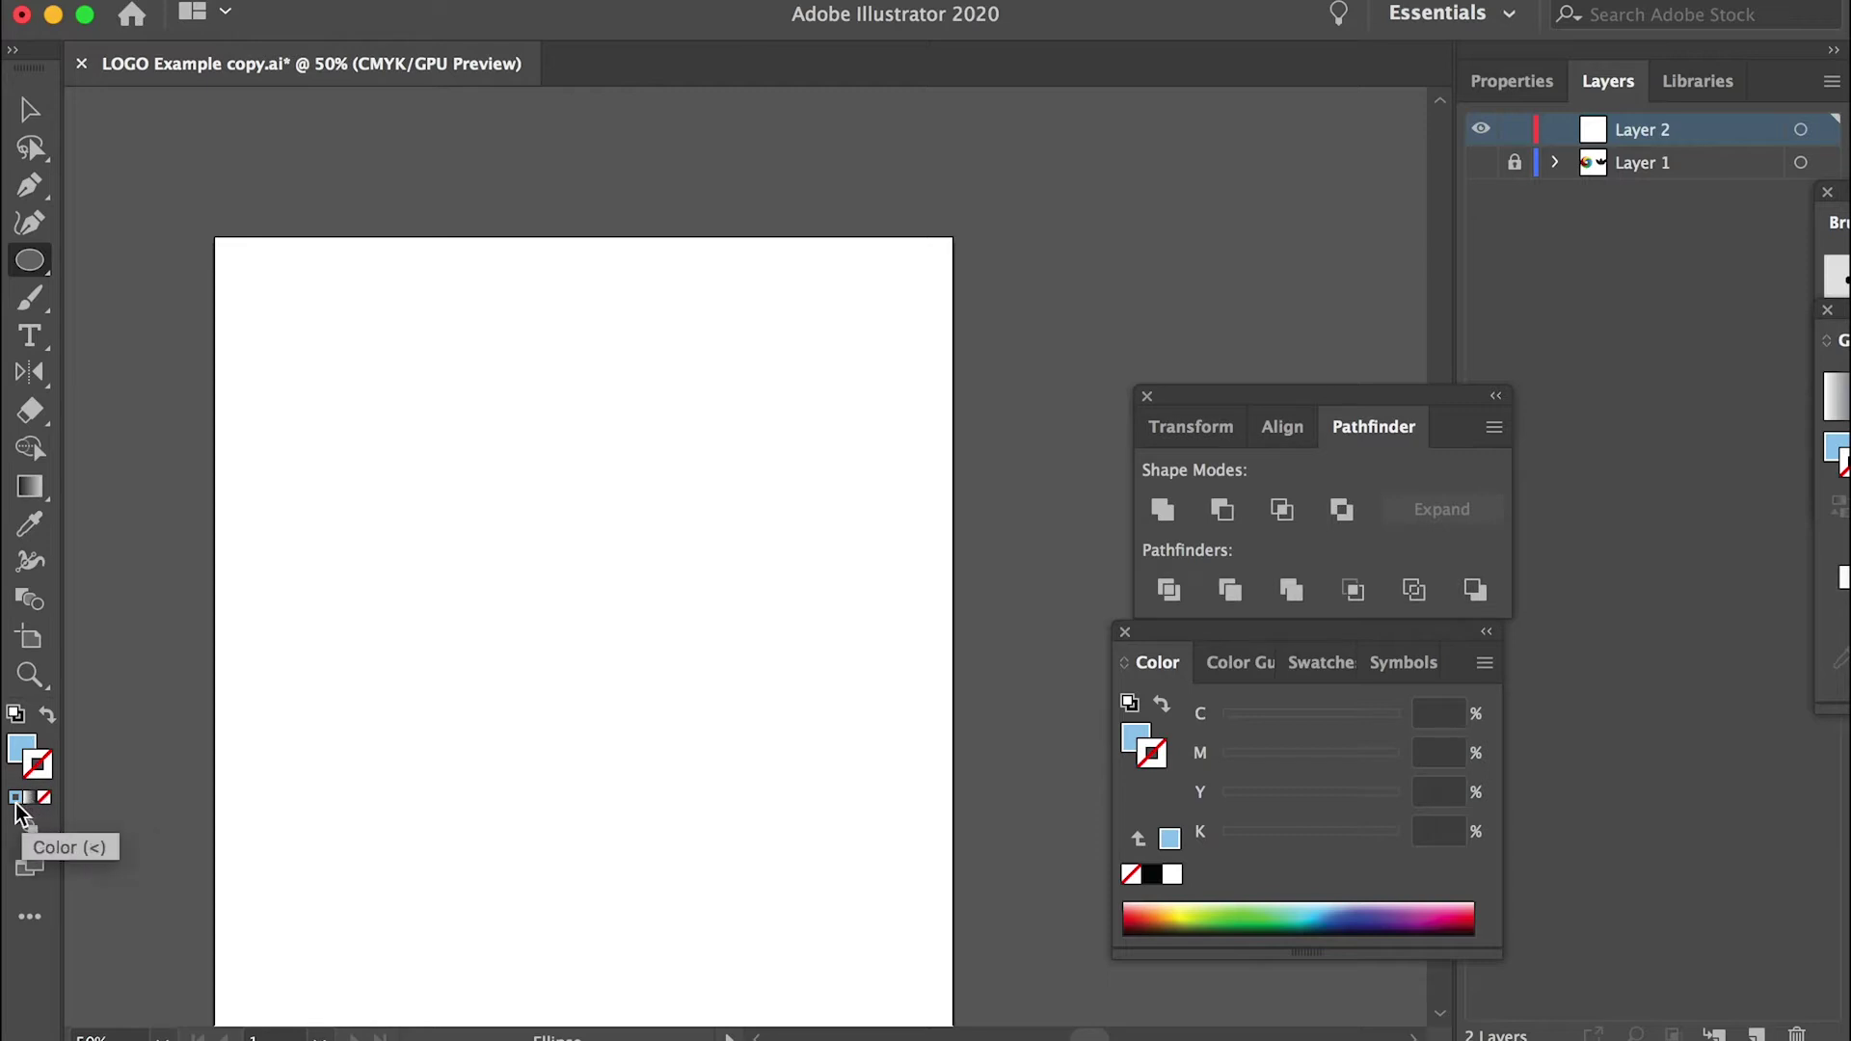
{"action": "left_click", "coordinate": [17, 797]}
{"action": "double_click", "coordinate": [39, 766]}
{"action": "mouse_move", "coordinate": [1269, 649]}
{"action": "left_mouse_down"}
{"action": "mouse_move", "coordinate": [1385, 881]}
{"action": "mouse_move", "coordinate": [1426, 901]}
{"action": "left_mouse_up"}
{"action": "left_click", "coordinate": [1680, 525]}
{"action": "key", "text": "x"}
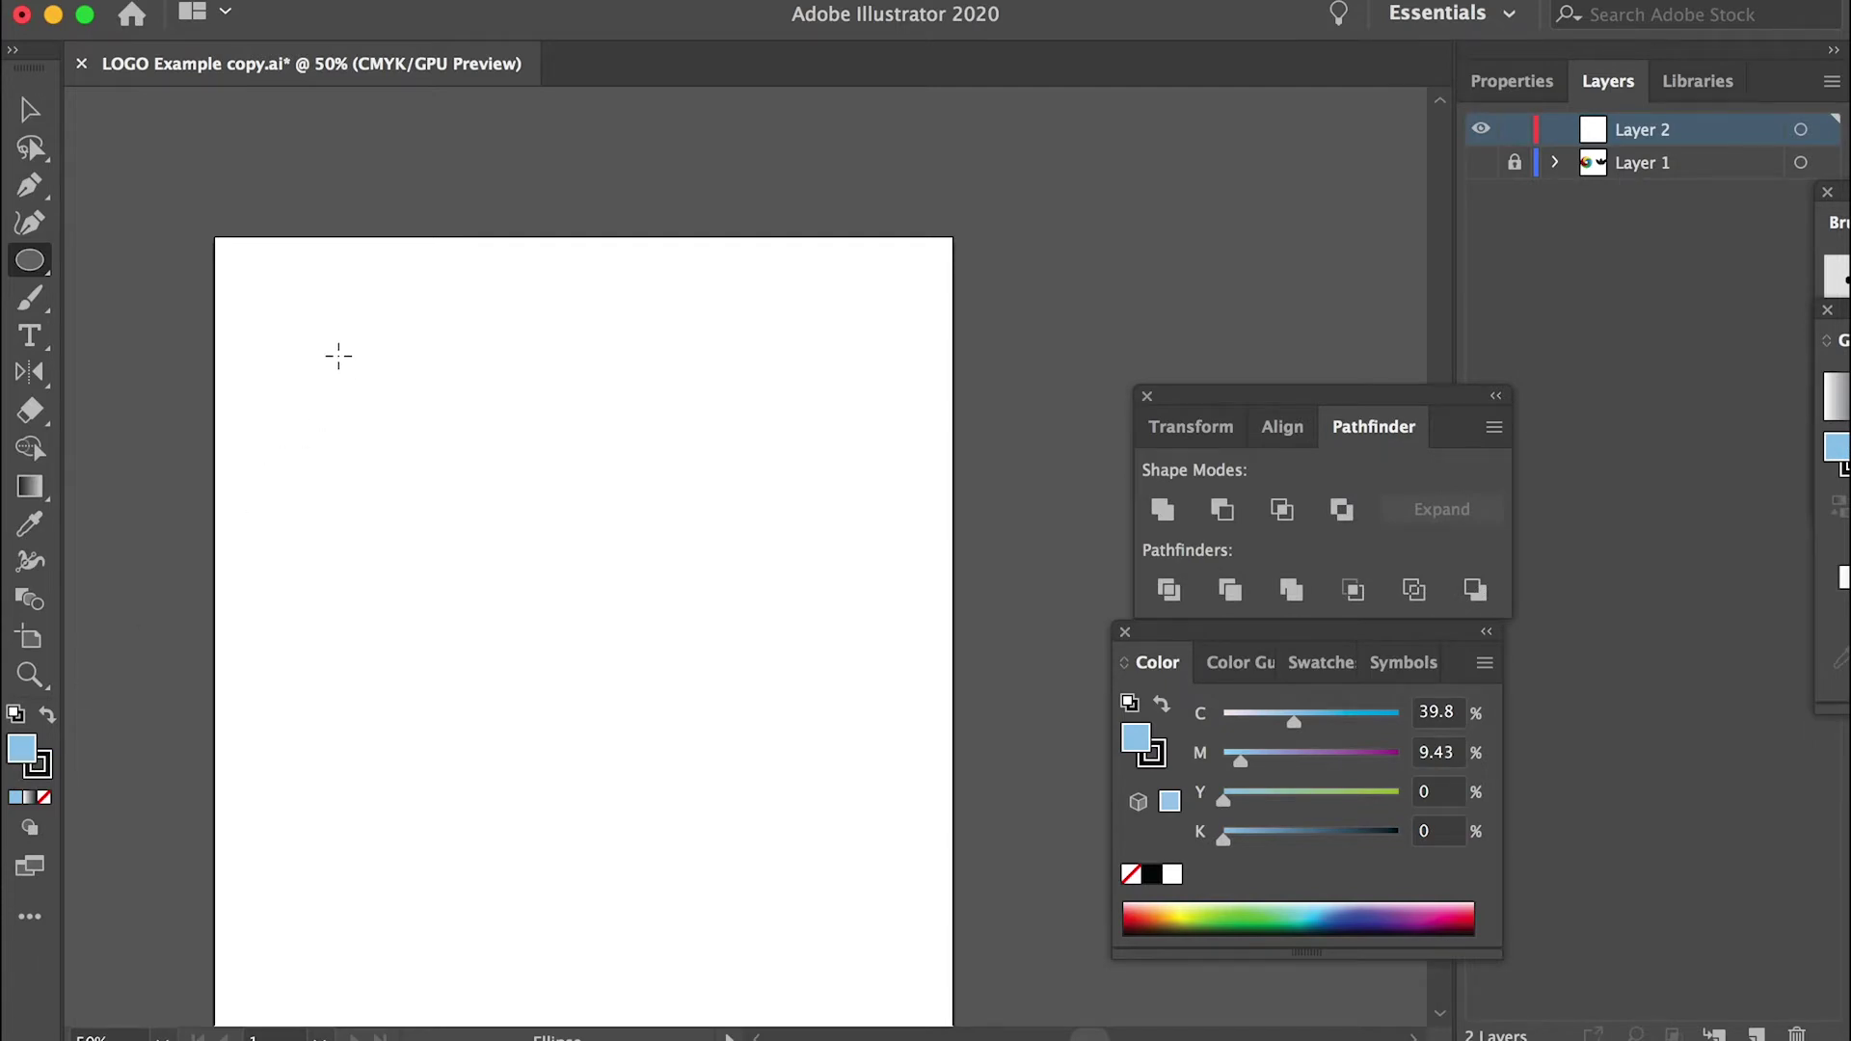
Draw a large circle and a smaller circle beside it, and move the smaller one inside the large one, horizontally centred and slightly high.
{"action": "left_click_drag", "start_coordinate": [319, 320], "coordinate": [600, 600]}
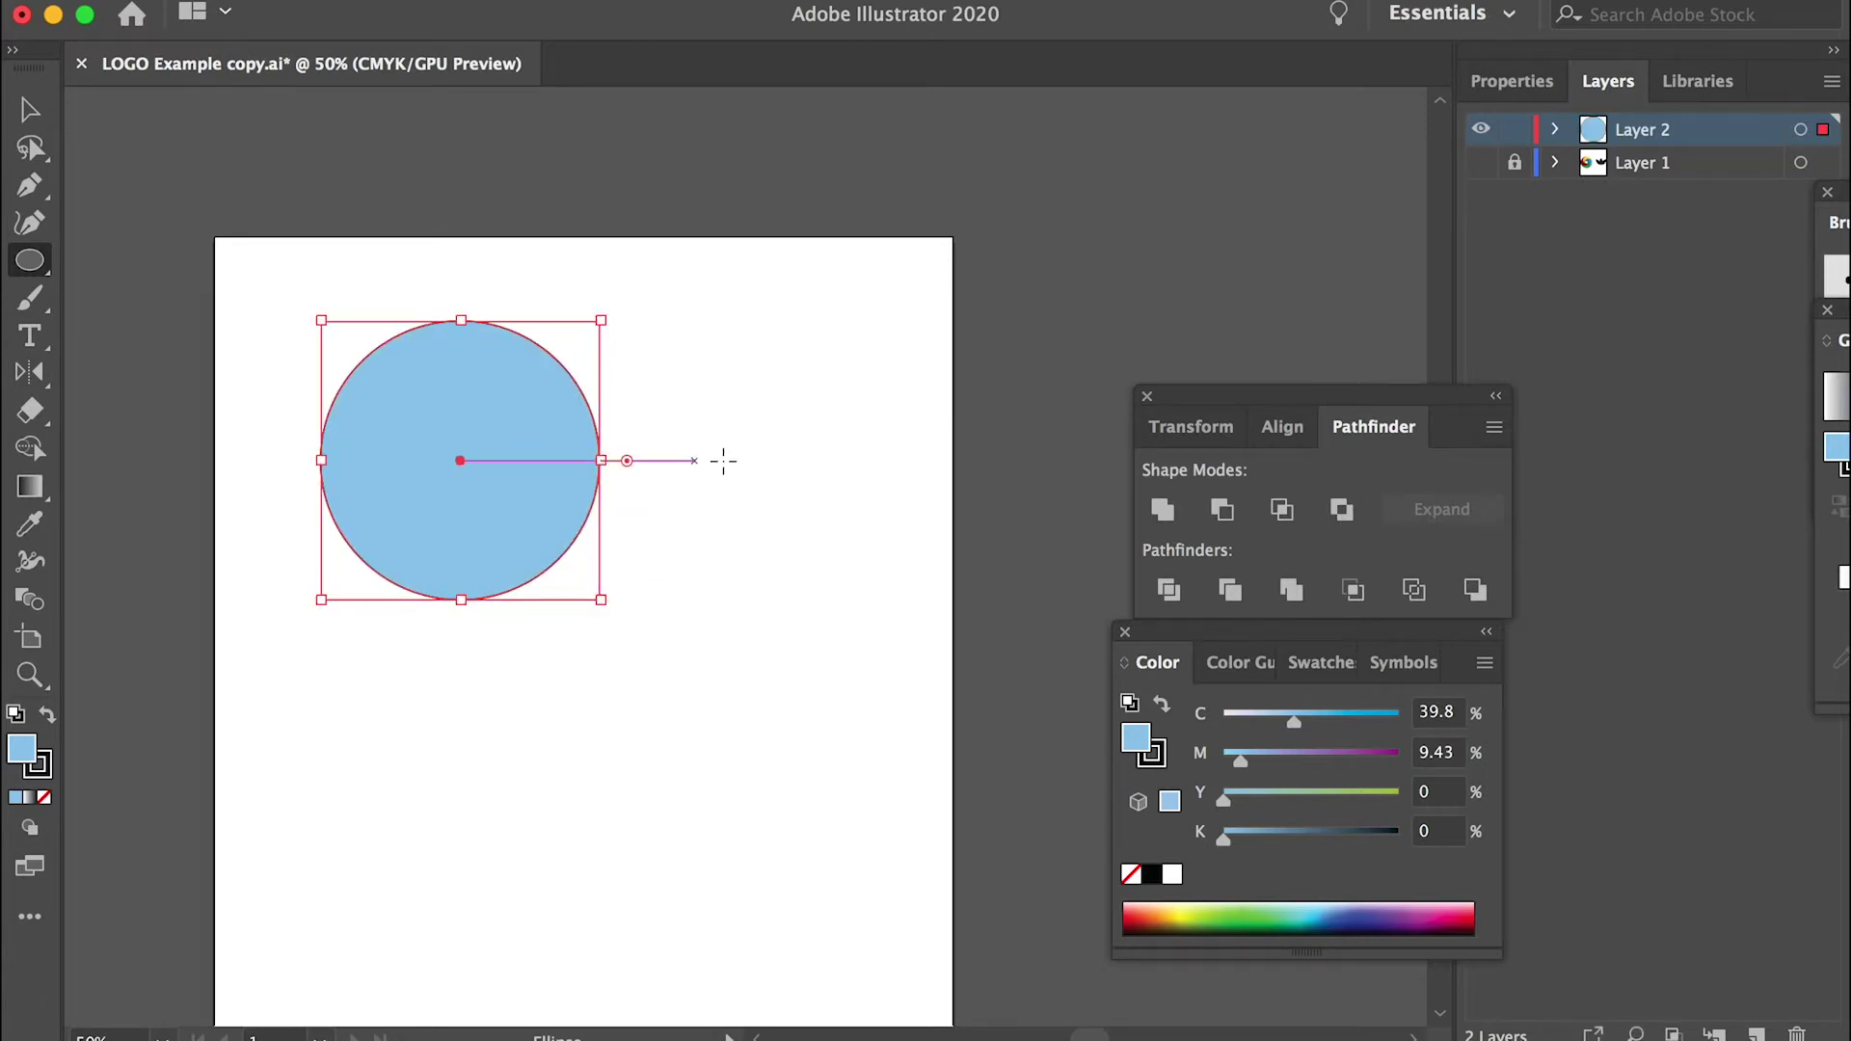
{"action": "left_click_drag", "start_coordinate": [681, 377], "coordinate": [912, 583]}
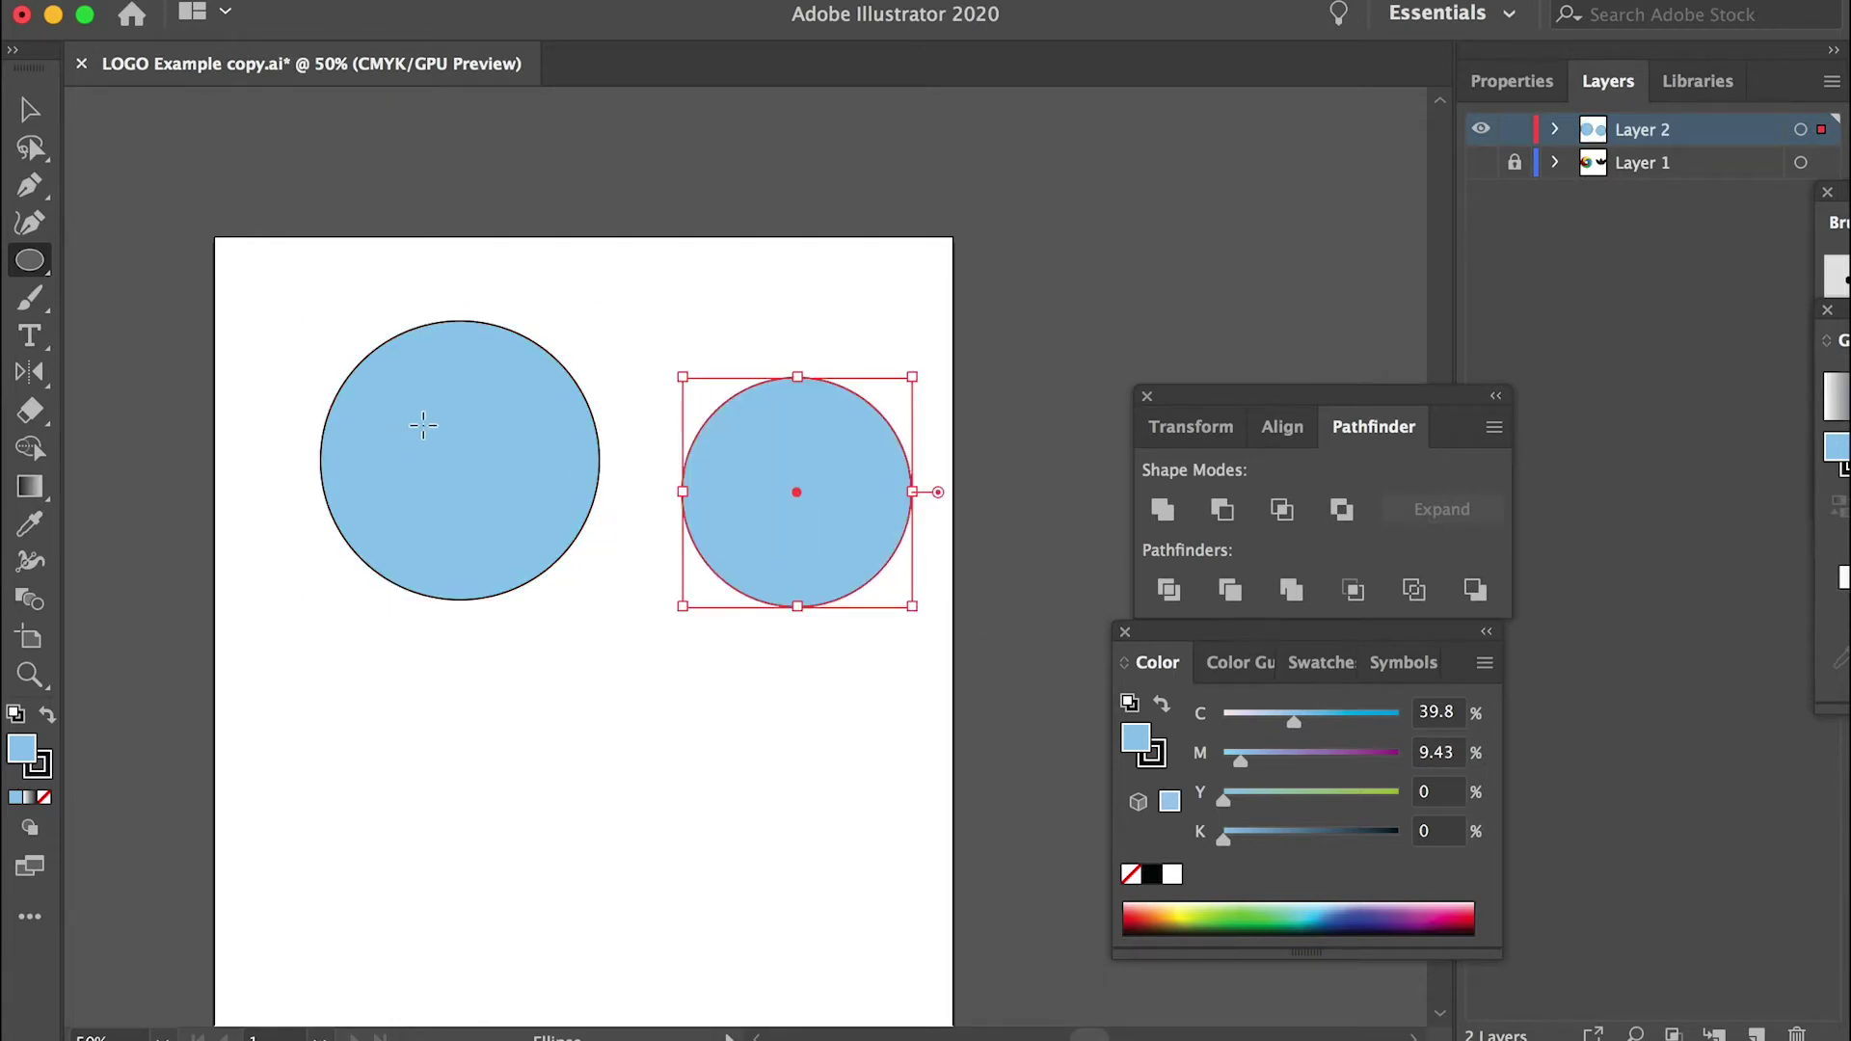
{"action": "key", "text": "v"}
{"action": "left_click_drag", "start_coordinate": [794, 417], "coordinate": [459, 373]}
{"action": "key", "text": "super+1"}
Select both circles and show the Align options.
{"action": "key", "text": "super+a"}
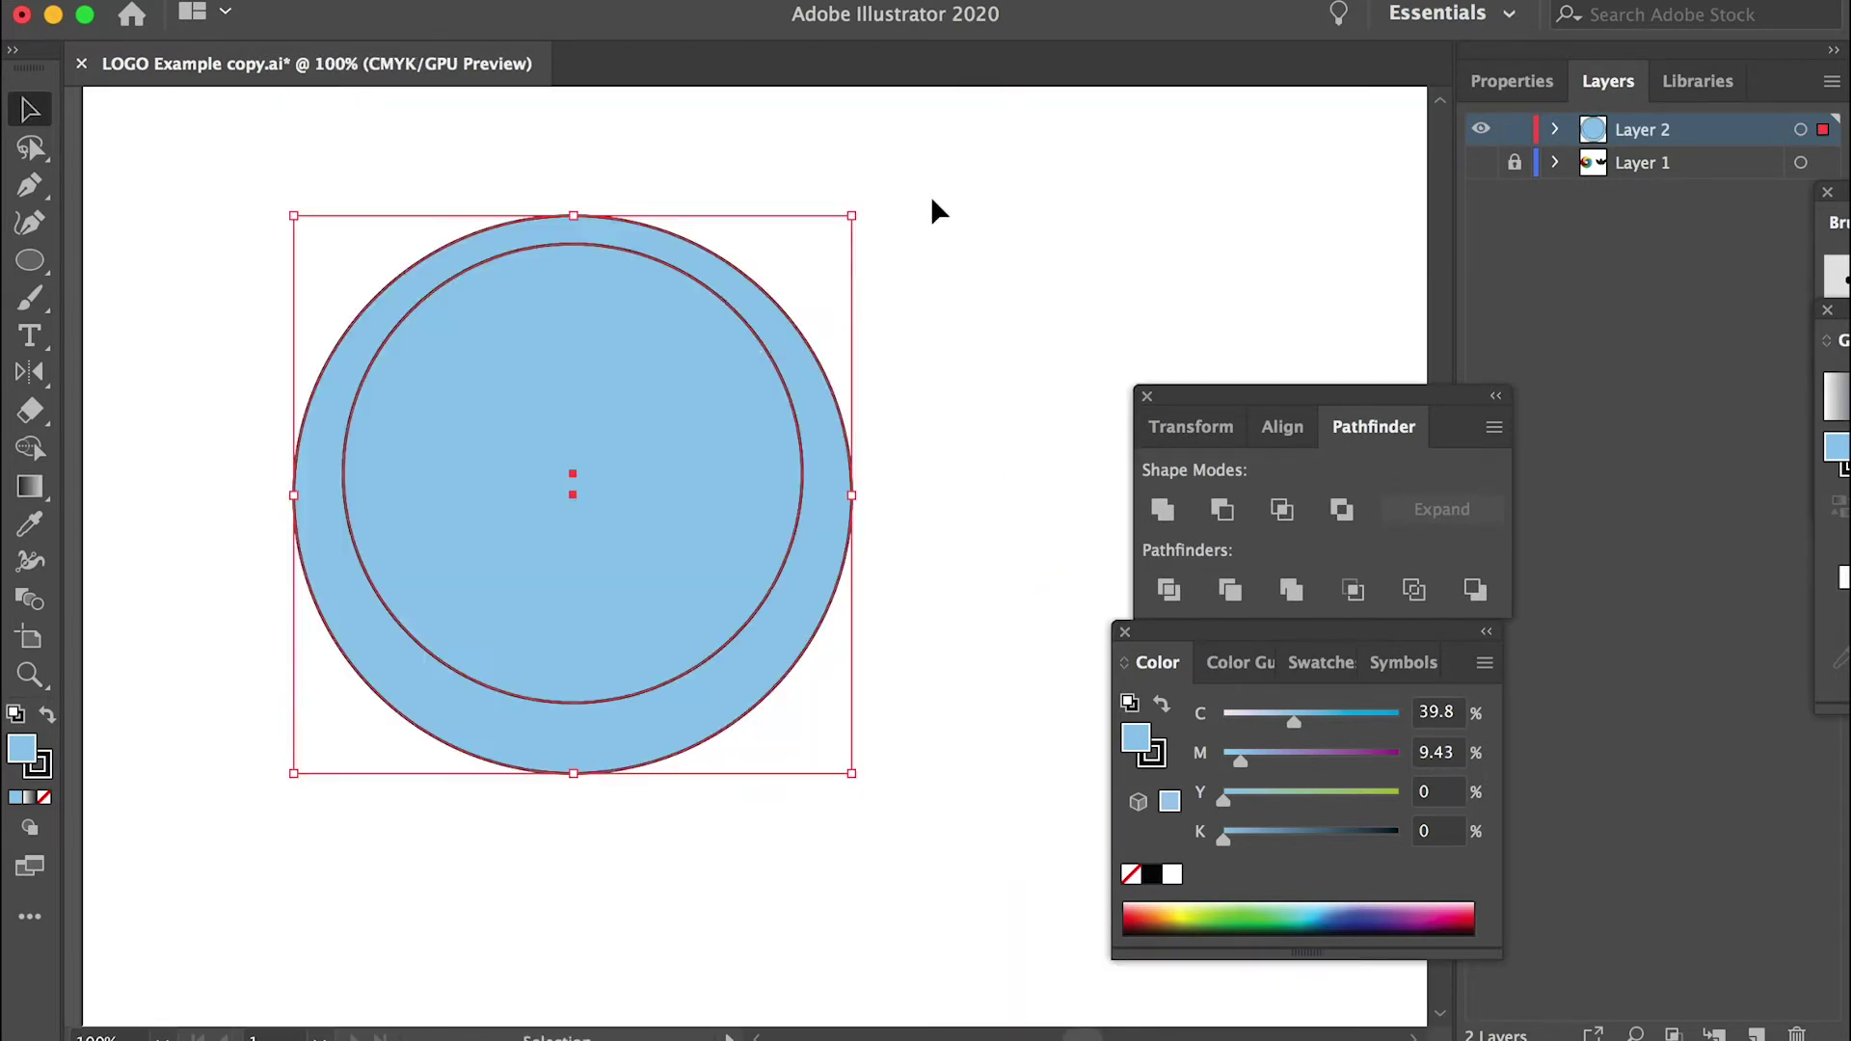
{"action": "left_click", "coordinate": [761, 1]}
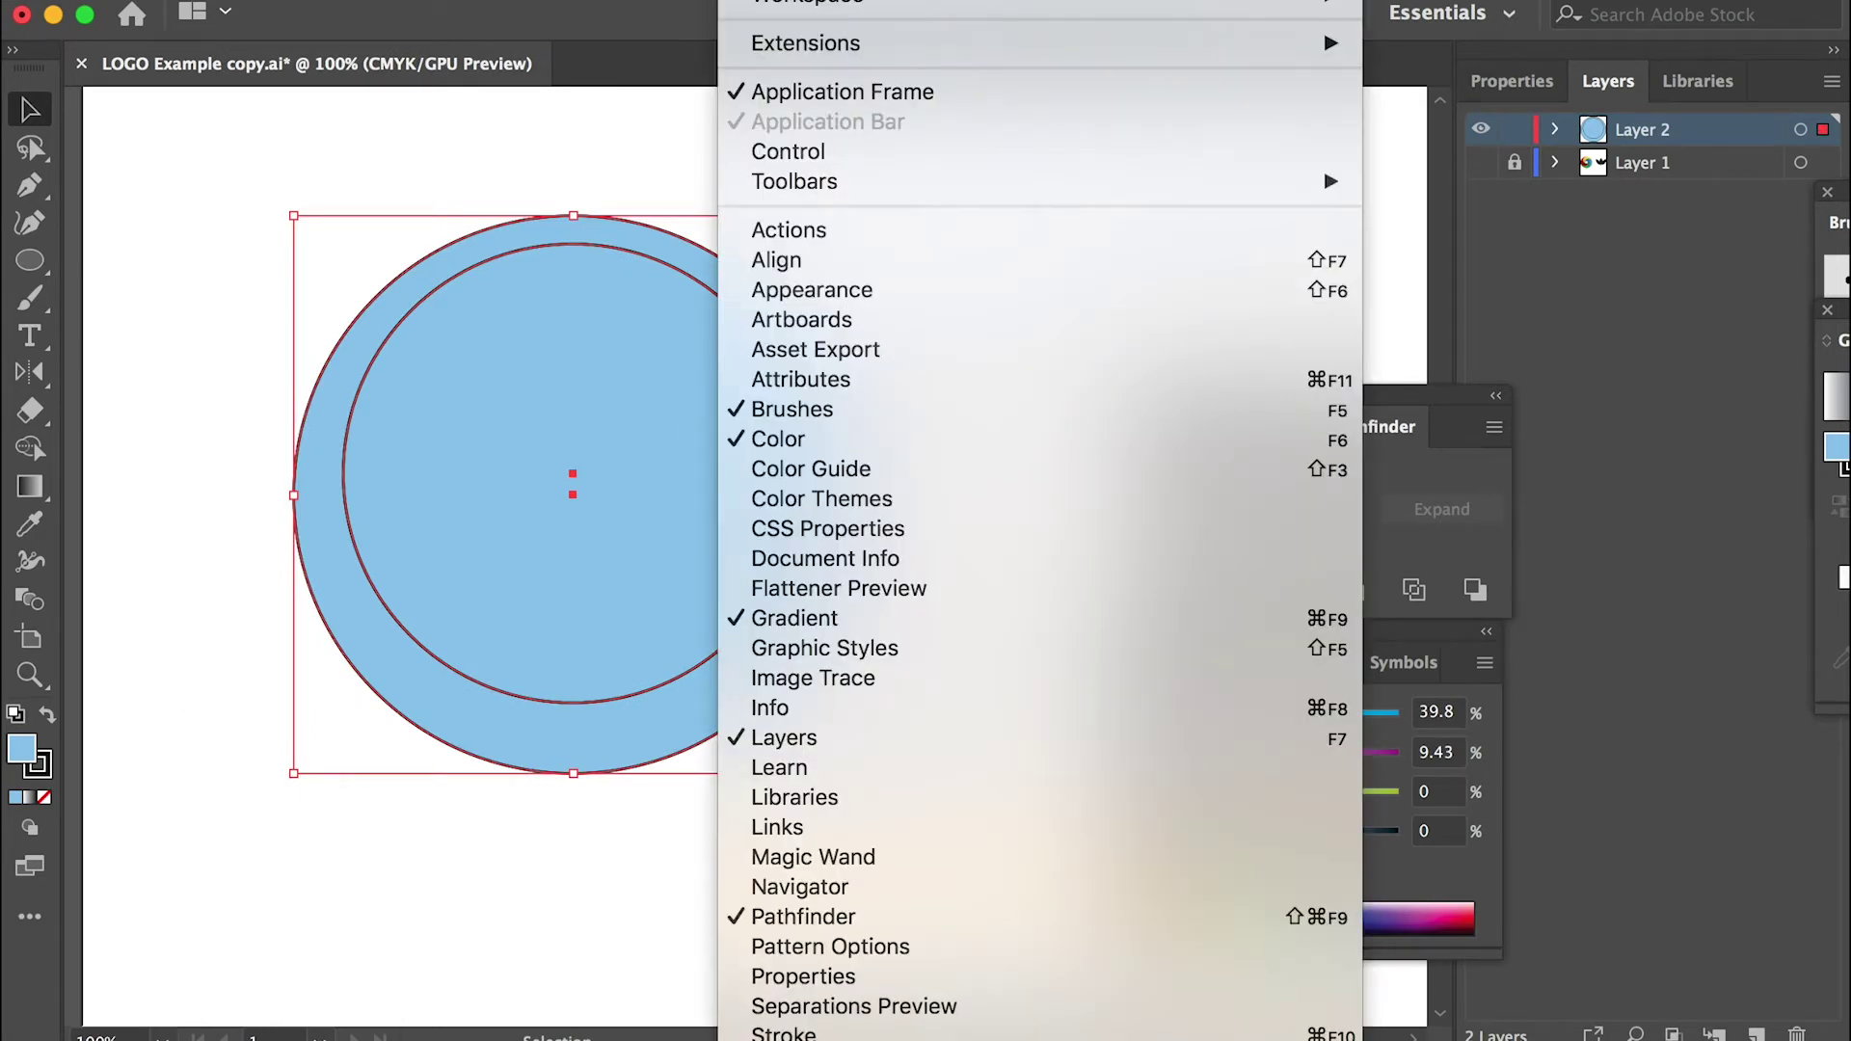
{"action": "left_click", "coordinate": [877, 259]}
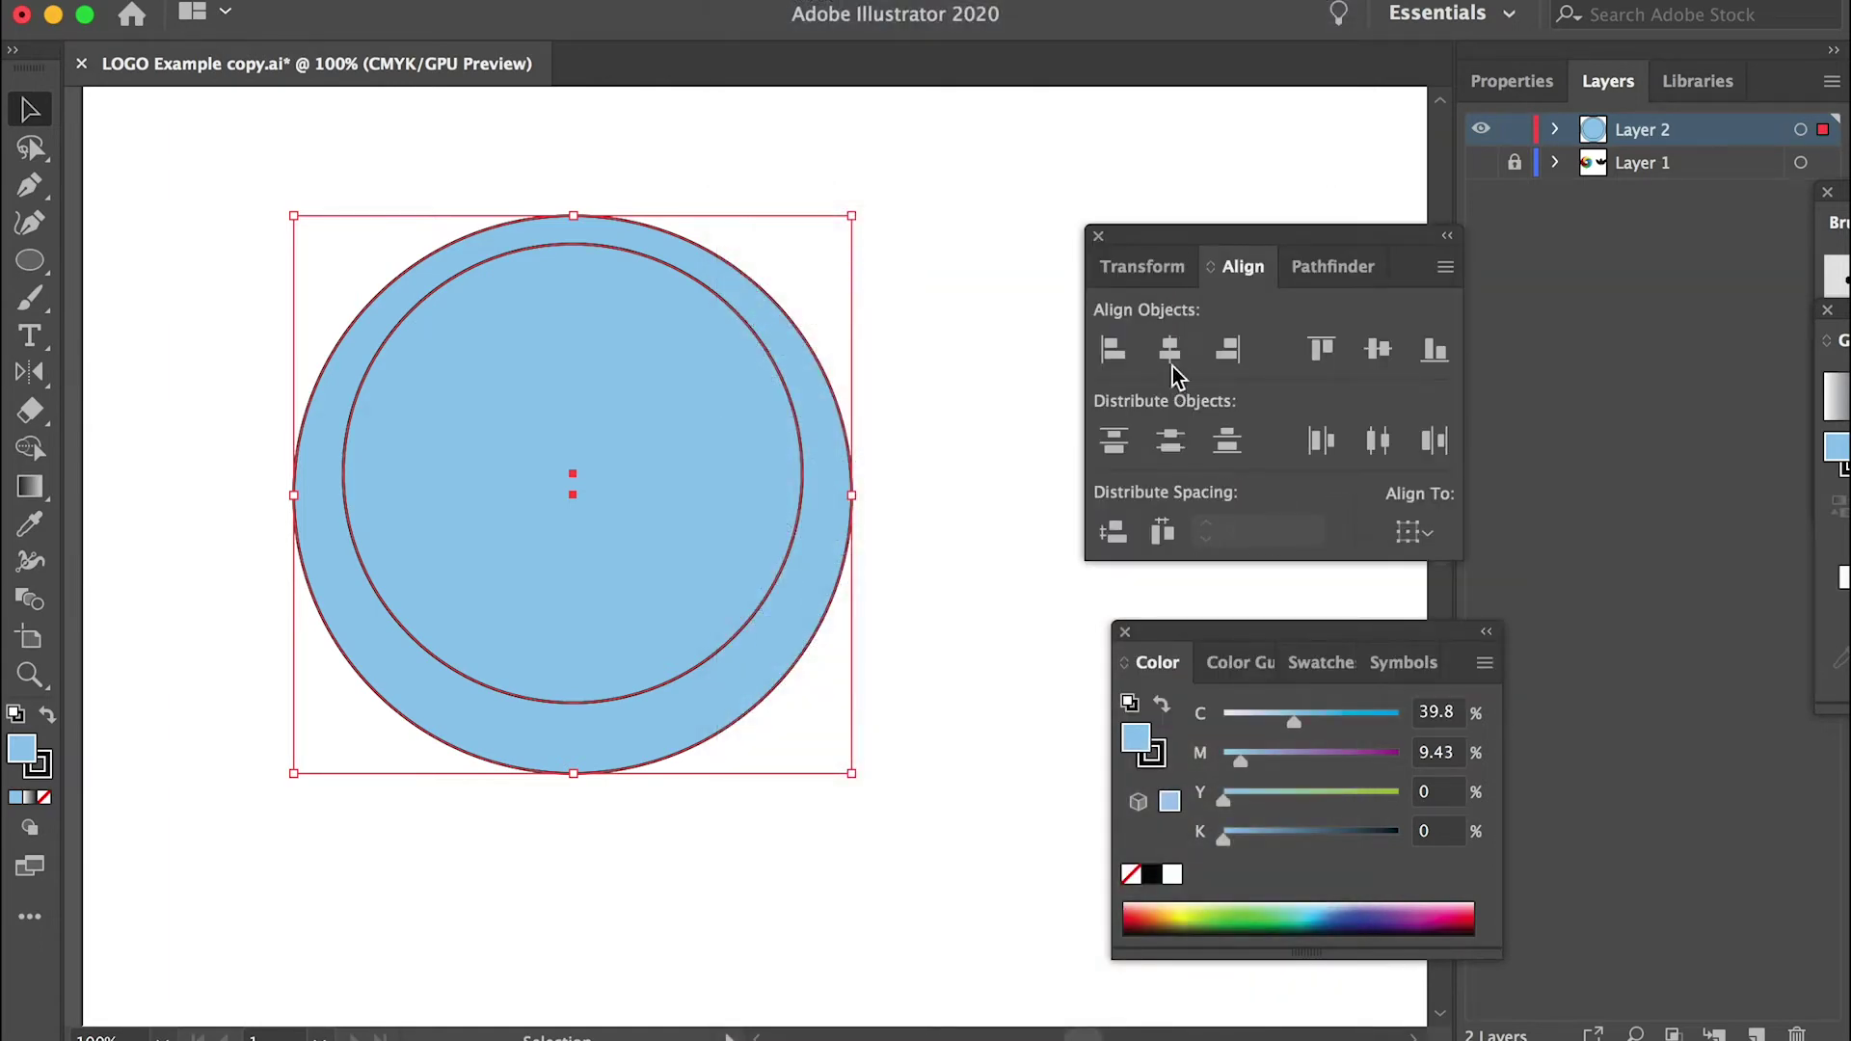
Try moving the smaller circle sideways and undo the move.
{"action": "left_click", "coordinate": [812, 311]}
{"action": "left_click", "coordinate": [679, 443]}
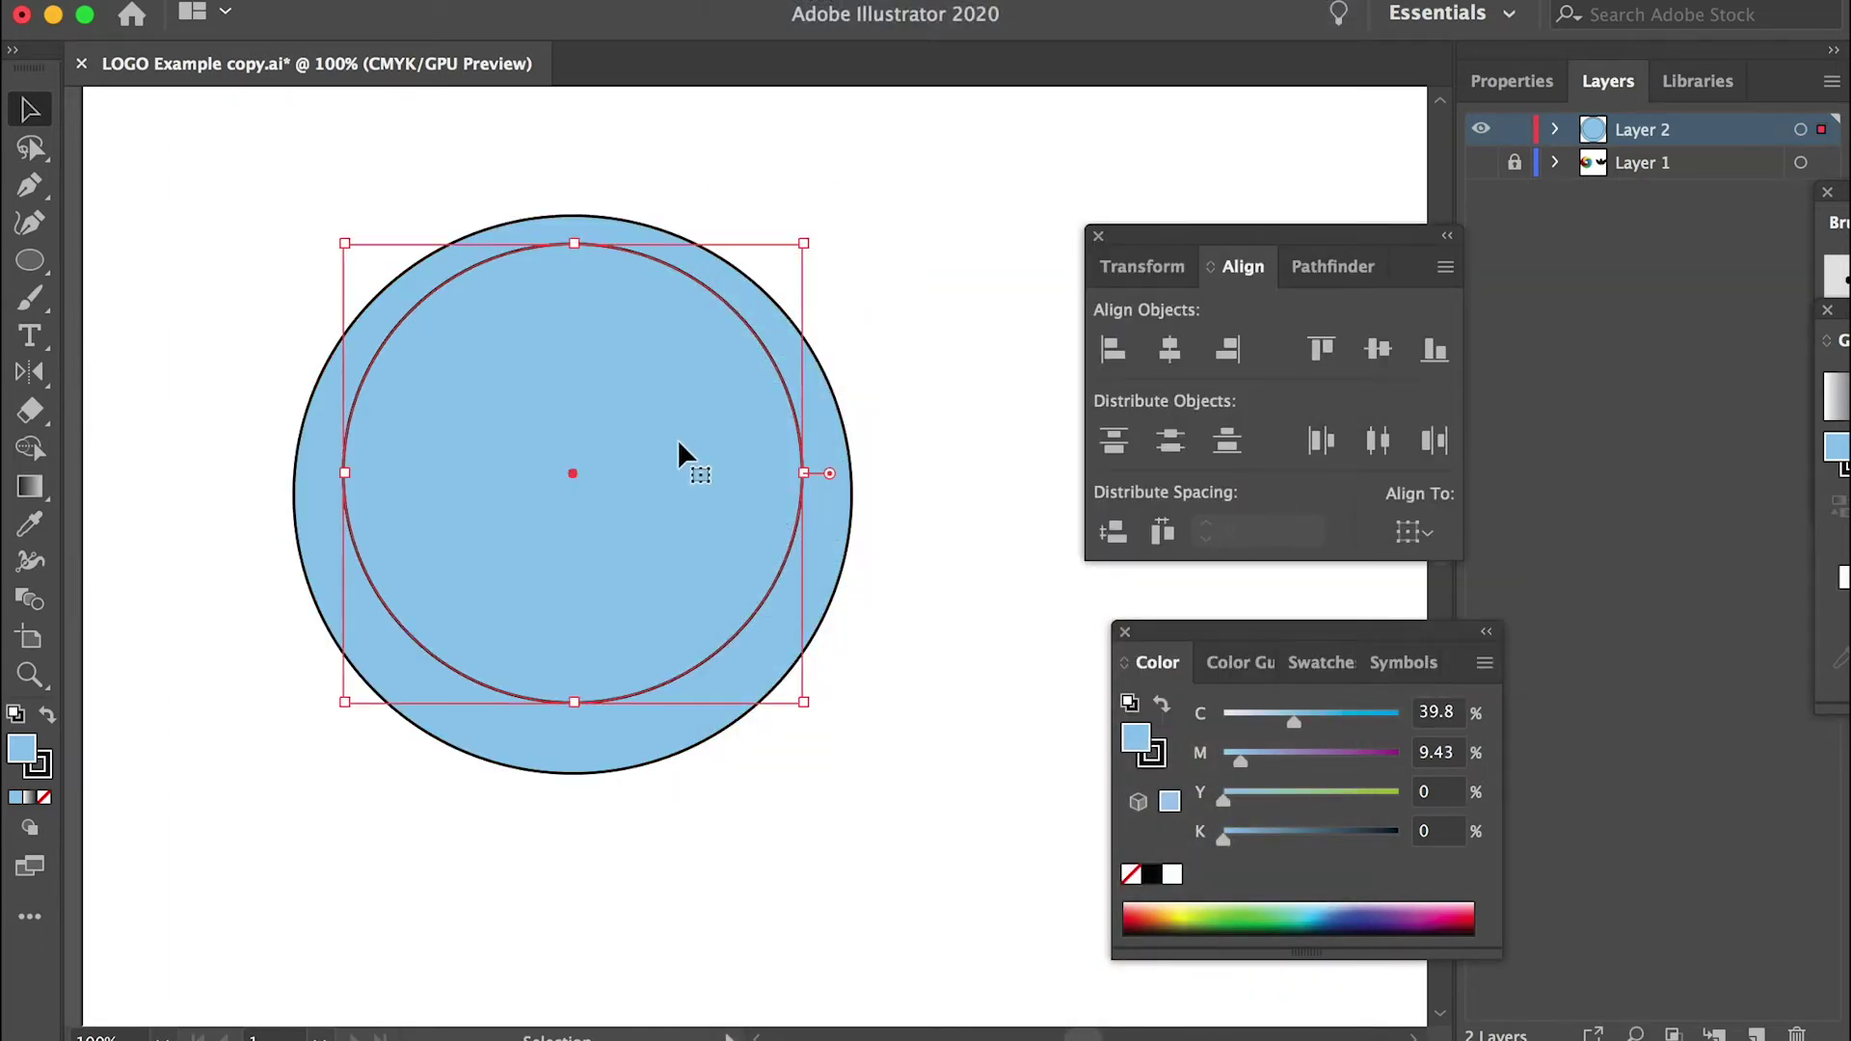
{"action": "left_click", "coordinate": [568, 431], "text": "shift"}
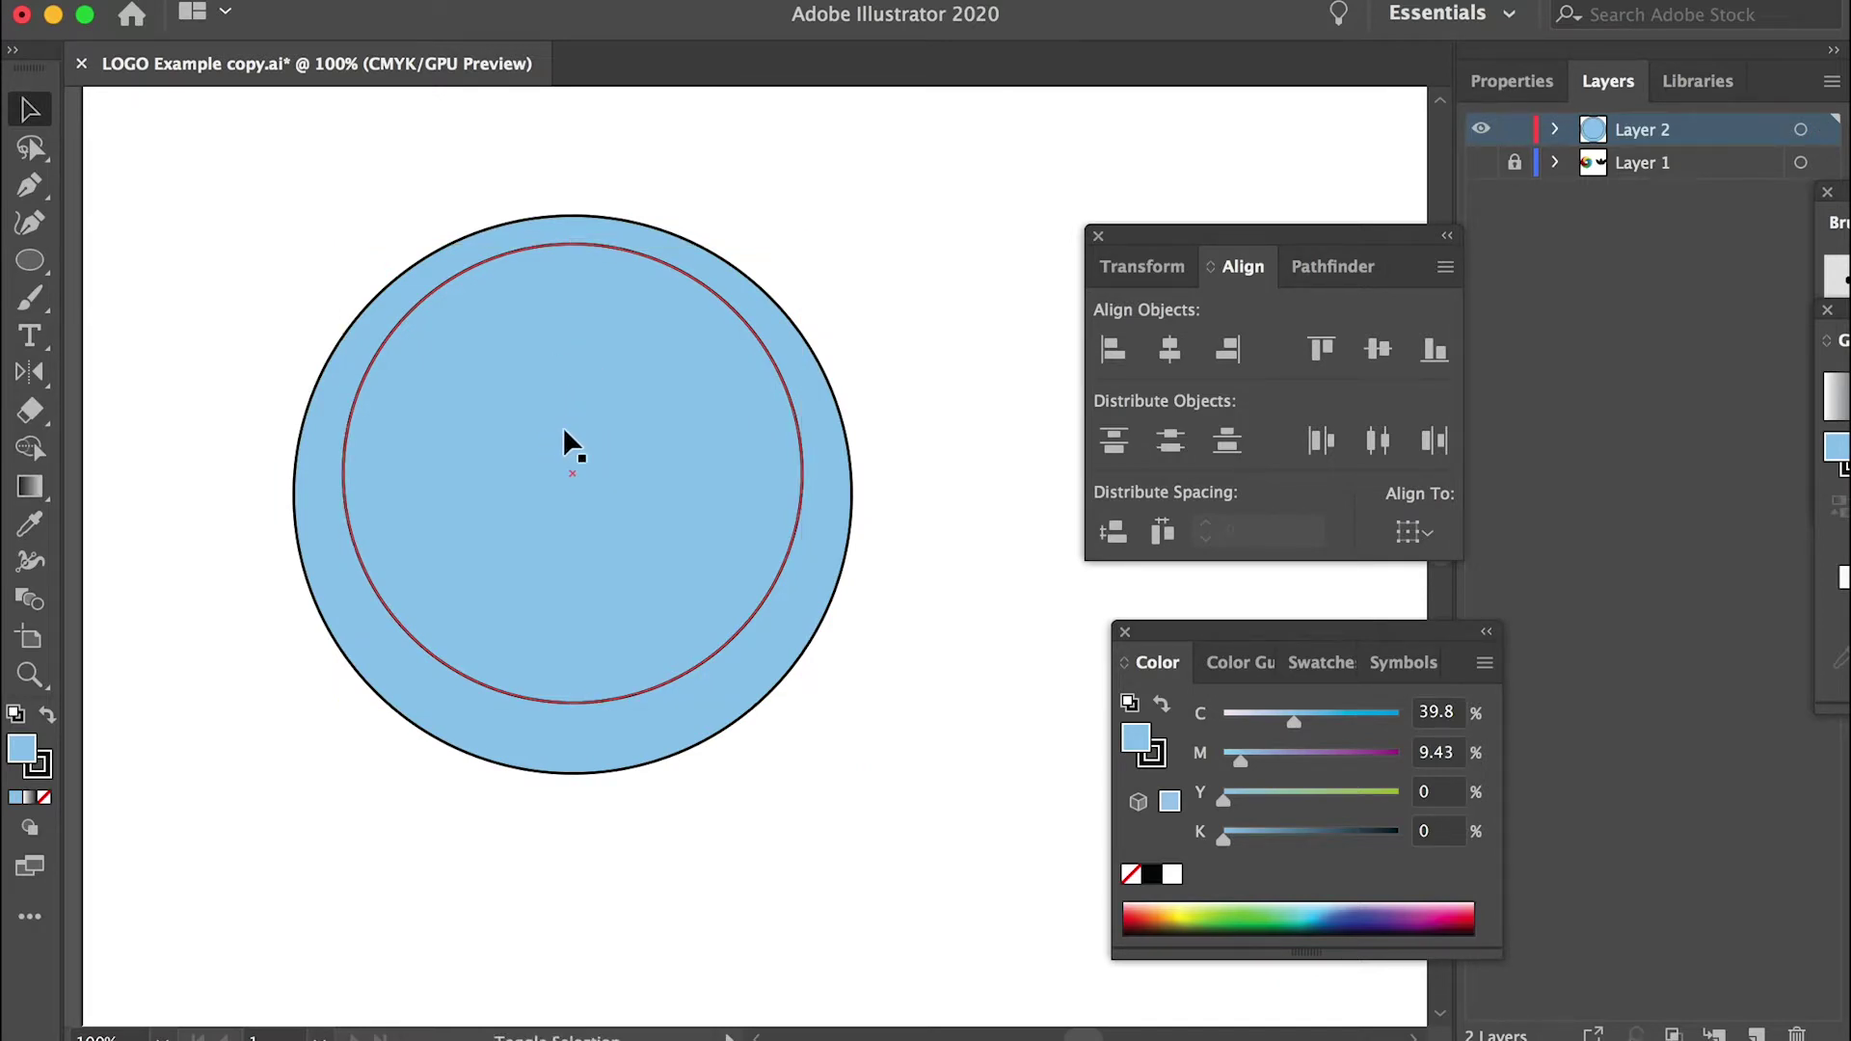
{"action": "left_click_drag", "start_coordinate": [578, 430], "coordinate": [728, 461]}
{"action": "key", "text": "super+z"}
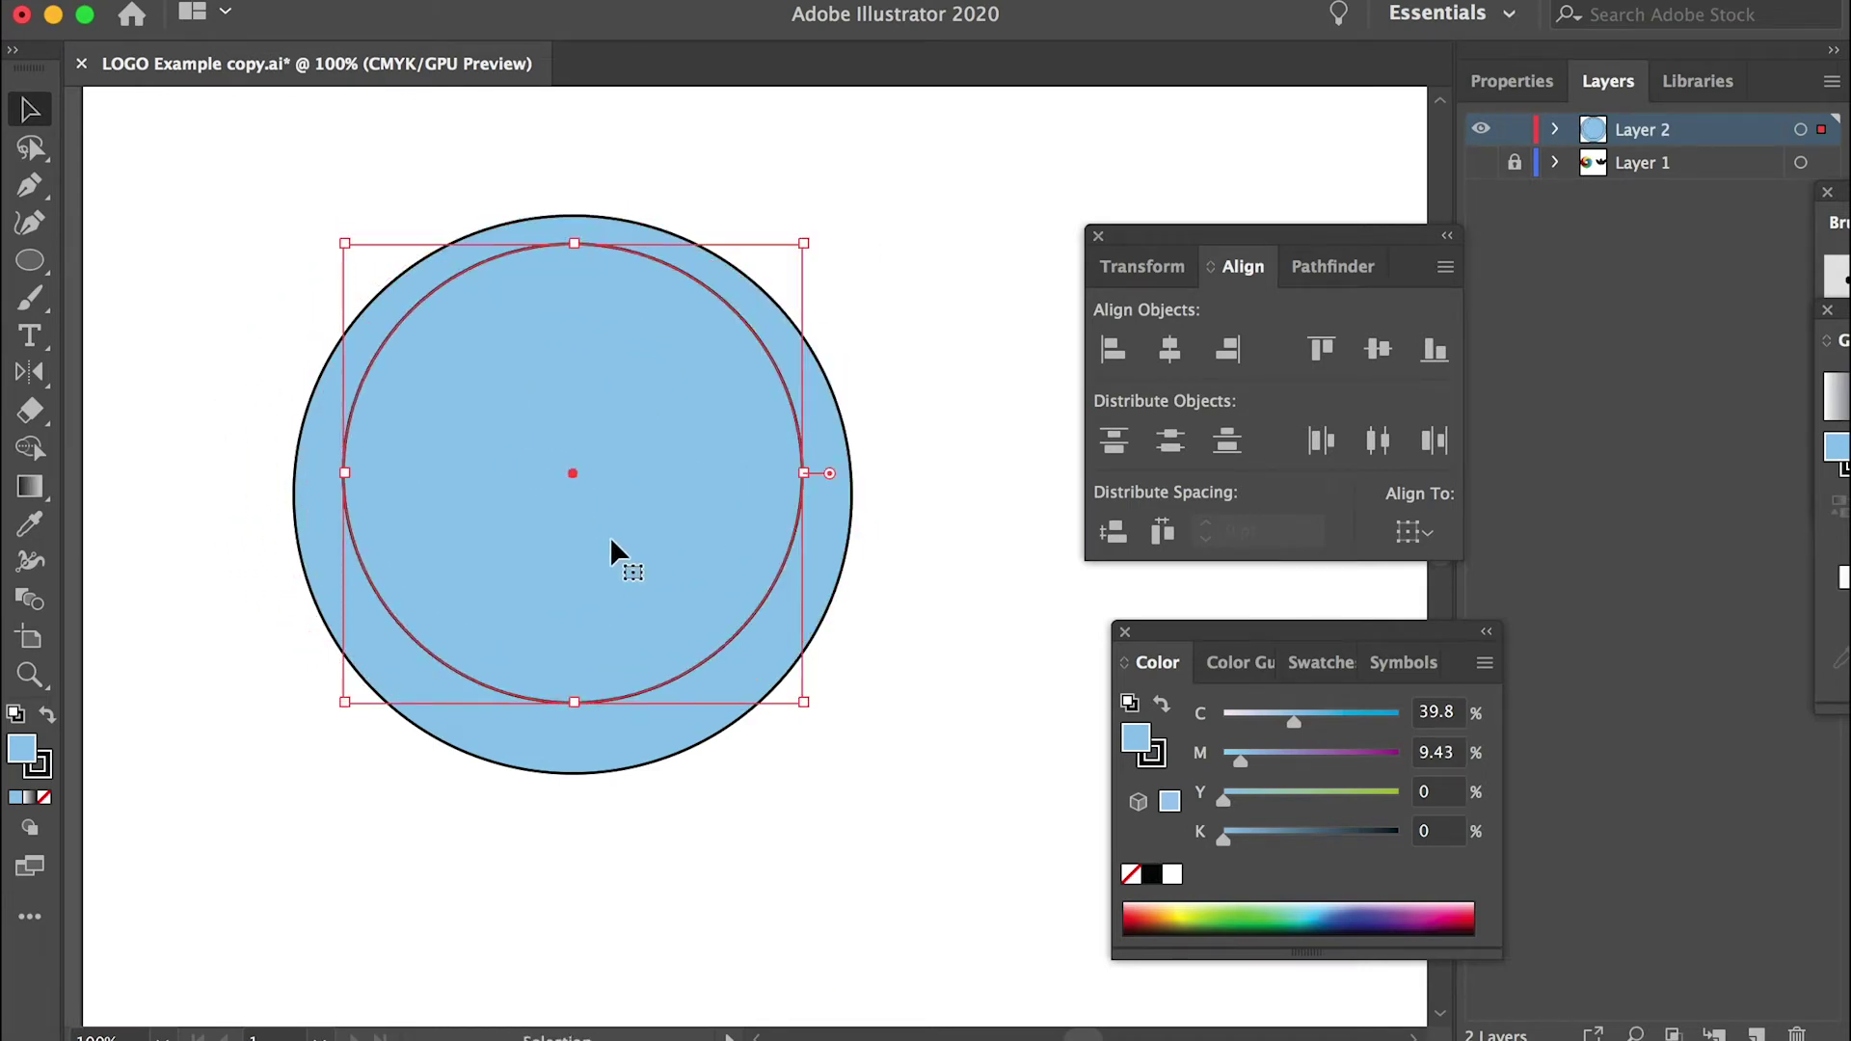
Move the smaller circle straight up until its top edge meets the large circle's top edge, and check the Smart Guides setting.
{"action": "left_click_drag", "start_coordinate": [604, 552], "coordinate": [606, 529]}
{"action": "key", "text": "super+equal"}
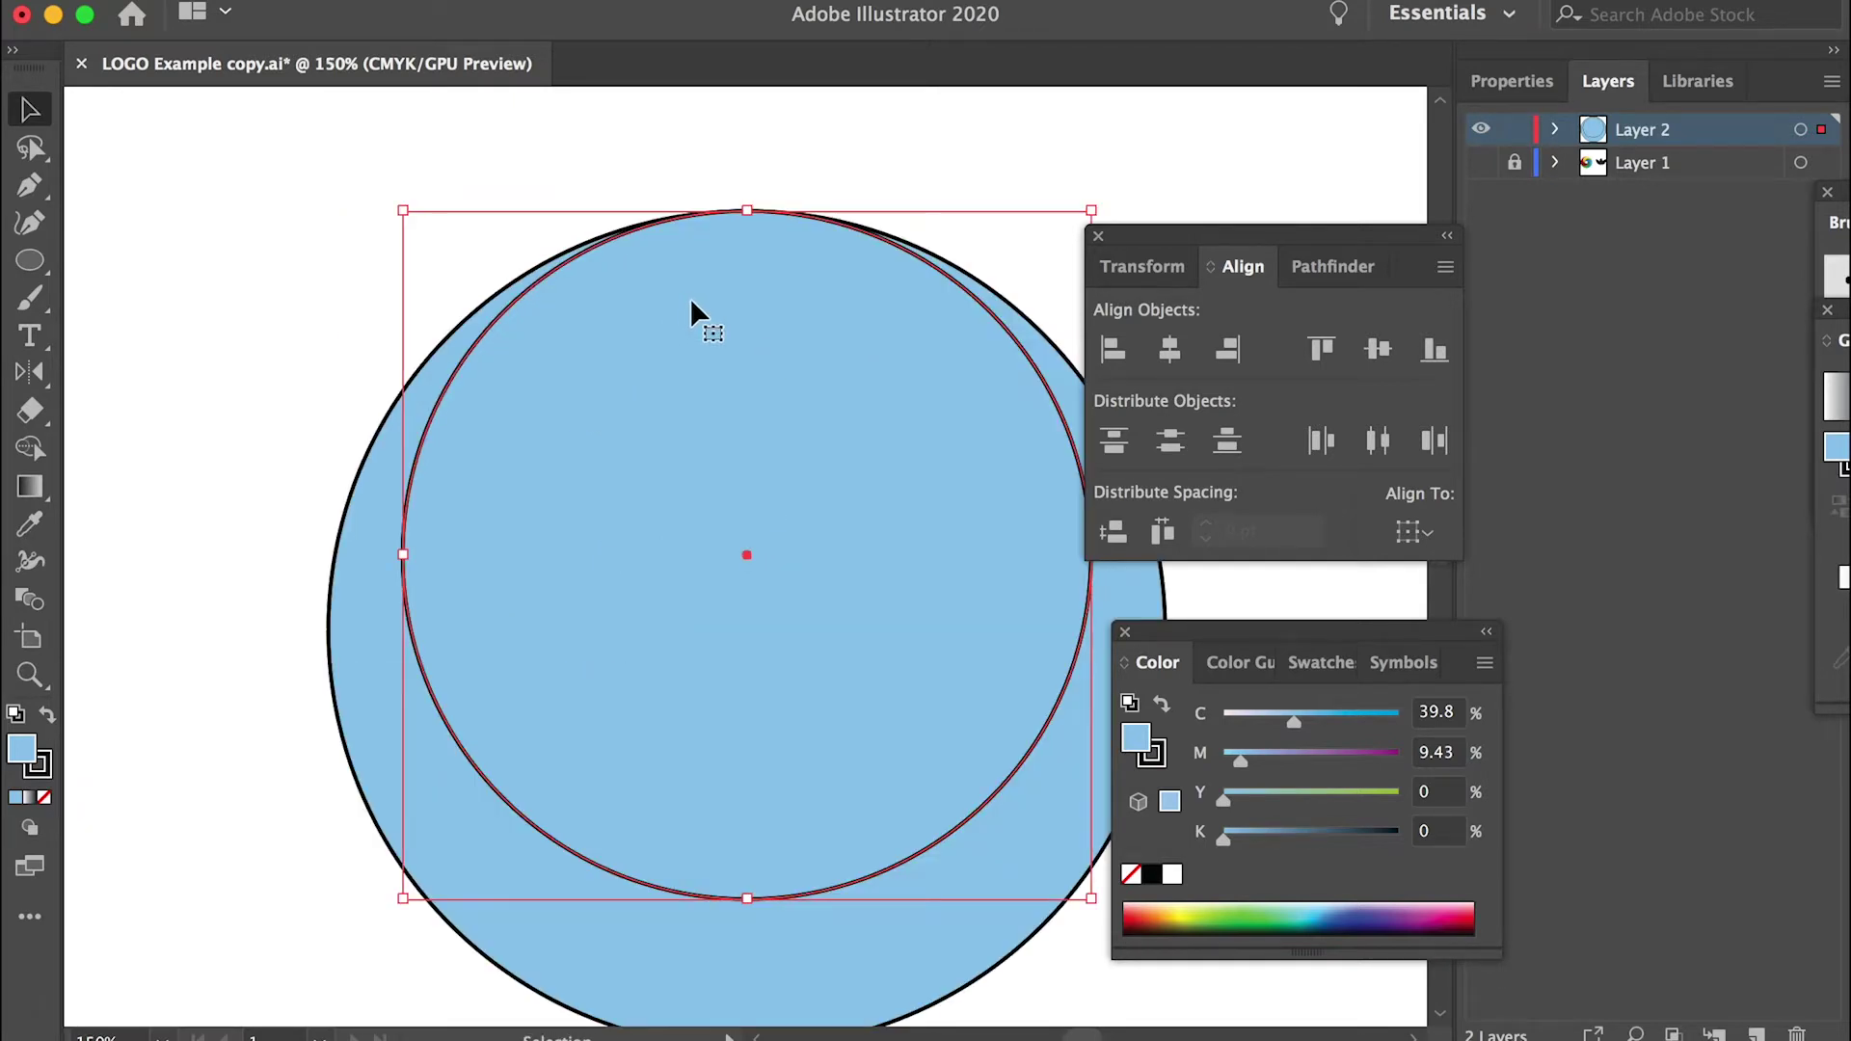
{"action": "left_click_drag", "start_coordinate": [759, 287], "coordinate": [773, 357]}
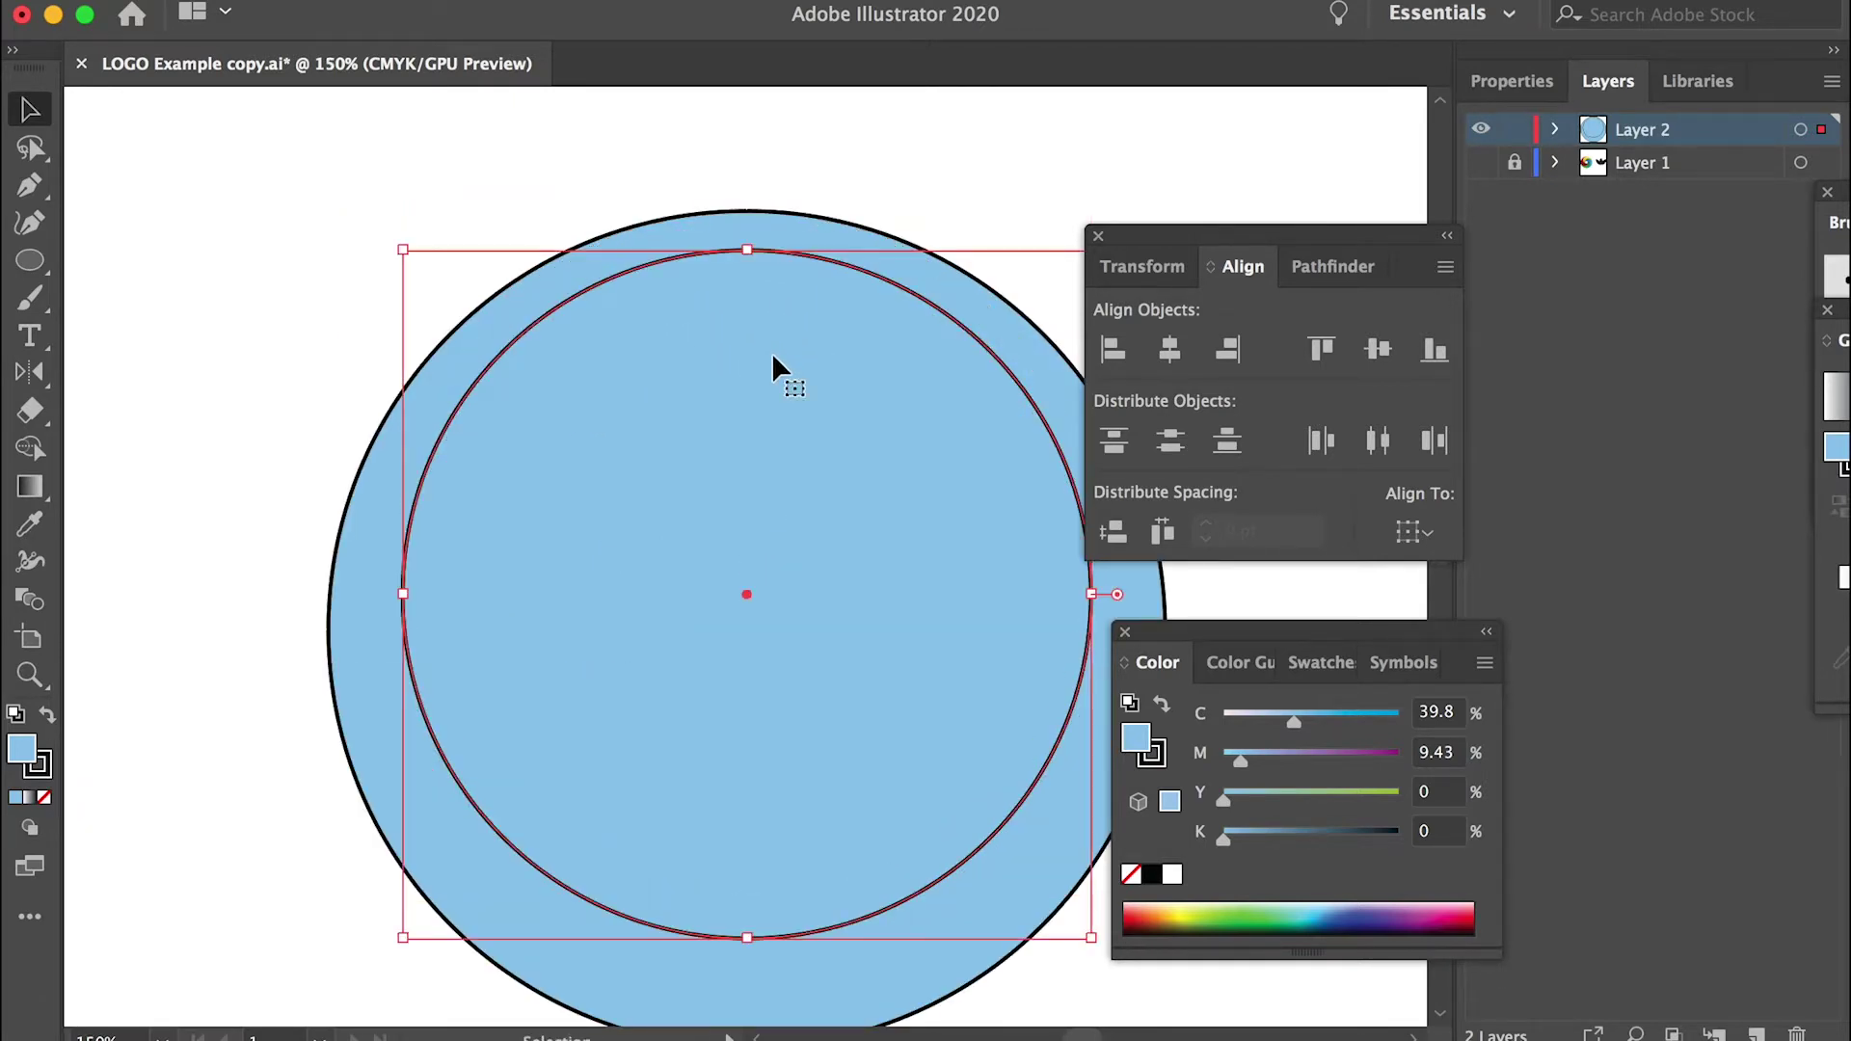
{"action": "left_click", "coordinate": [754, 441], "text": "shift"}
{"action": "left_click_drag", "start_coordinate": [756, 446], "coordinate": [758, 422]}
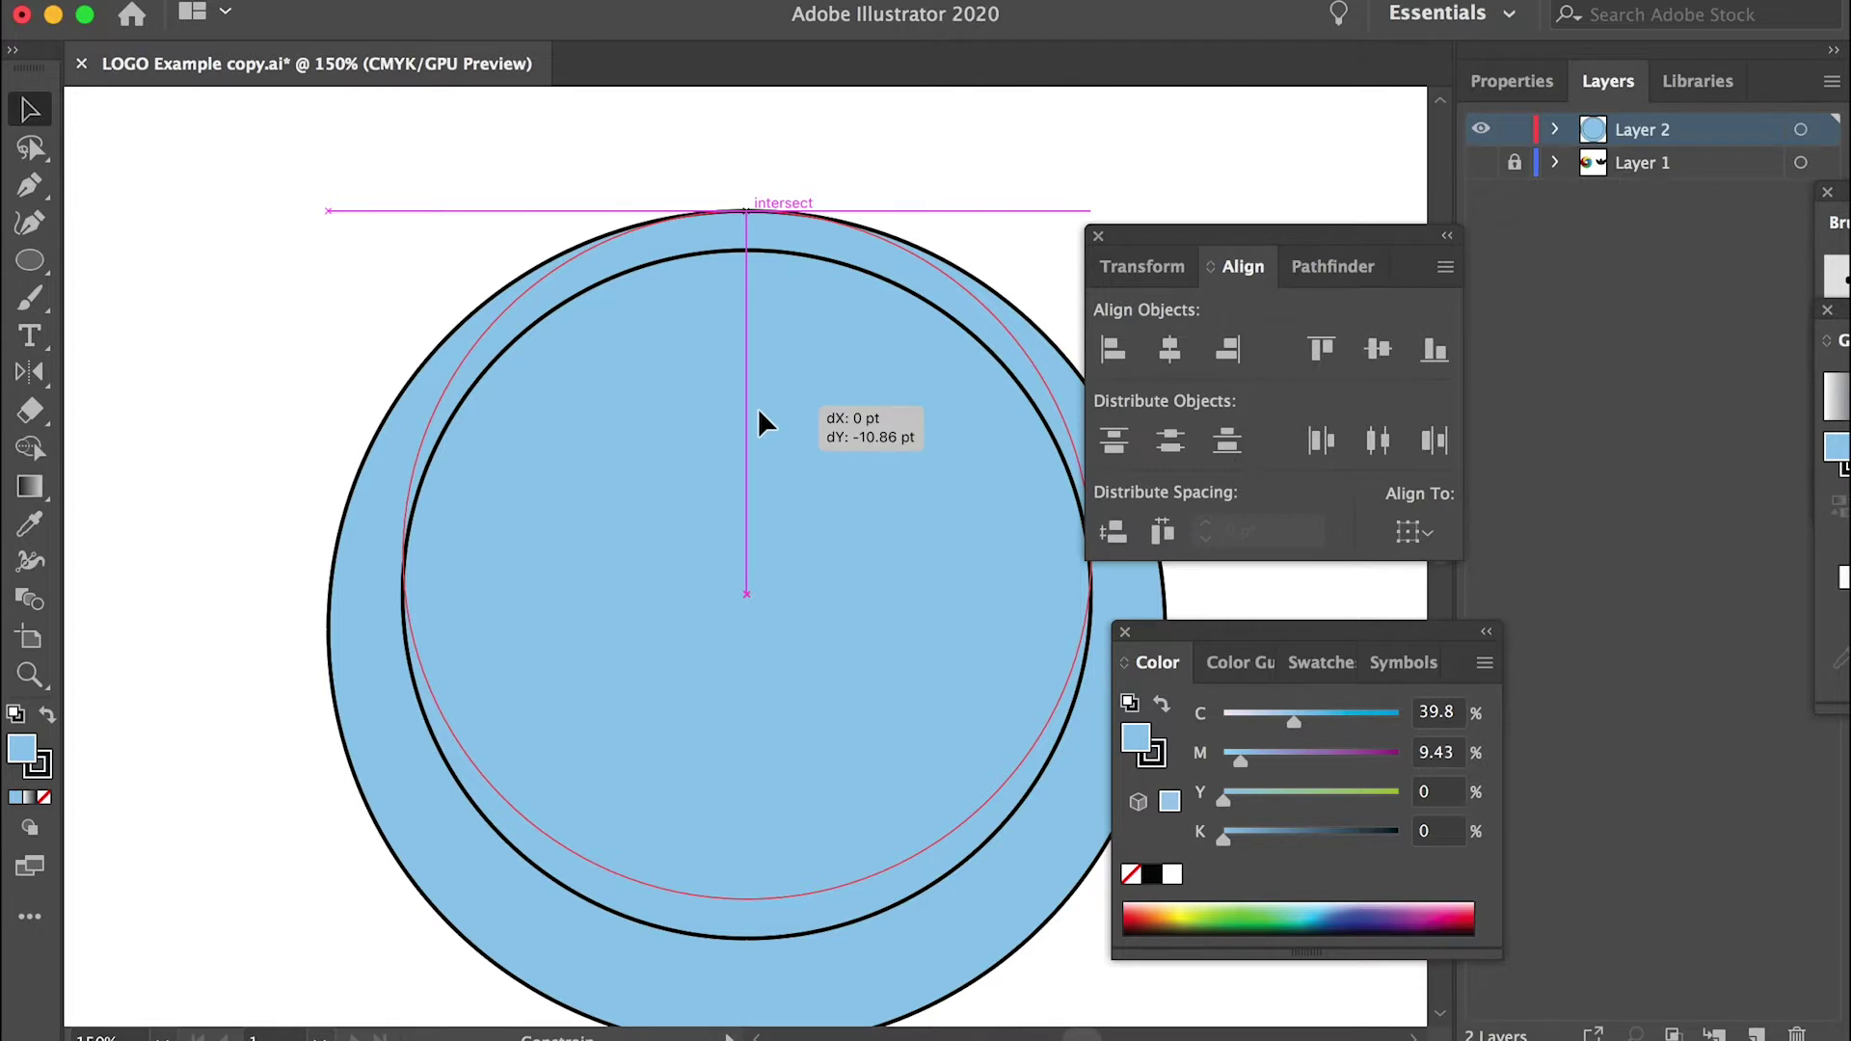
{"action": "left_click_drag", "start_coordinate": [759, 409], "coordinate": [758, 410]}
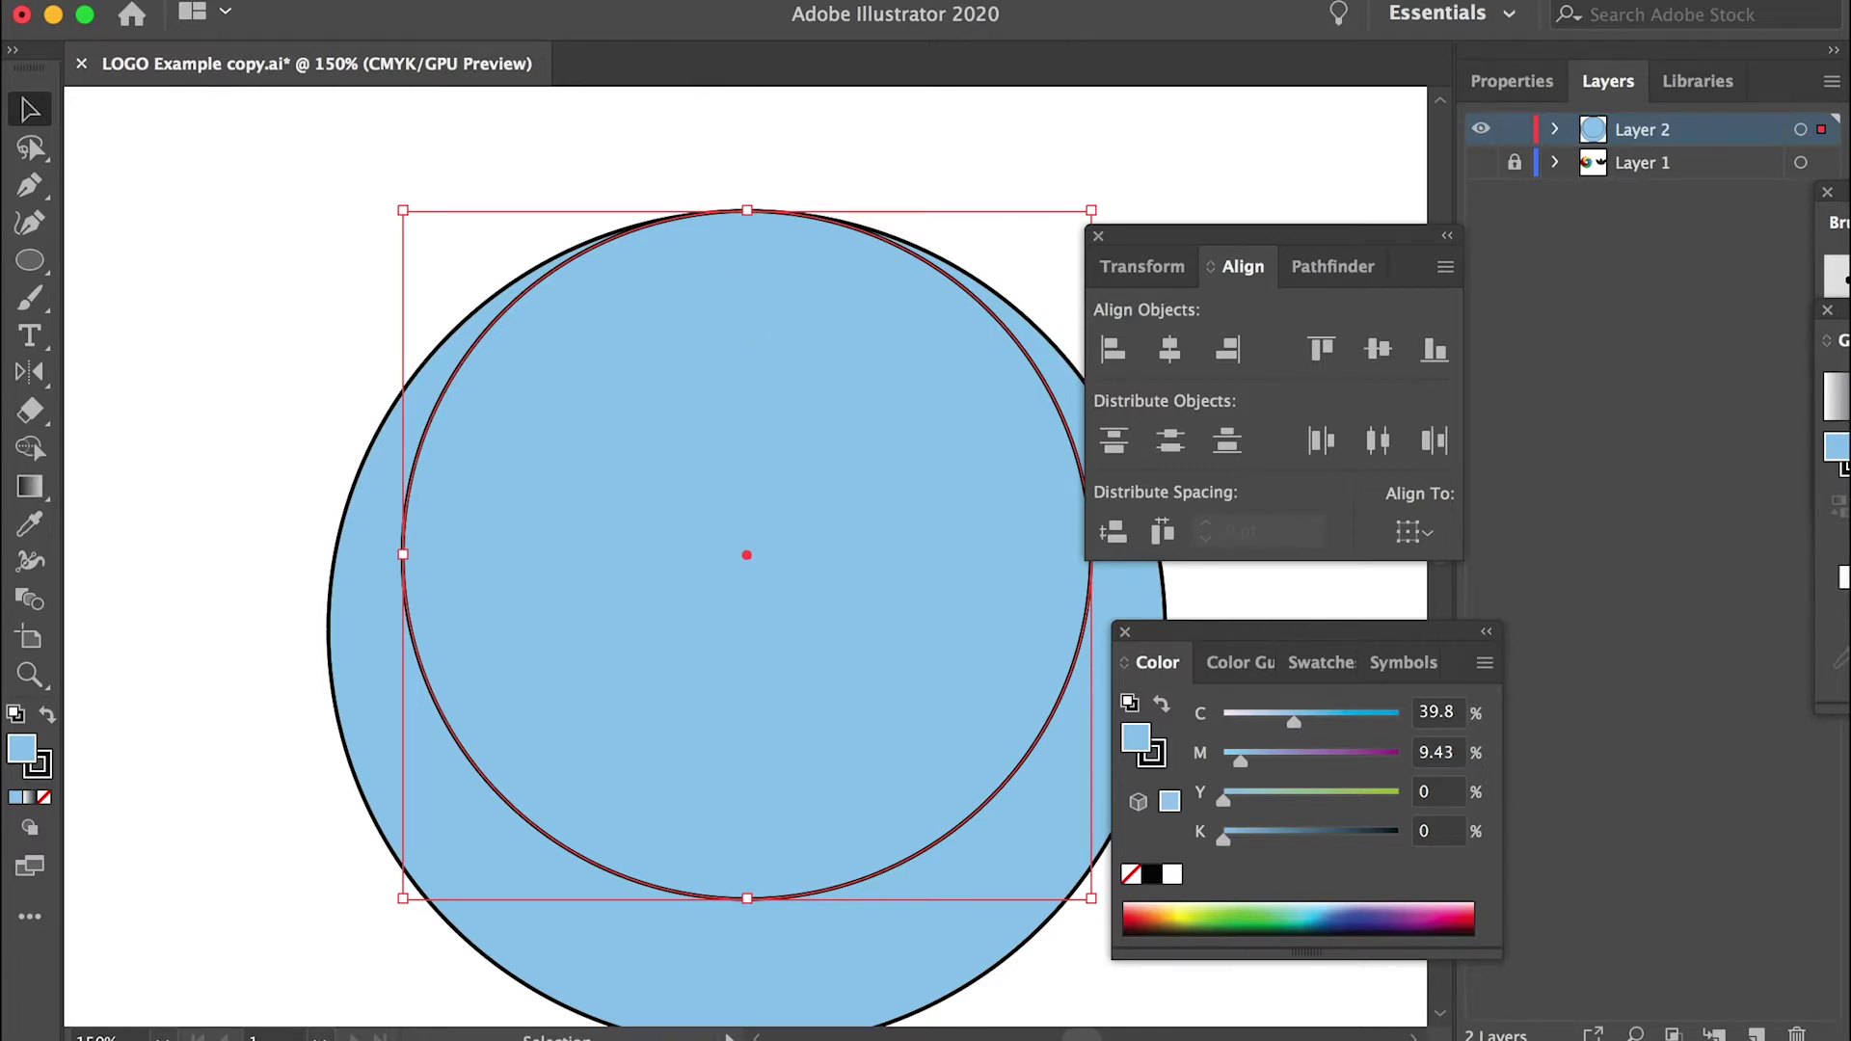
{"action": "key", "text": "Left"}
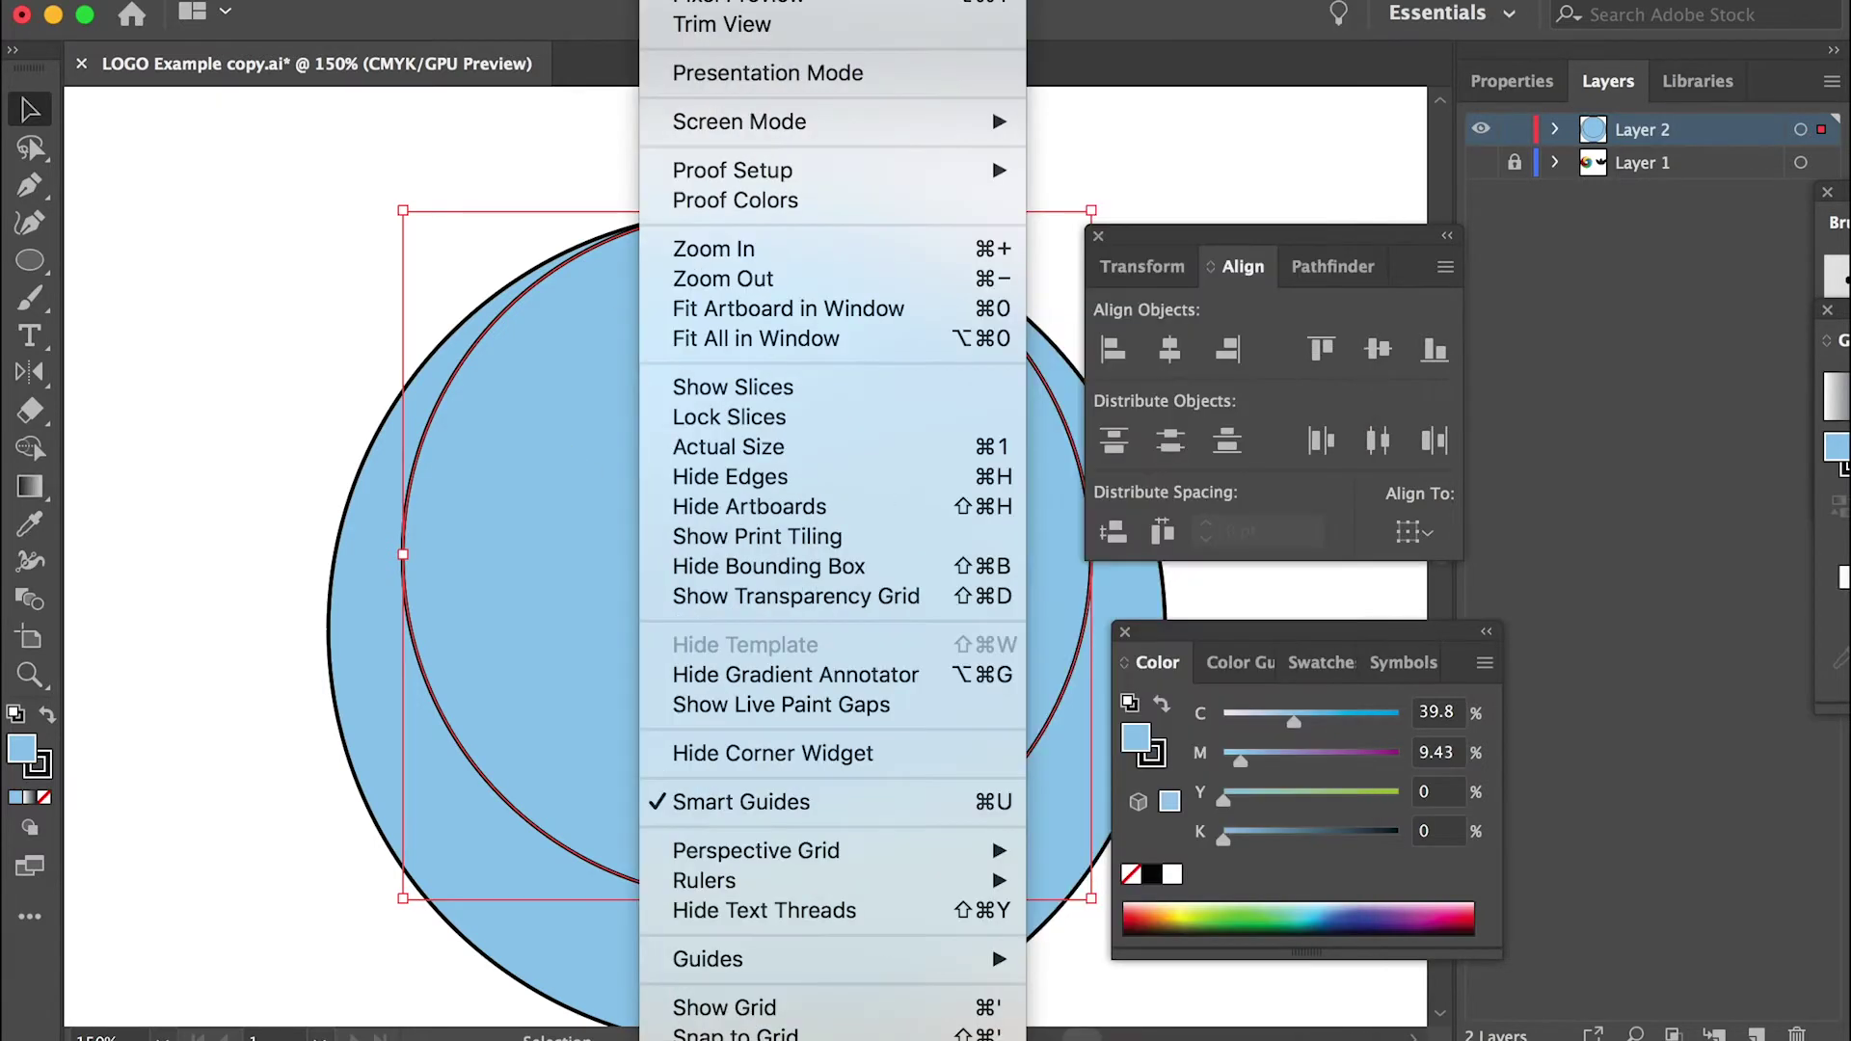
{"action": "left_click", "coordinate": [835, 803]}
Duplicate the smaller circle straight down so that the copy's bottom edge meets the large circle's bottom edge.
{"action": "scroll", "coordinate": [636, 323], "scroll_direction": "right", "scroll_amount": 5}
{"action": "scroll", "coordinate": [636, 323], "scroll_direction": "down", "scroll_amount": 2}
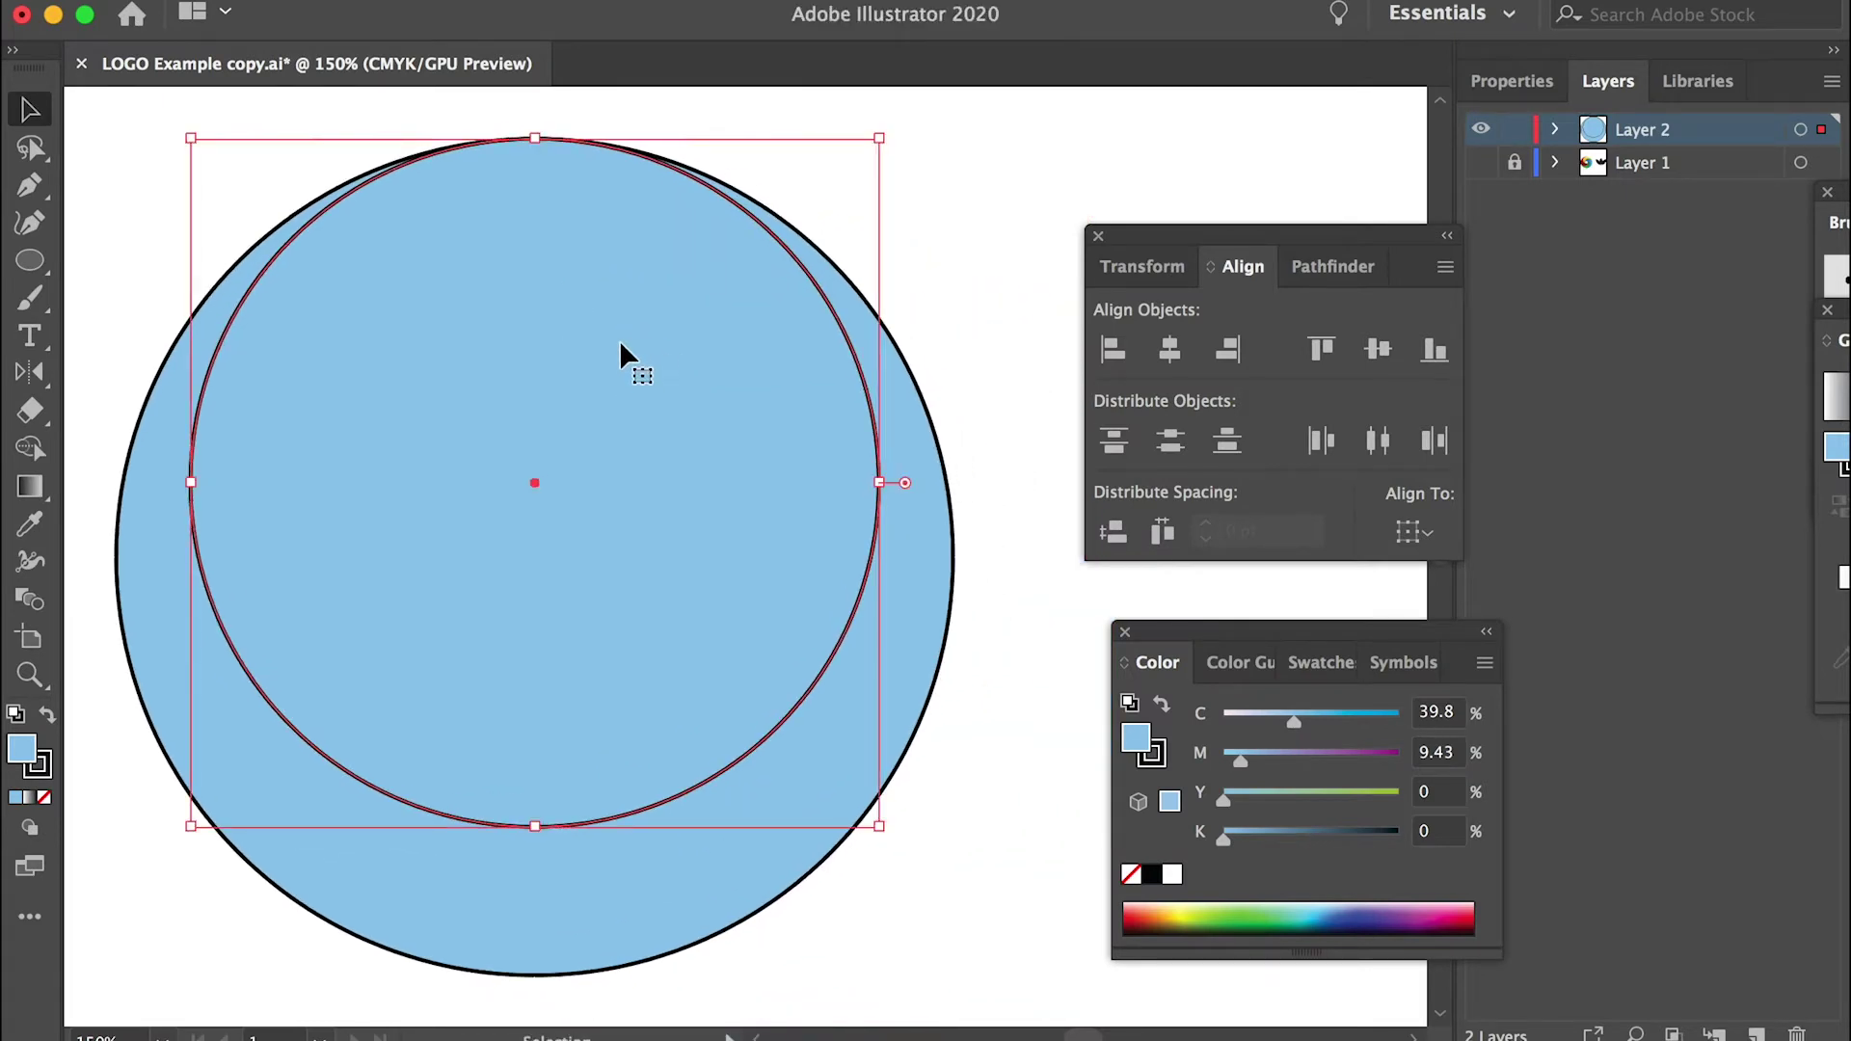
{"action": "left_click_drag", "start_coordinate": [619, 359], "coordinate": [644, 450]}
{"action": "key", "text": "space"}
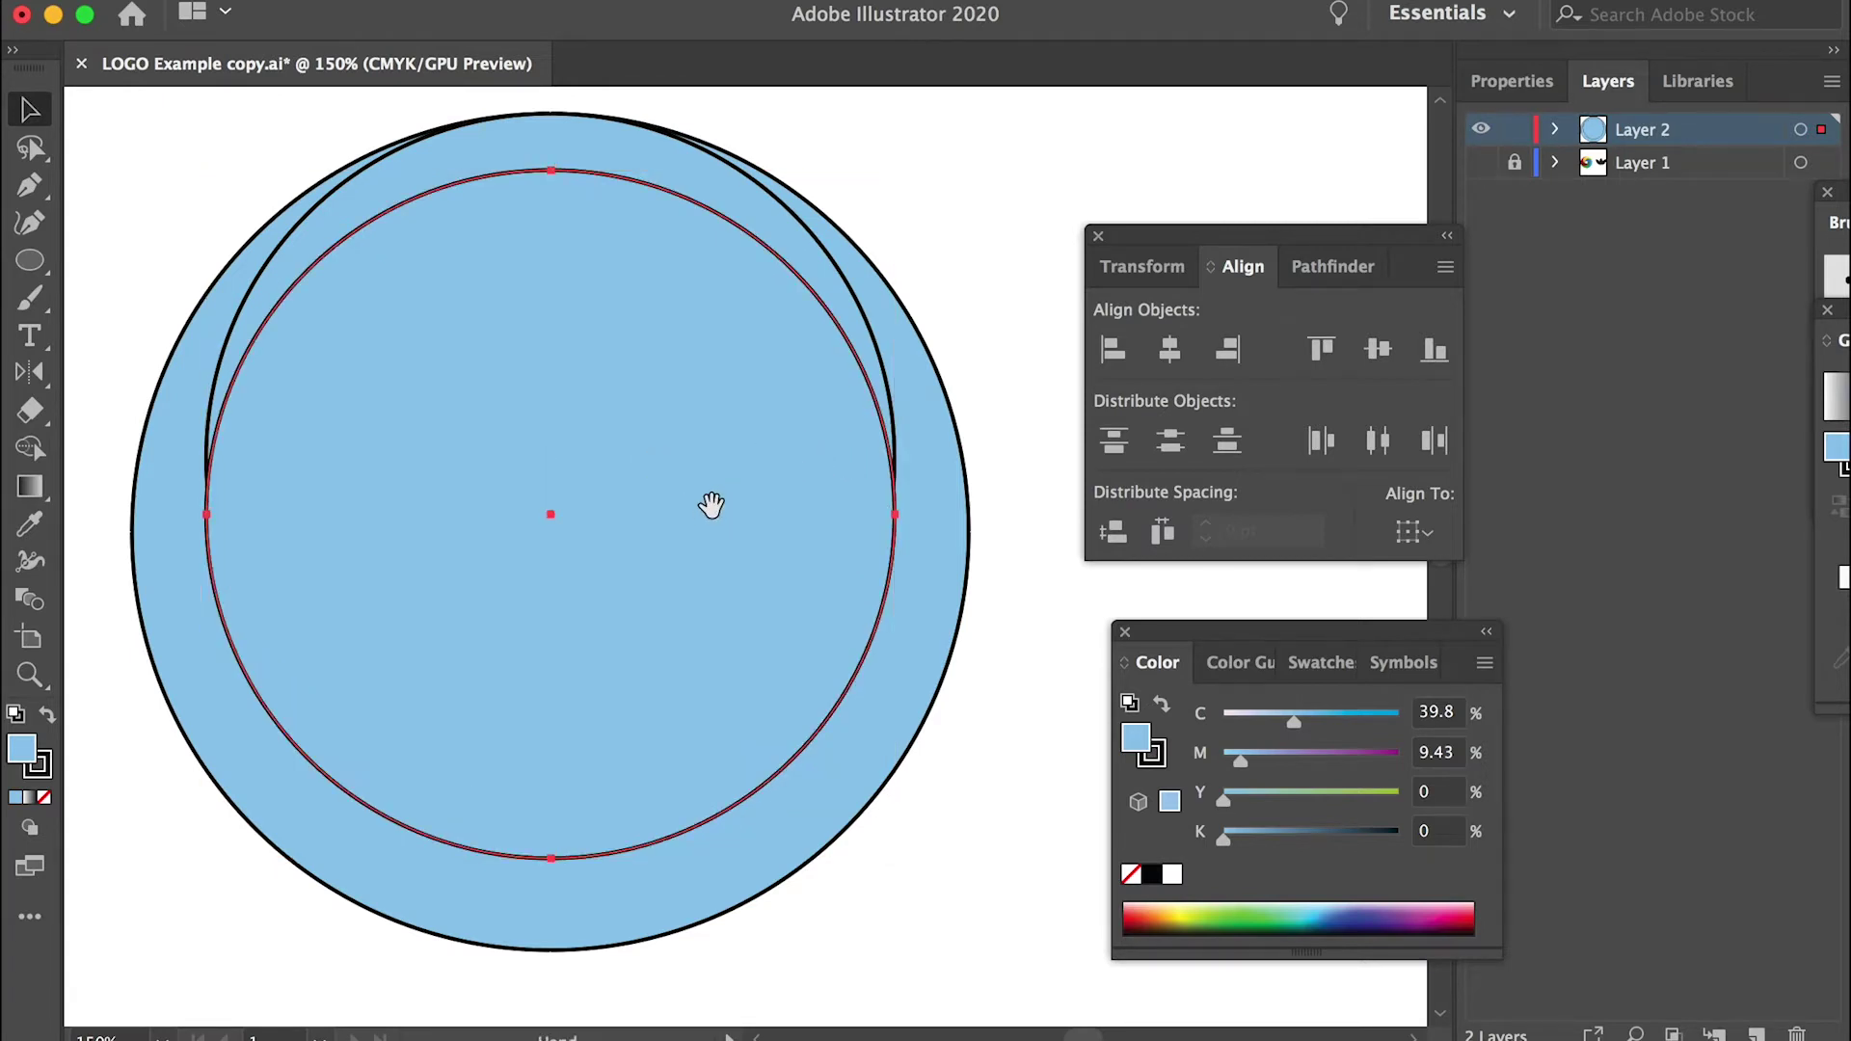
{"action": "left_click_drag", "start_coordinate": [712, 513], "coordinate": [733, 338]}
{"action": "key", "text": "space"}
{"action": "left_click_drag", "start_coordinate": [694, 505], "coordinate": [711, 425]}
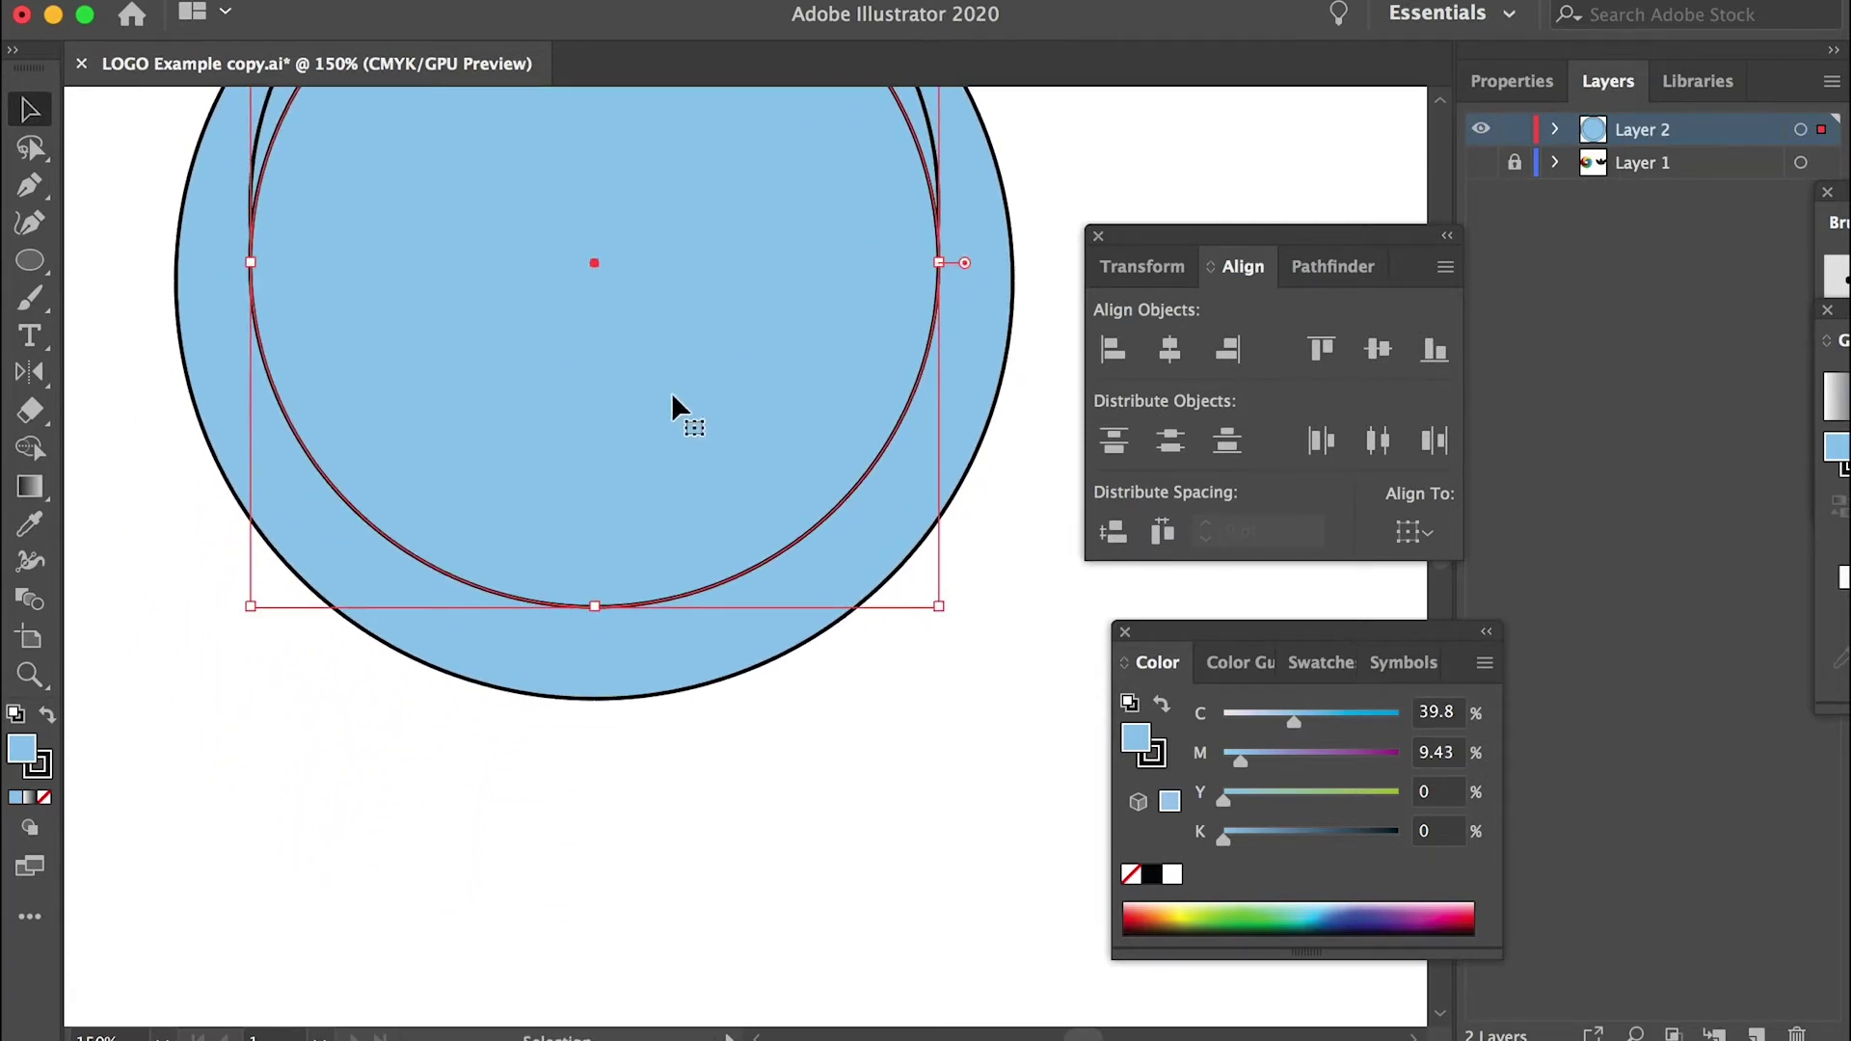
{"action": "left_click", "coordinate": [647, 376], "text": "shift"}
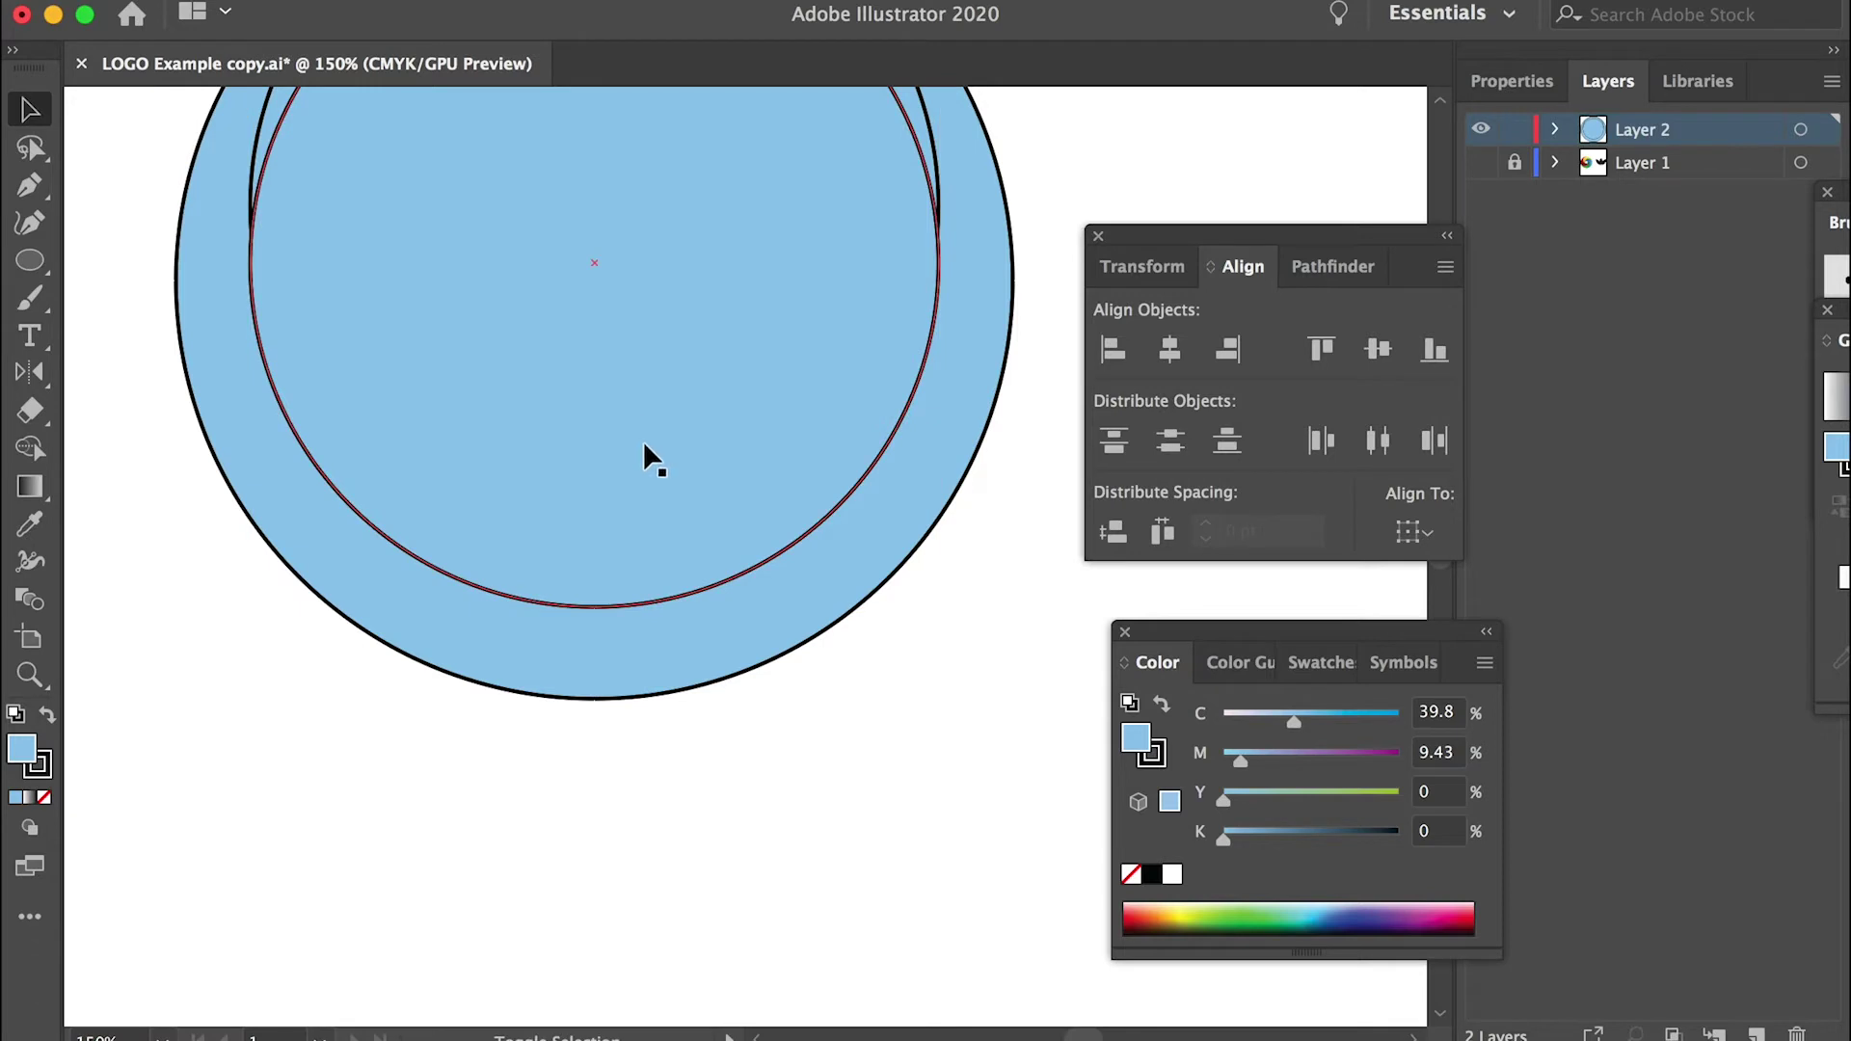
{"action": "left_click_drag", "start_coordinate": [634, 396], "coordinate": [628, 482]}
{"action": "scroll", "coordinate": [748, 549], "scroll_direction": "up", "scroll_amount": 5}
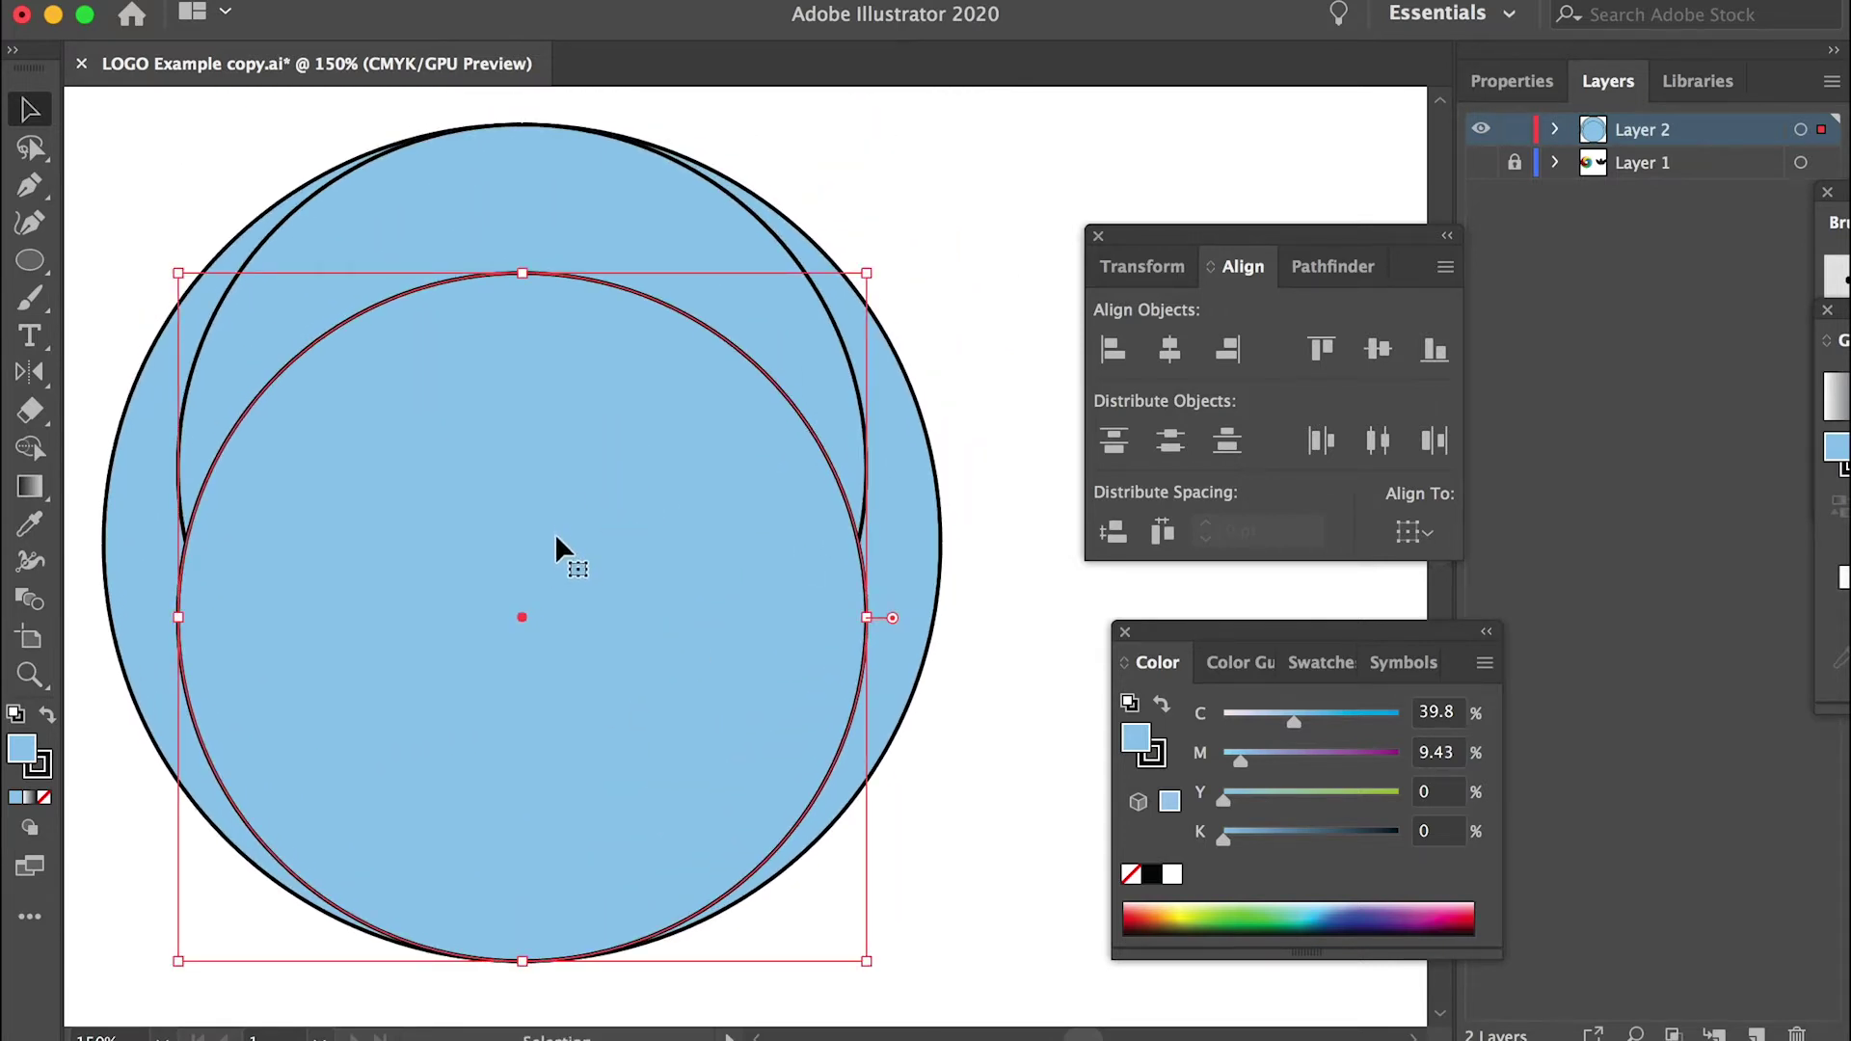
Duplicate the smaller circle twice more, with one copy touching the large circle's right edge and one its left edge.
{"action": "left_click_drag", "start_coordinate": [553, 697], "coordinate": [609, 629]}
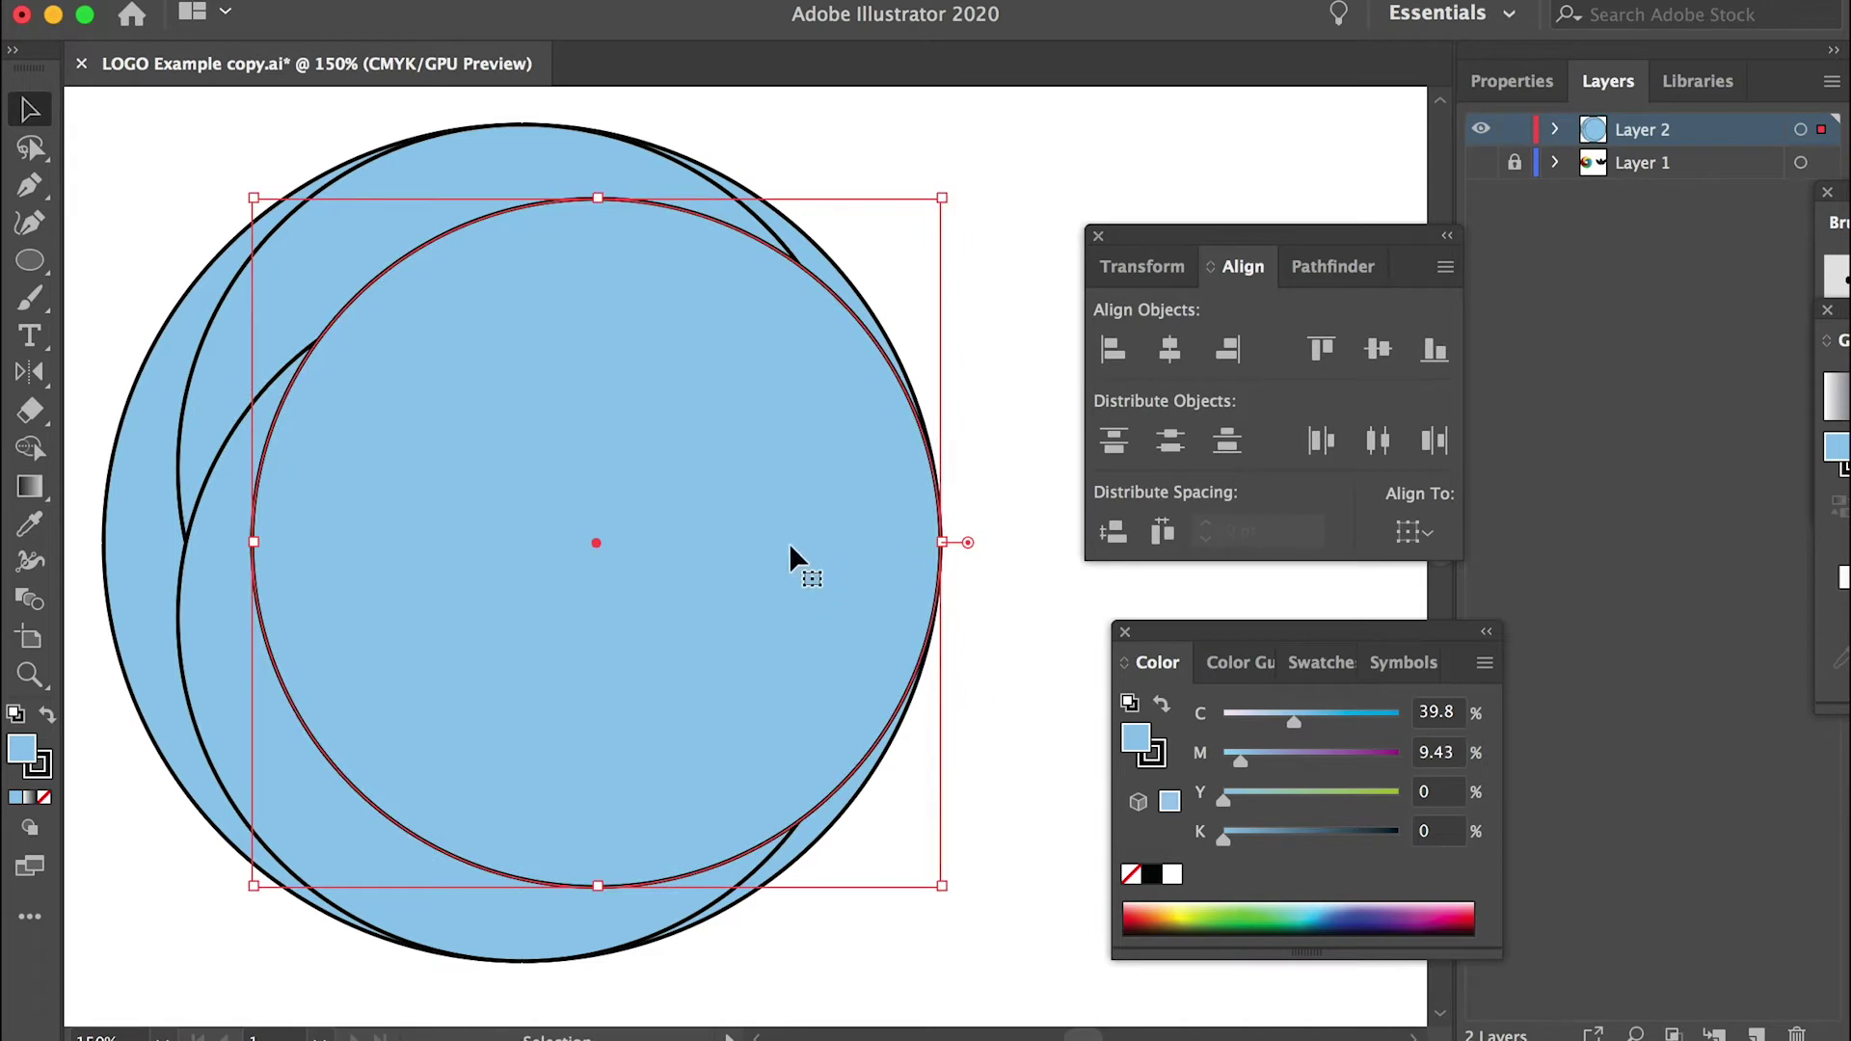
{"action": "left_click_drag", "start_coordinate": [819, 561], "coordinate": [629, 552]}
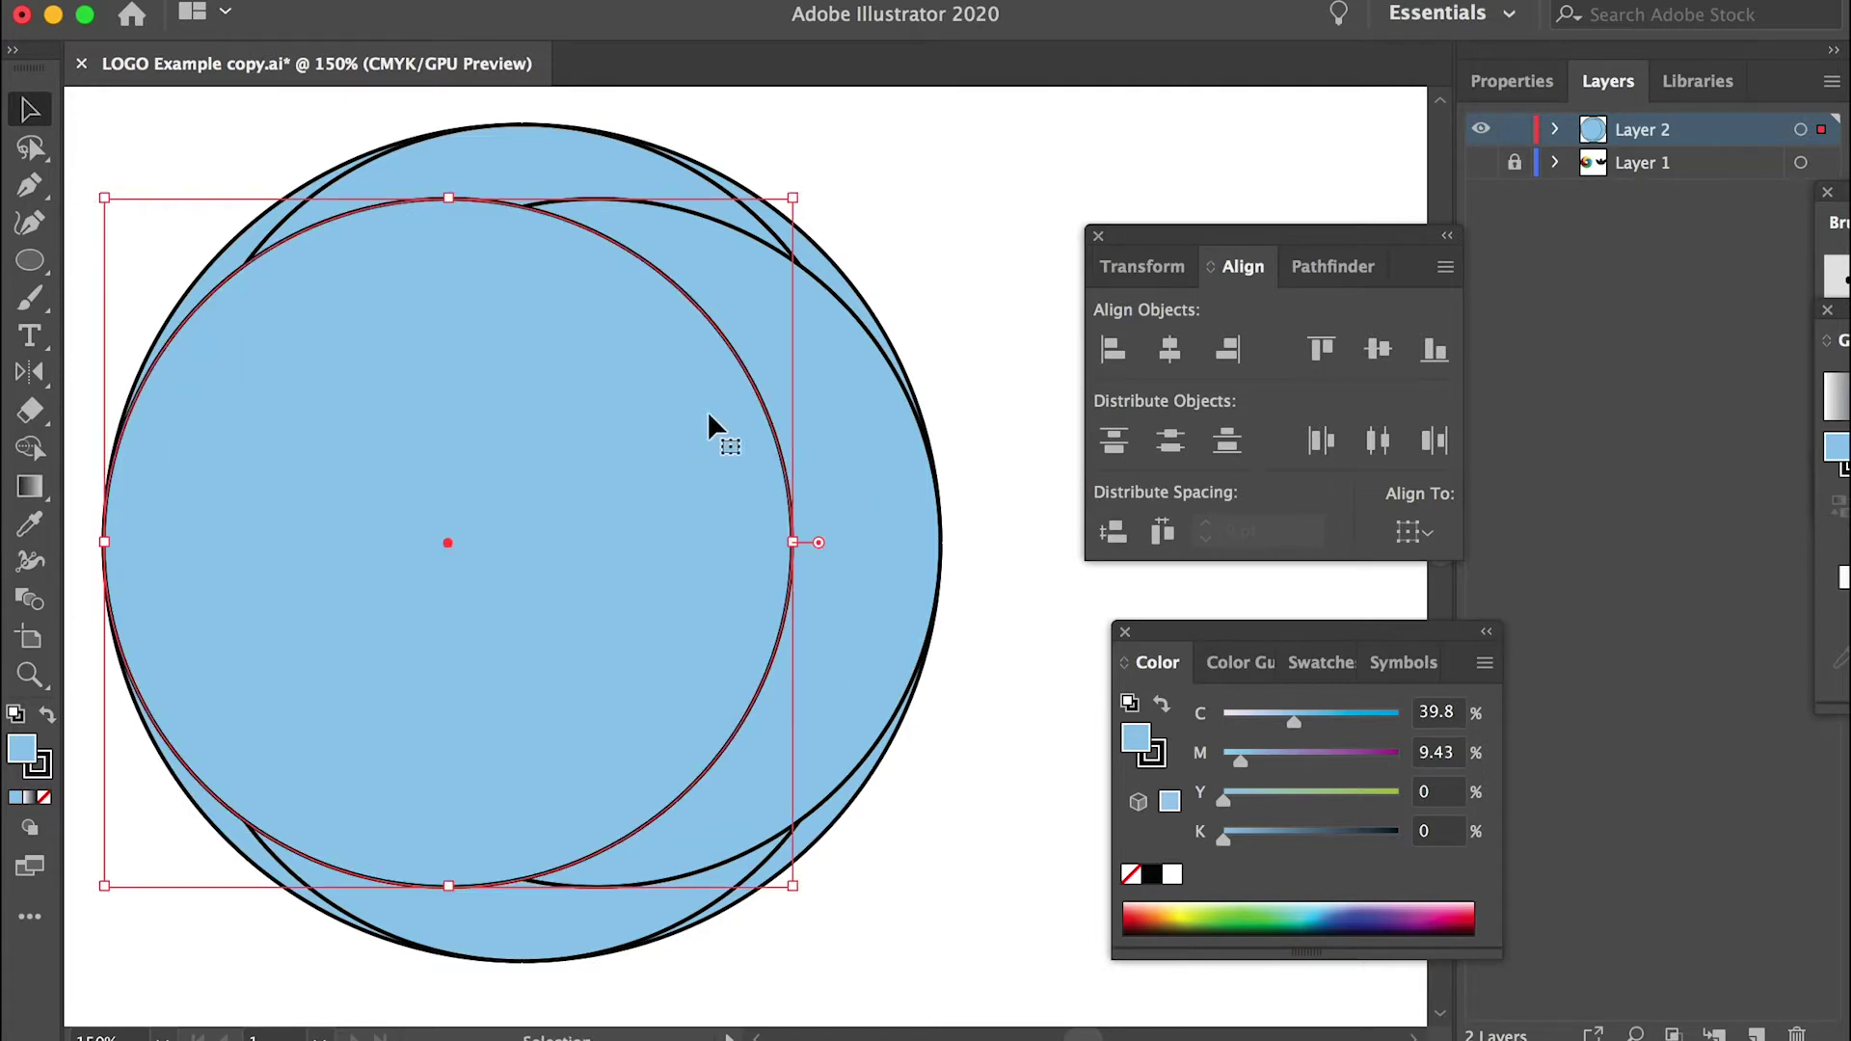
{"action": "mouse_move", "coordinate": [583, 246]}
{"action": "left_mouse_down"}
{"action": "mouse_move", "coordinate": [541, 140]}
{"action": "mouse_move", "coordinate": [582, 247]}
{"action": "left_mouse_up"}
Select all five circles and split them into separate pieces with Pathfinder Divide.
{"action": "key", "text": "super+z"}
{"action": "key", "text": "super+z"}
{"action": "key", "text": "super+z"}
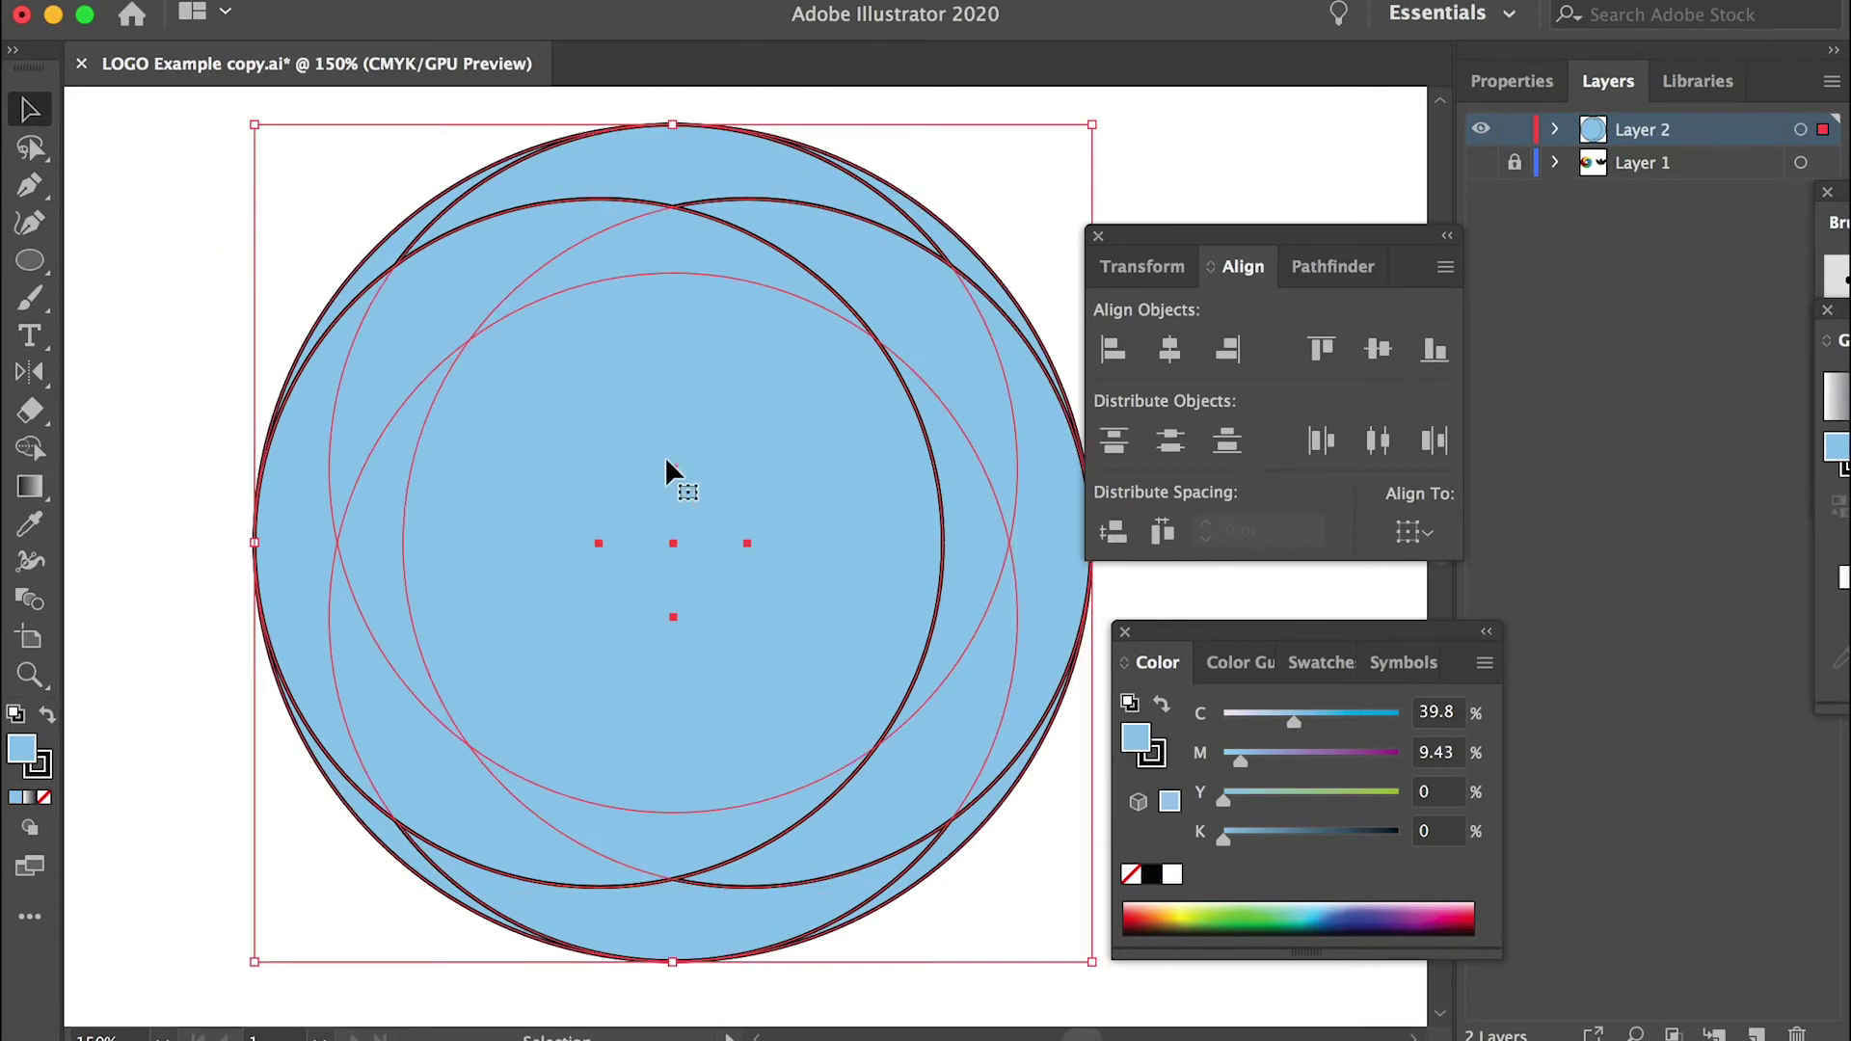
{"action": "key", "text": "super+z"}
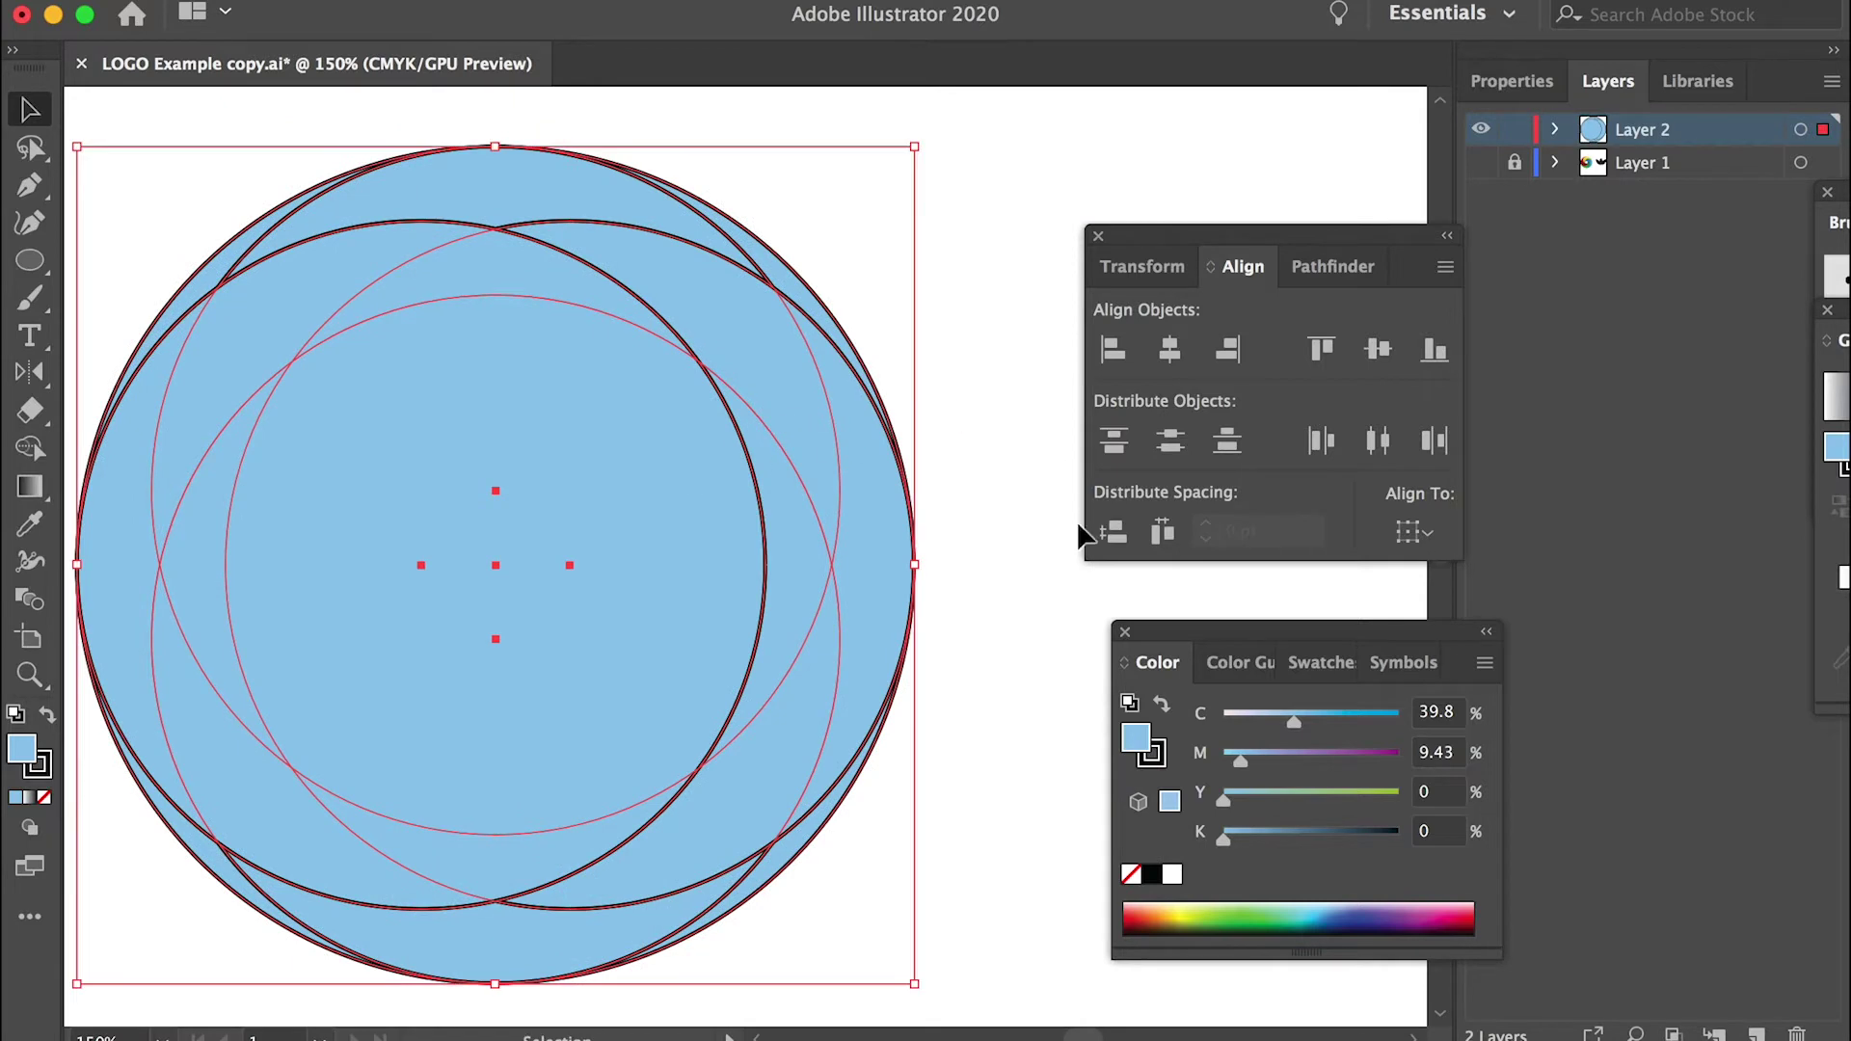
{"action": "left_click", "coordinate": [1330, 275]}
{"action": "left_click", "coordinate": [757, 0]}
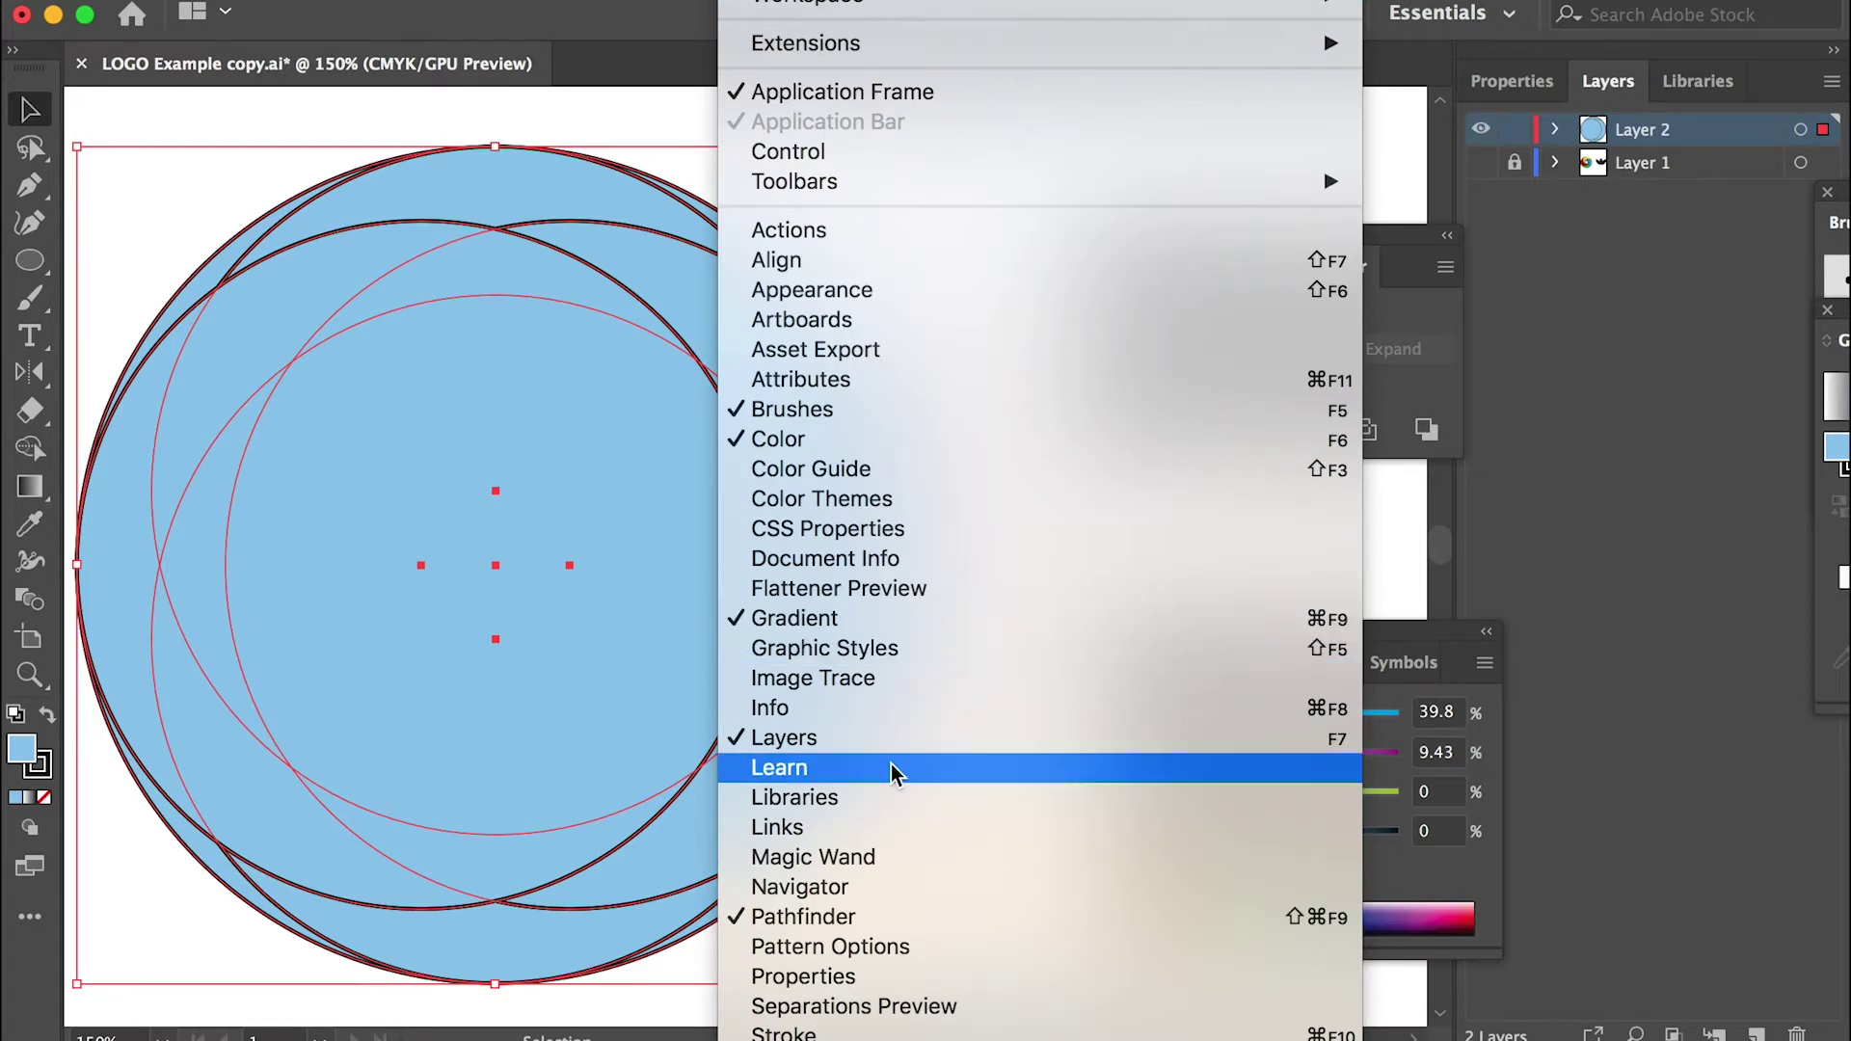
{"action": "left_click", "coordinate": [880, 917]}
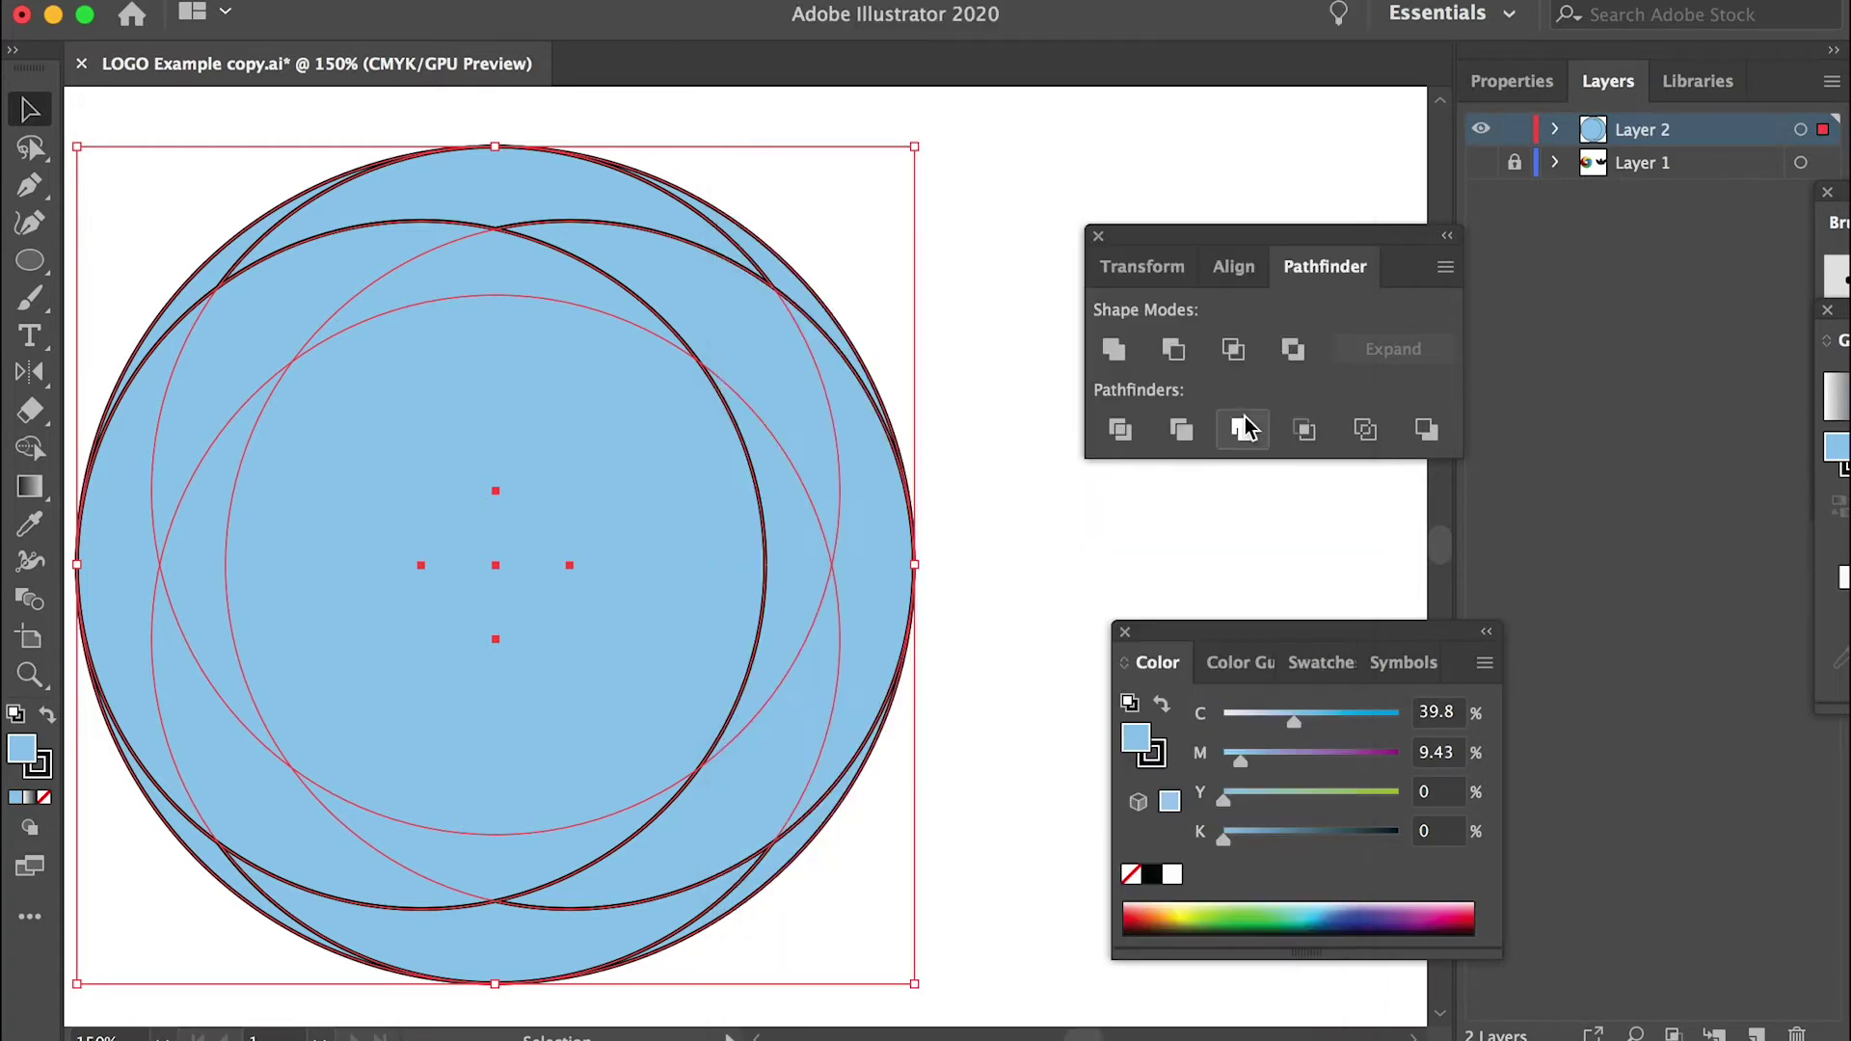
{"action": "left_click", "coordinate": [1121, 431]}
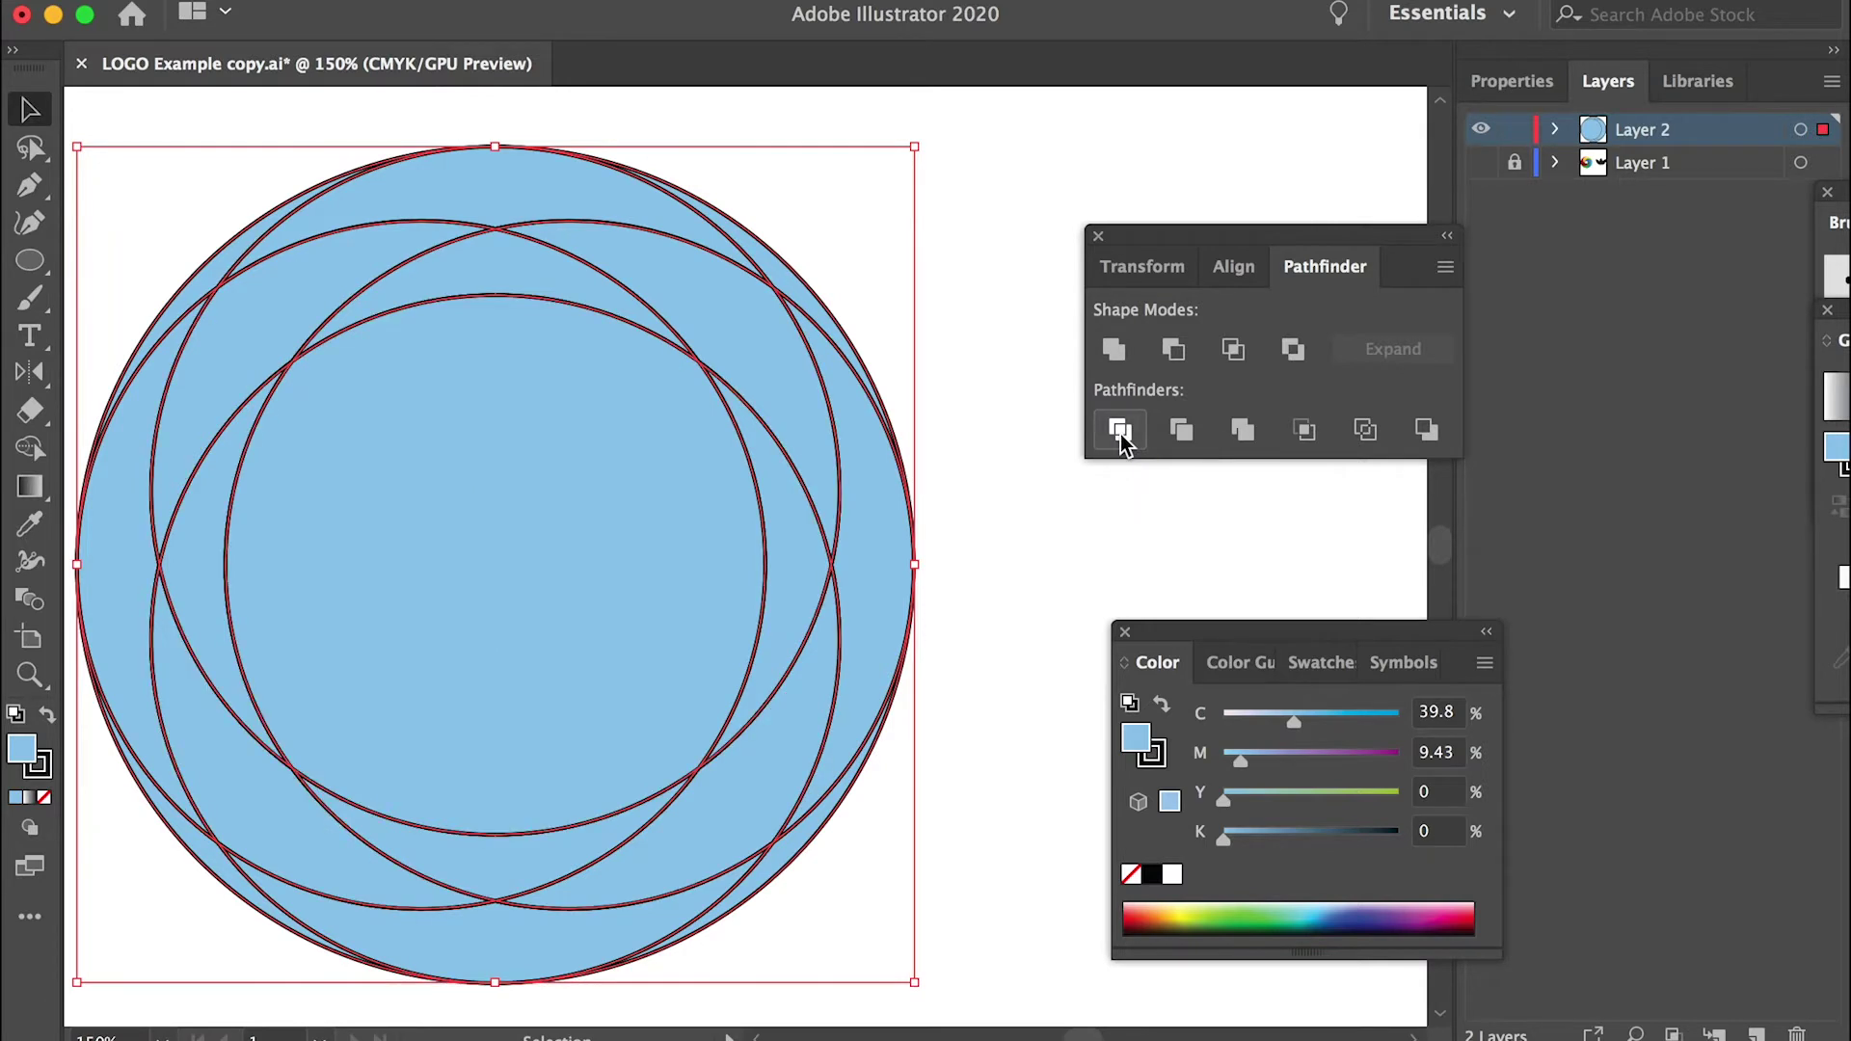
Select the divided artwork and ungroup it.
{"action": "left_click", "coordinate": [1009, 431]}
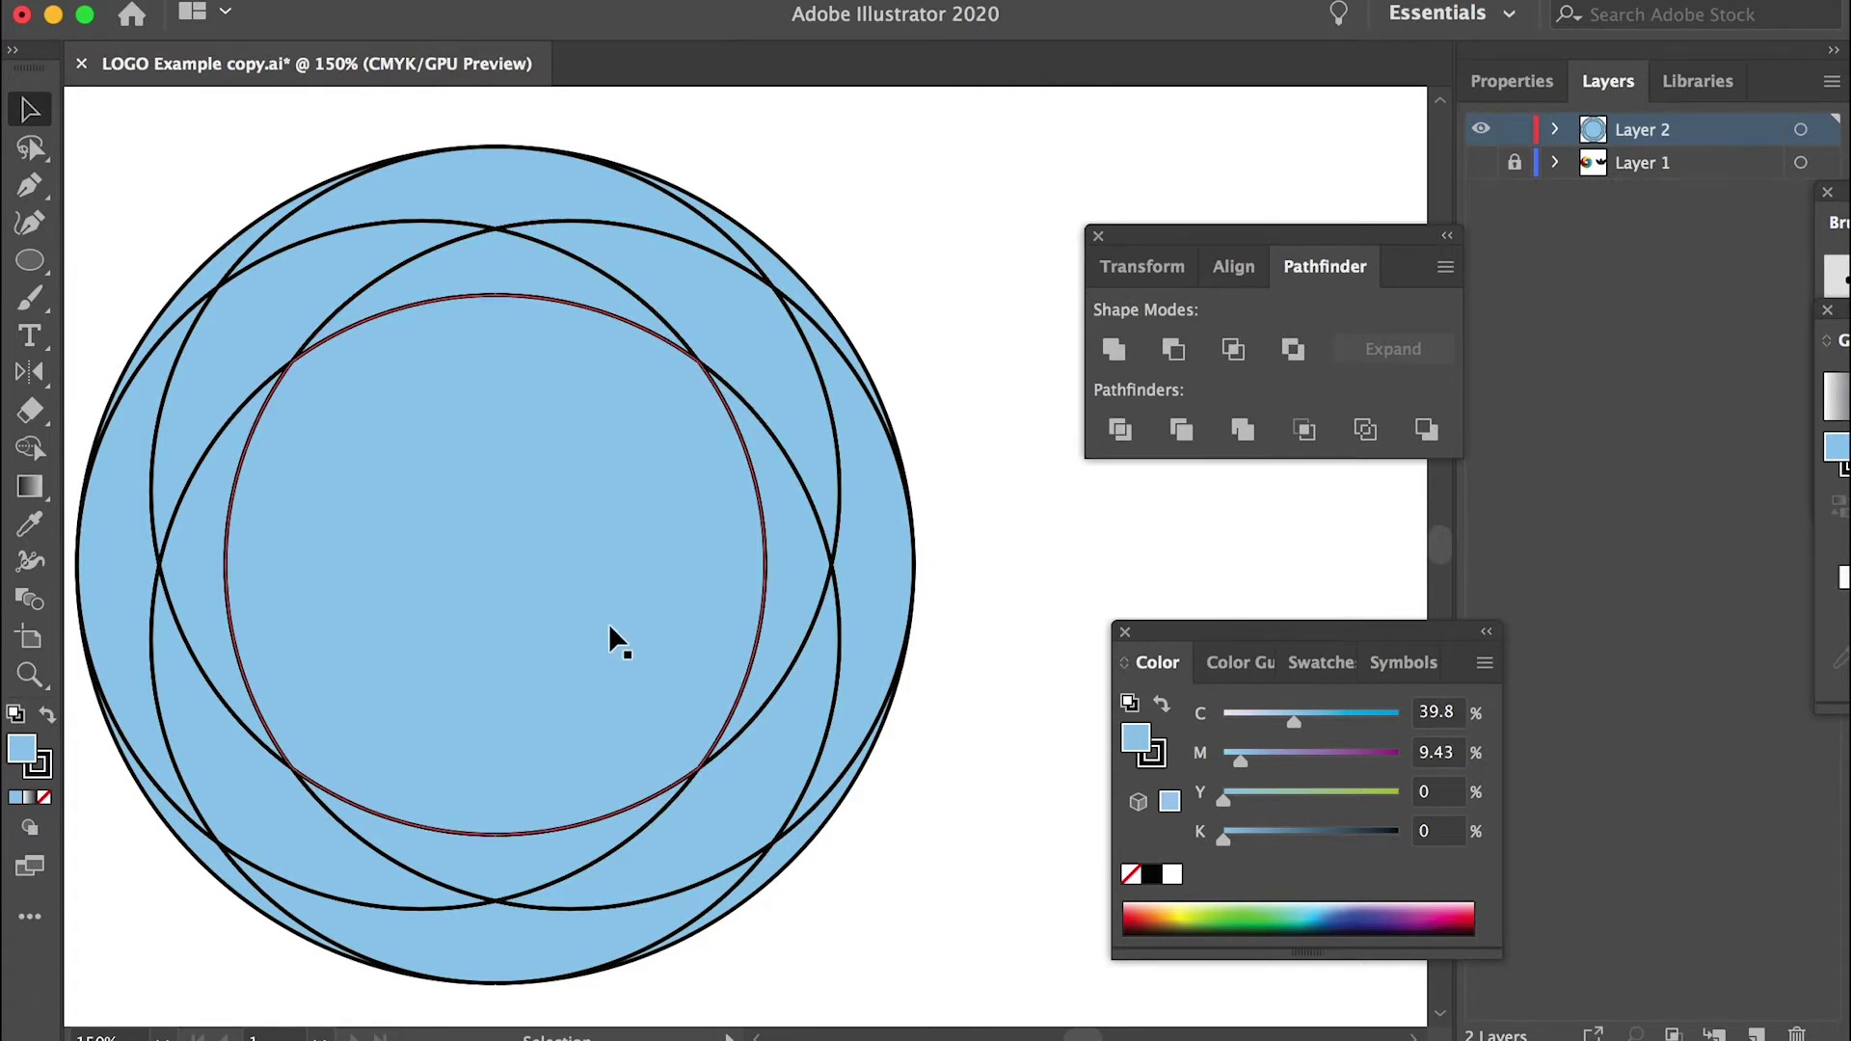
{"action": "left_click", "coordinate": [204, 273]}
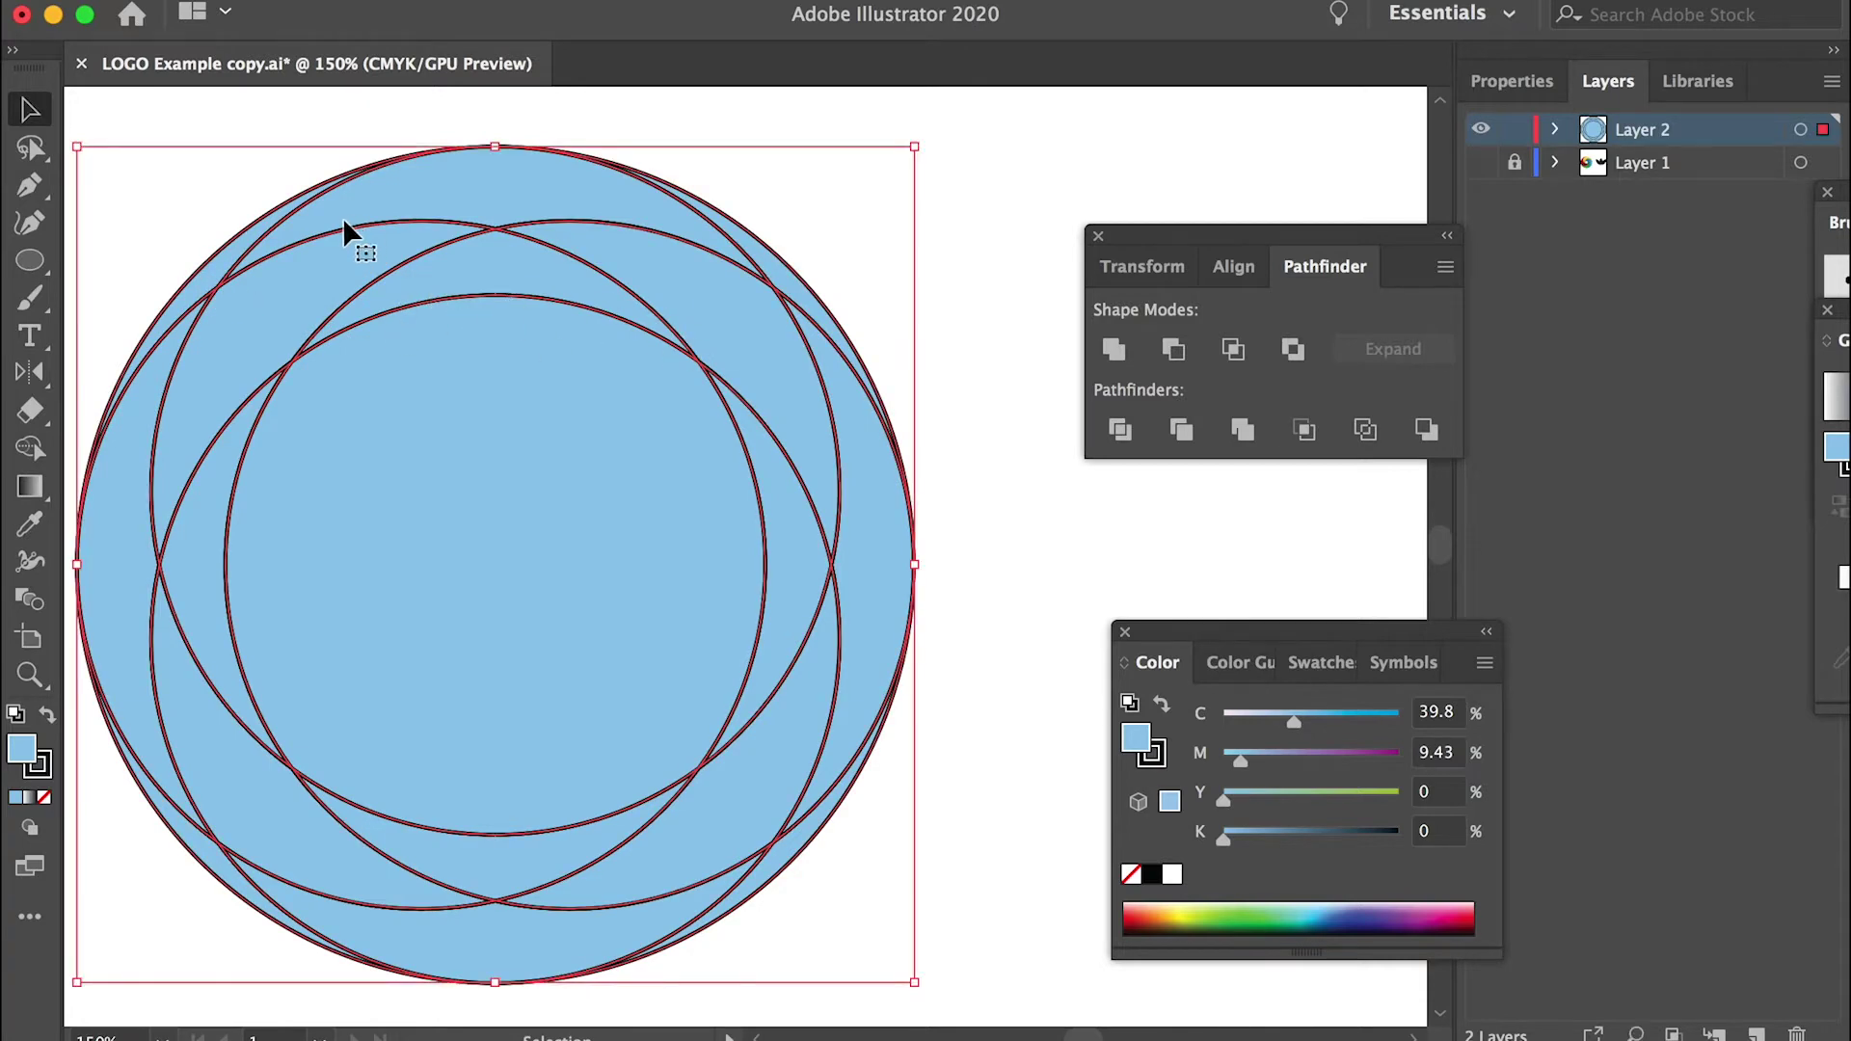
{"action": "left_click", "coordinate": [841, 489]}
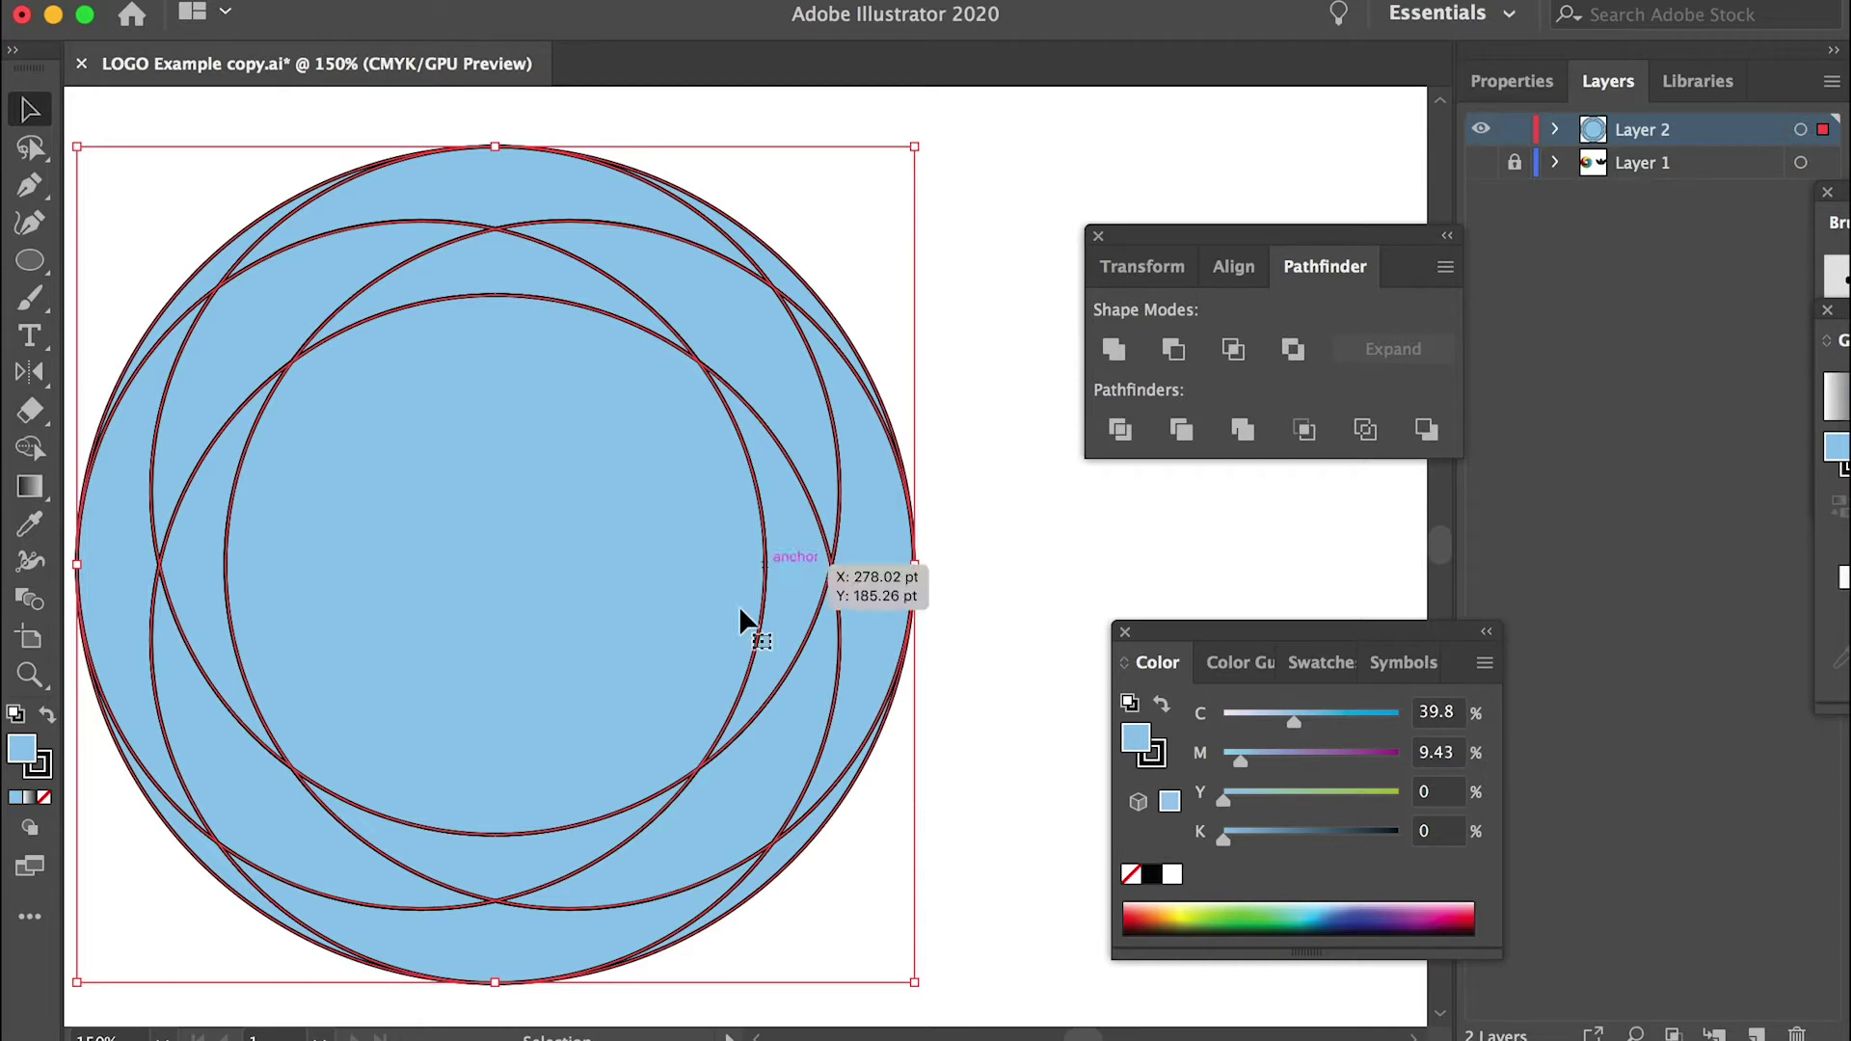
{"action": "right_click", "coordinate": [635, 405]}
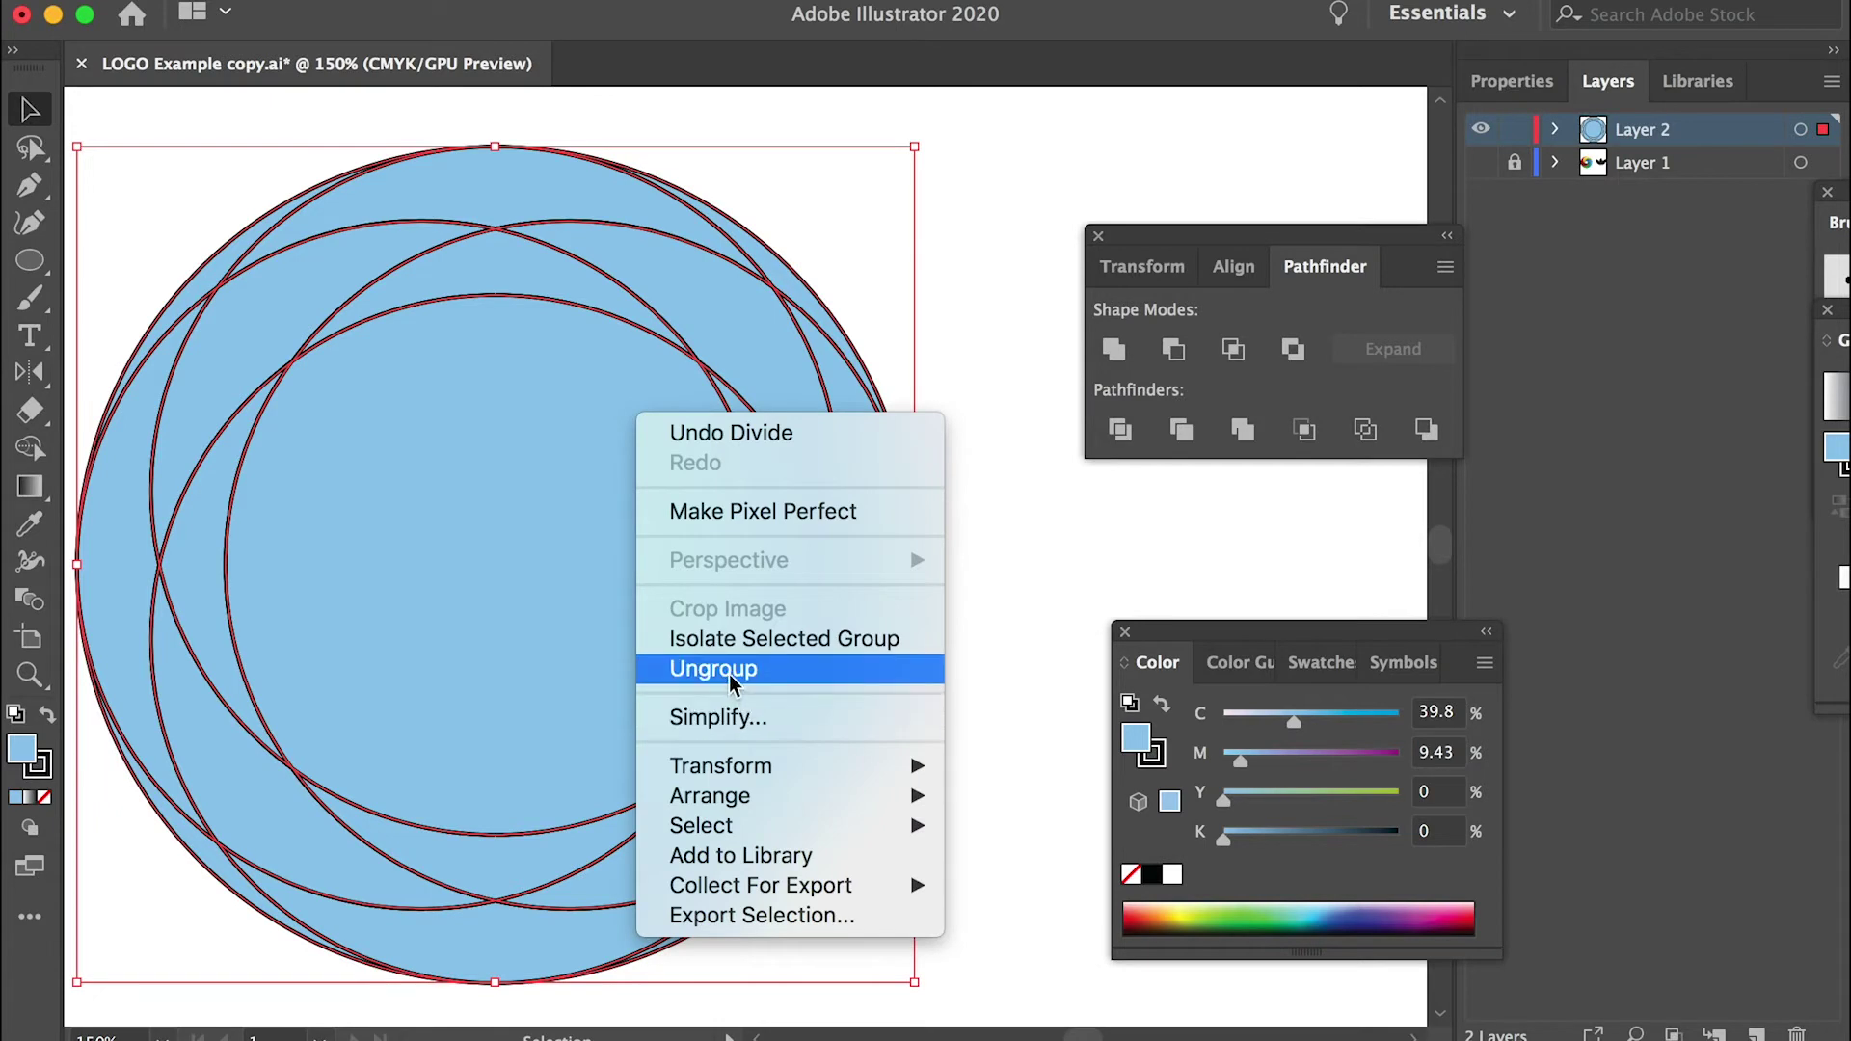
{"action": "left_click", "coordinate": [769, 680]}
Fill the pieces forming the crescent from the upper left across the top and down the right side with green (C 75, Y 100).
{"action": "left_click", "coordinate": [1034, 442]}
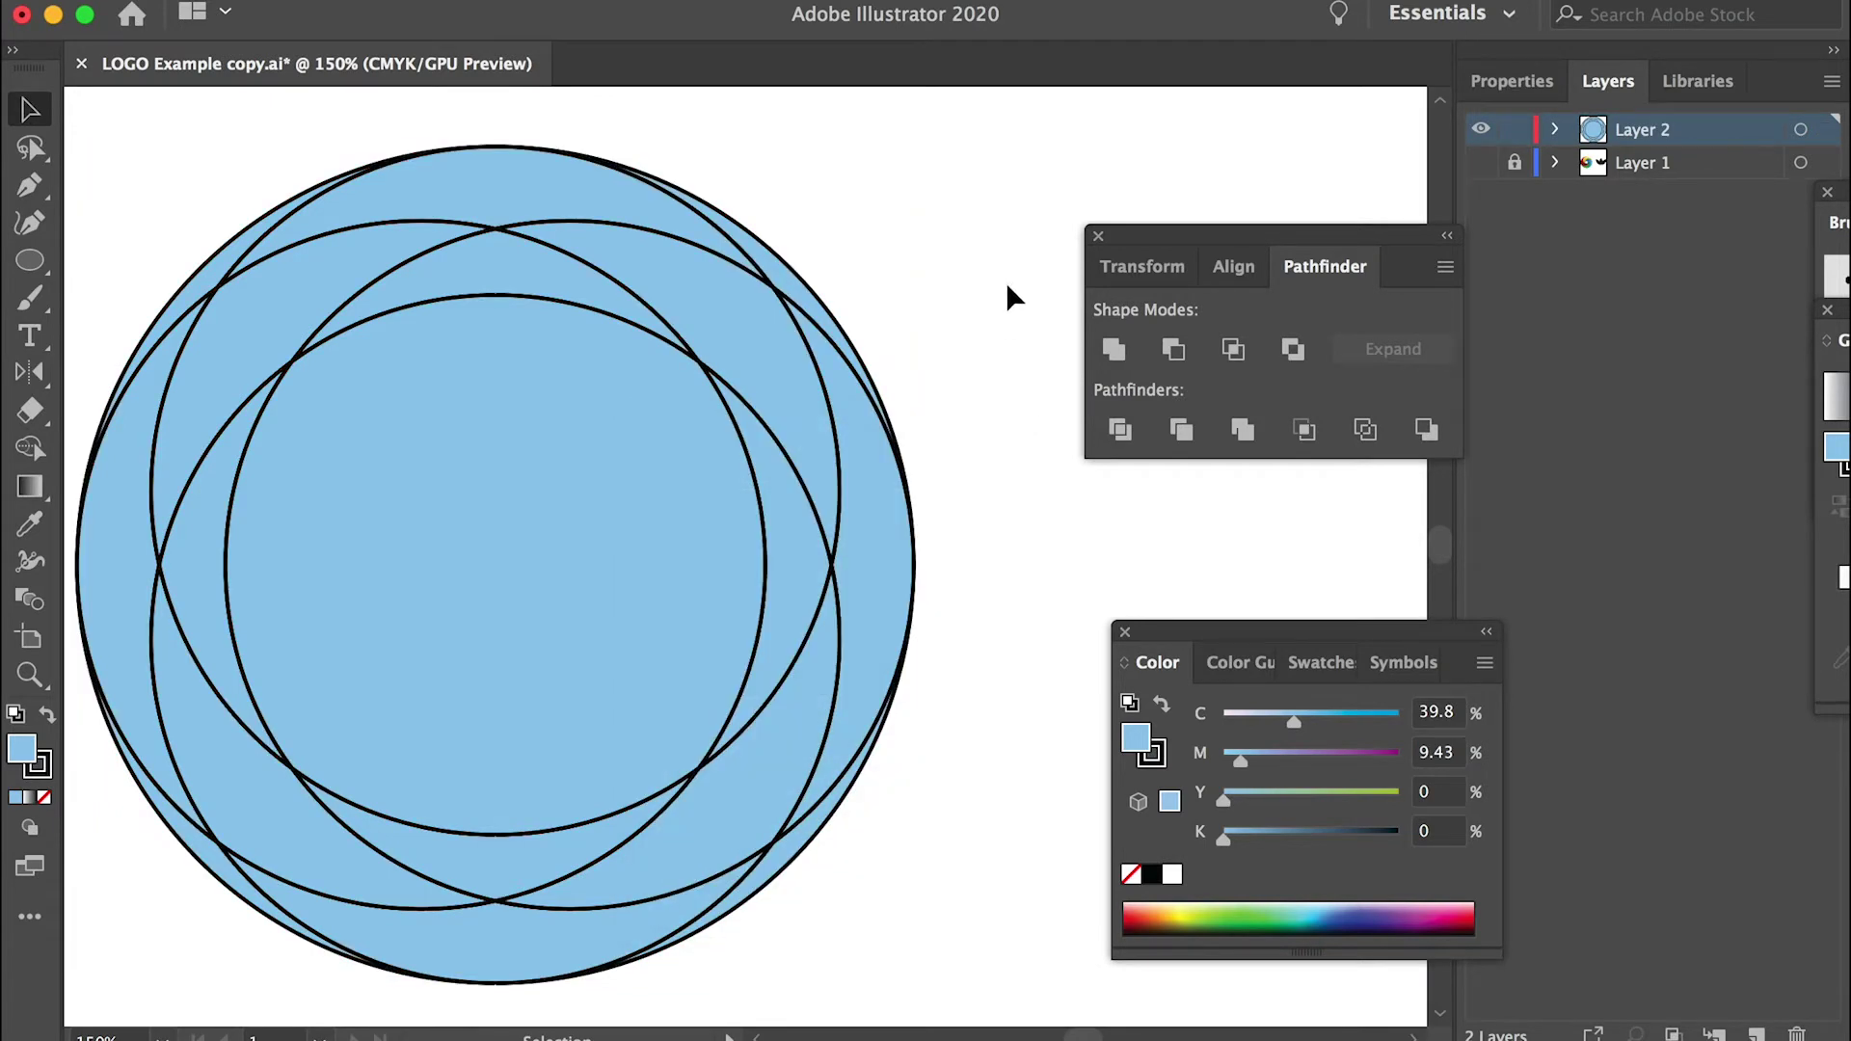
{"action": "left_click", "coordinate": [189, 289]}
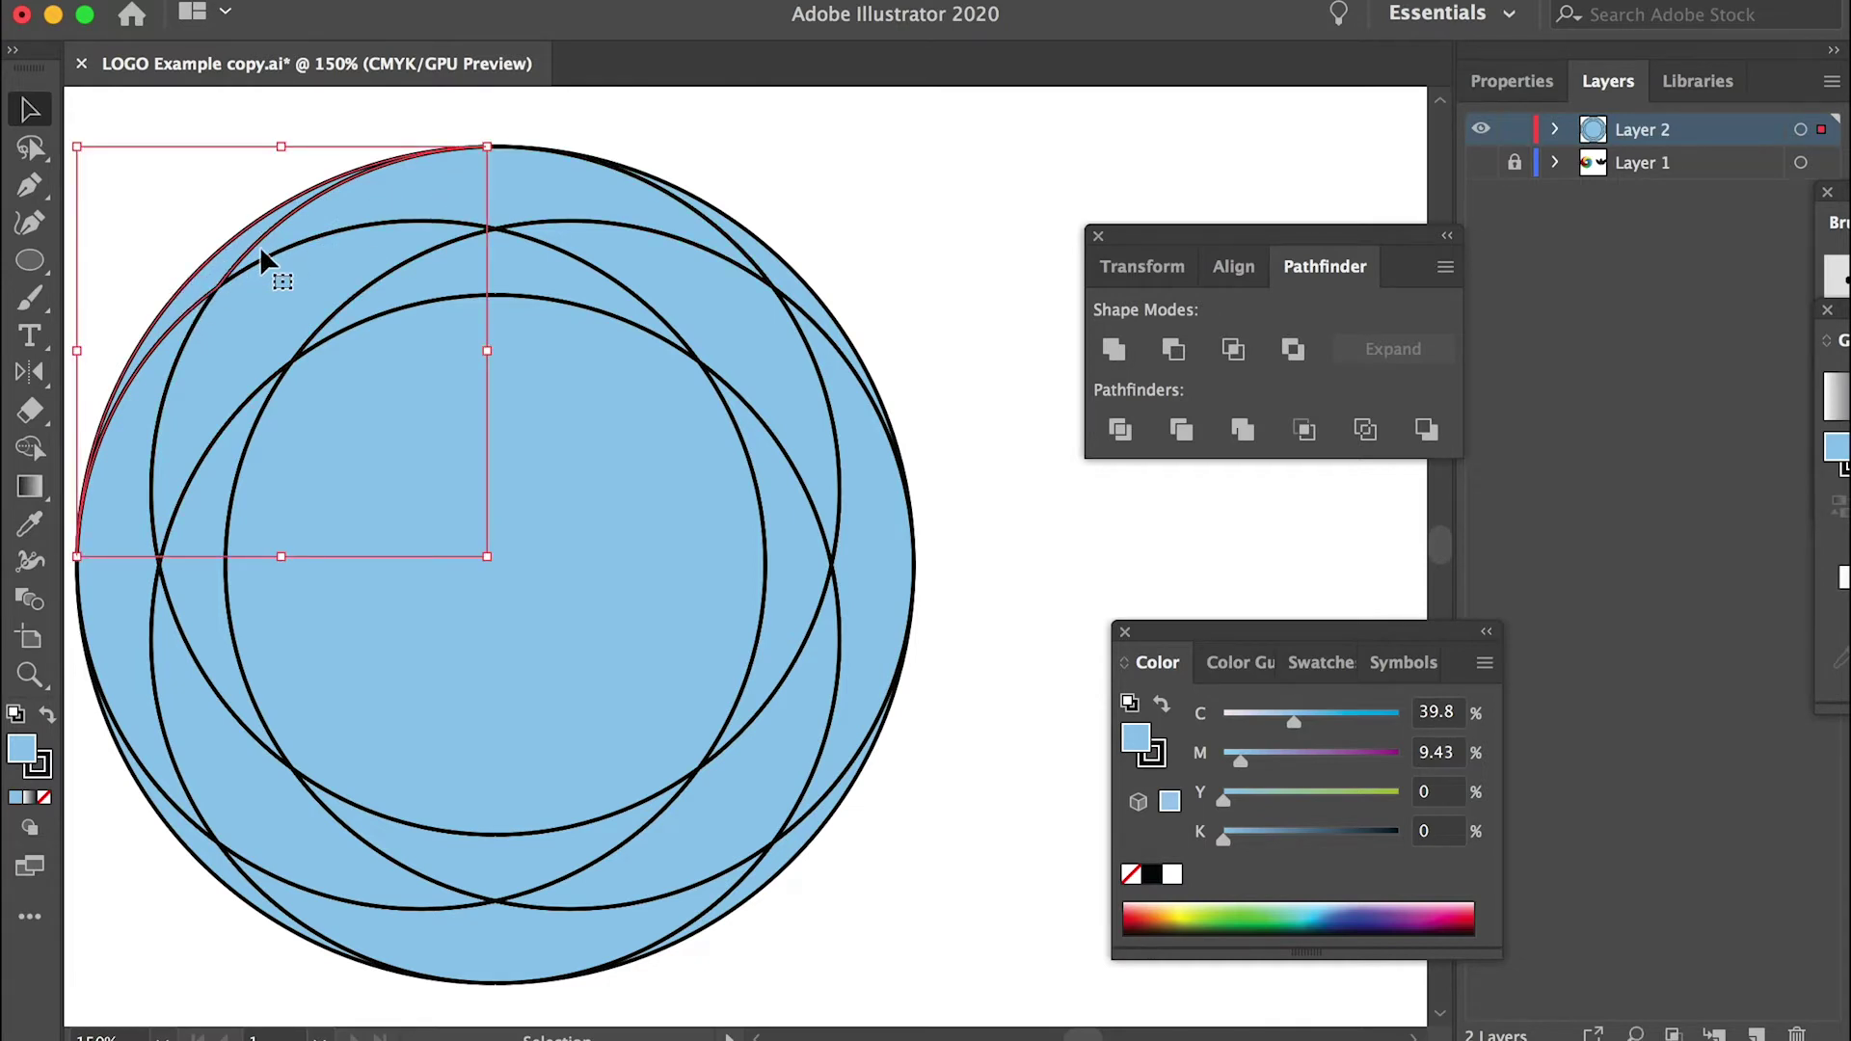
{"action": "left_click", "coordinate": [553, 175], "text": "shift"}
{"action": "left_click", "coordinate": [812, 401], "text": "shift"}
{"action": "left_click", "coordinate": [771, 625]}
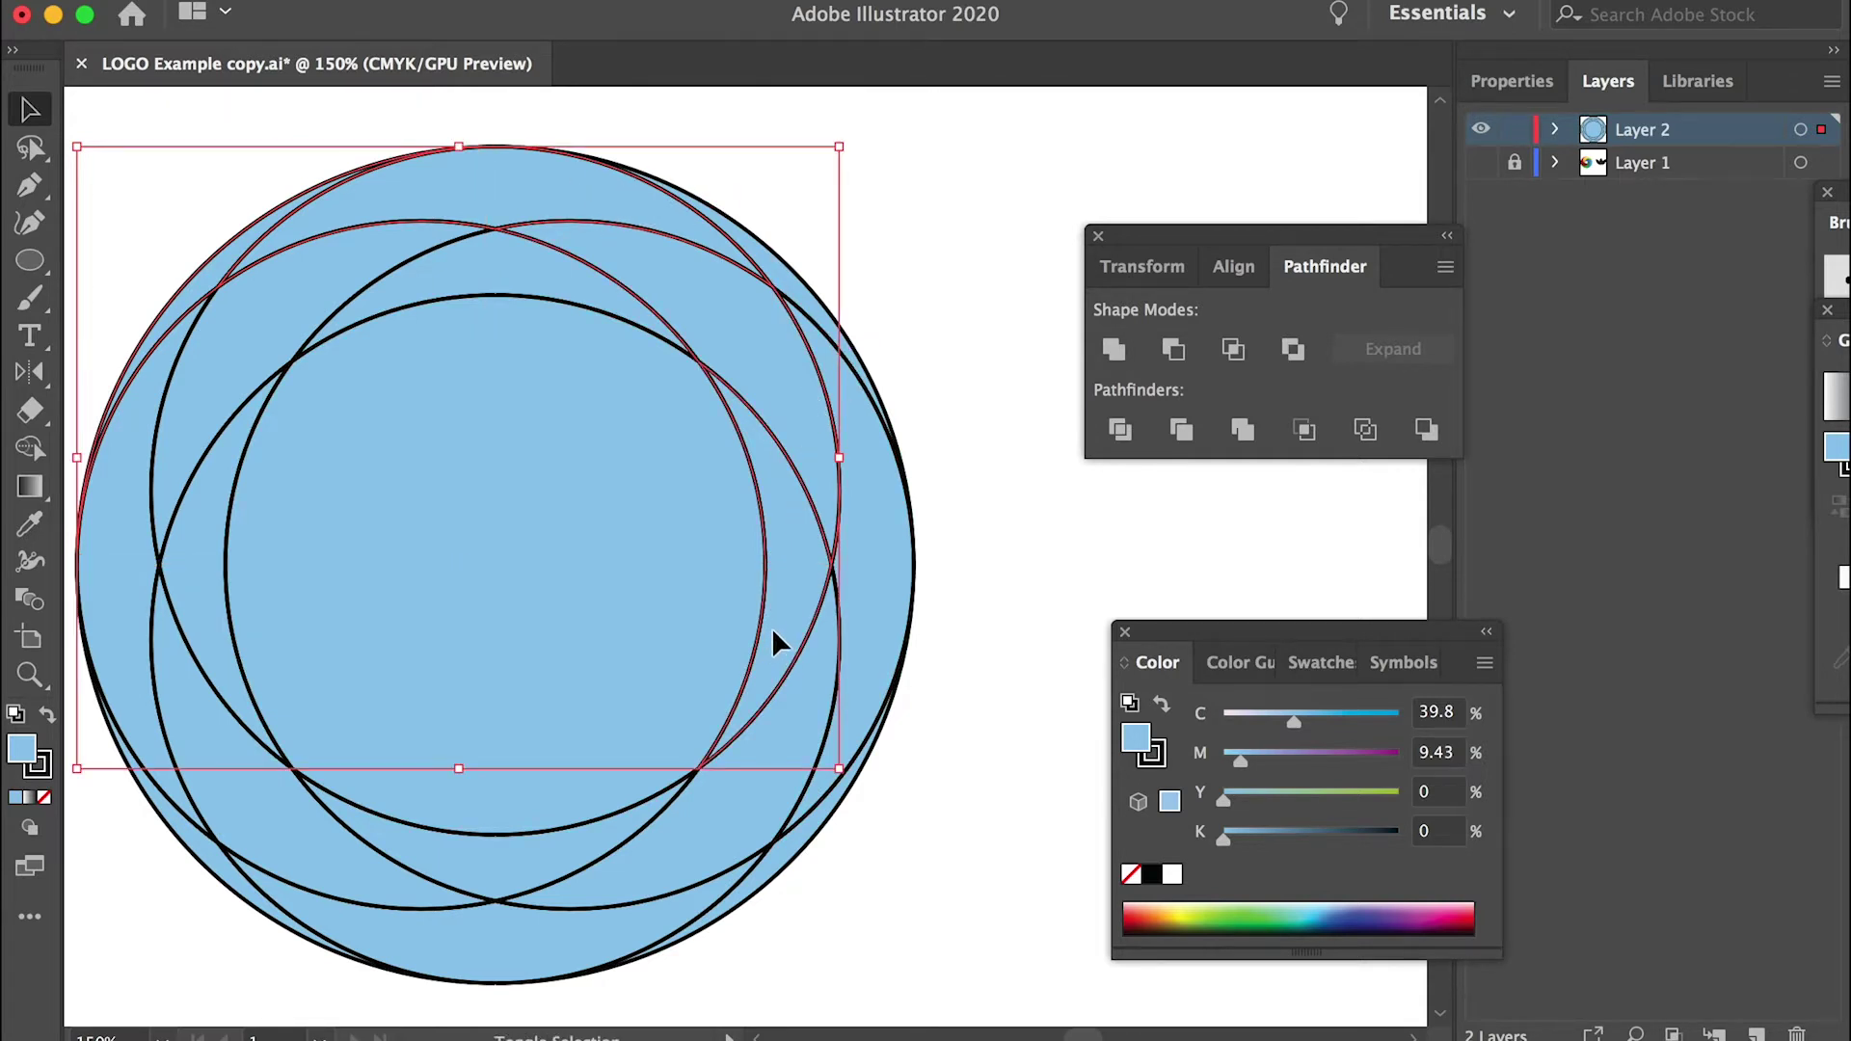
{"action": "double_click", "coordinate": [24, 749]}
{"action": "left_click_drag", "start_coordinate": [1447, 756], "coordinate": [1446, 766]}
{"action": "left_click", "coordinate": [1394, 598]}
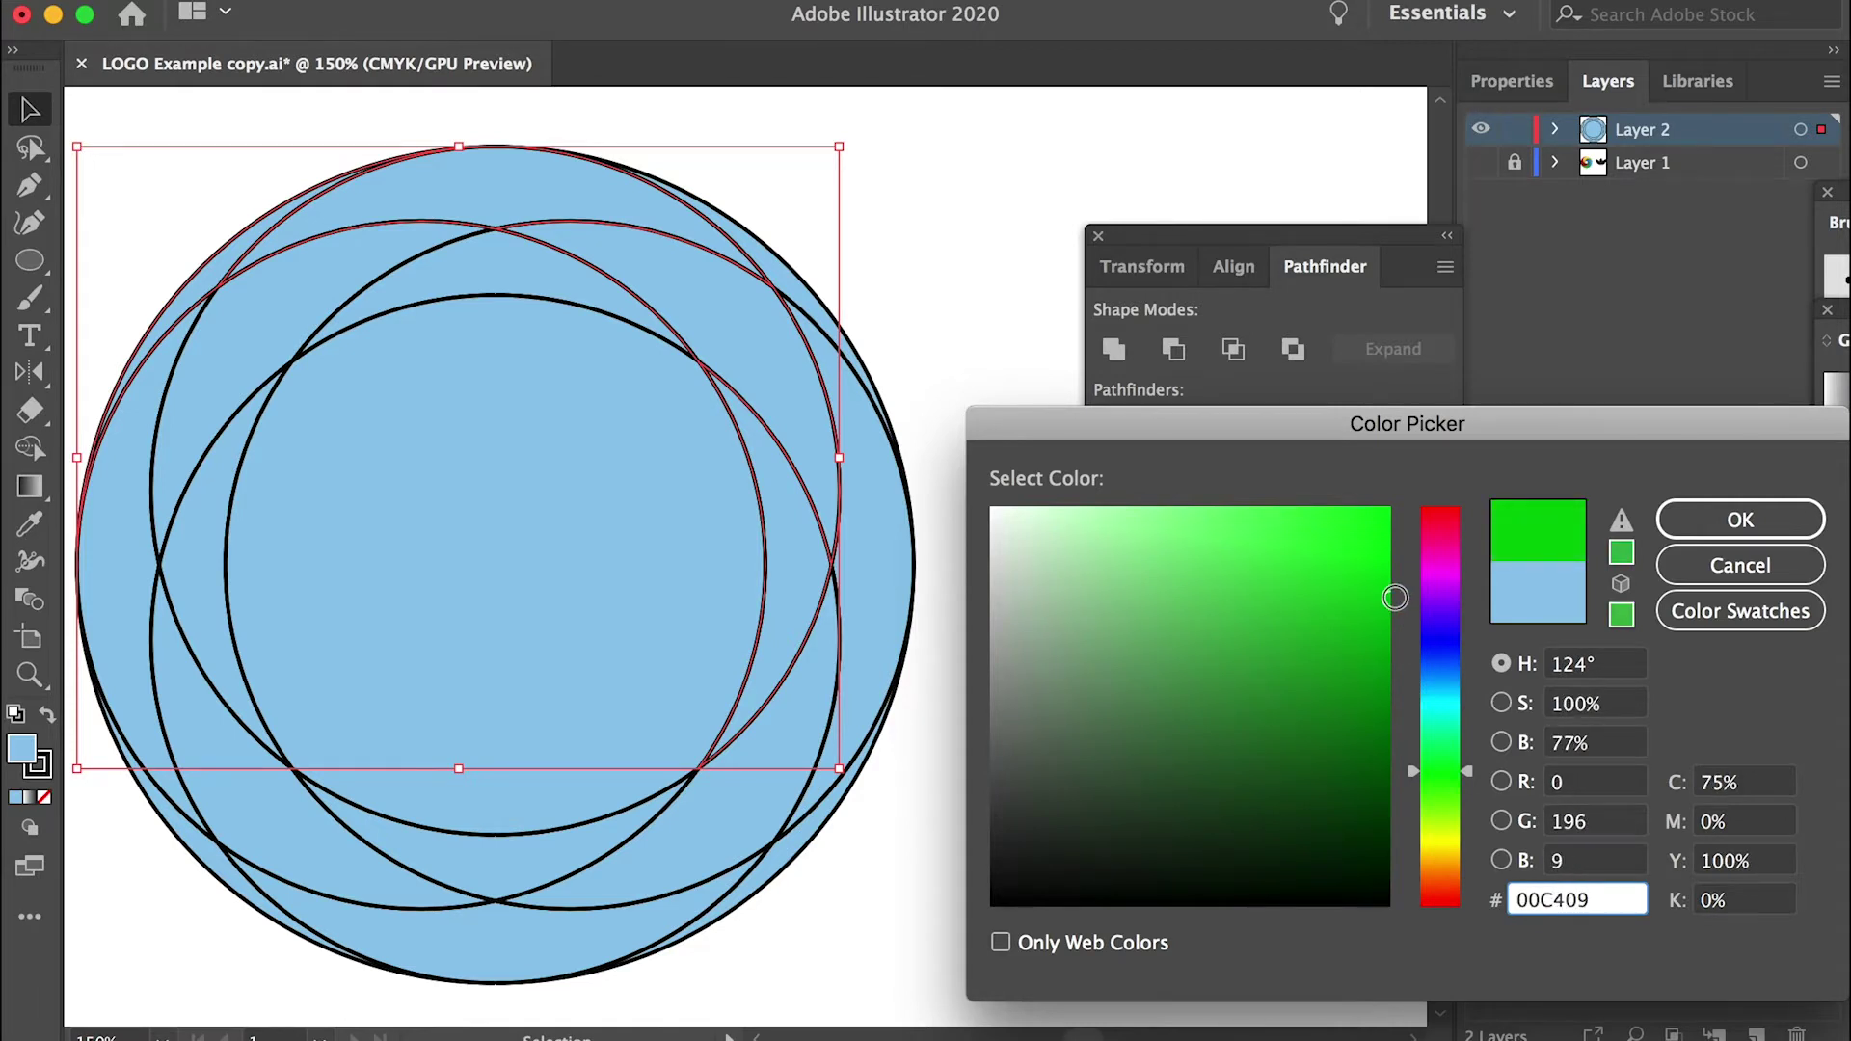
{"action": "left_click", "coordinate": [1740, 520]}
{"action": "left_click", "coordinate": [986, 307]}
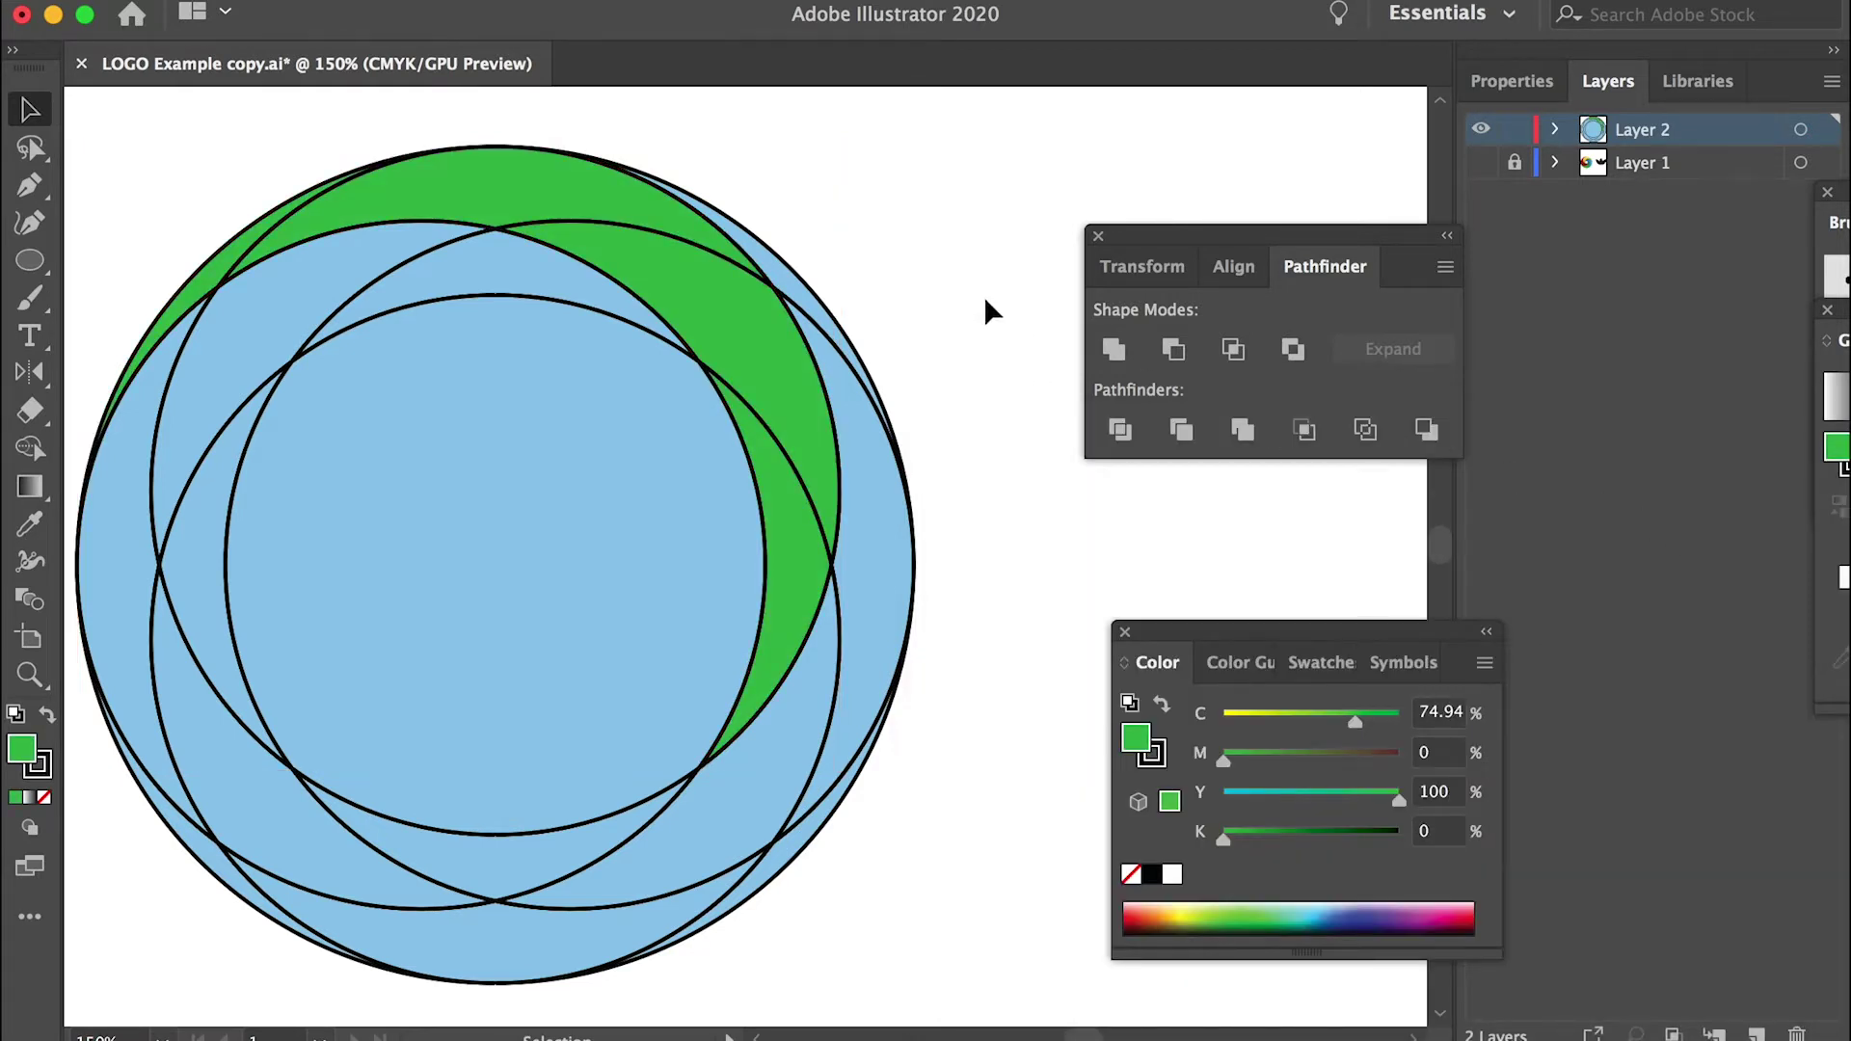
Fill the pieces forming the crescent from the upper right down around the lower inner edge with pure red.
{"action": "left_click", "coordinate": [795, 285]}
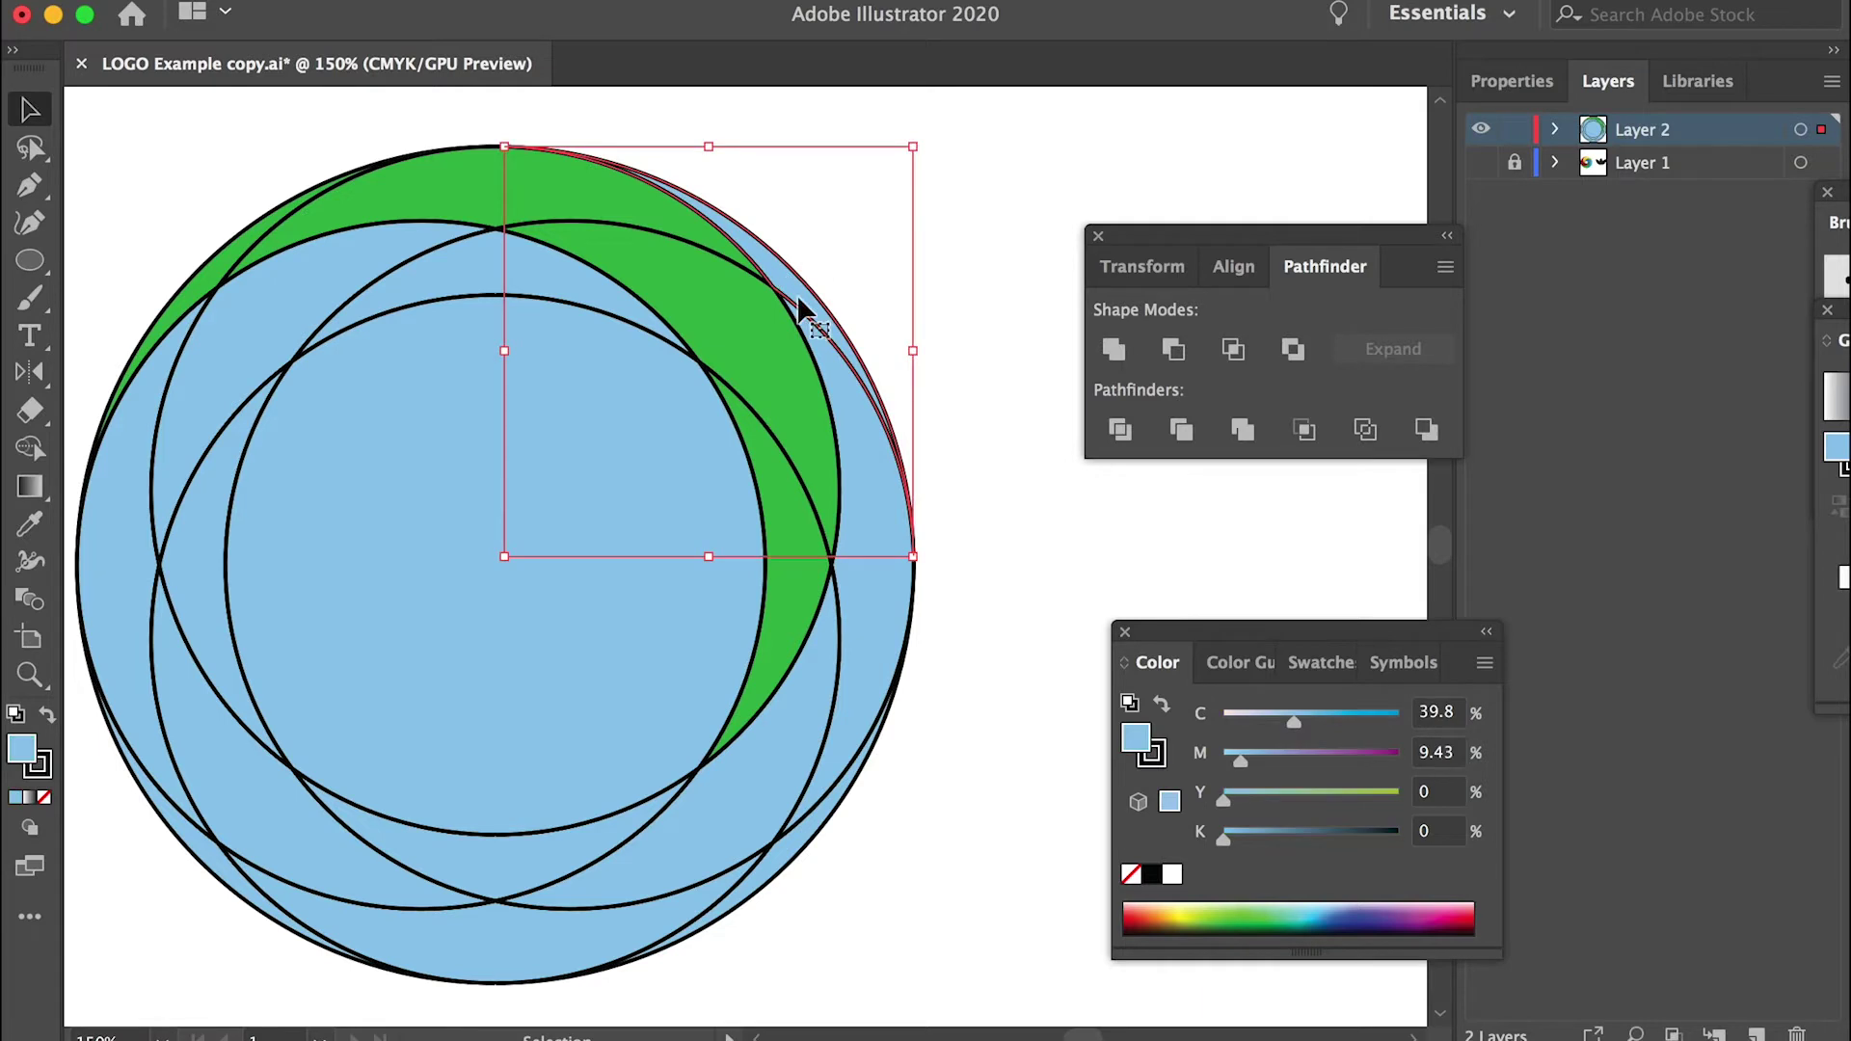
{"action": "left_click", "coordinate": [866, 482], "text": "shift"}
{"action": "left_click", "coordinate": [796, 696], "text": "shift"}
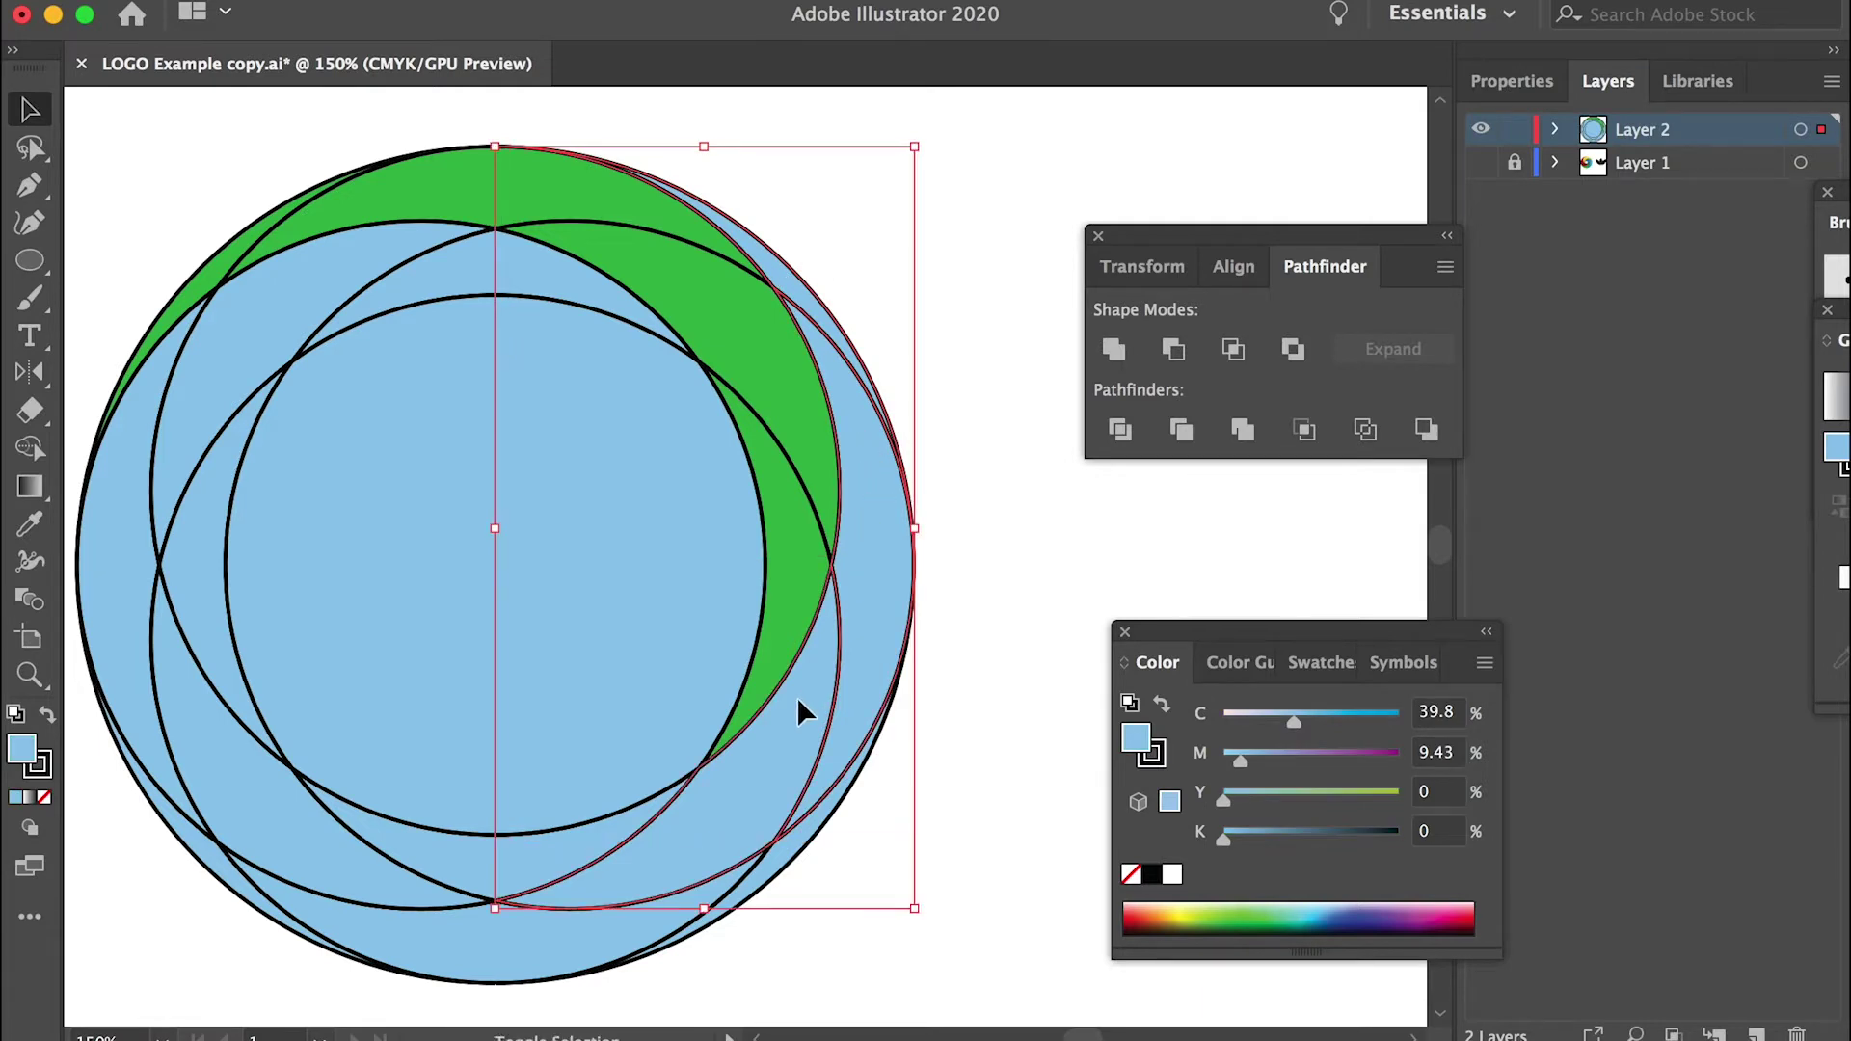
{"action": "left_click", "coordinate": [453, 833], "text": "shift"}
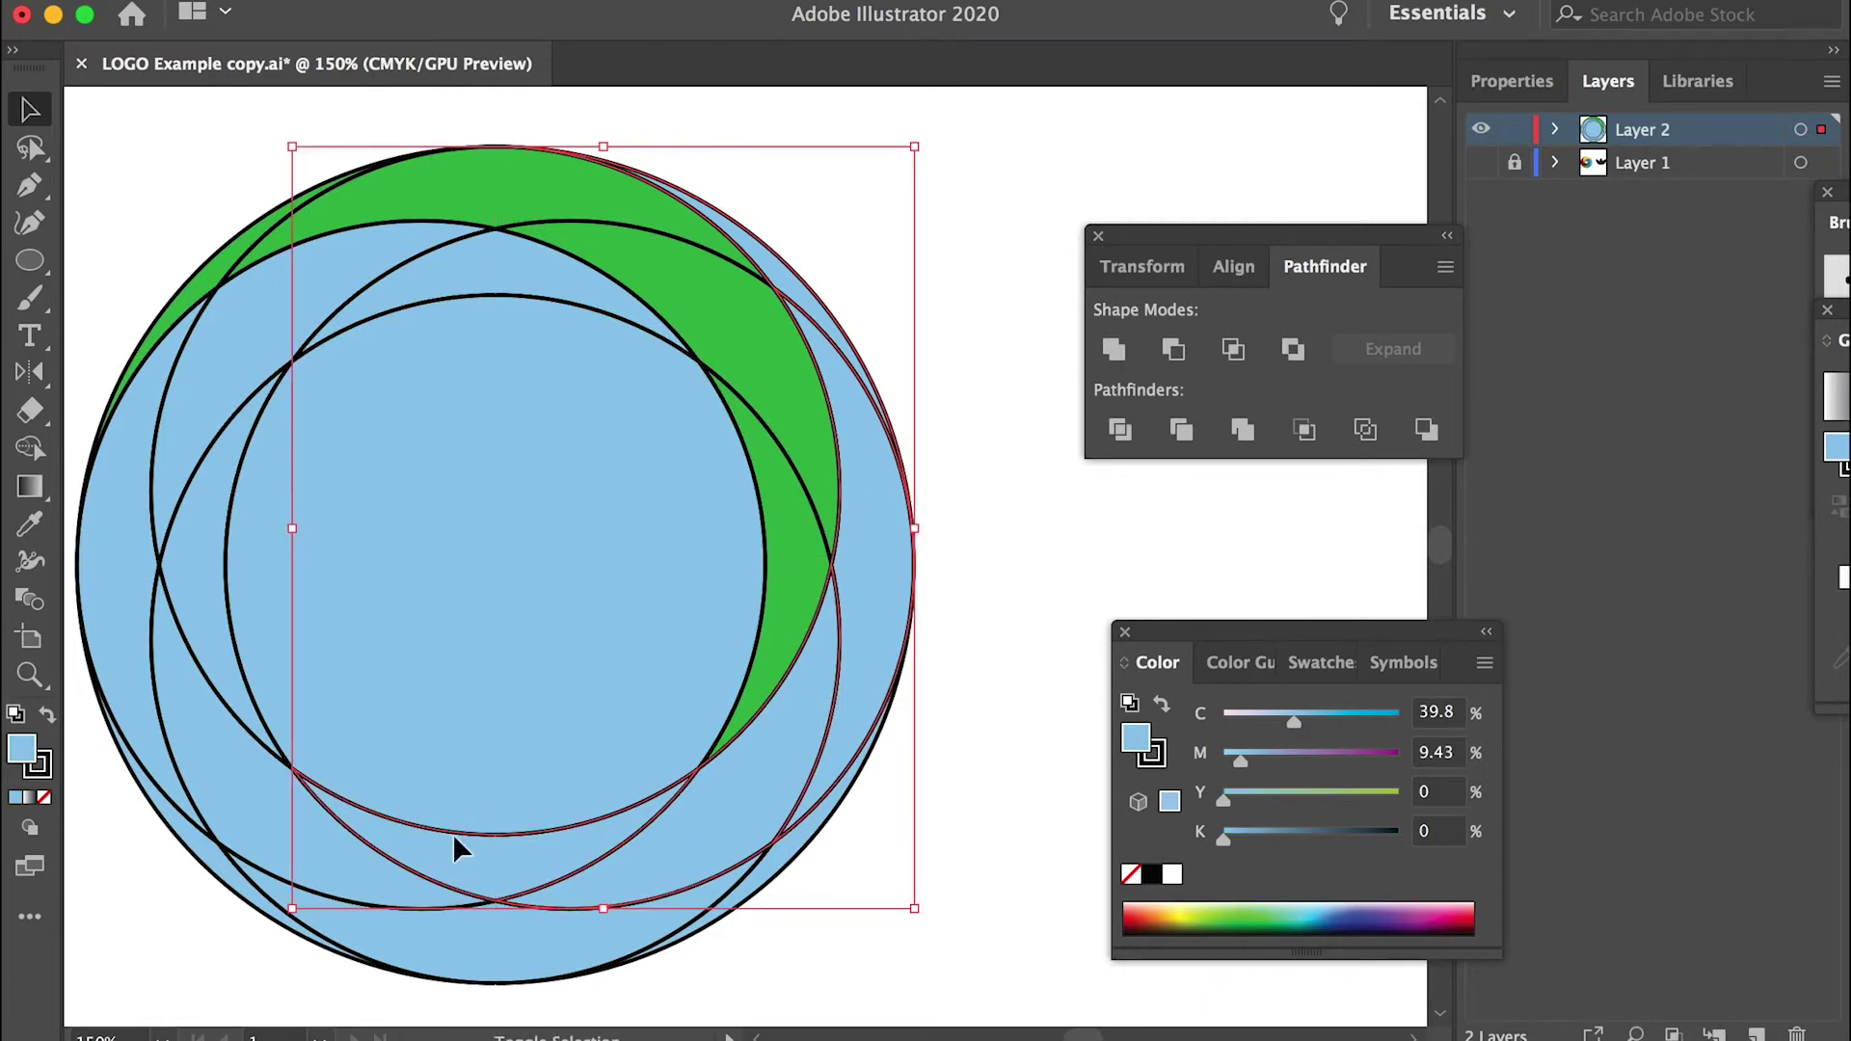
{"action": "double_click", "coordinate": [21, 750]}
{"action": "mouse_move", "coordinate": [1426, 525]}
{"action": "left_mouse_down"}
{"action": "mouse_move", "coordinate": [1425, 491]}
{"action": "mouse_move", "coordinate": [1410, 495]}
{"action": "mouse_move", "coordinate": [1425, 492]}
{"action": "left_mouse_up"}
{"action": "left_click", "coordinate": [1725, 511]}
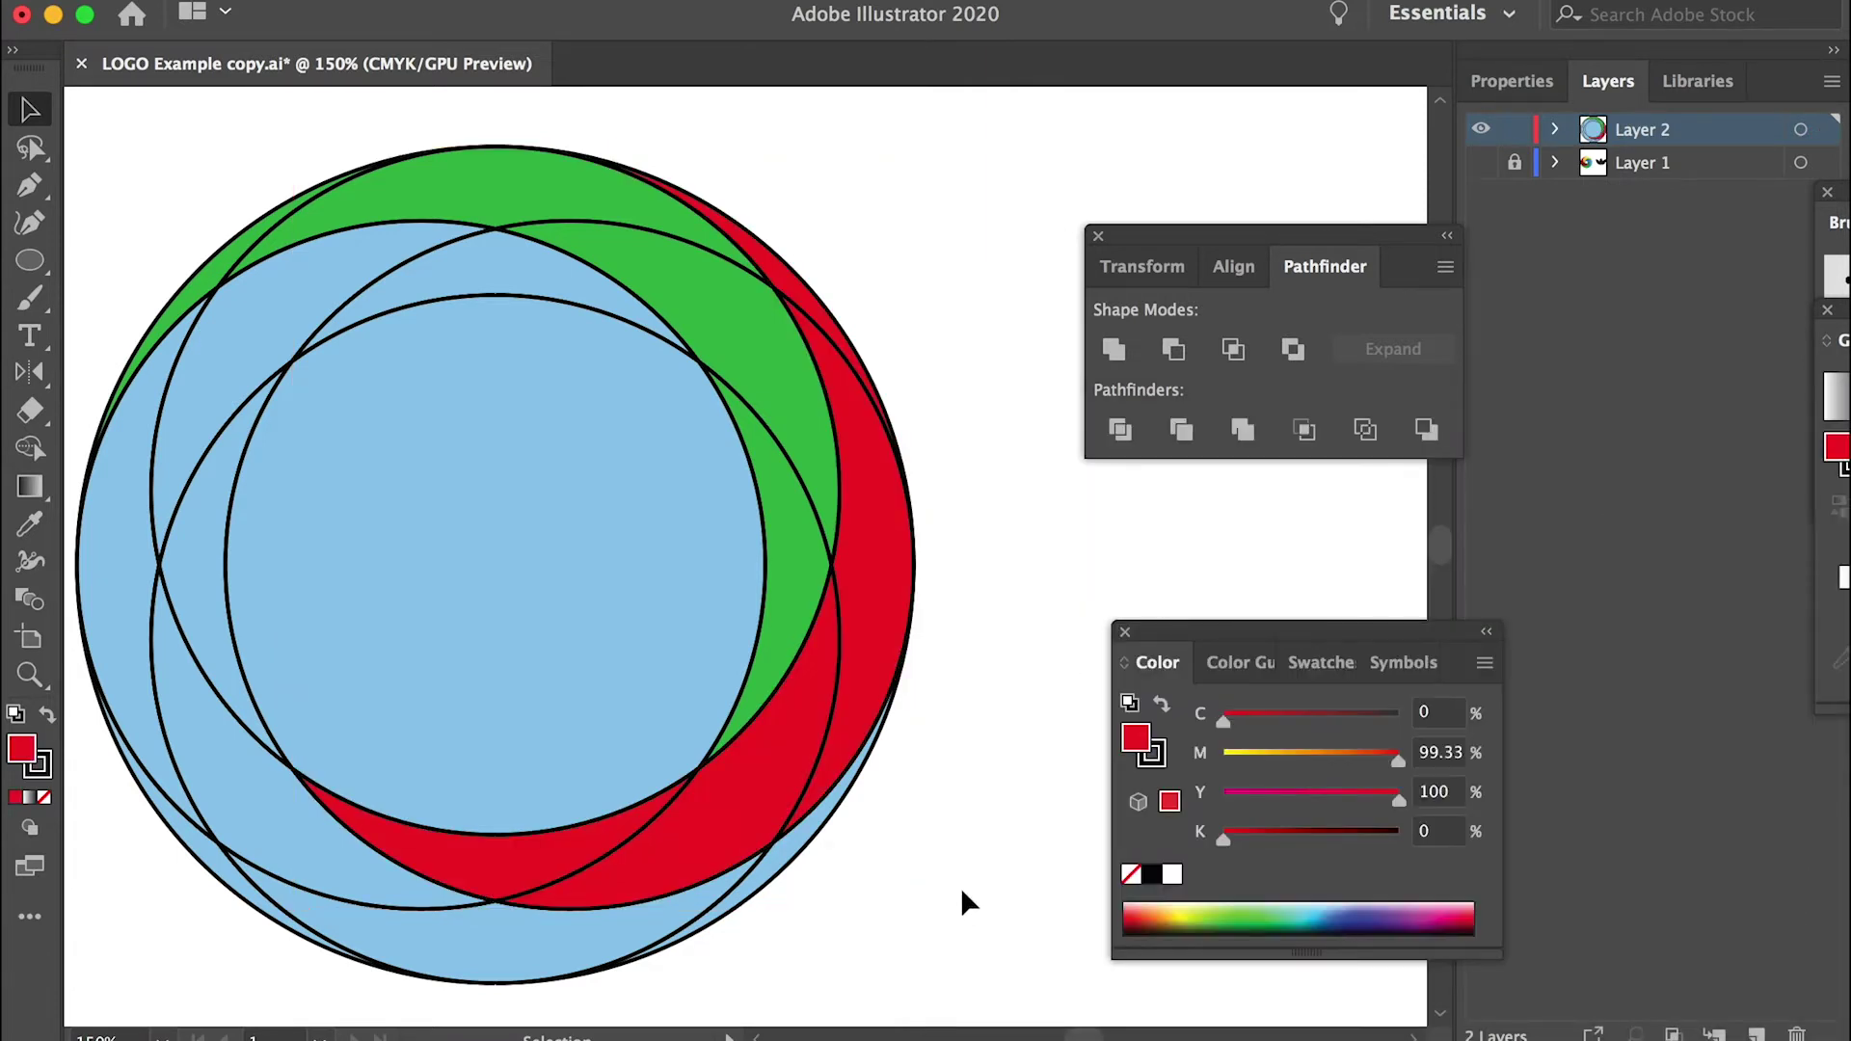
Fill the pieces forming the crescent from the lower right along the bottom and up the inner left with yellow (C 11.37, Y 100).
{"action": "left_click", "coordinate": [808, 835]}
{"action": "left_click", "coordinate": [343, 872], "text": "shift"}
{"action": "left_click", "coordinate": [299, 820], "text": "shift"}
{"action": "left_click", "coordinate": [230, 670], "text": "shift"}
{"action": "left_click", "coordinate": [230, 671], "text": "shift"}
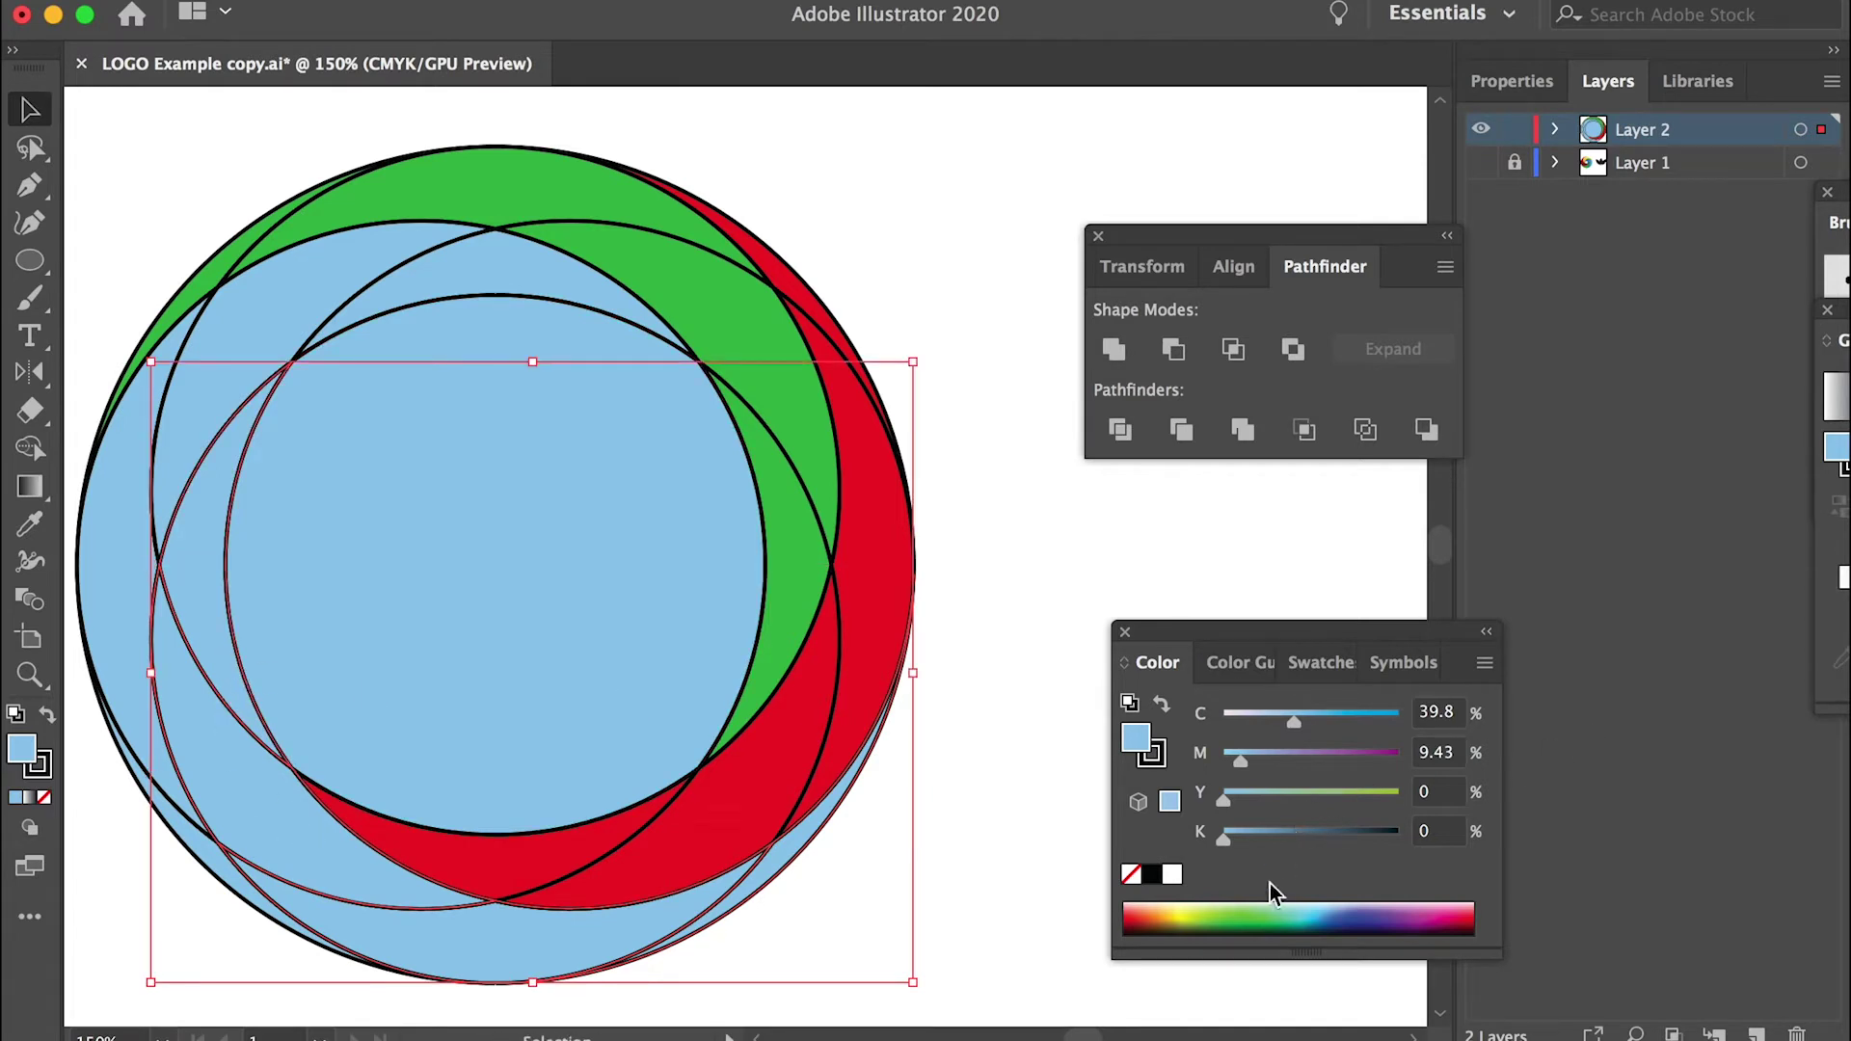
{"action": "left_click", "coordinate": [1186, 909]}
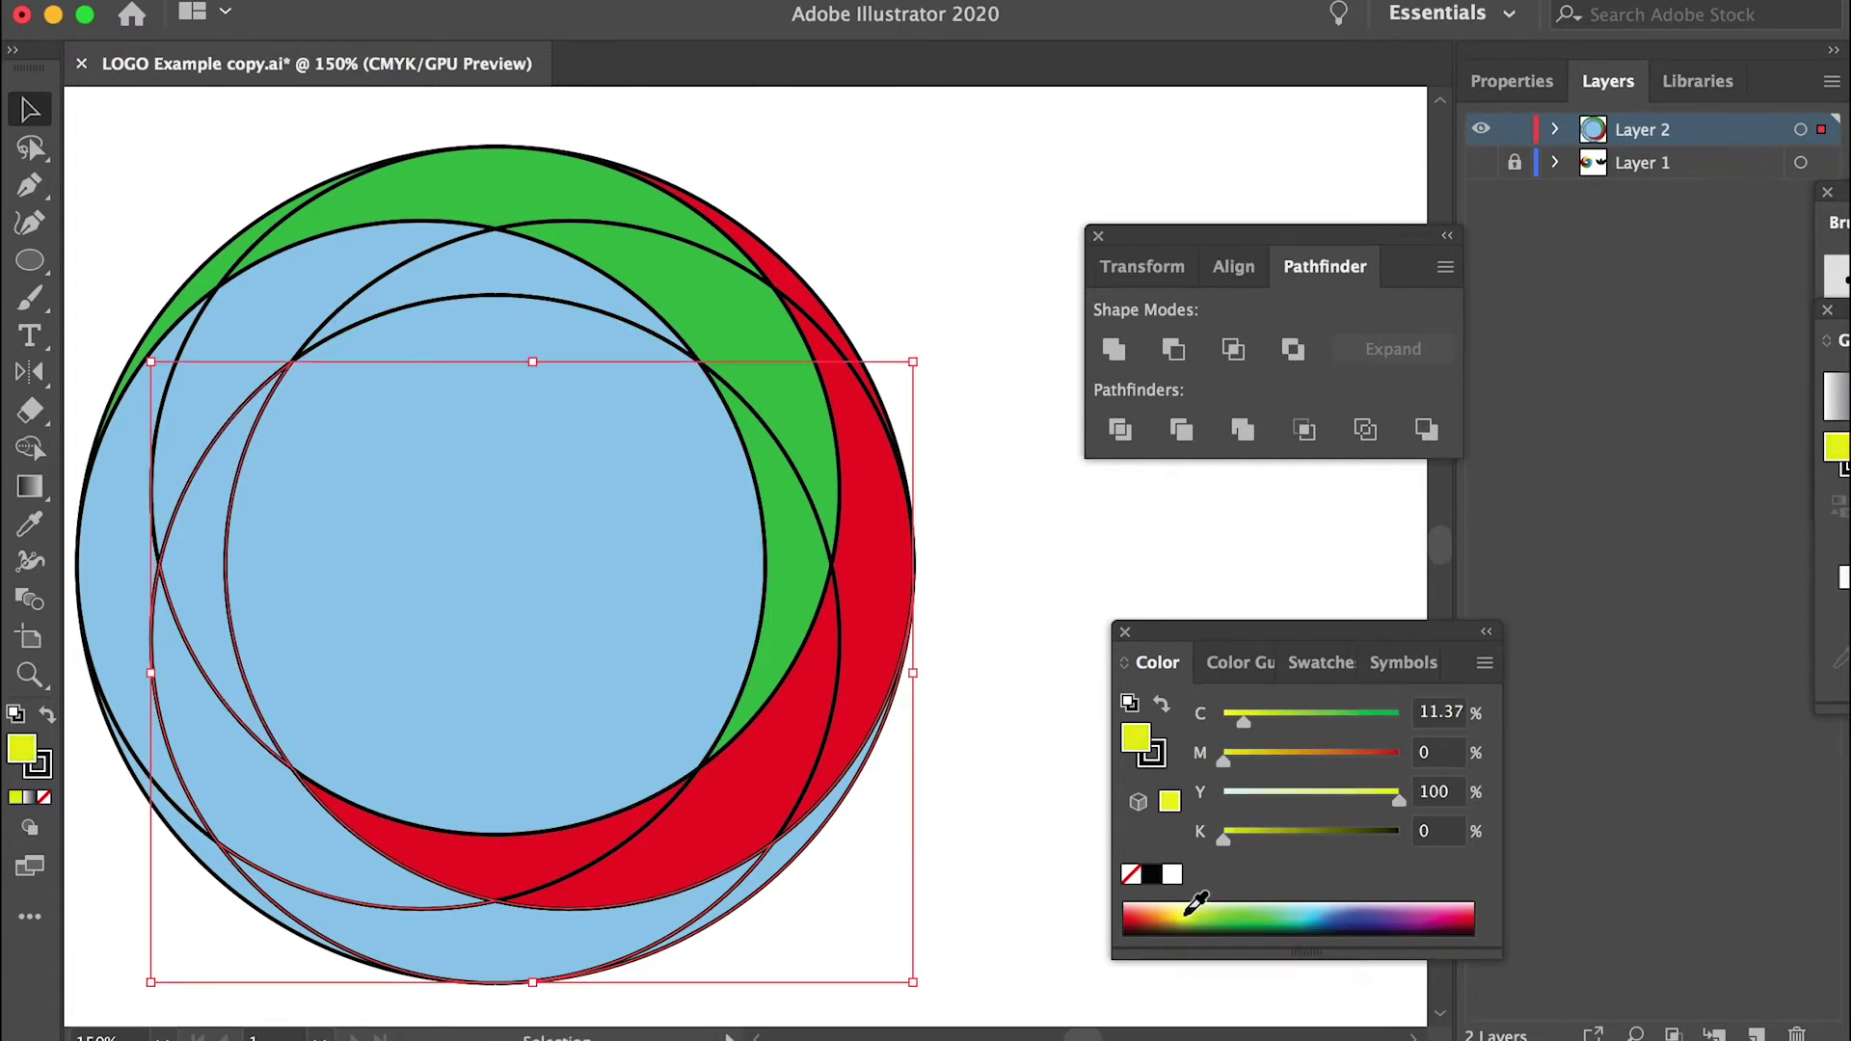
{"action": "left_click", "coordinate": [1008, 759]}
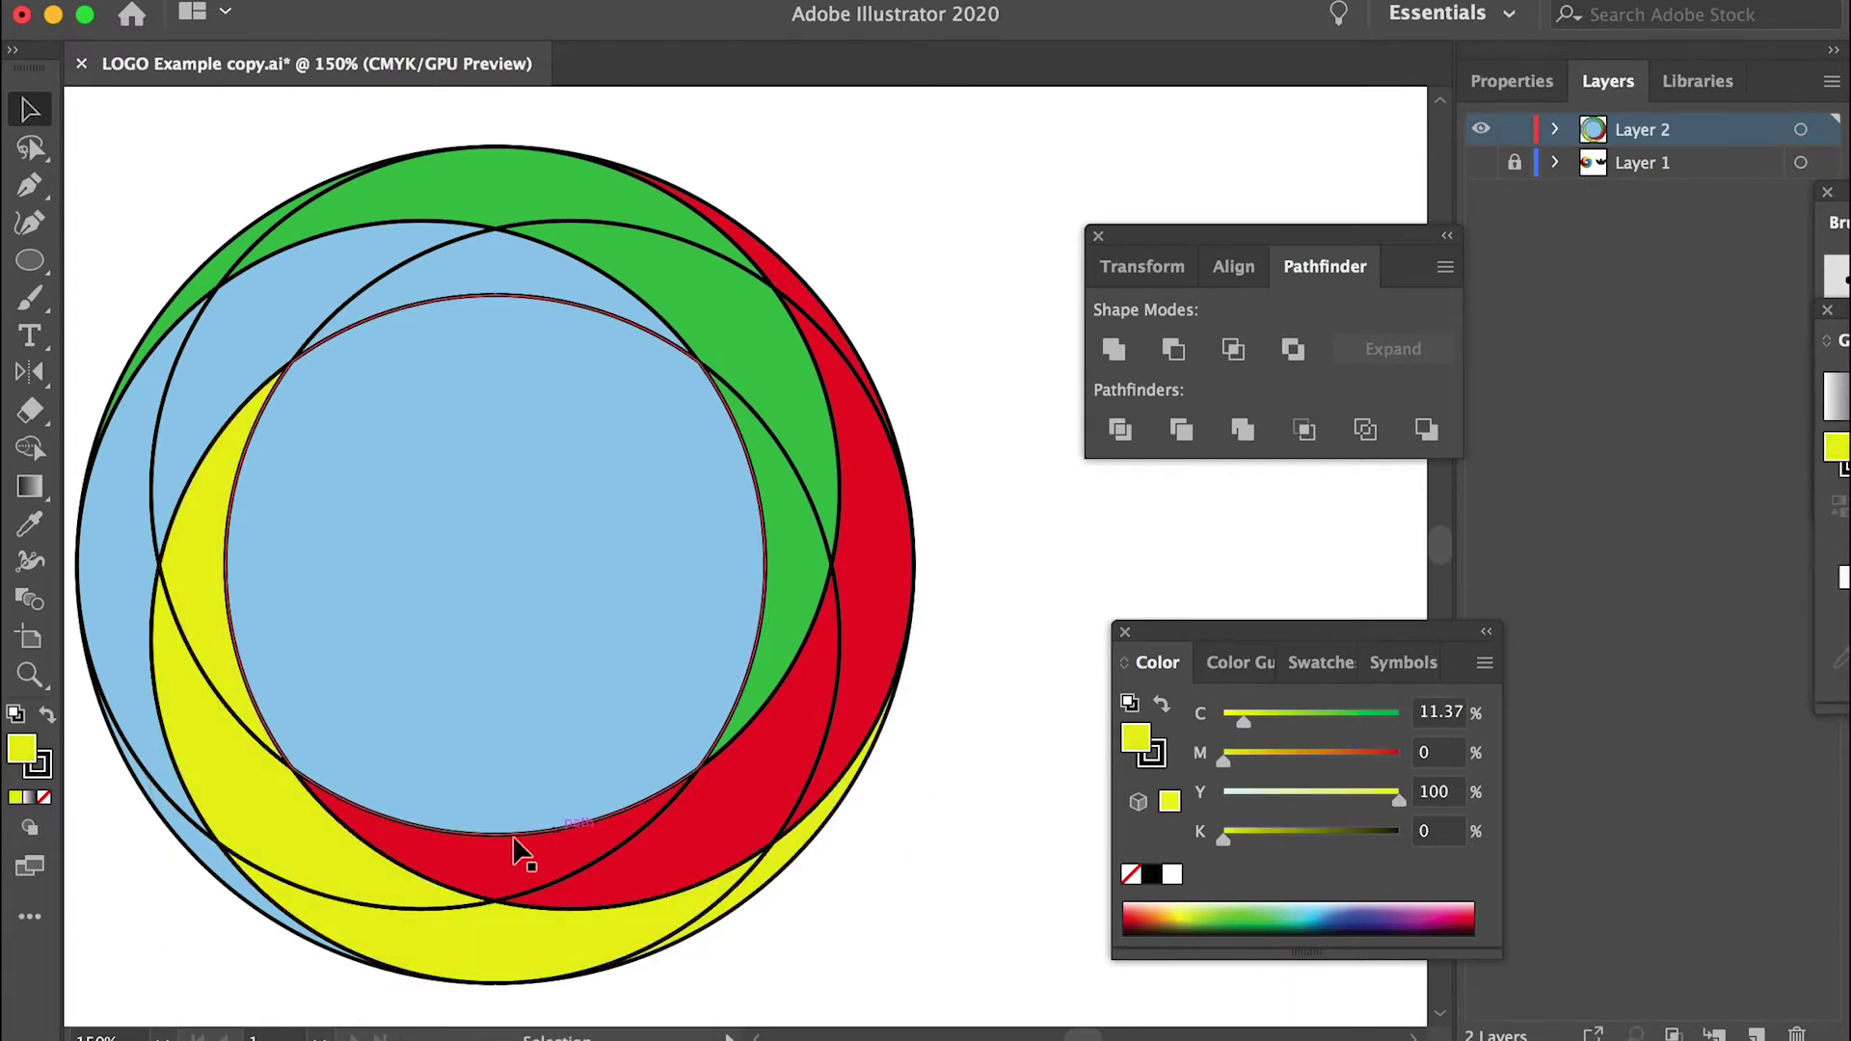
Fill the remaining light blue ring pieces, from the lower left up to the inner top, with dark blue (C 83.53, M 67.84).
{"action": "left_click", "coordinate": [221, 872]}
{"action": "left_click", "coordinate": [181, 402], "text": "shift"}
{"action": "left_click", "coordinate": [413, 299], "text": "shift"}
{"action": "left_click", "coordinate": [521, 390], "text": "shift"}
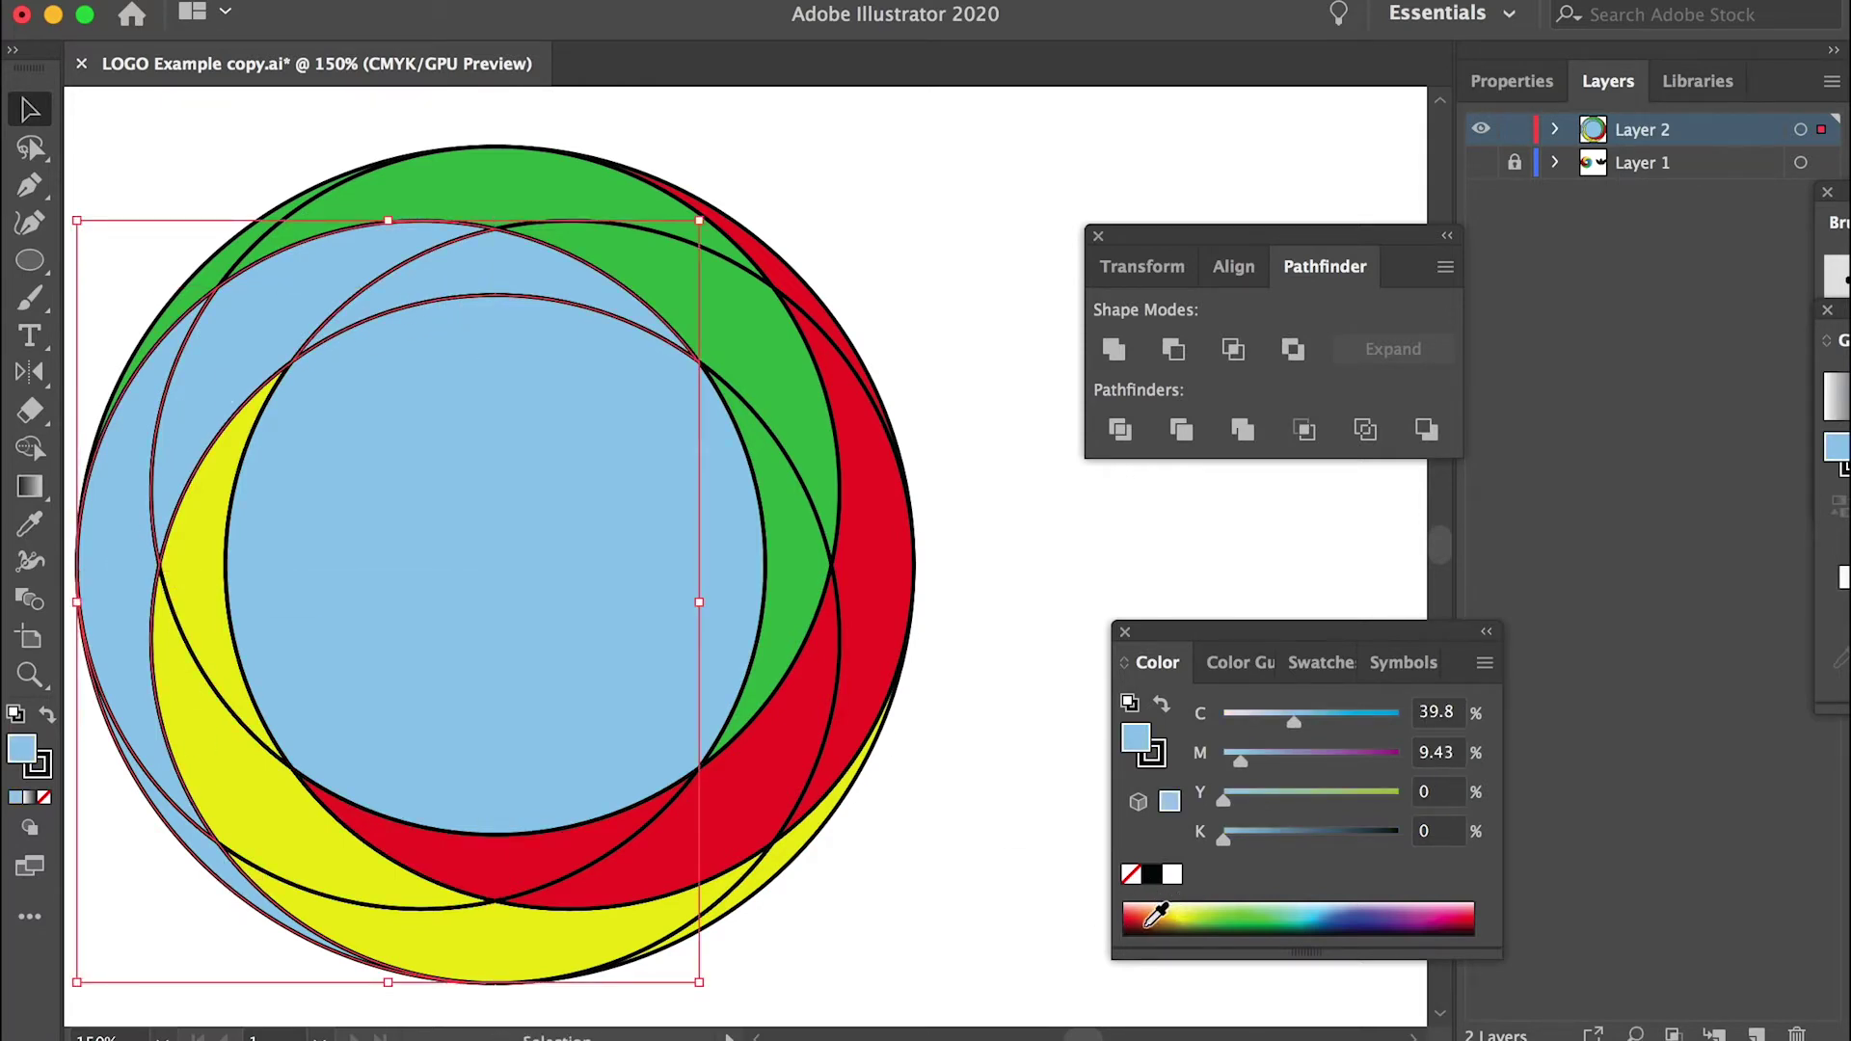
{"action": "left_click", "coordinate": [1350, 906]}
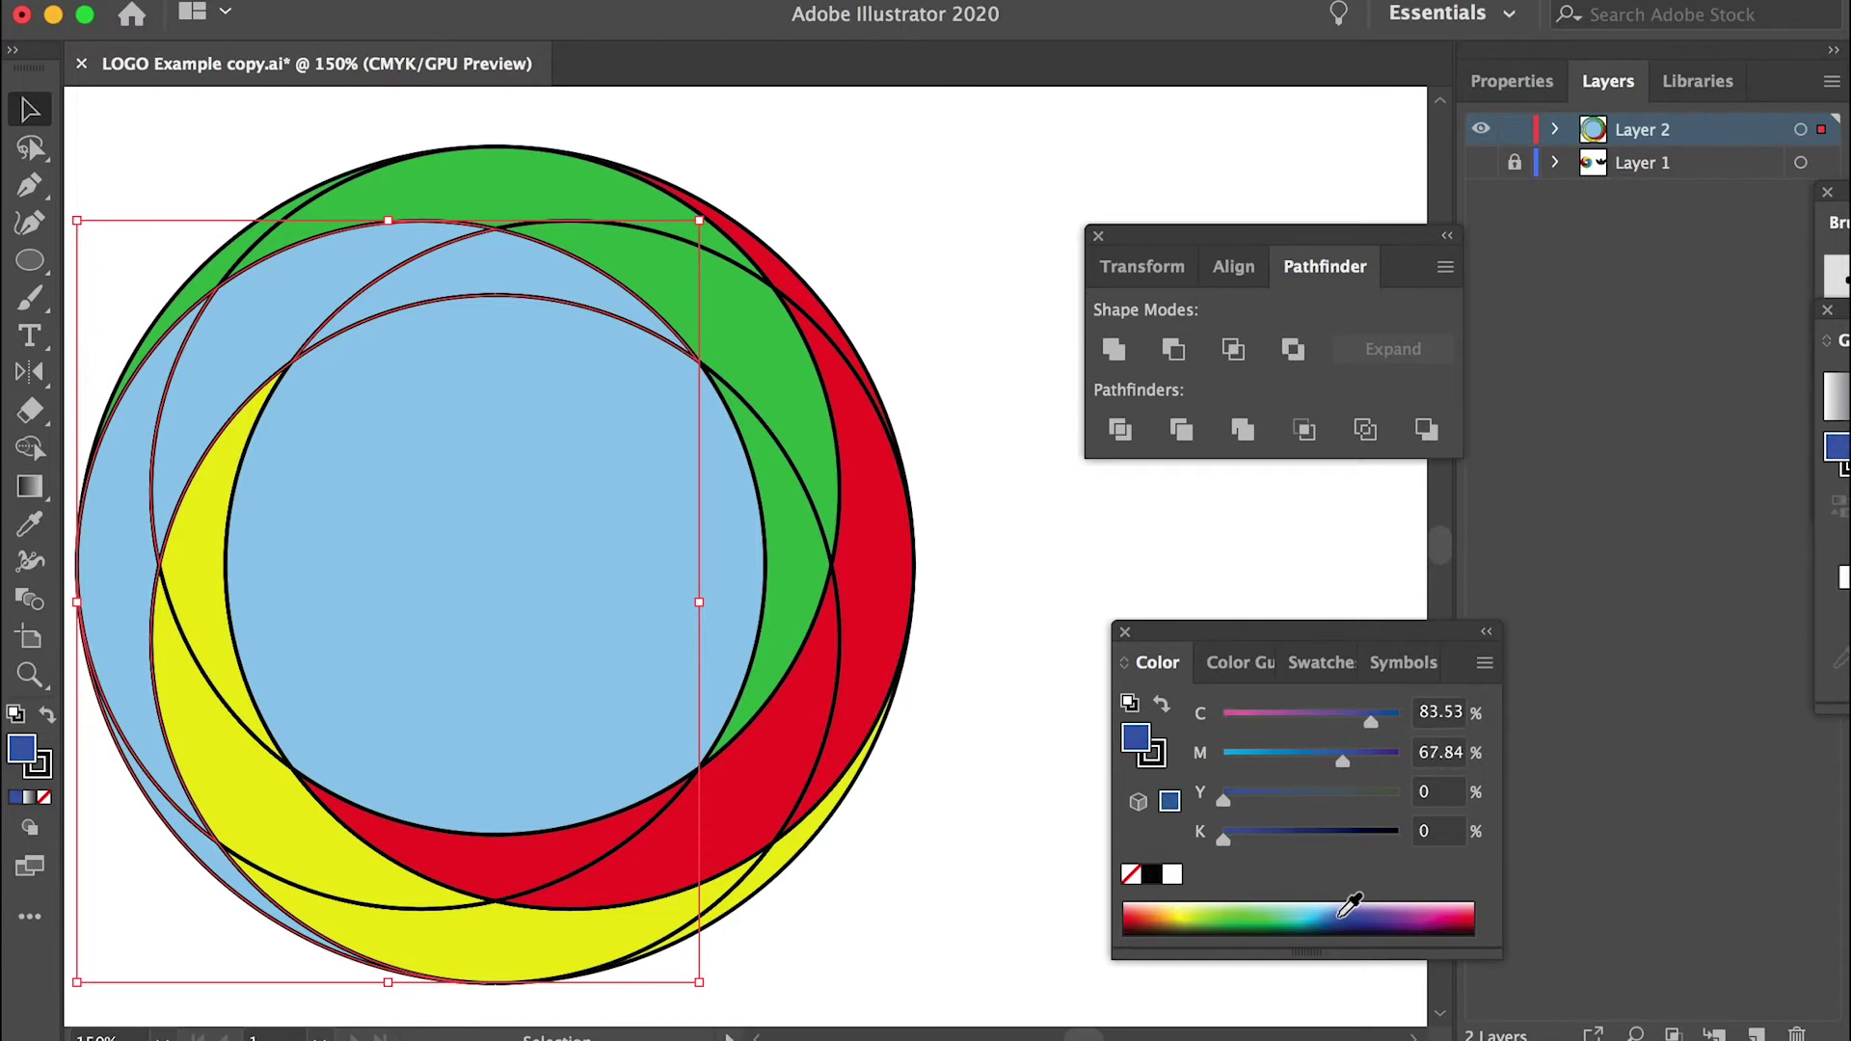
{"action": "left_click", "coordinate": [1002, 783]}
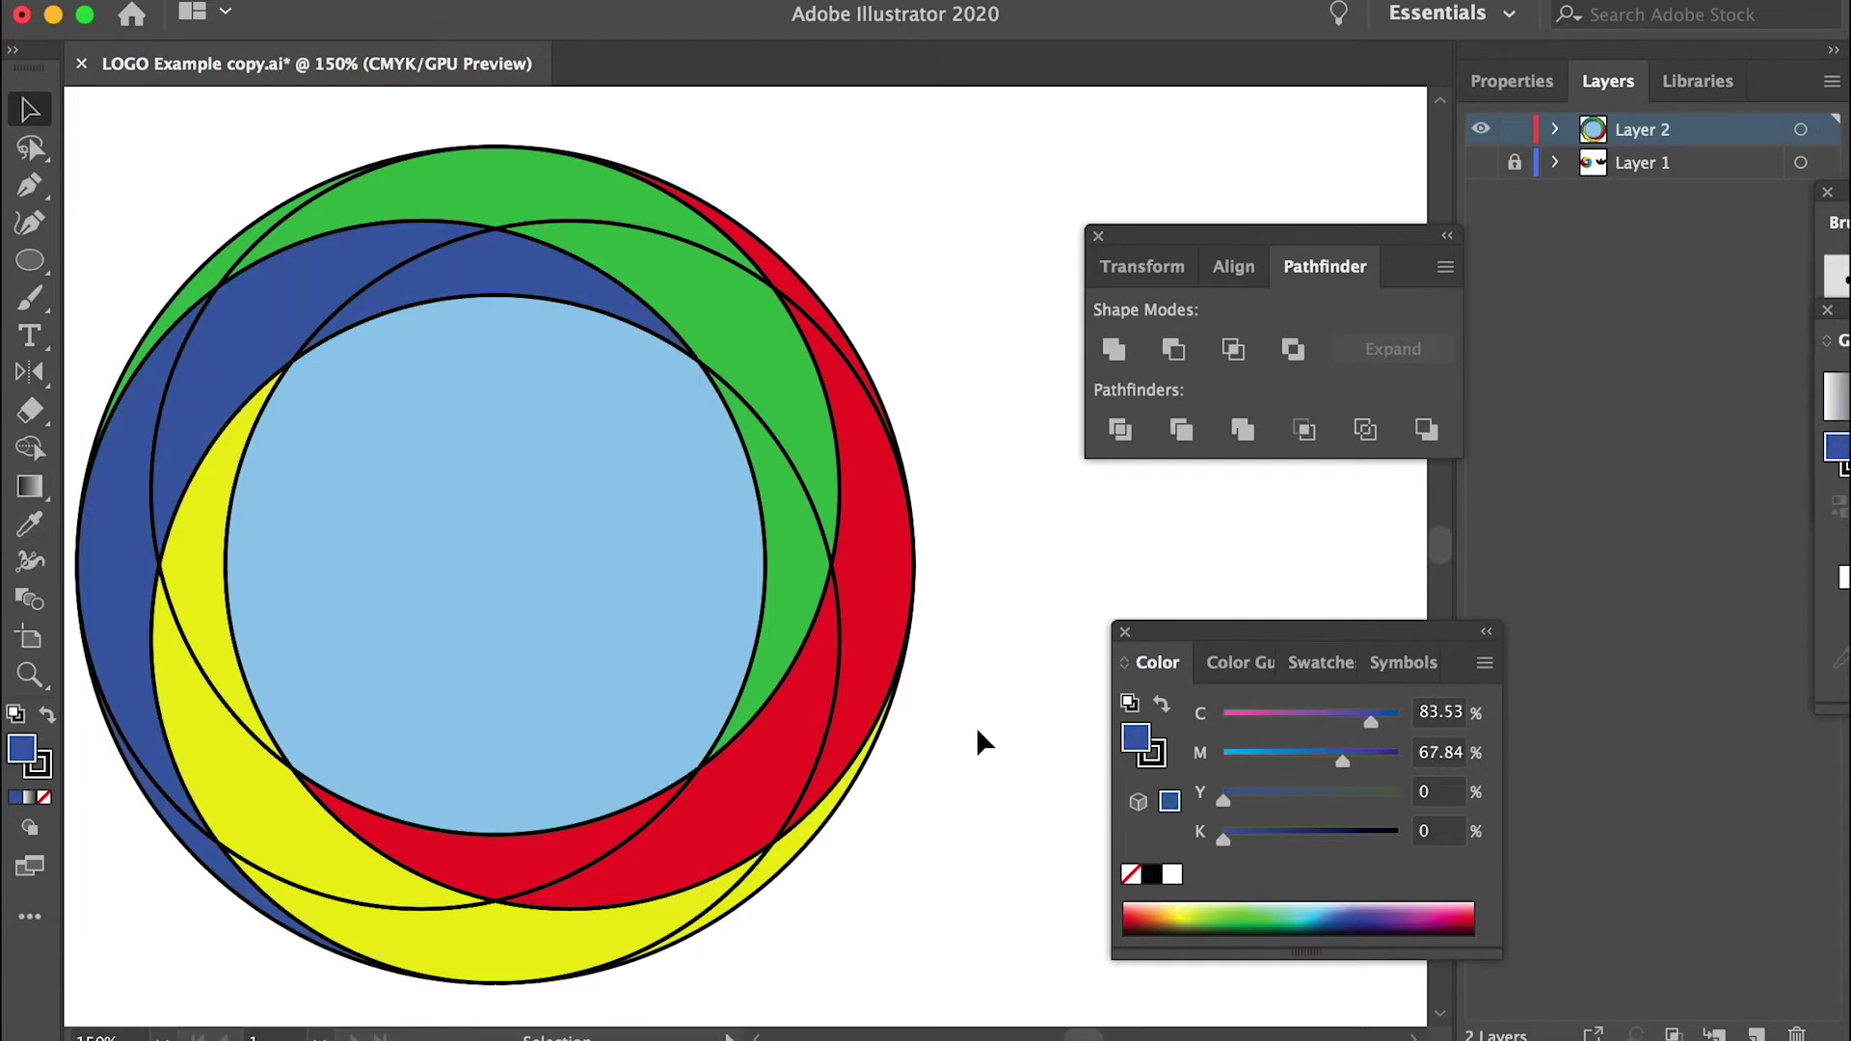
Delete the light blue piece in the centre of the ring.
{"action": "left_click_drag", "start_coordinate": [536, 572], "coordinate": [577, 632]}
{"action": "key", "text": "Delete"}
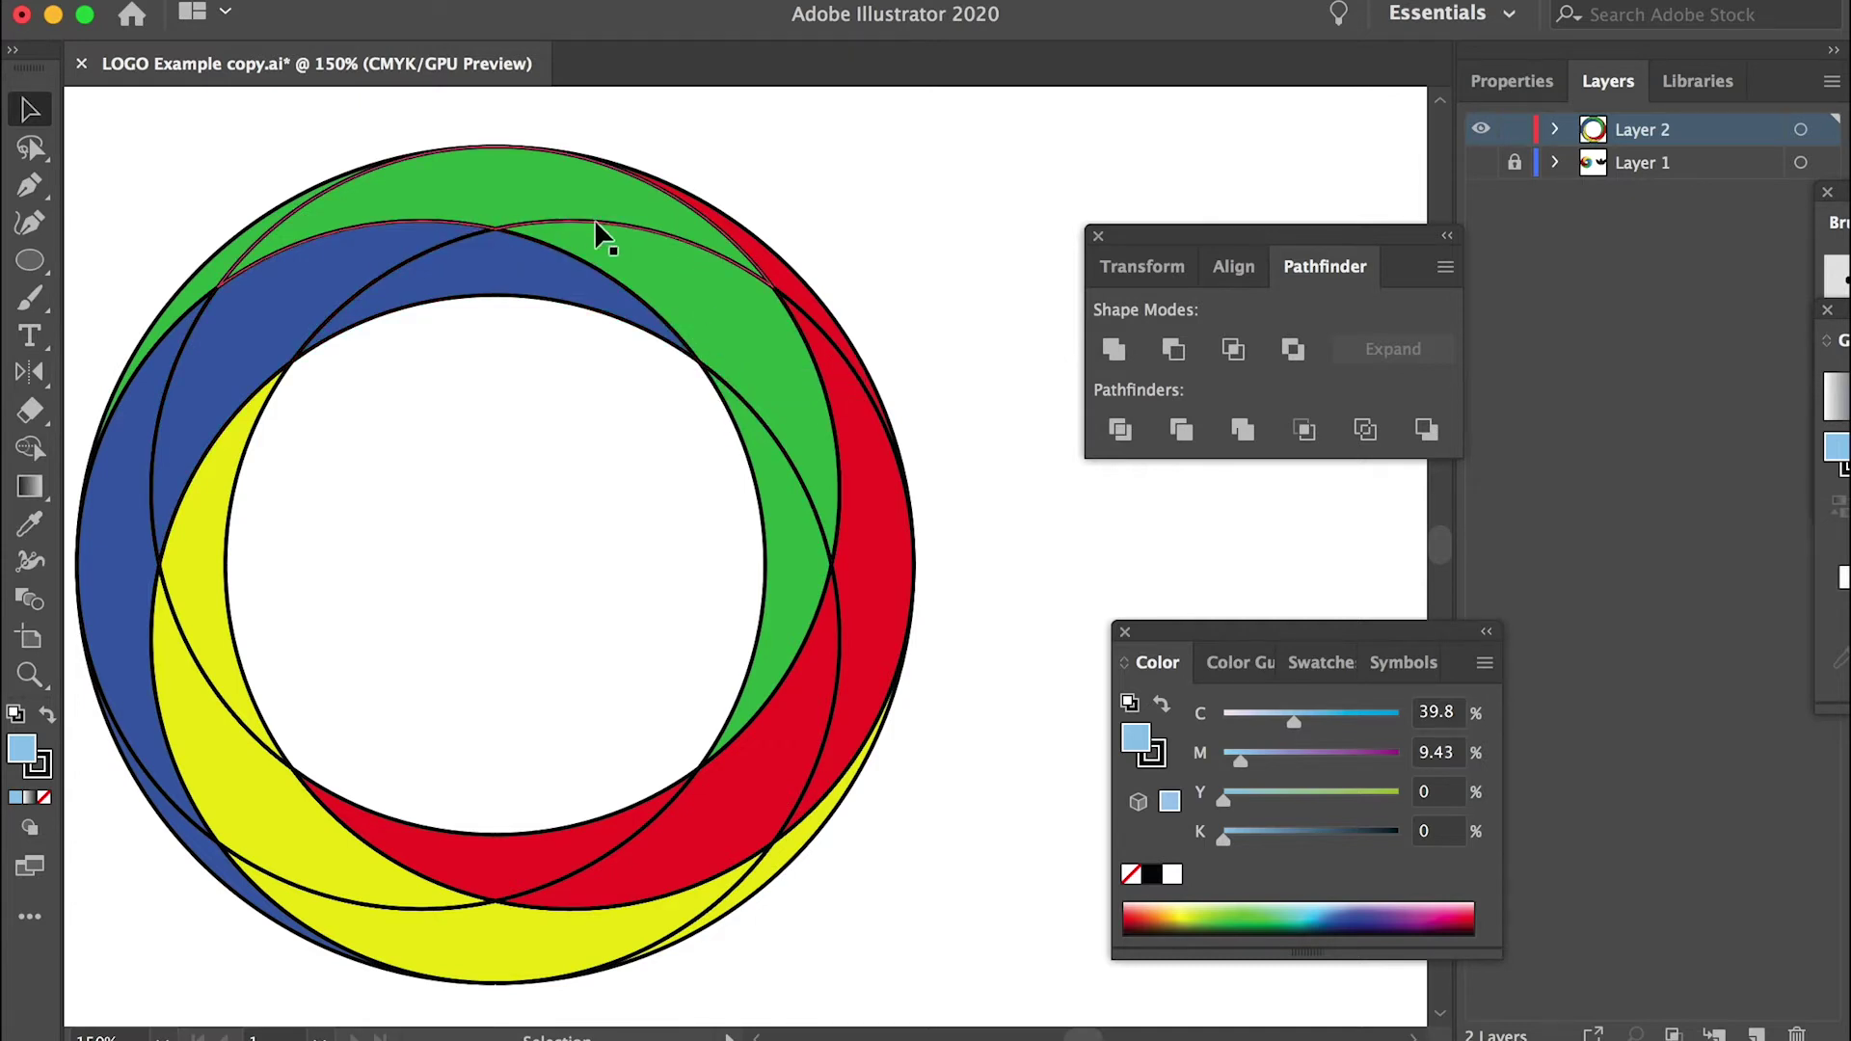
Select all the green pieces and unite them into a single crescent shape with Pathfinder.
{"action": "left_click", "coordinate": [610, 241]}
{"action": "left_click", "coordinate": [474, 176]}
{"action": "left_click", "coordinate": [777, 505]}
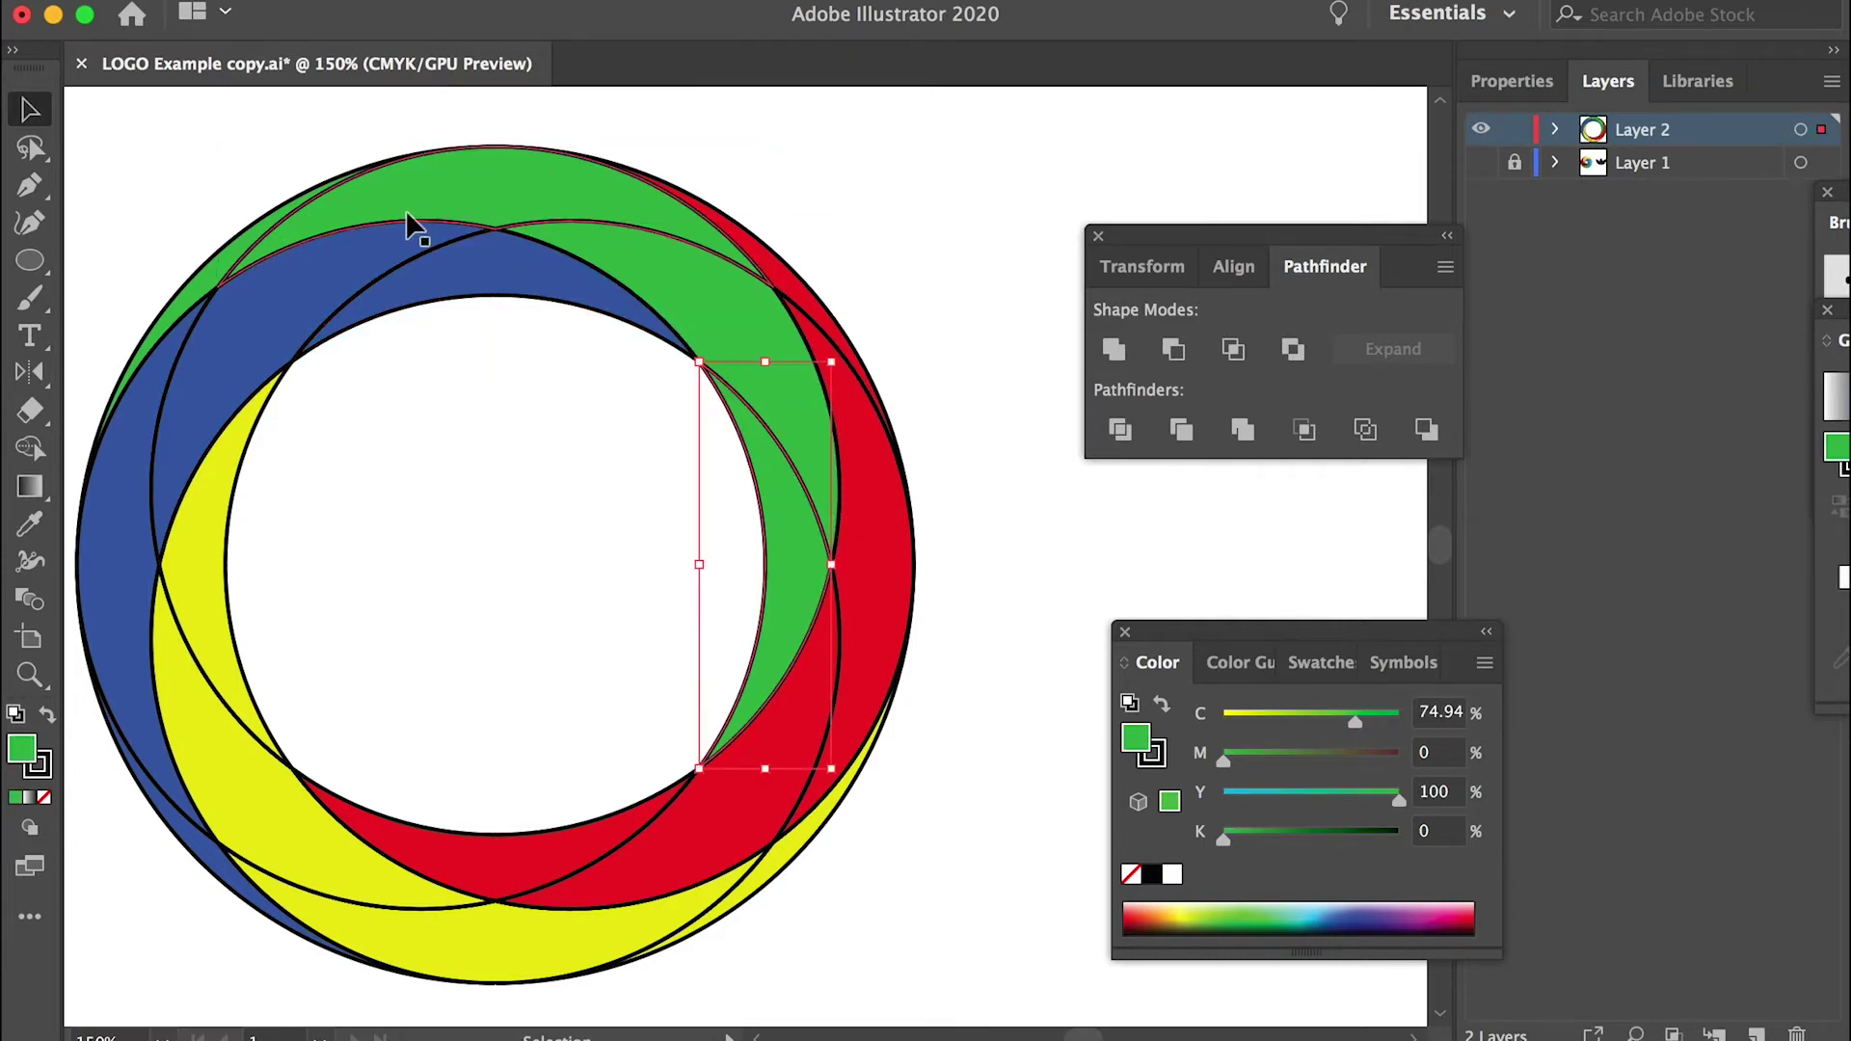
{"action": "left_click", "coordinate": [232, 259]}
{"action": "left_click", "coordinate": [693, 282], "text": "shift"}
{"action": "left_click", "coordinate": [704, 297], "text": "shift"}
{"action": "left_click", "coordinate": [776, 480], "text": "shift"}
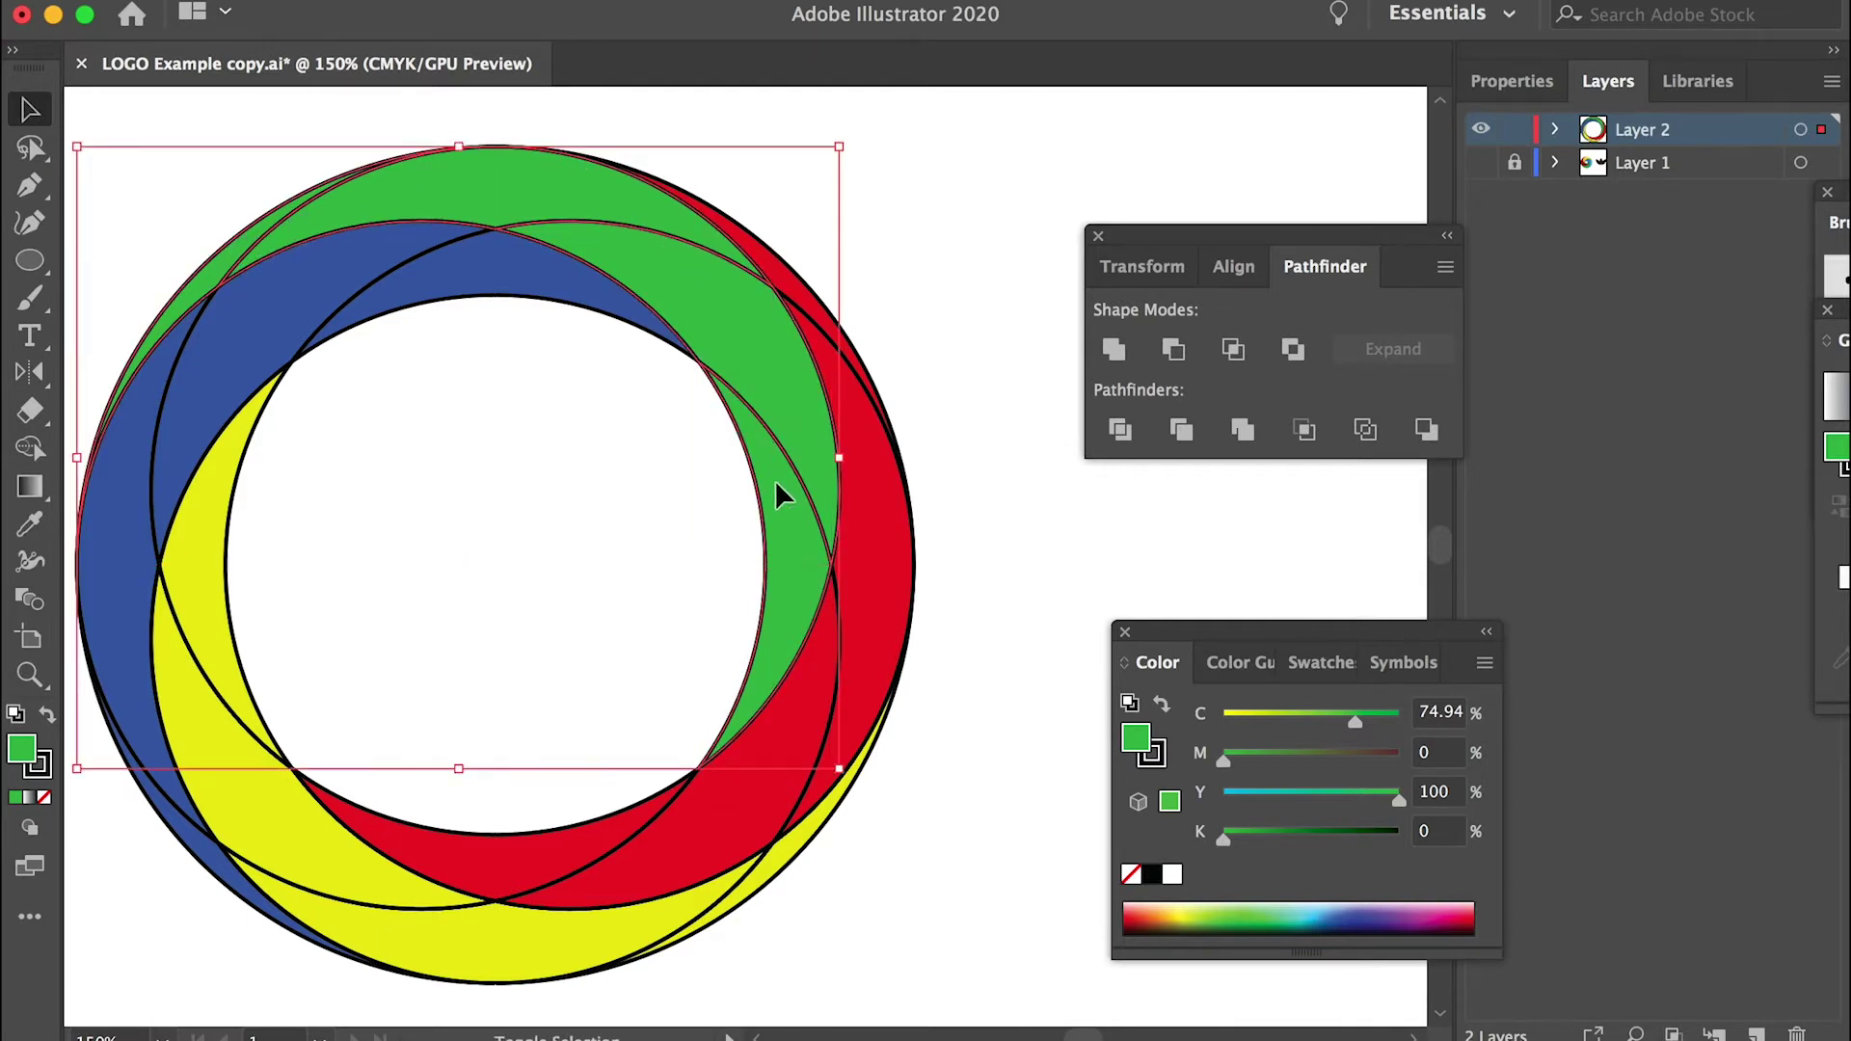
{"action": "left_click", "coordinate": [1115, 352]}
{"action": "left_click", "coordinate": [998, 176]}
Select all the red pieces and unite them into a single crescent shape with Pathfinder.
{"action": "left_click_drag", "start_coordinate": [715, 279], "coordinate": [838, 302]}
{"action": "left_click", "coordinate": [837, 306]}
{"action": "left_click", "coordinate": [802, 295]}
{"action": "left_click", "coordinate": [826, 694], "text": "shift"}
{"action": "left_click", "coordinate": [810, 696], "text": "shift"}
{"action": "left_click", "coordinate": [648, 783], "text": "shift"}
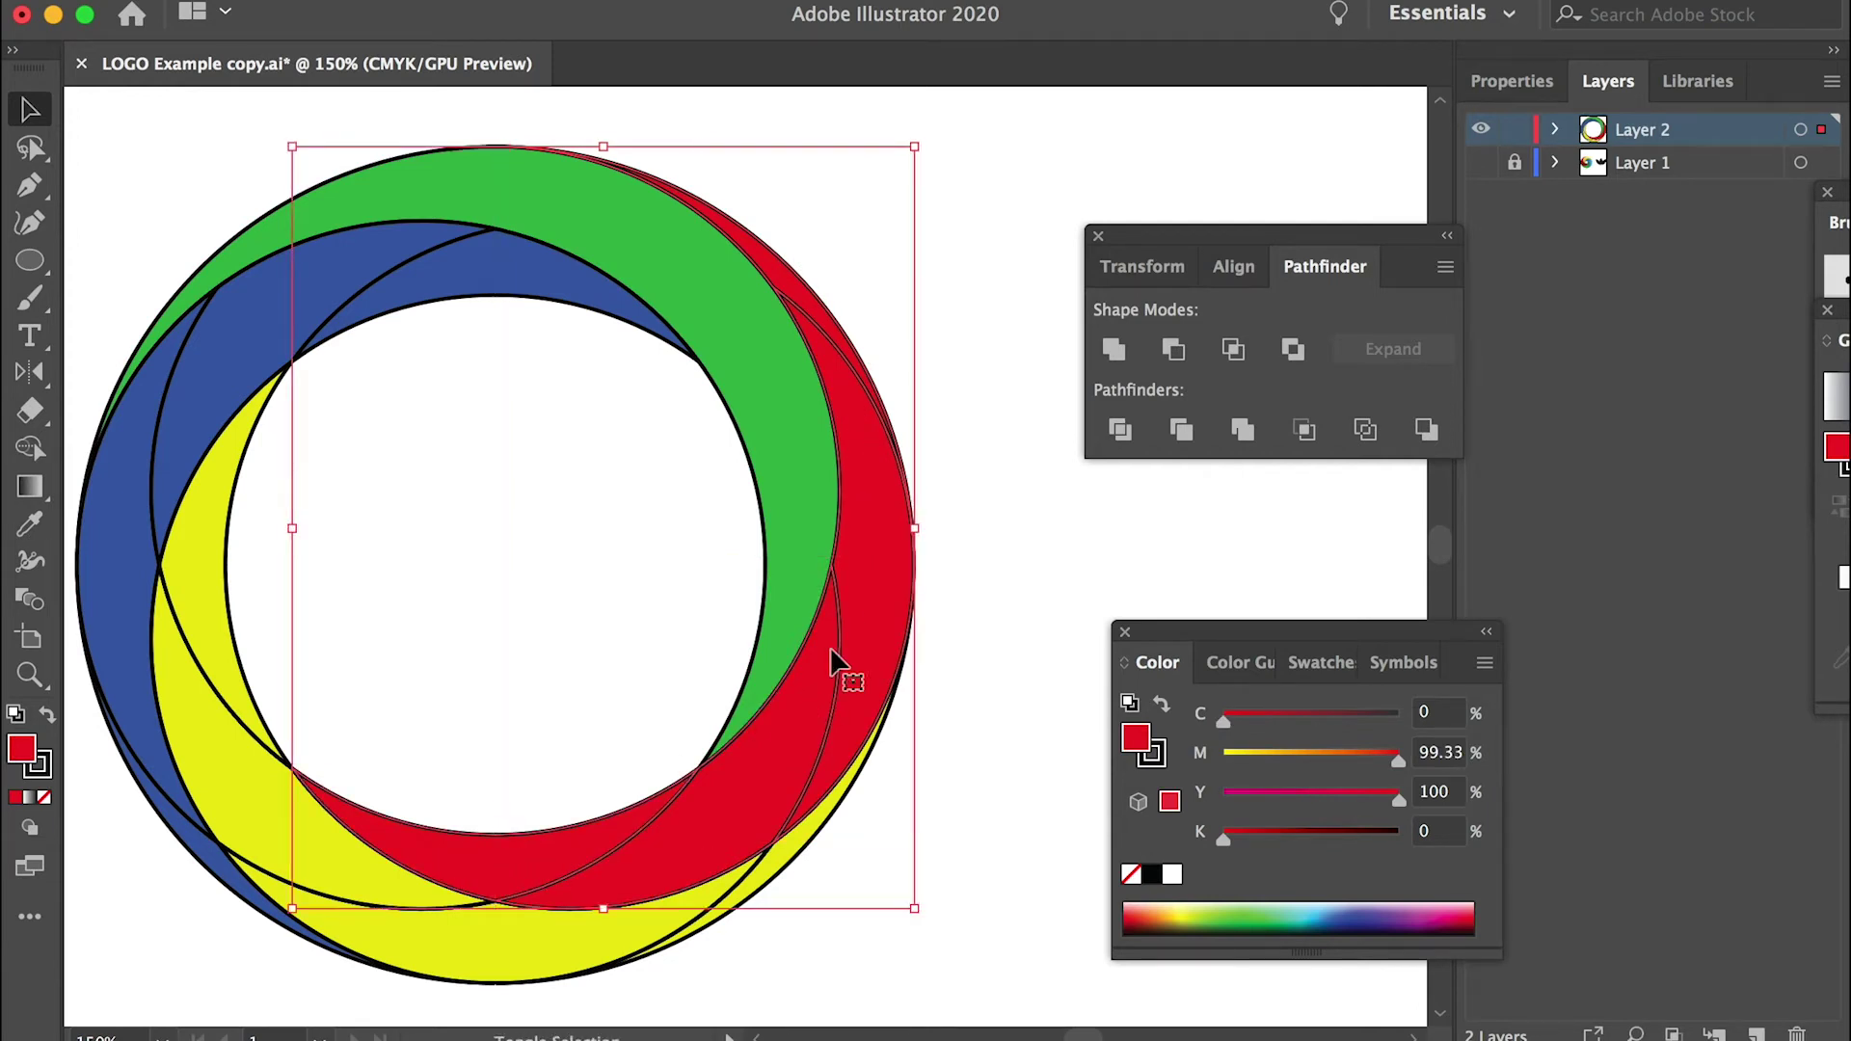
{"action": "left_click", "coordinate": [1114, 349]}
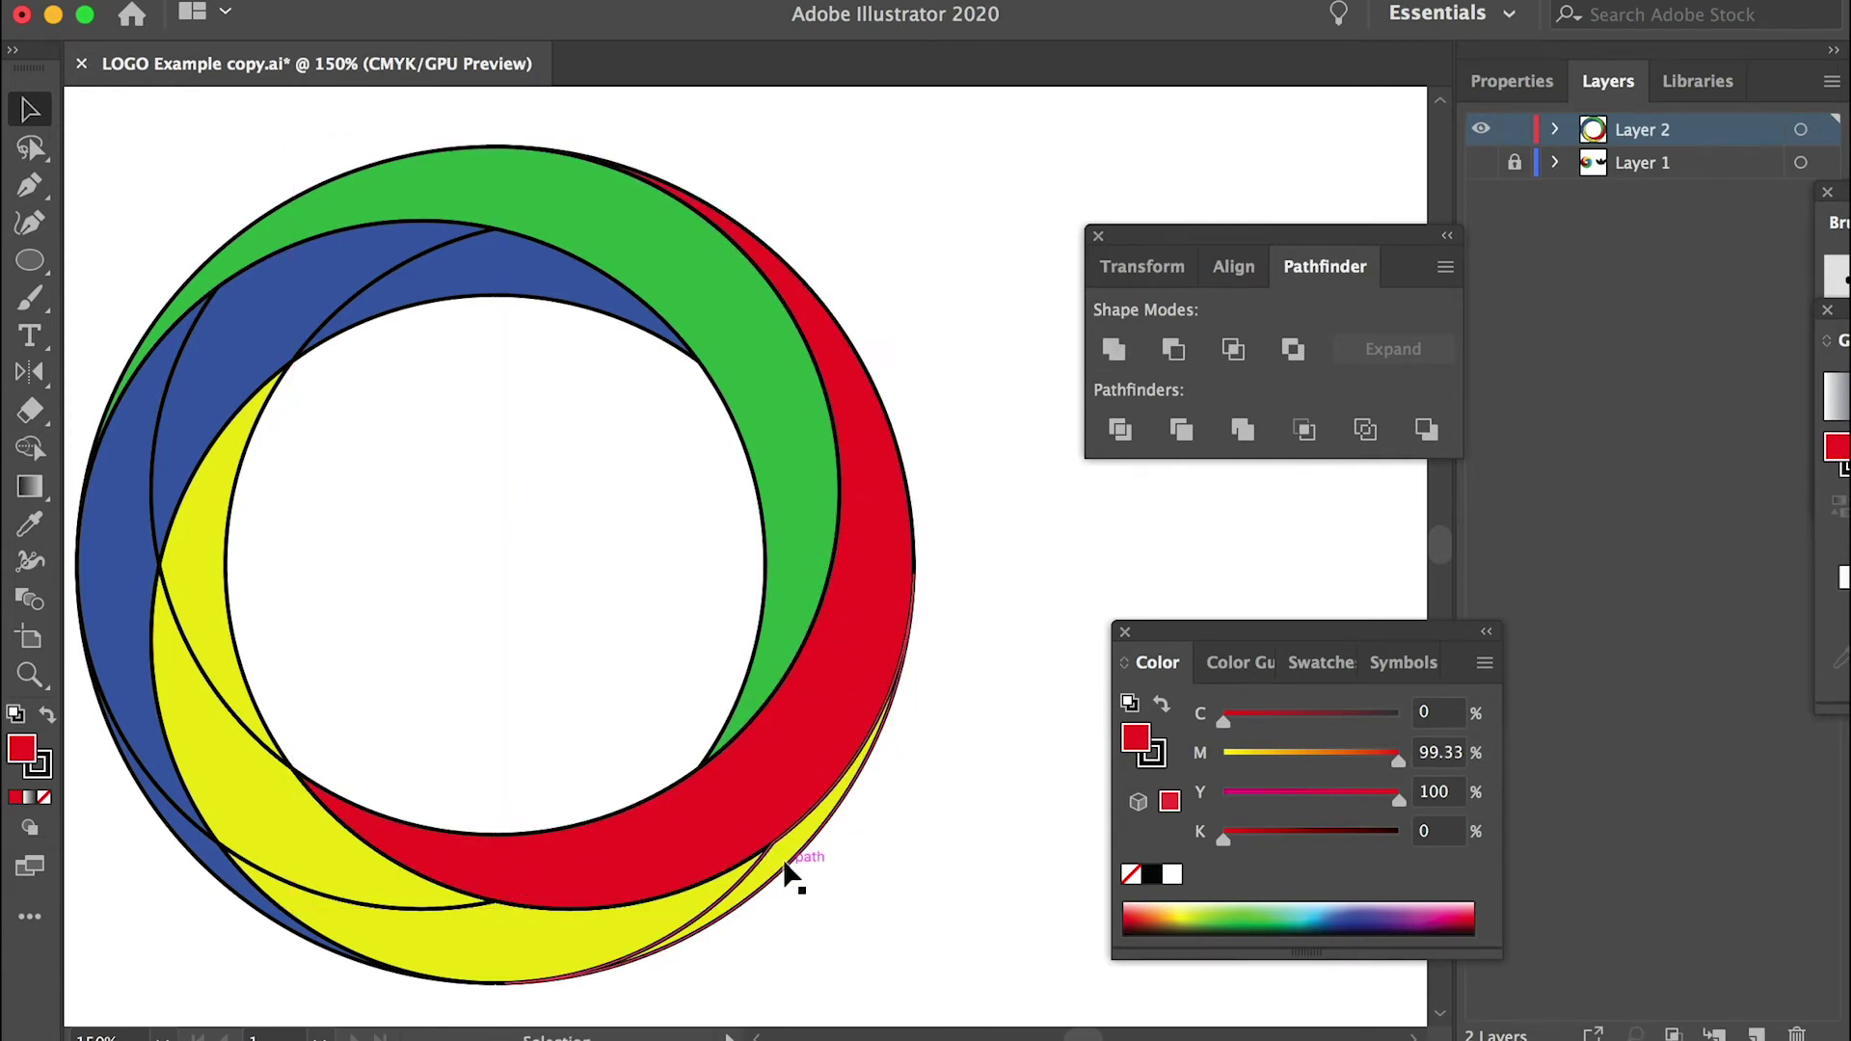
Select all the yellow pieces and combine them into a single crescent shape with Pathfinder.
{"action": "left_click", "coordinate": [637, 933]}
{"action": "left_click", "coordinate": [443, 921], "text": "shift"}
{"action": "left_click", "coordinate": [207, 661], "text": "shift"}
{"action": "left_click", "coordinate": [206, 534], "text": "shift"}
{"action": "left_click", "coordinate": [1242, 439]}
Select all the dark blue pieces and unite them into a single crescent shape with Pathfinder.
{"action": "left_click", "coordinate": [537, 289]}
{"action": "left_click", "coordinate": [221, 311], "text": "shift"}
{"action": "left_click", "coordinate": [112, 505], "text": "shift"}
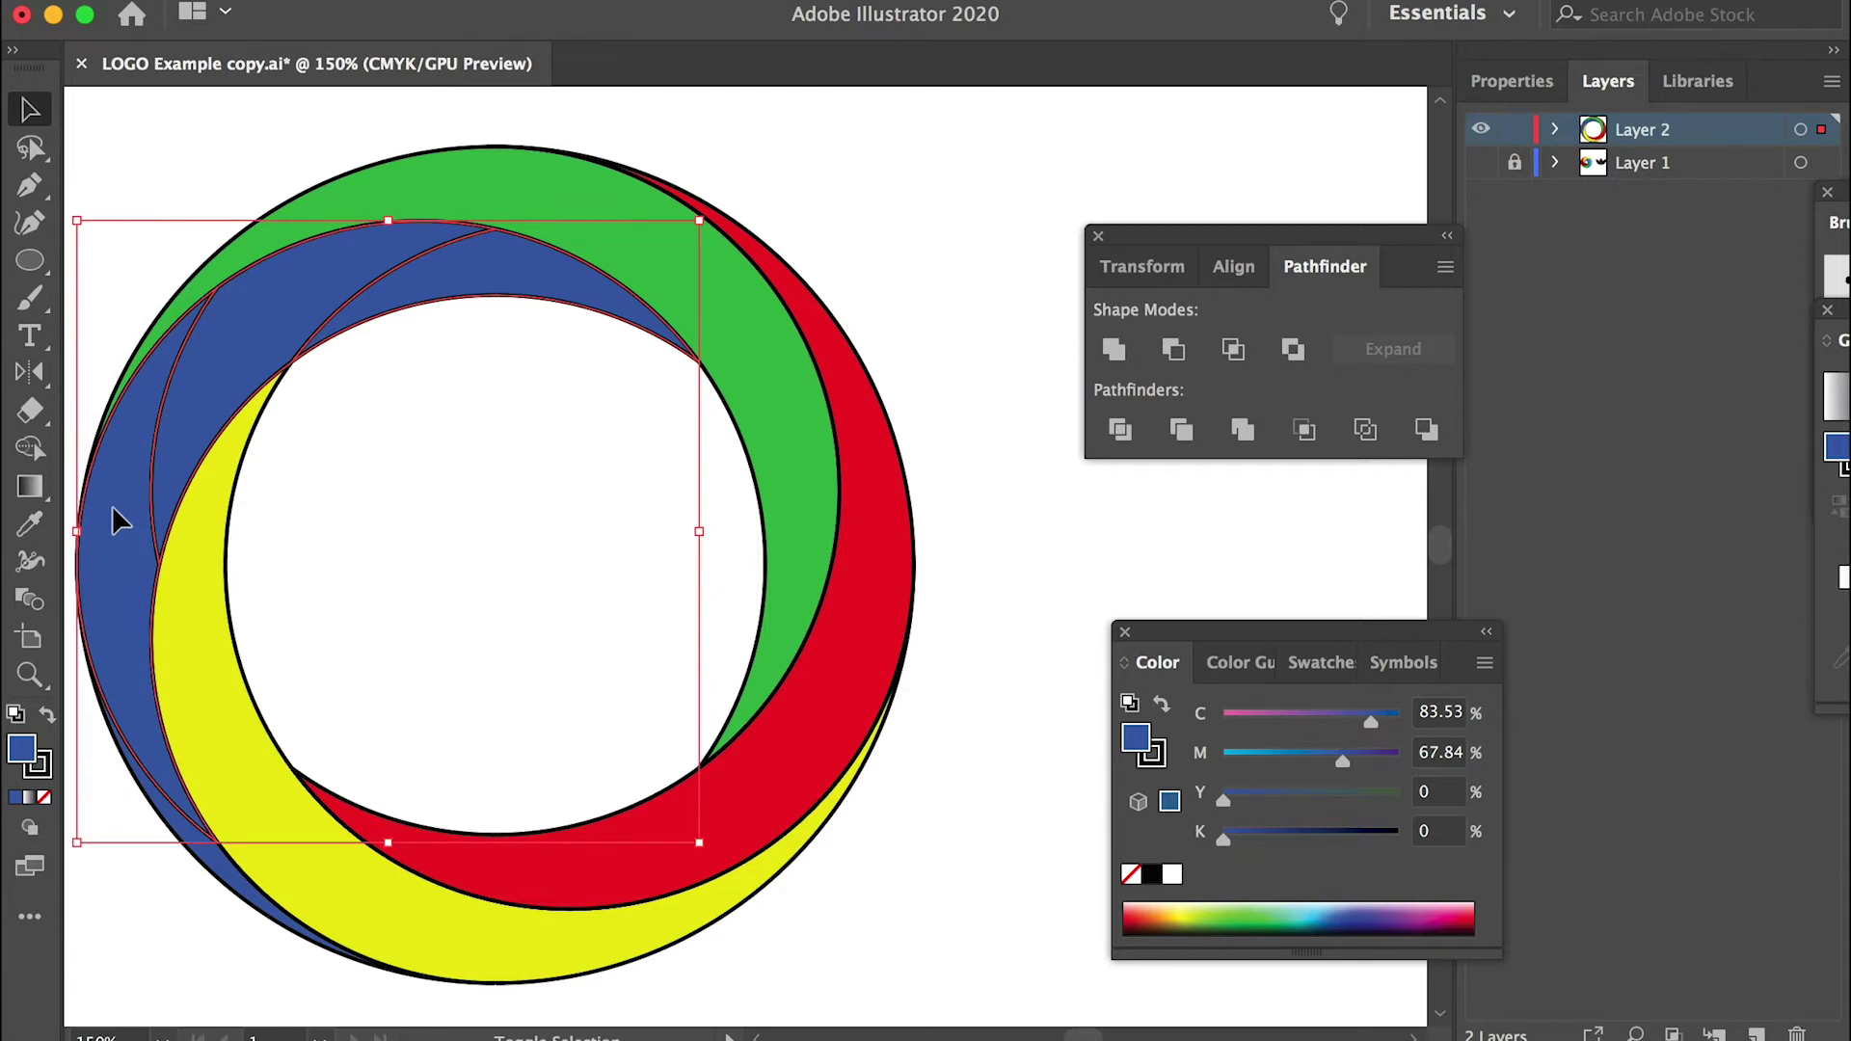
{"action": "left_click", "coordinate": [217, 882], "text": "shift"}
{"action": "left_click", "coordinate": [1117, 351]}
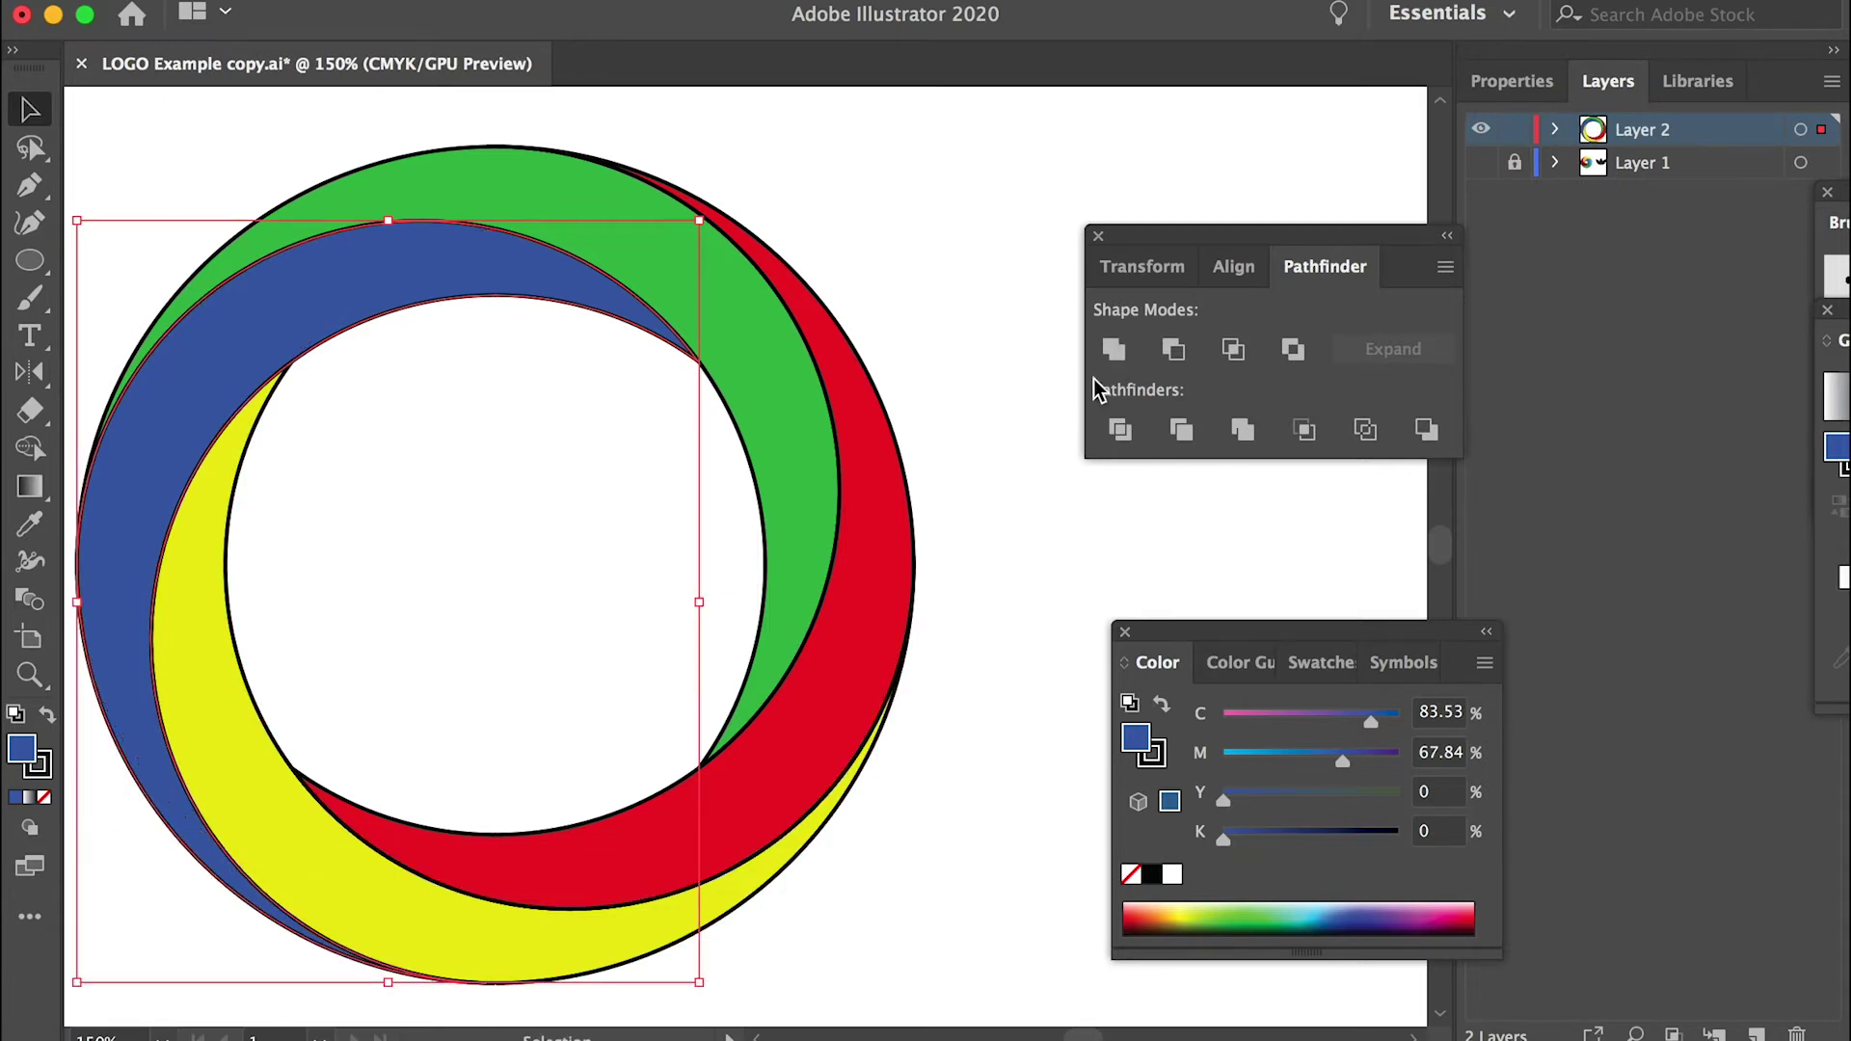
{"action": "left_click", "coordinate": [996, 629]}
Try moving the blue crescent sideways across the ring, undo the move and clear the selection.
{"action": "left_click_drag", "start_coordinate": [159, 431], "coordinate": [562, 430]}
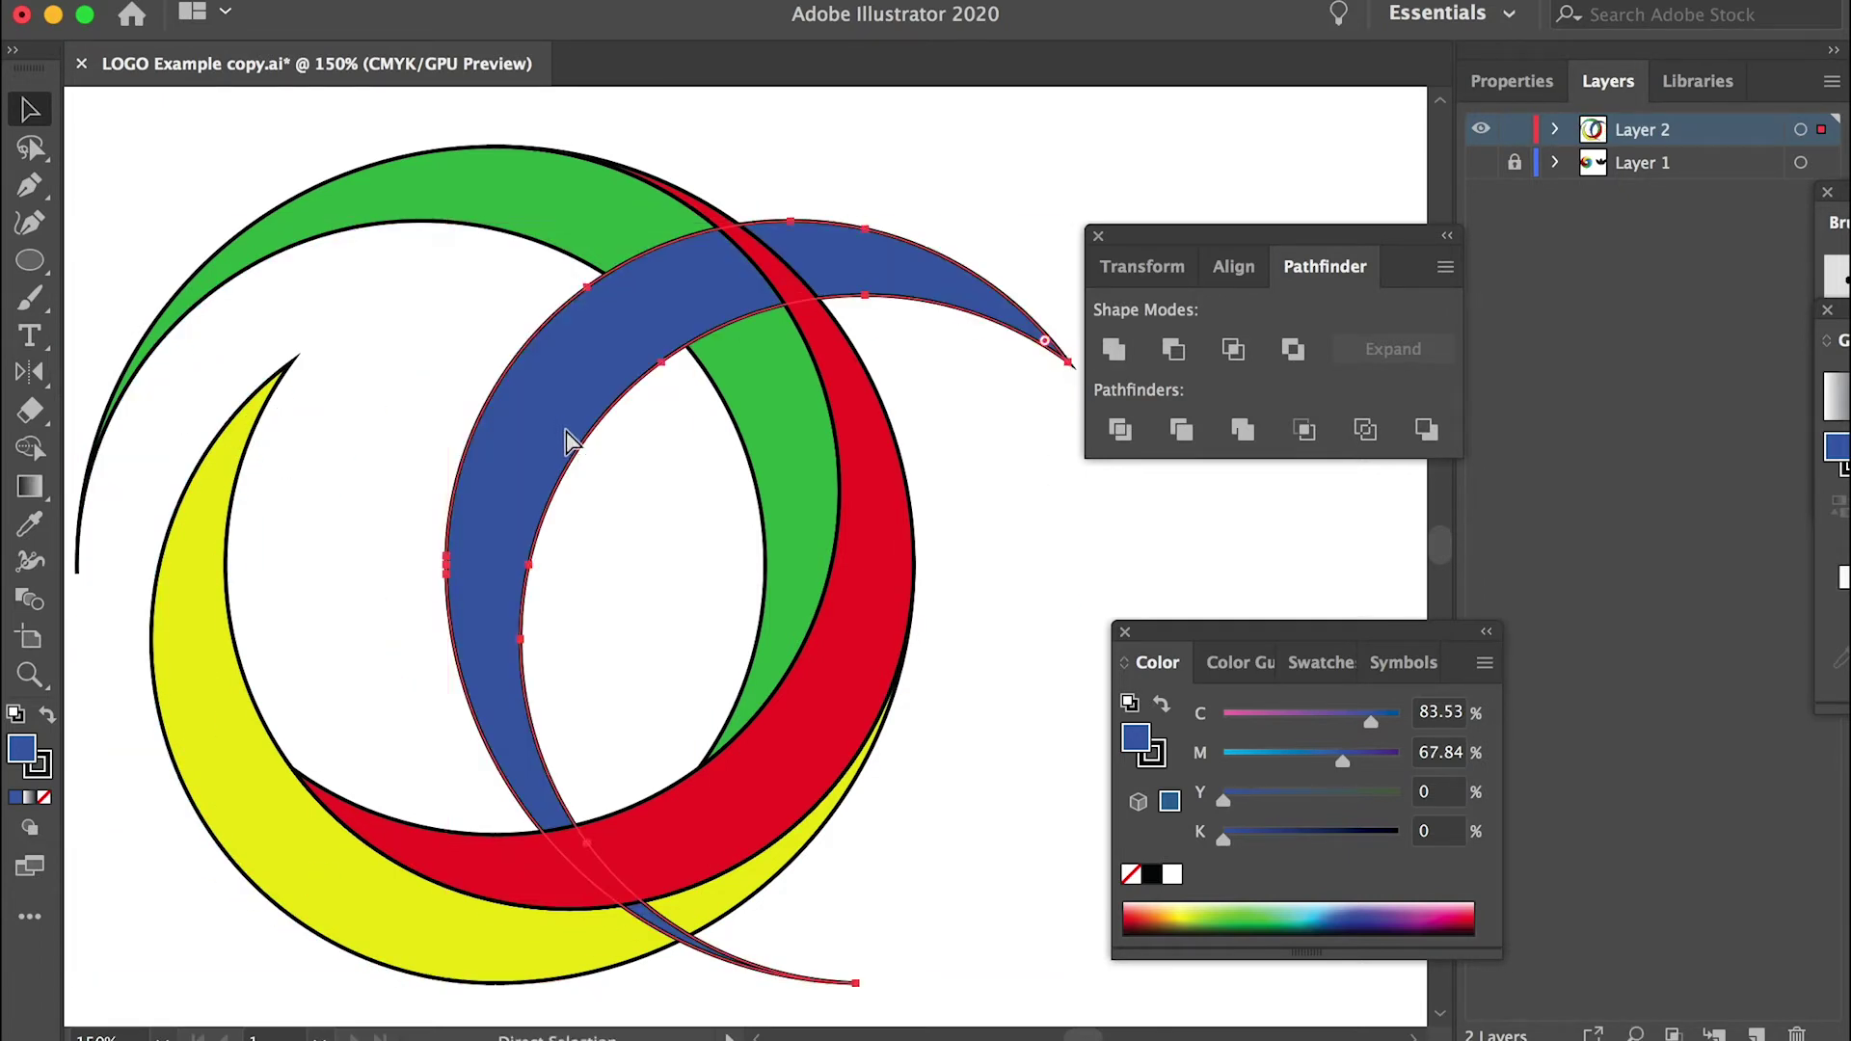
{"action": "key", "text": "super+z"}
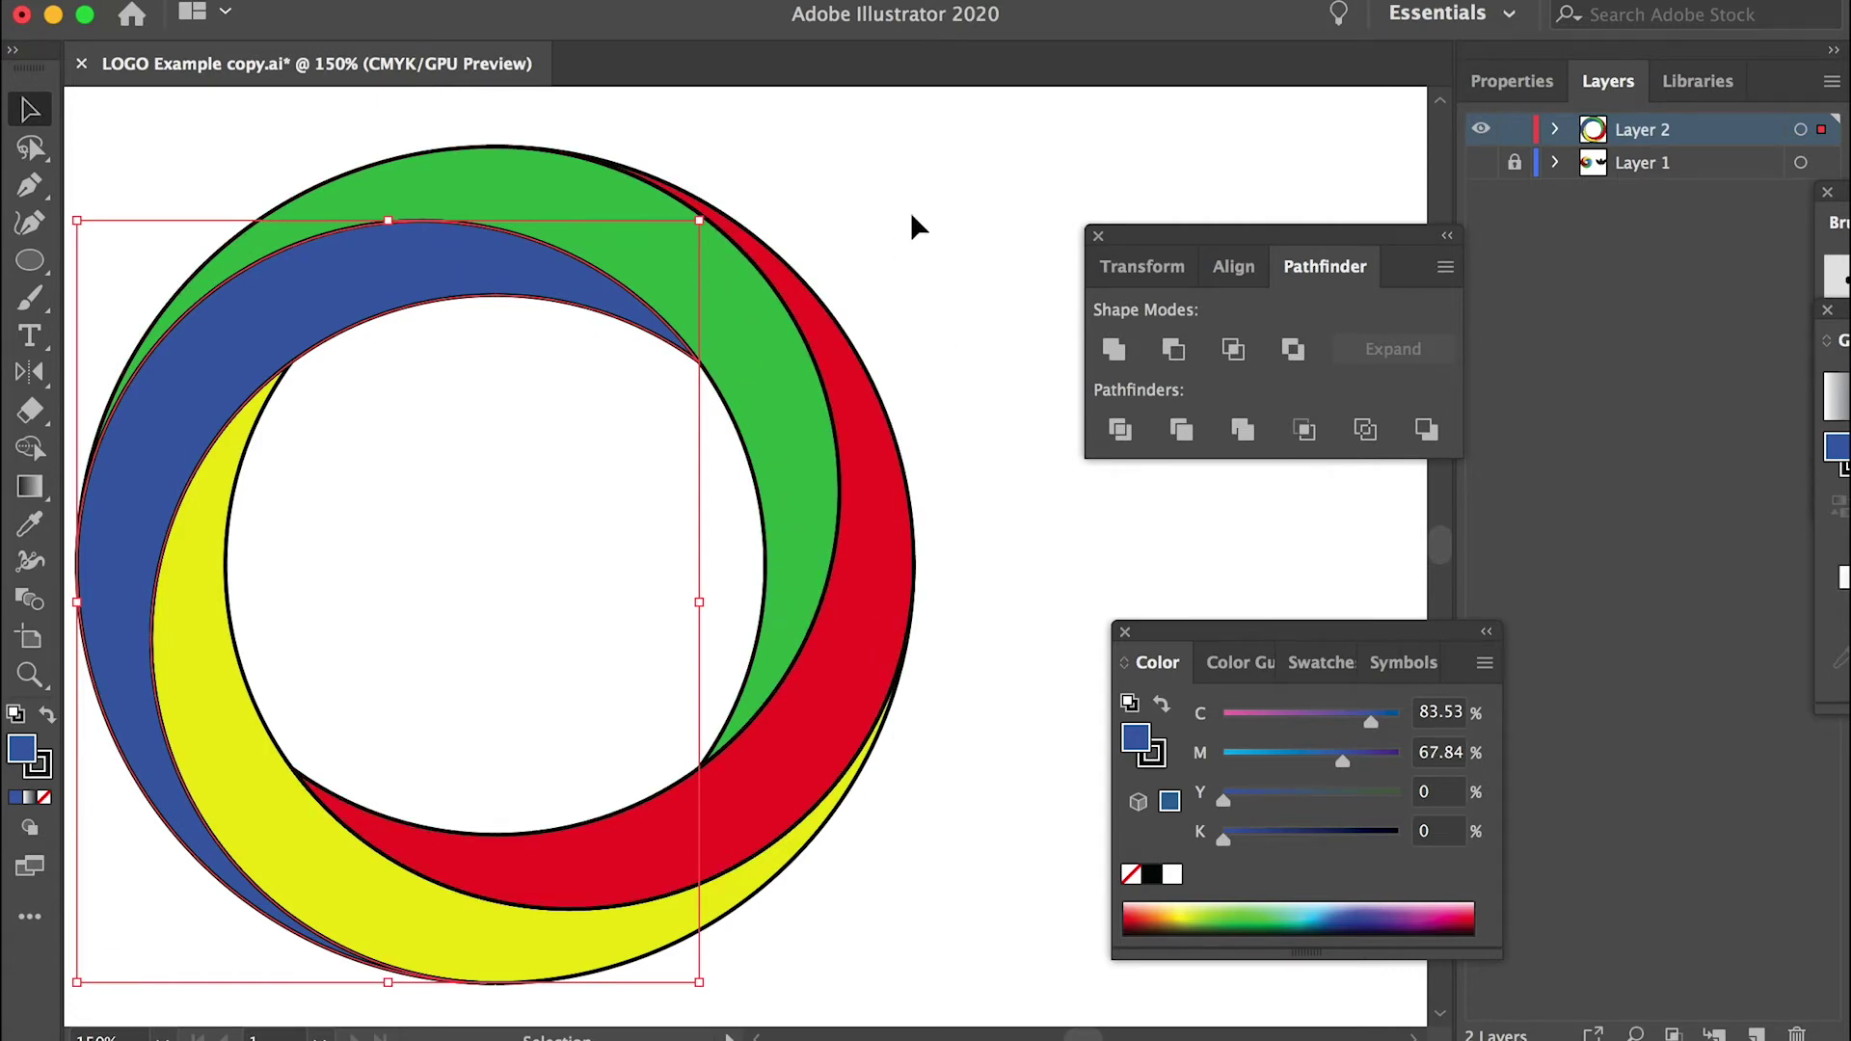
{"action": "left_click", "coordinate": [1018, 185]}
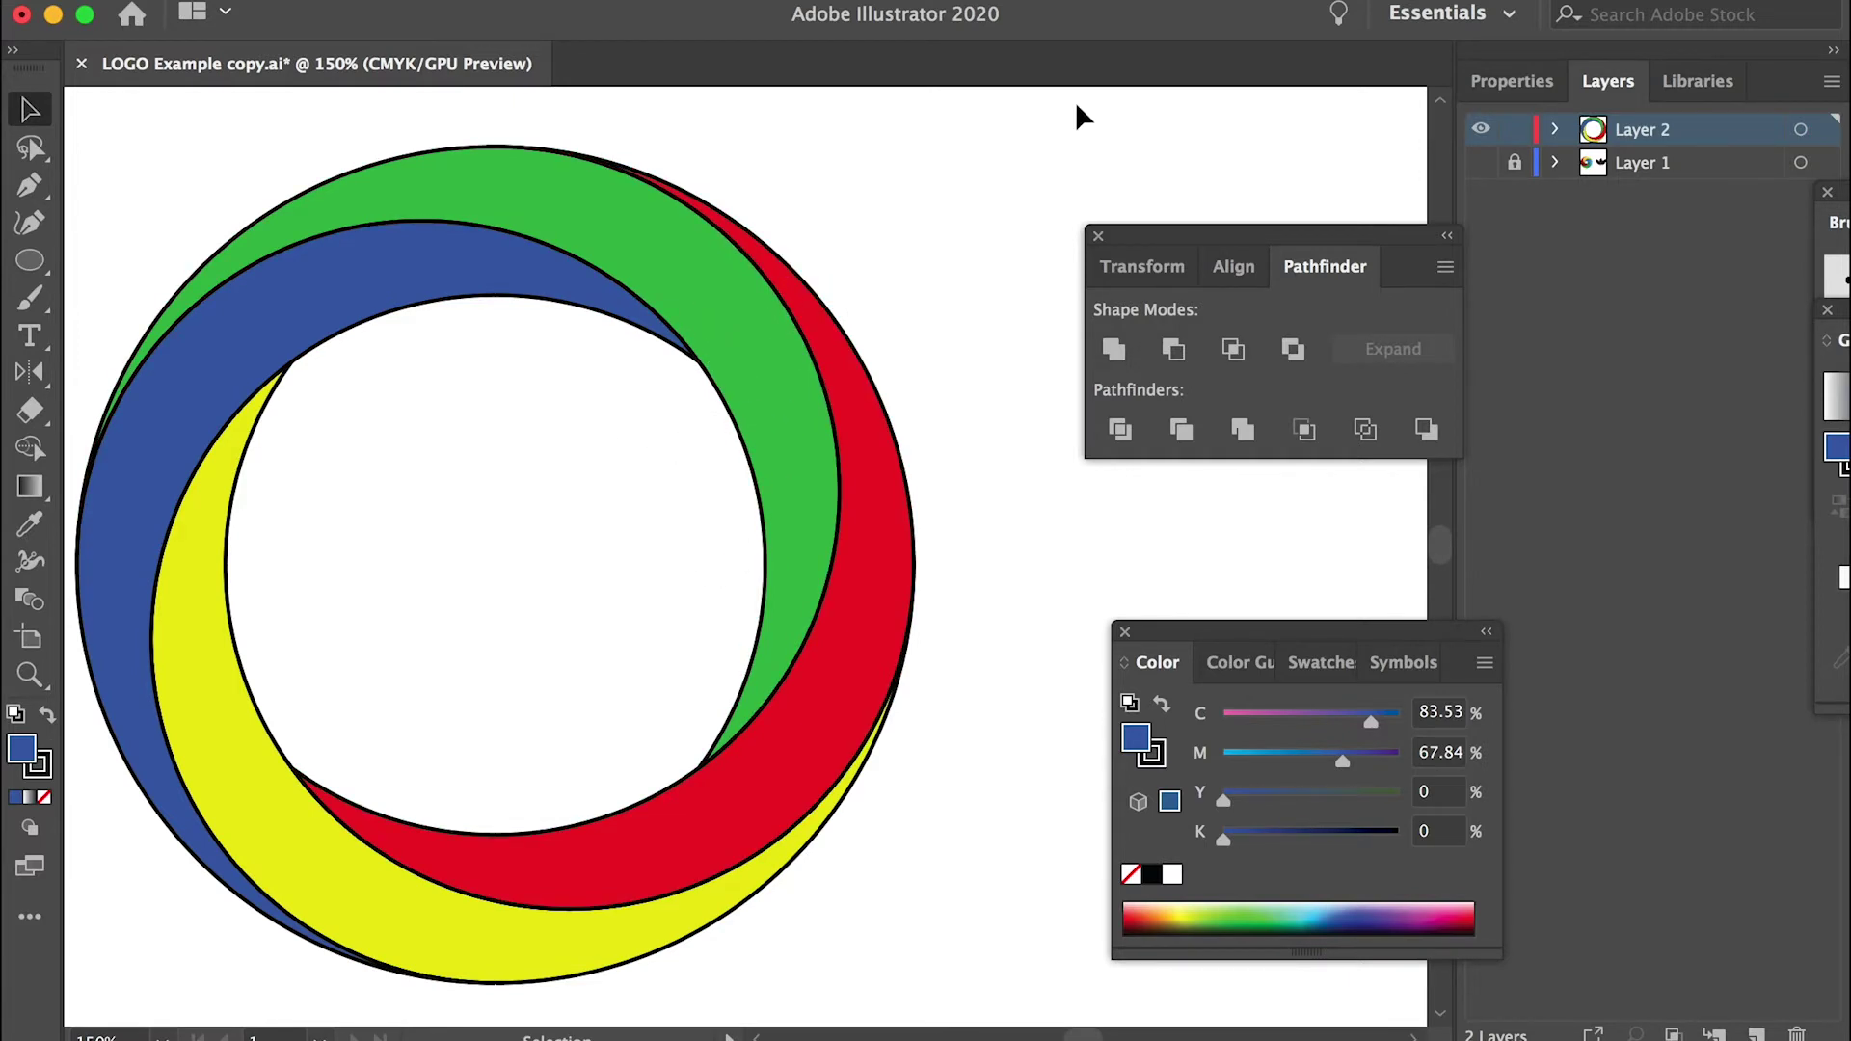
Select all four crescents and set their stroke to none.
{"action": "scroll", "coordinate": [231, 793], "scroll_direction": "left", "scroll_amount": 5}
{"action": "scroll", "coordinate": [231, 792], "scroll_direction": "down", "scroll_amount": 2}
{"action": "key", "text": "super+a"}
{"action": "scroll", "coordinate": [579, 454], "scroll_direction": "right", "scroll_amount": 3}
{"action": "scroll", "coordinate": [579, 454], "scroll_direction": "up", "scroll_amount": 2}
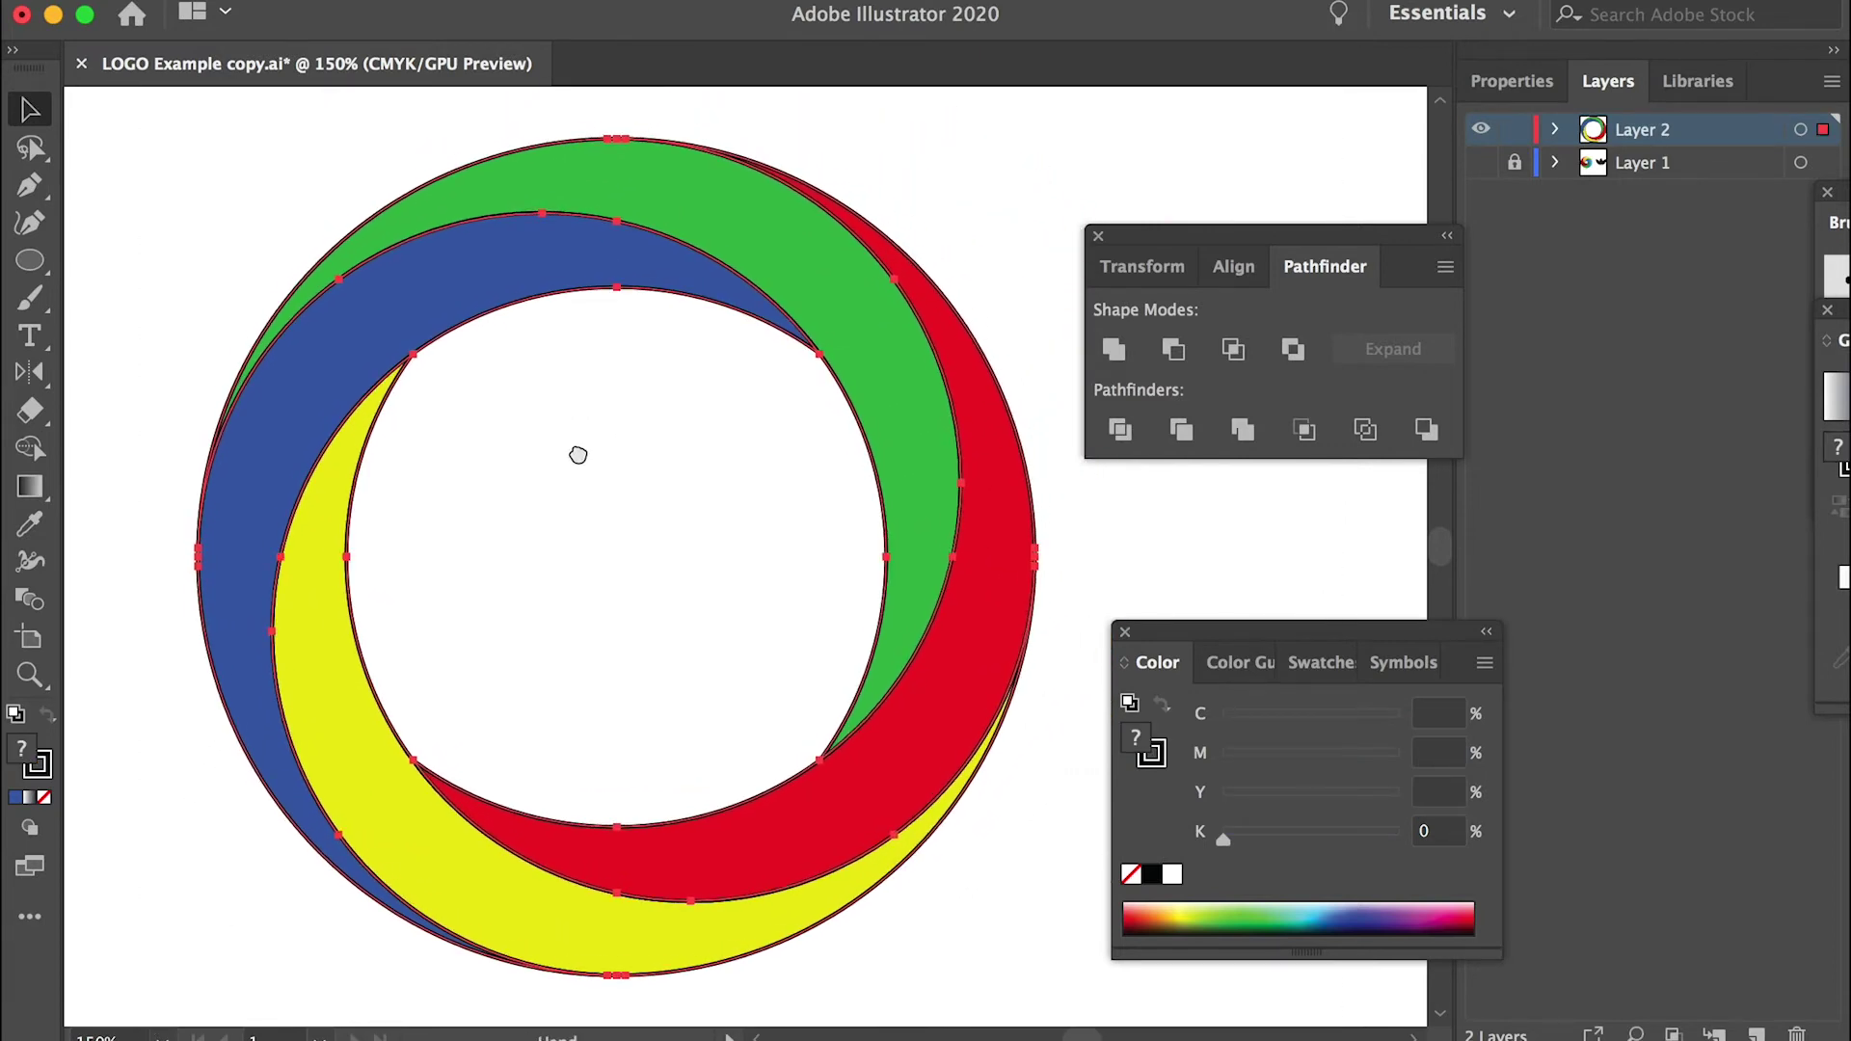
{"action": "left_click", "coordinate": [38, 768]}
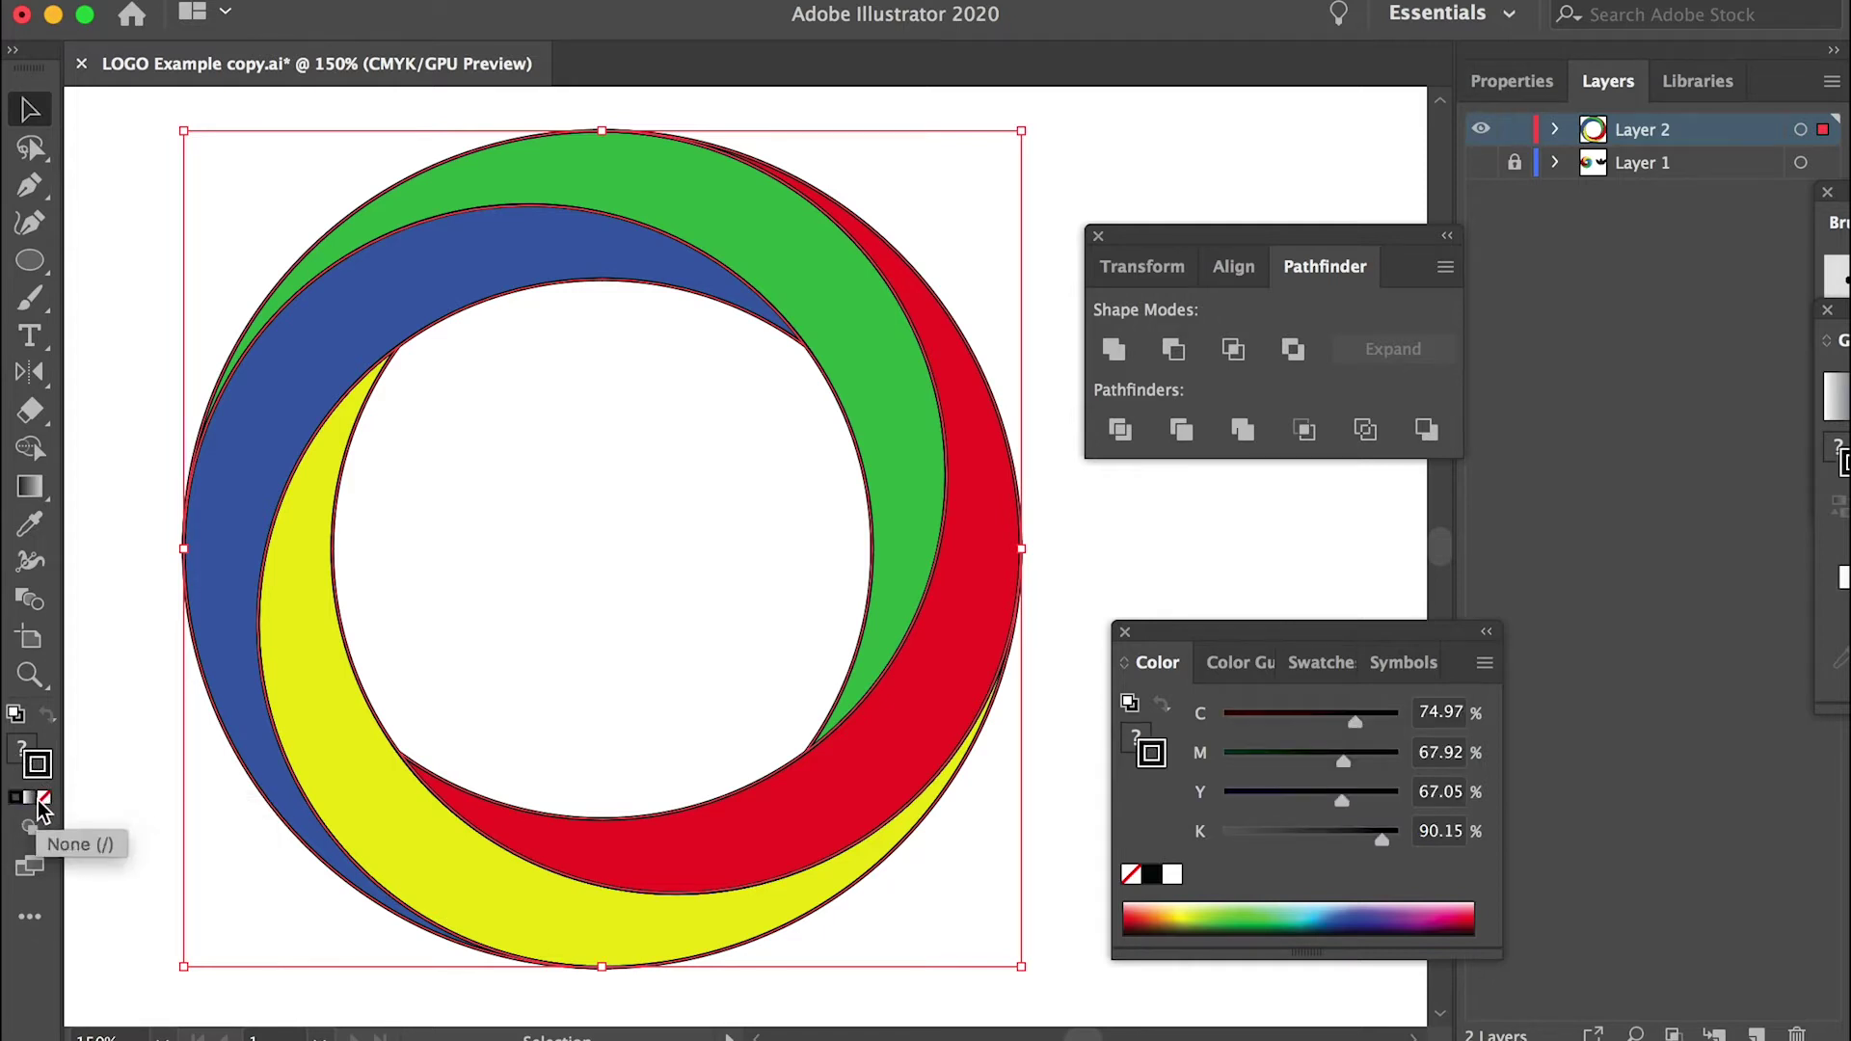
{"action": "left_click", "coordinate": [44, 796]}
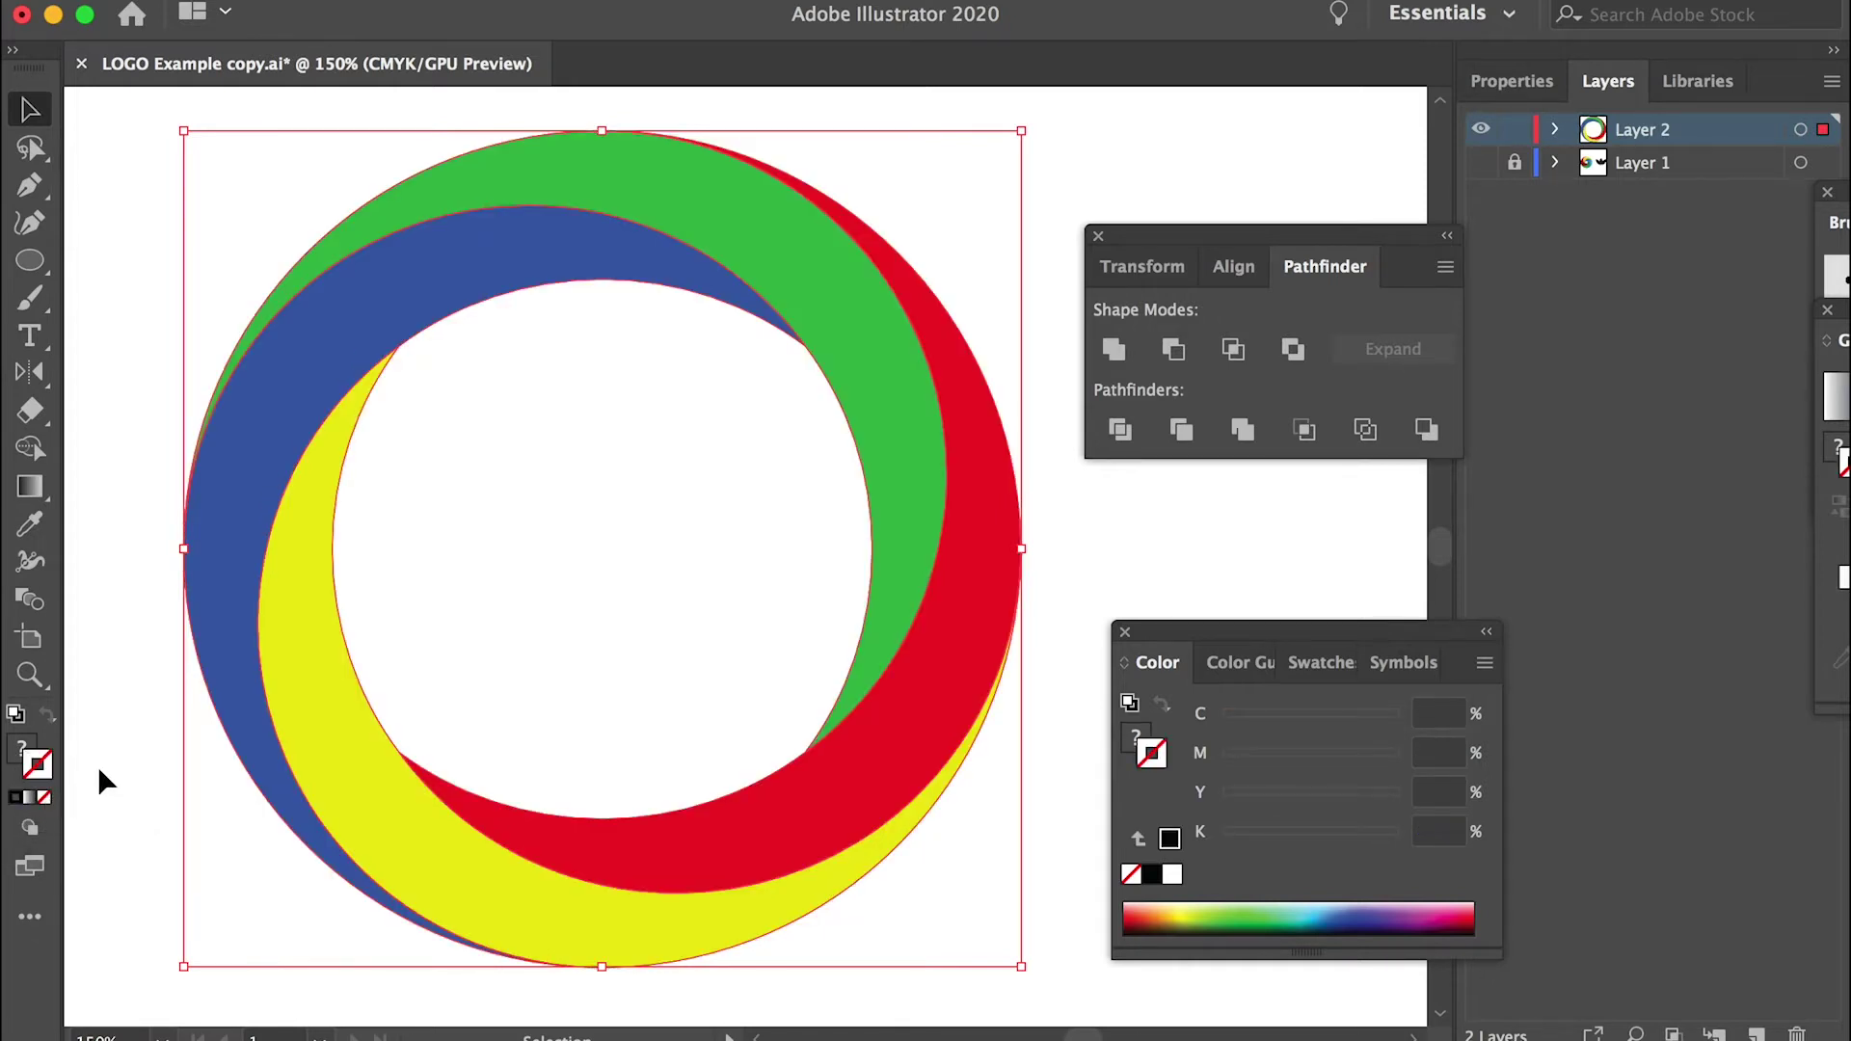
{"action": "left_click", "coordinate": [95, 767]}
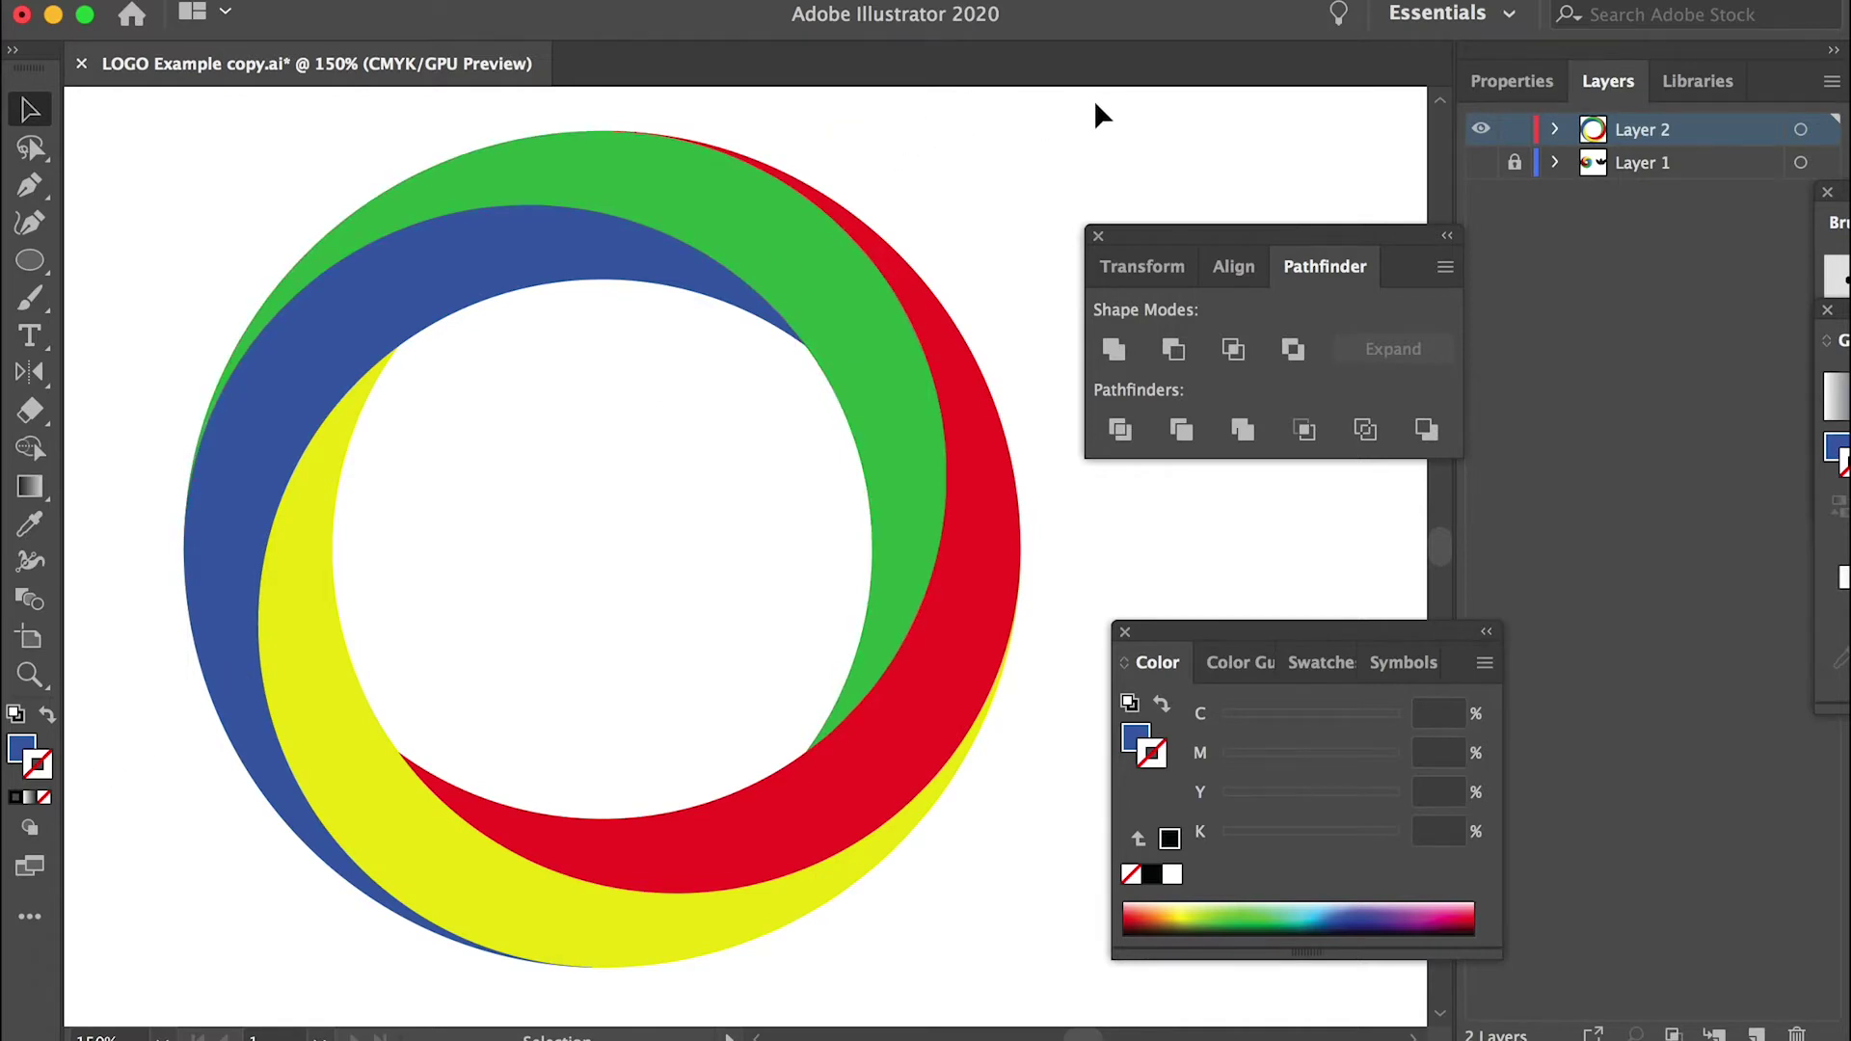
Undo the stroke removal and set the stroke colour of all four crescents to white (FFFFFF).
{"action": "left_click_drag", "start_coordinate": [123, 976], "coordinate": [123, 977]}
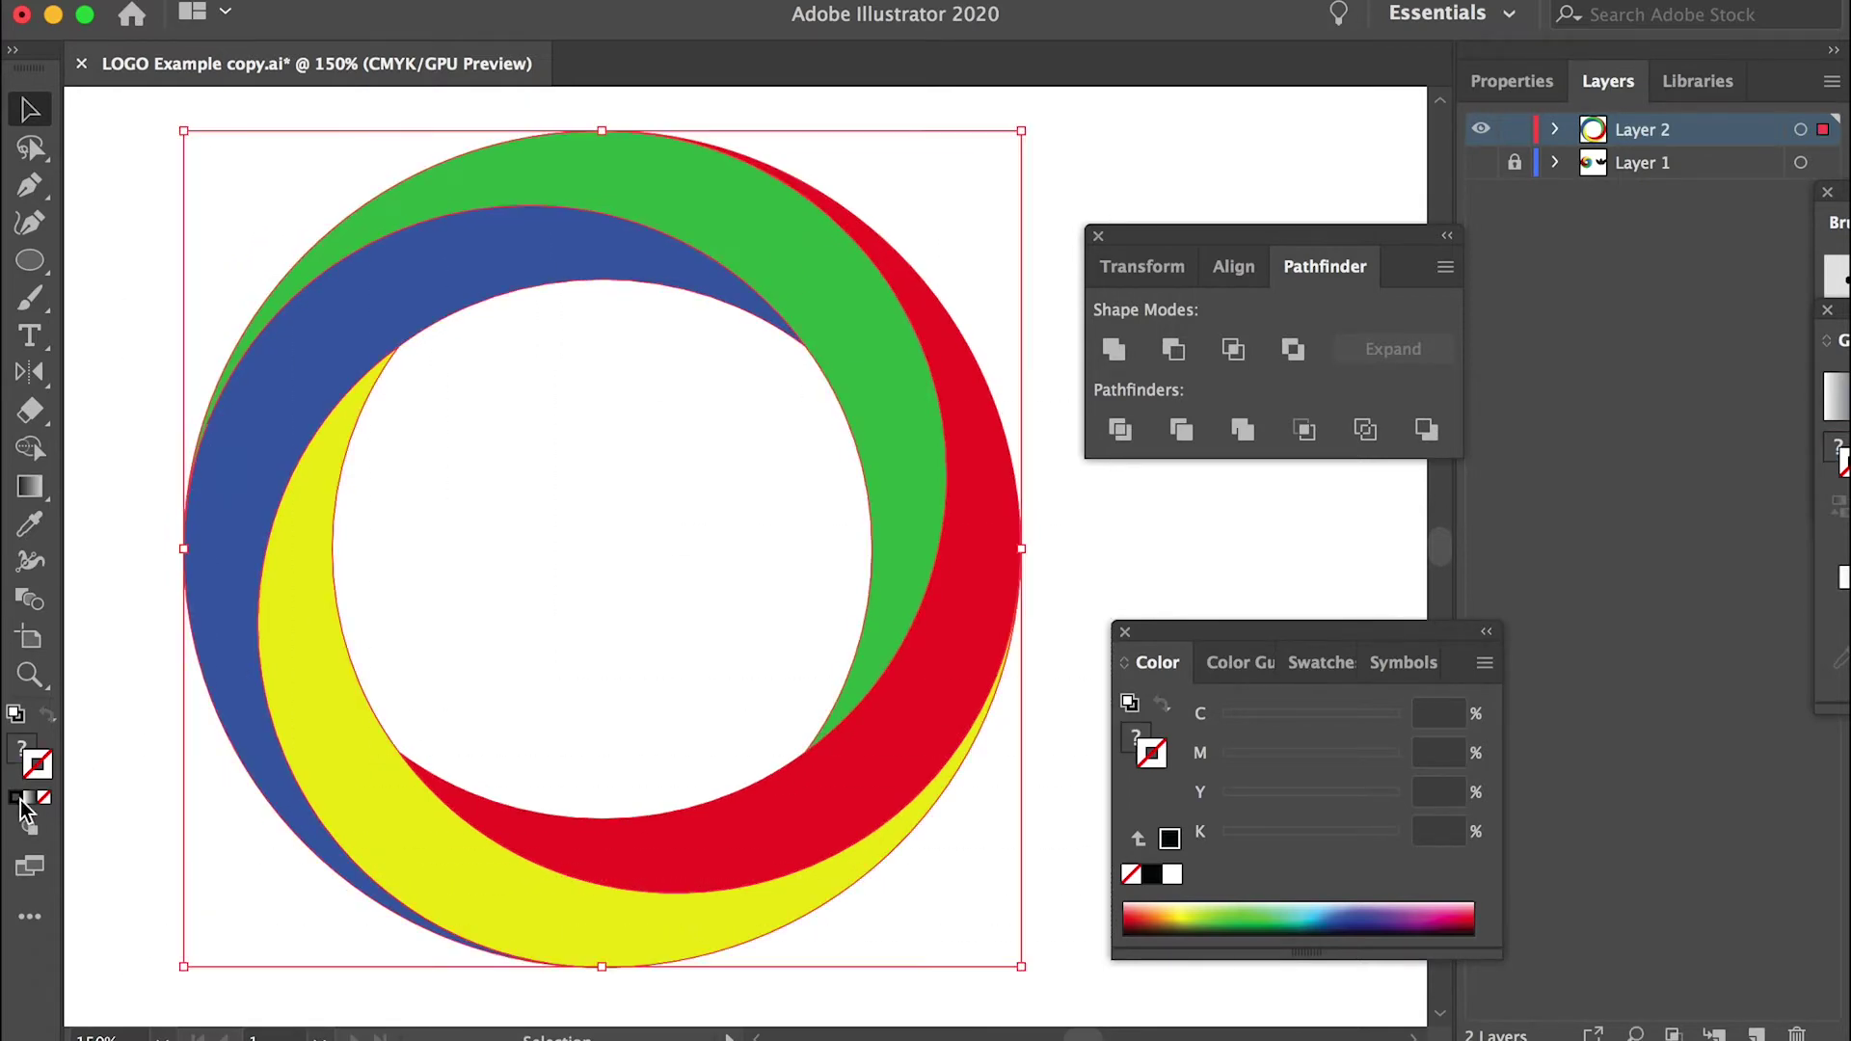
{"action": "key", "text": "ctrl+z"}
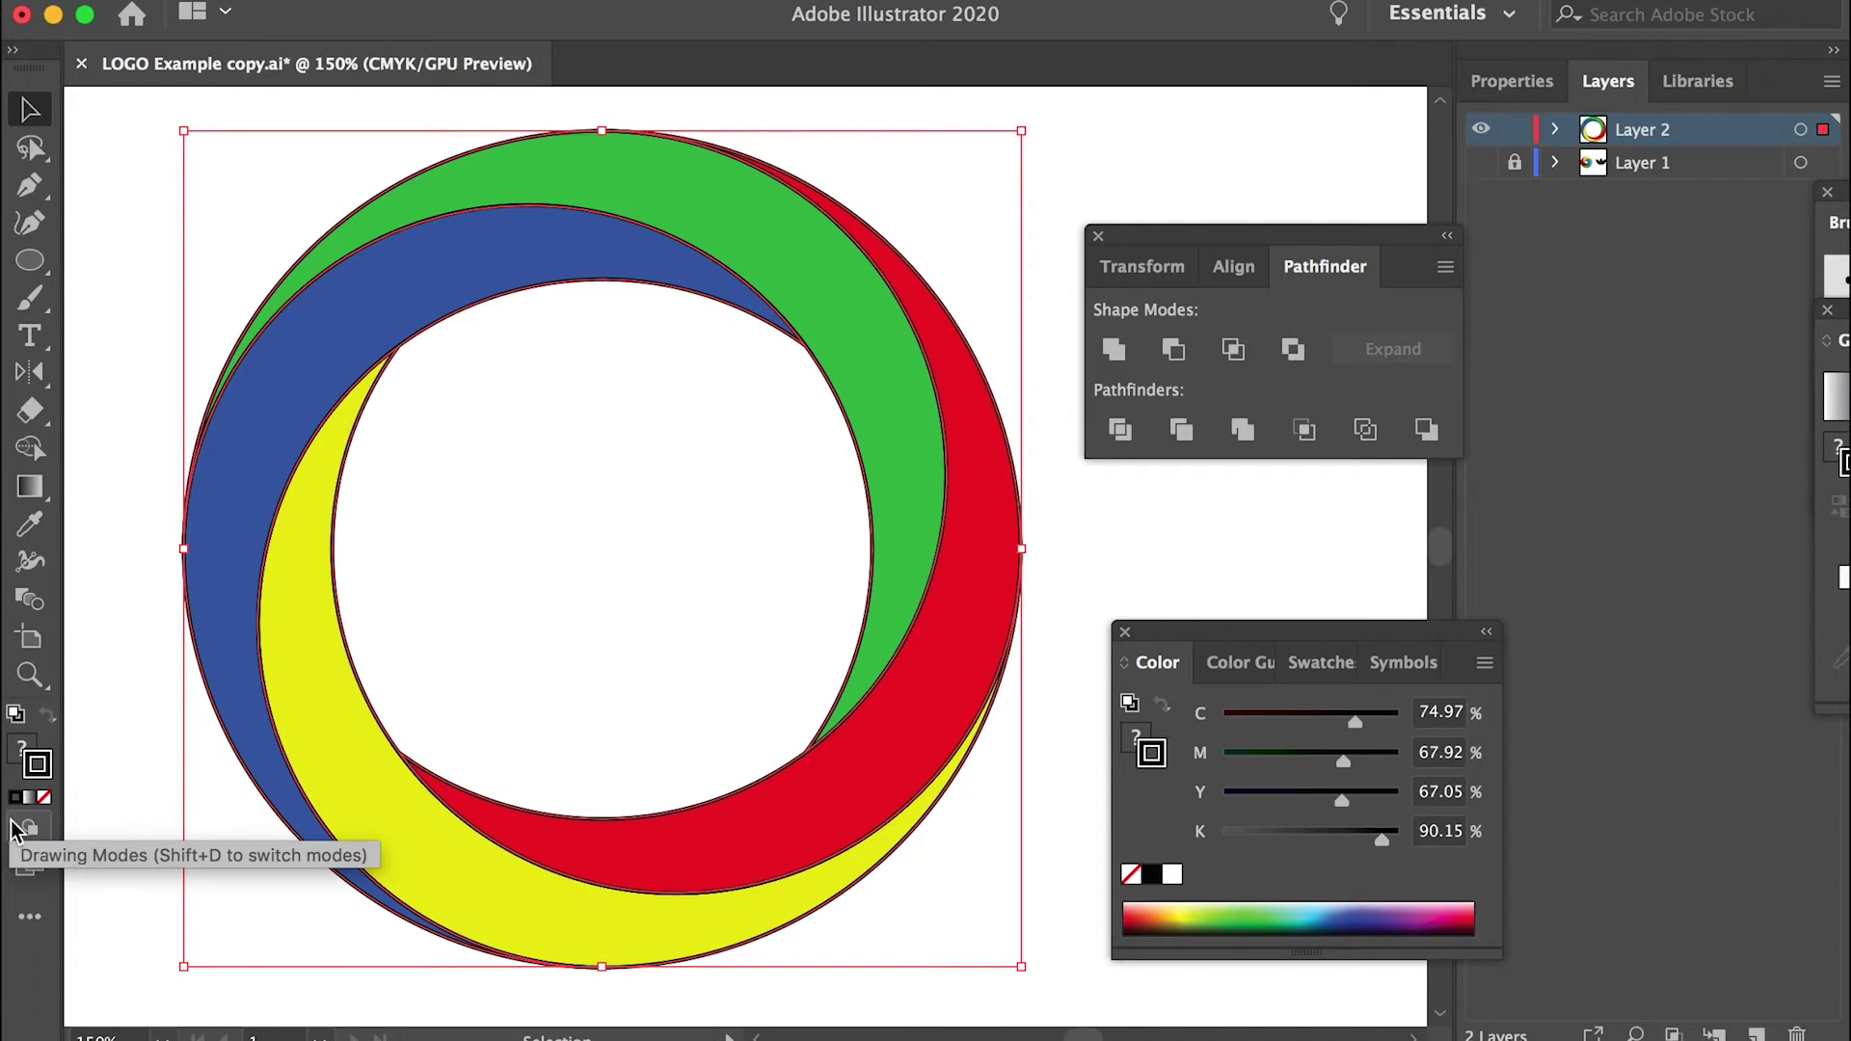
{"action": "double_click", "coordinate": [37, 767]}
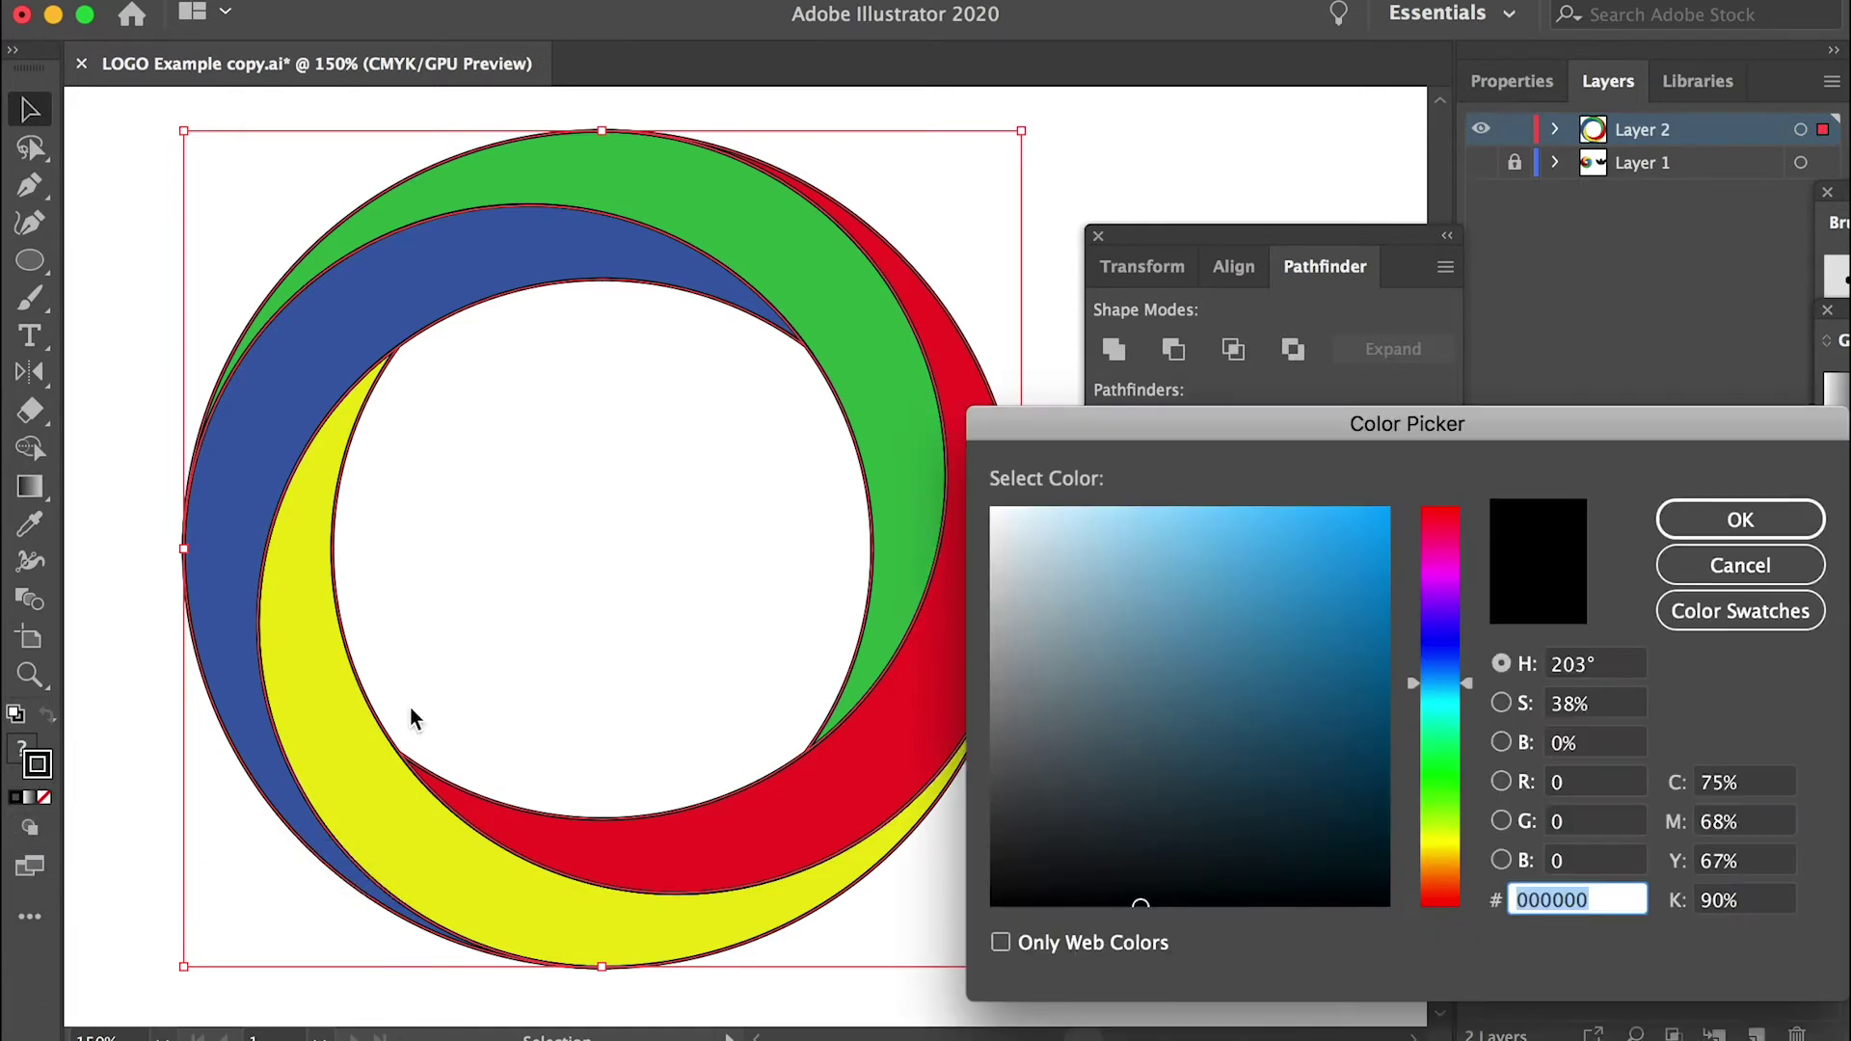
{"action": "left_click_drag", "start_coordinate": [907, 499], "coordinate": [957, 507]}
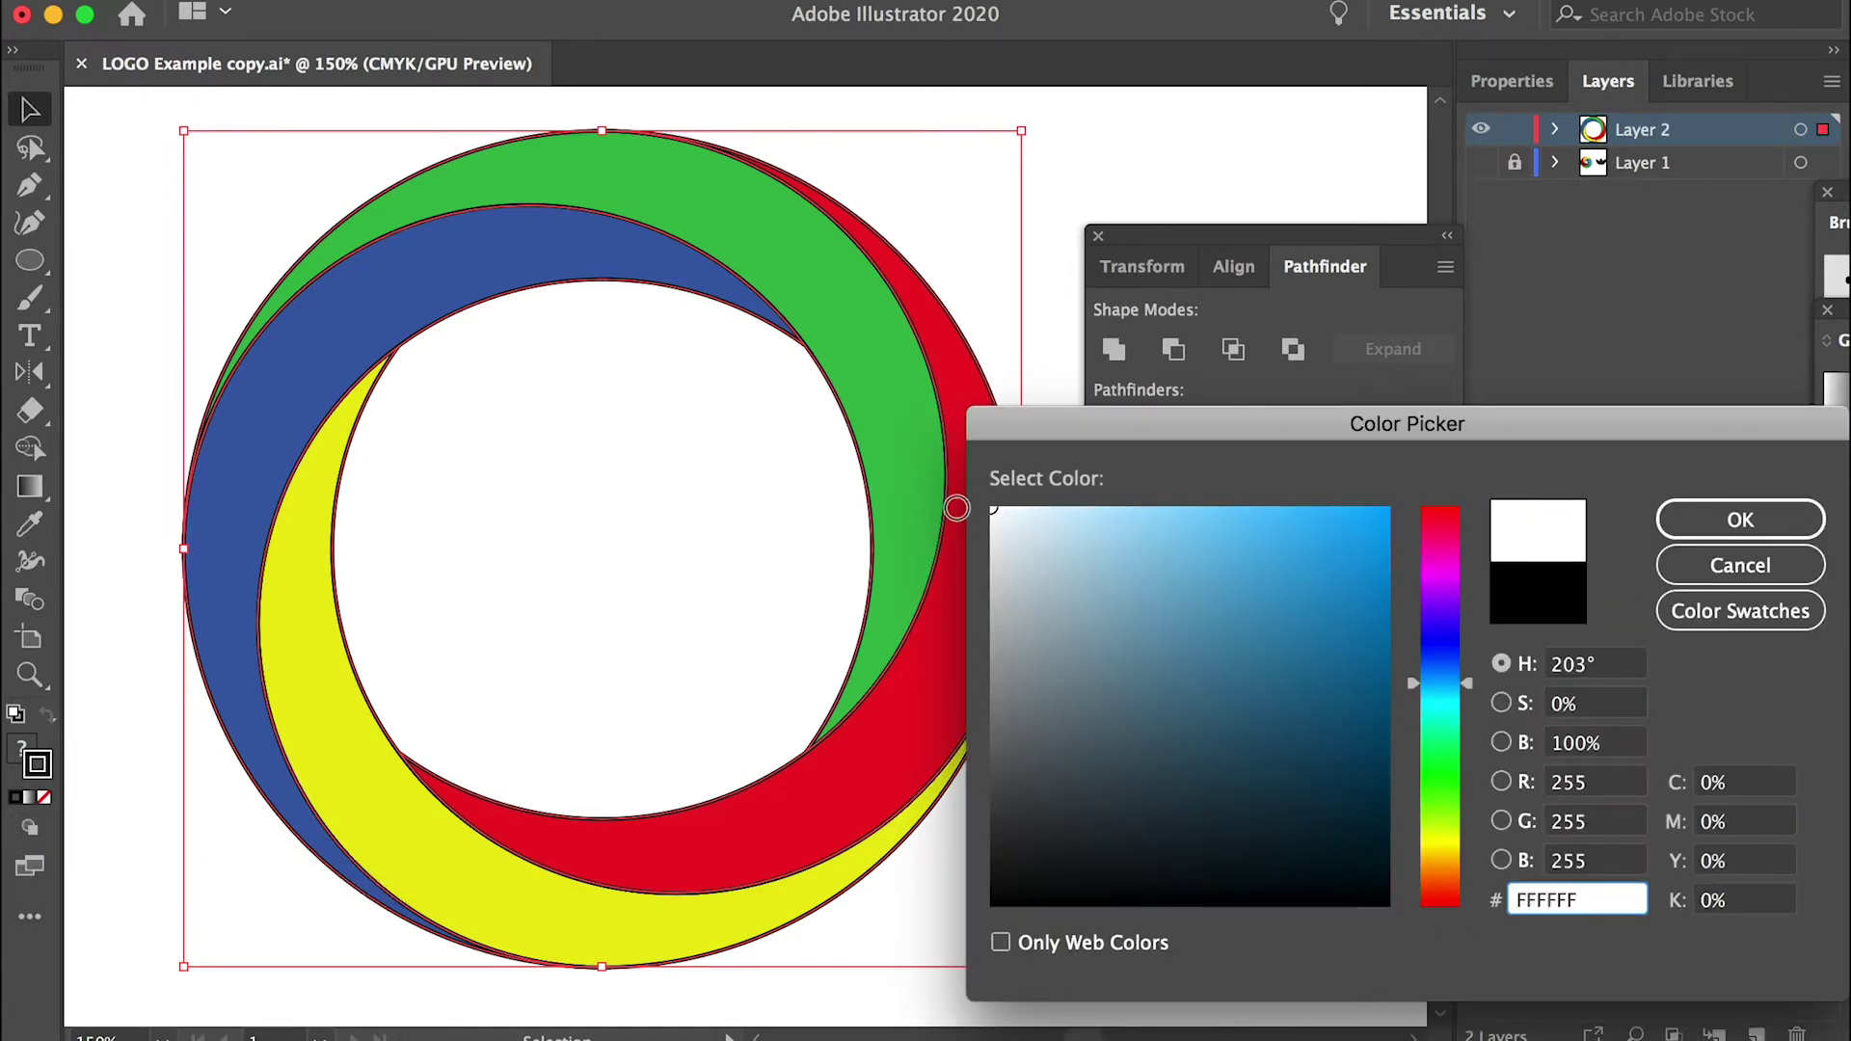
{"action": "left_click", "coordinate": [1740, 520]}
{"action": "left_click", "coordinate": [1098, 160]}
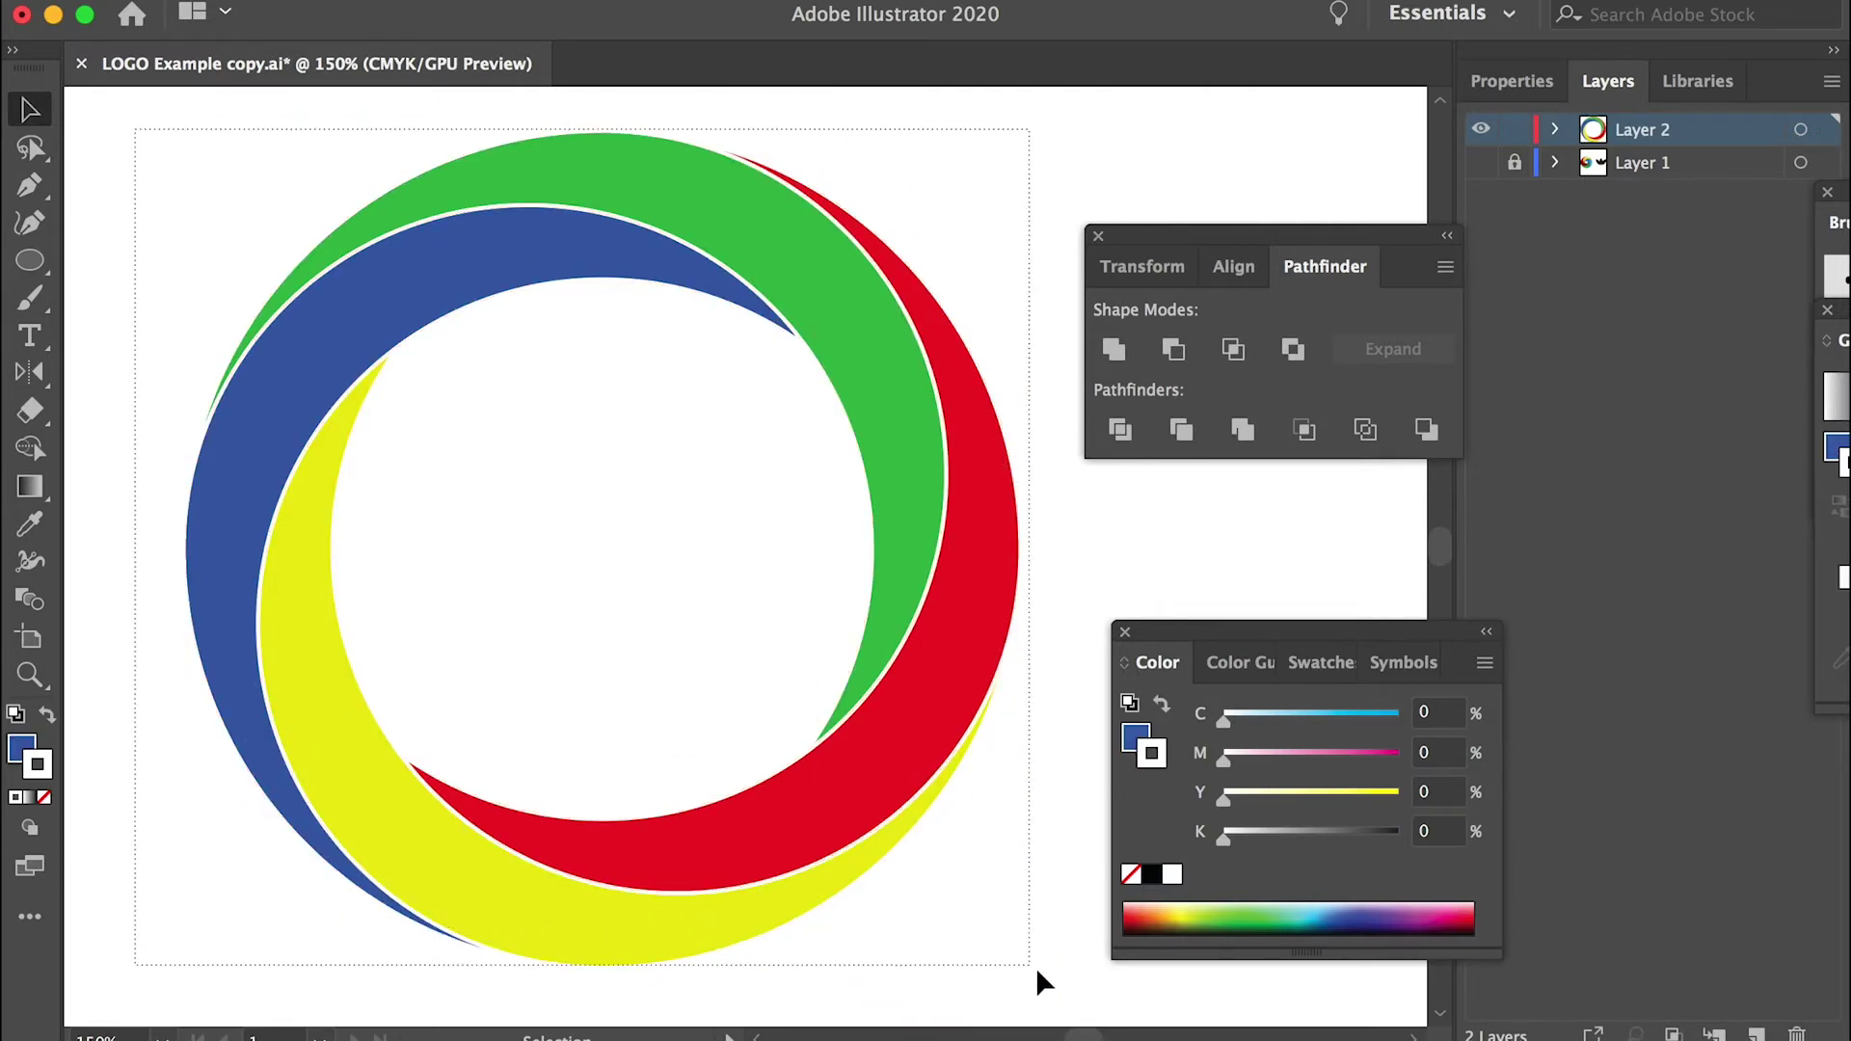
Select all four crescents and display the Stroke settings with their full options.
{"action": "key", "text": "super+a"}
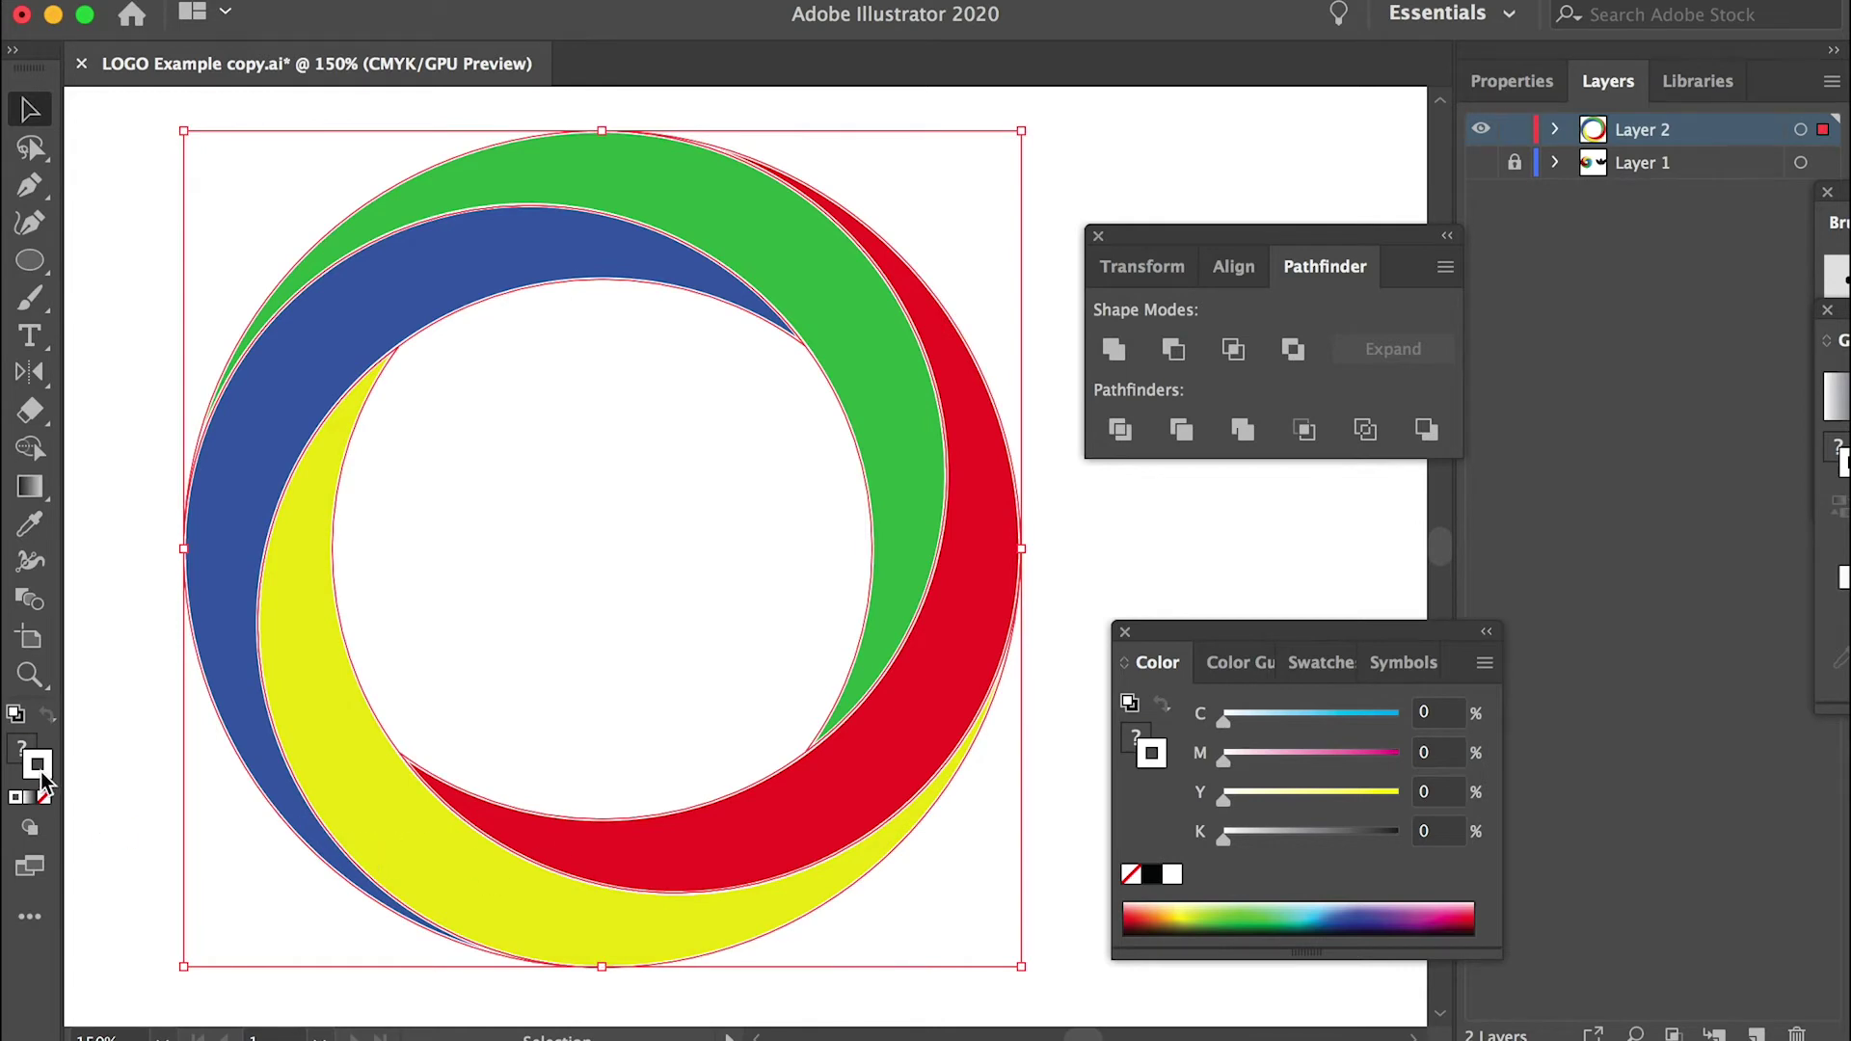
{"action": "left_click", "coordinate": [771, 0]}
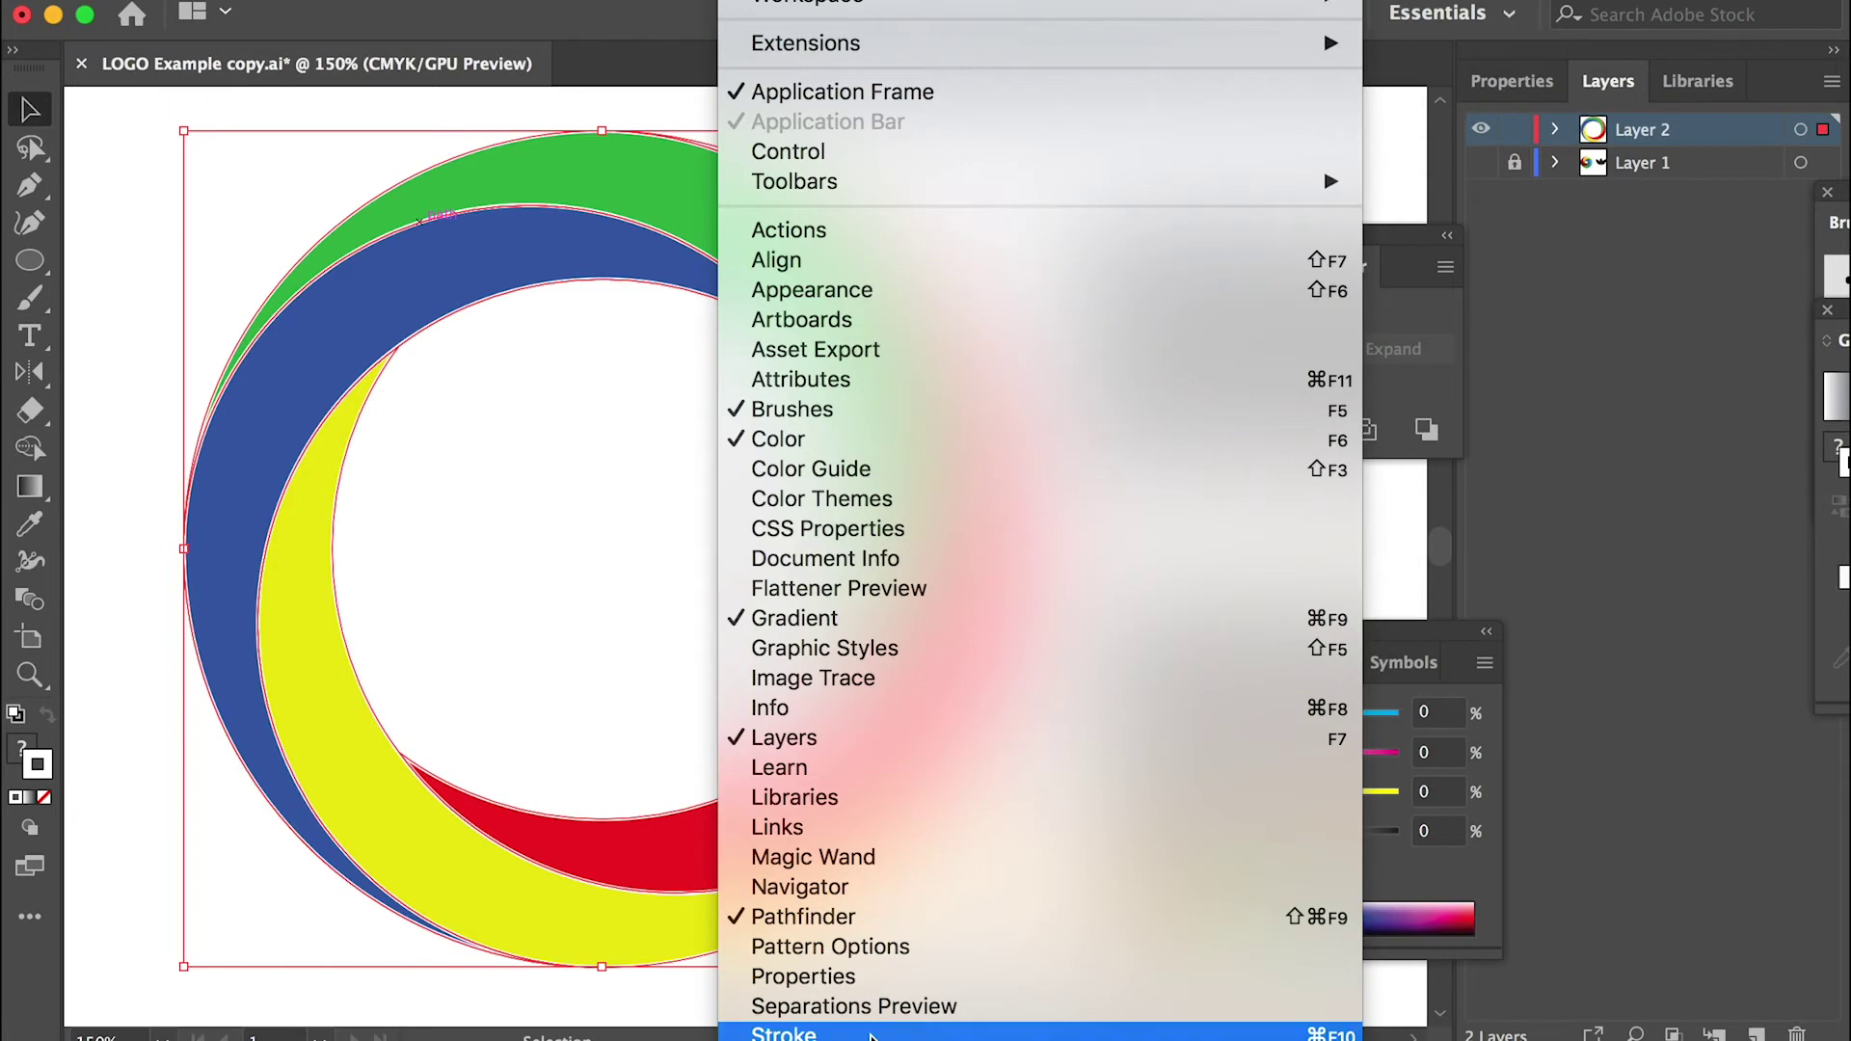
{"action": "left_click", "coordinate": [870, 1036]}
{"action": "left_click", "coordinate": [1408, 110]}
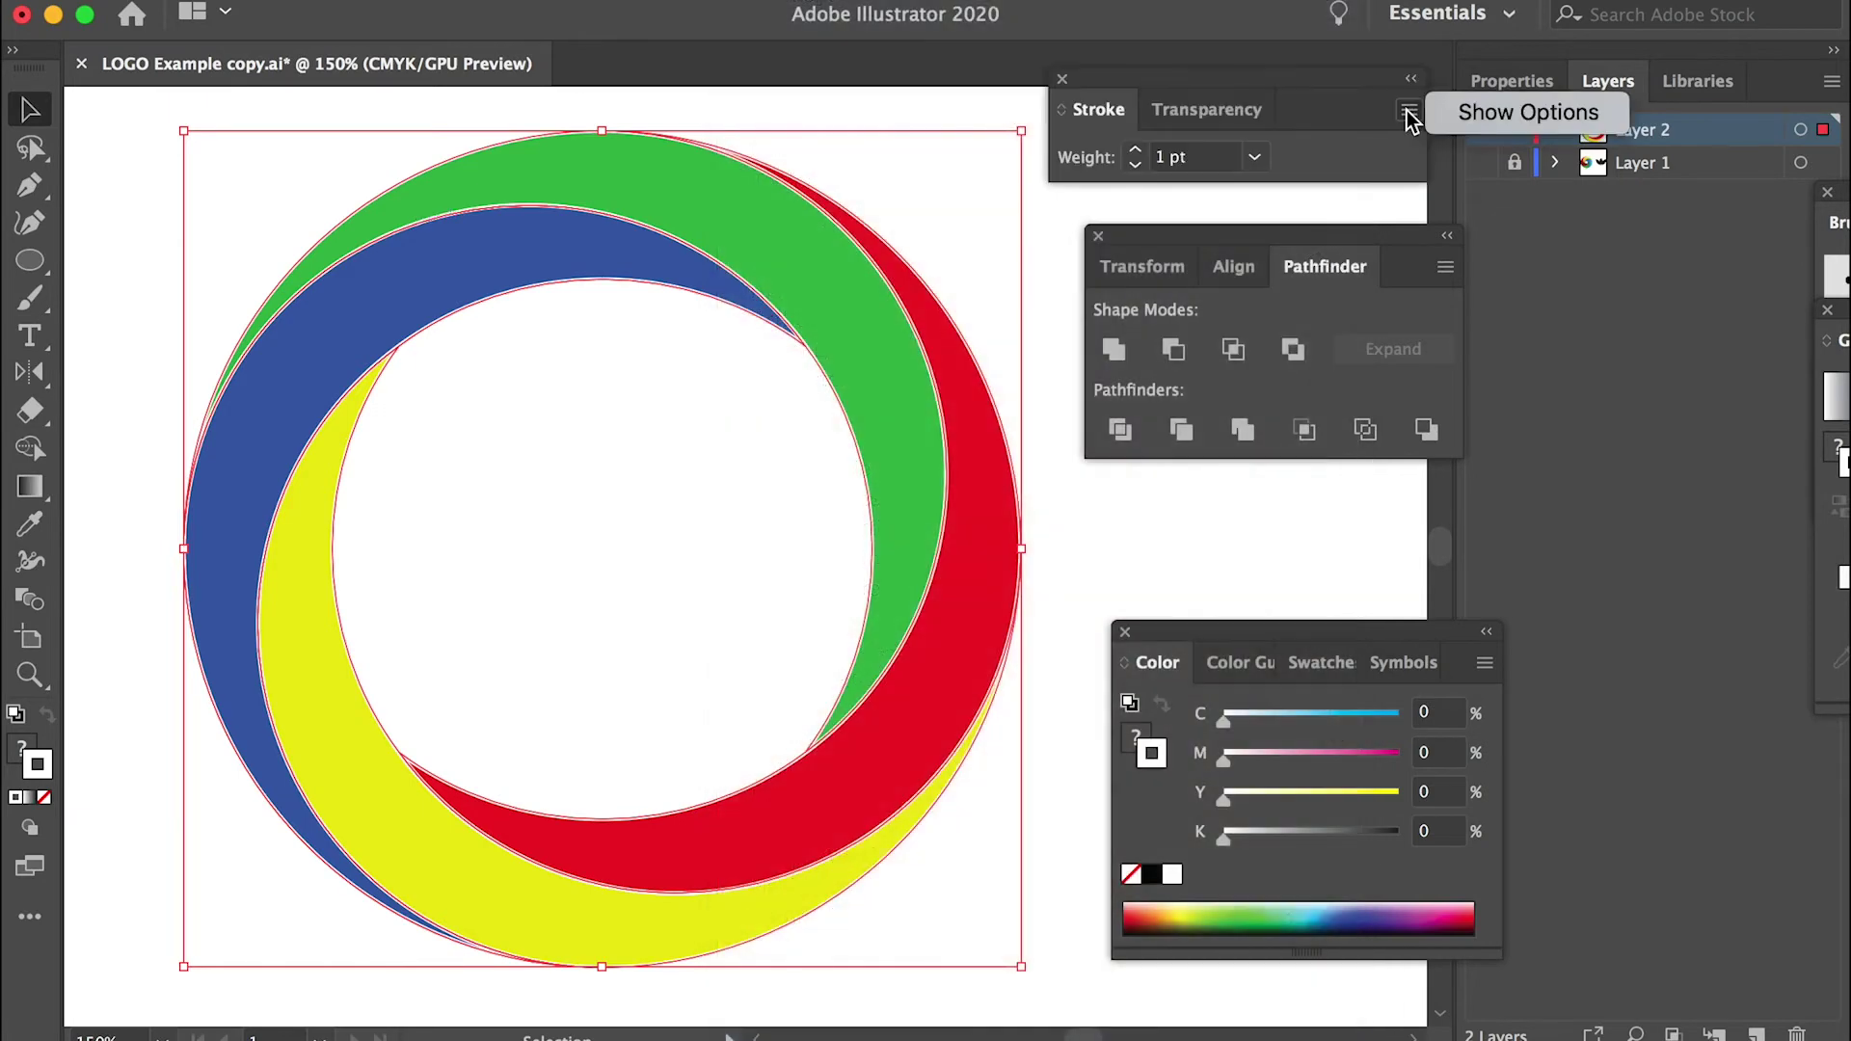
{"action": "left_click", "coordinate": [1466, 117]}
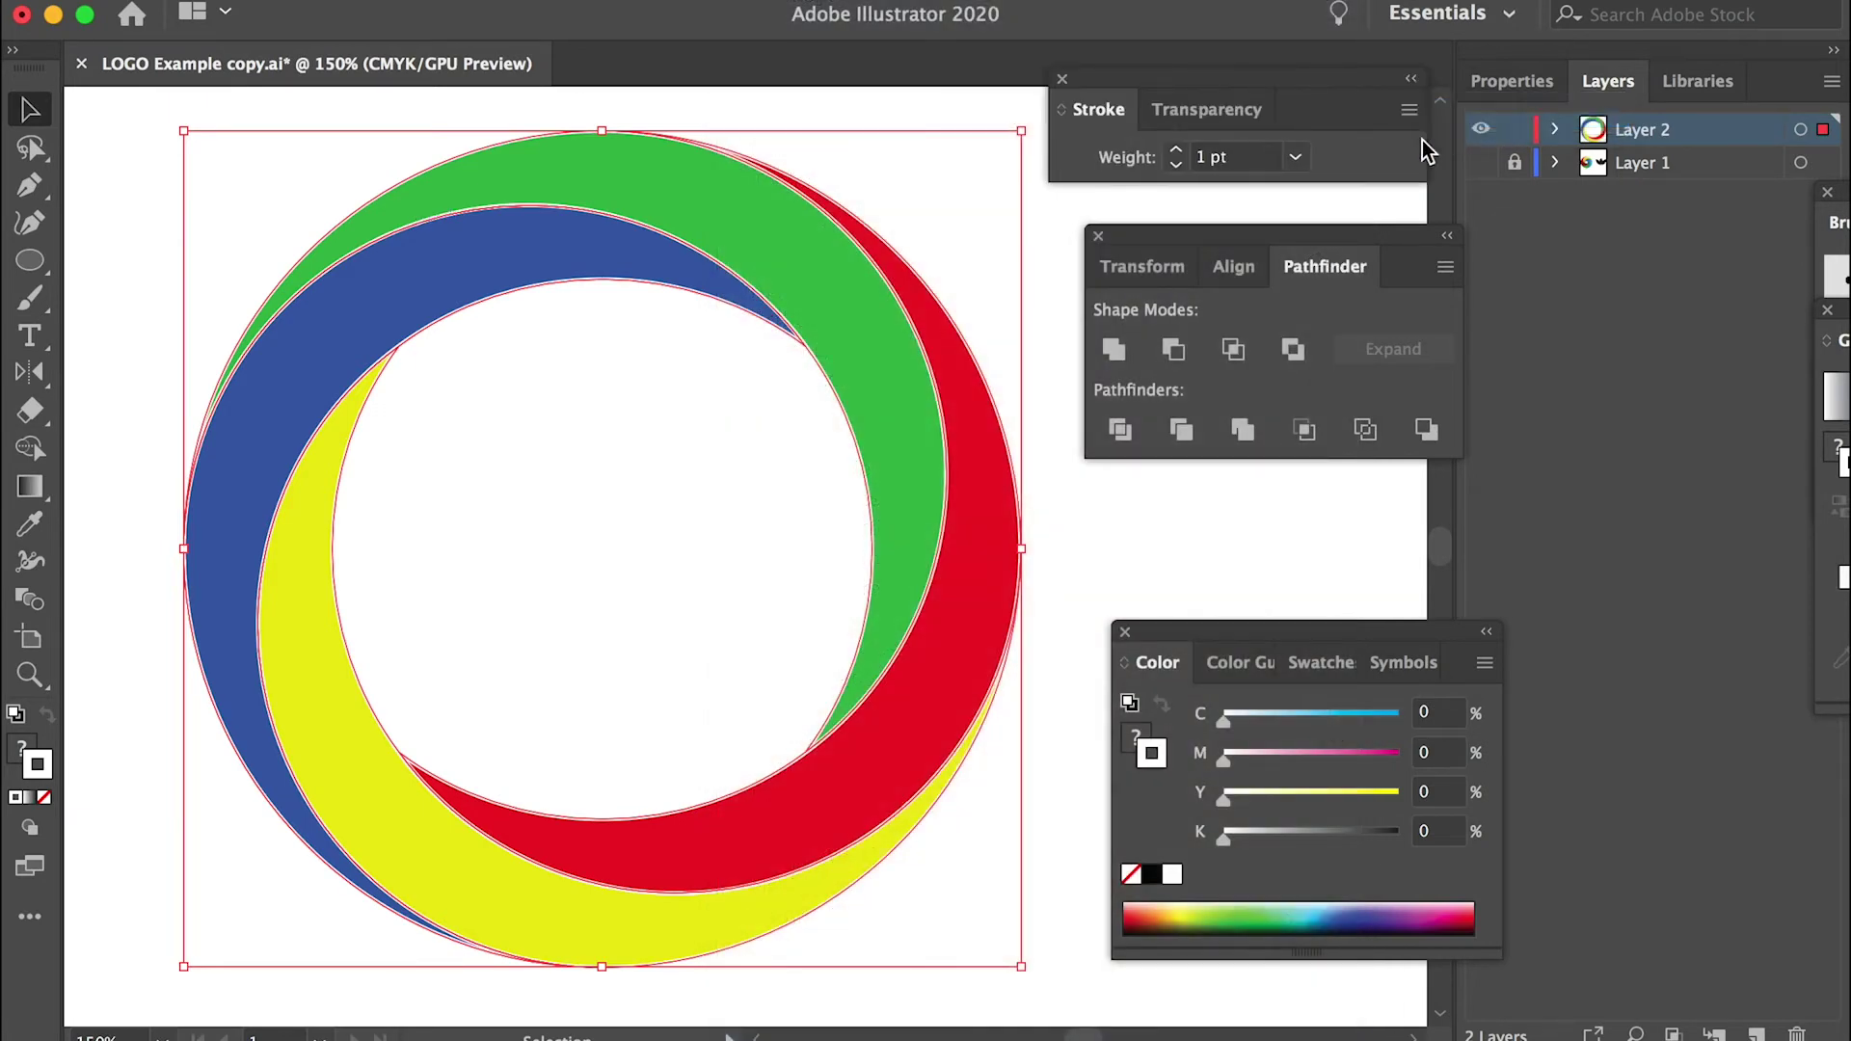
Try a 3 pt stroke weight on the four crescents and reduce it to 2 pt.
{"action": "left_click", "coordinate": [1297, 157]}
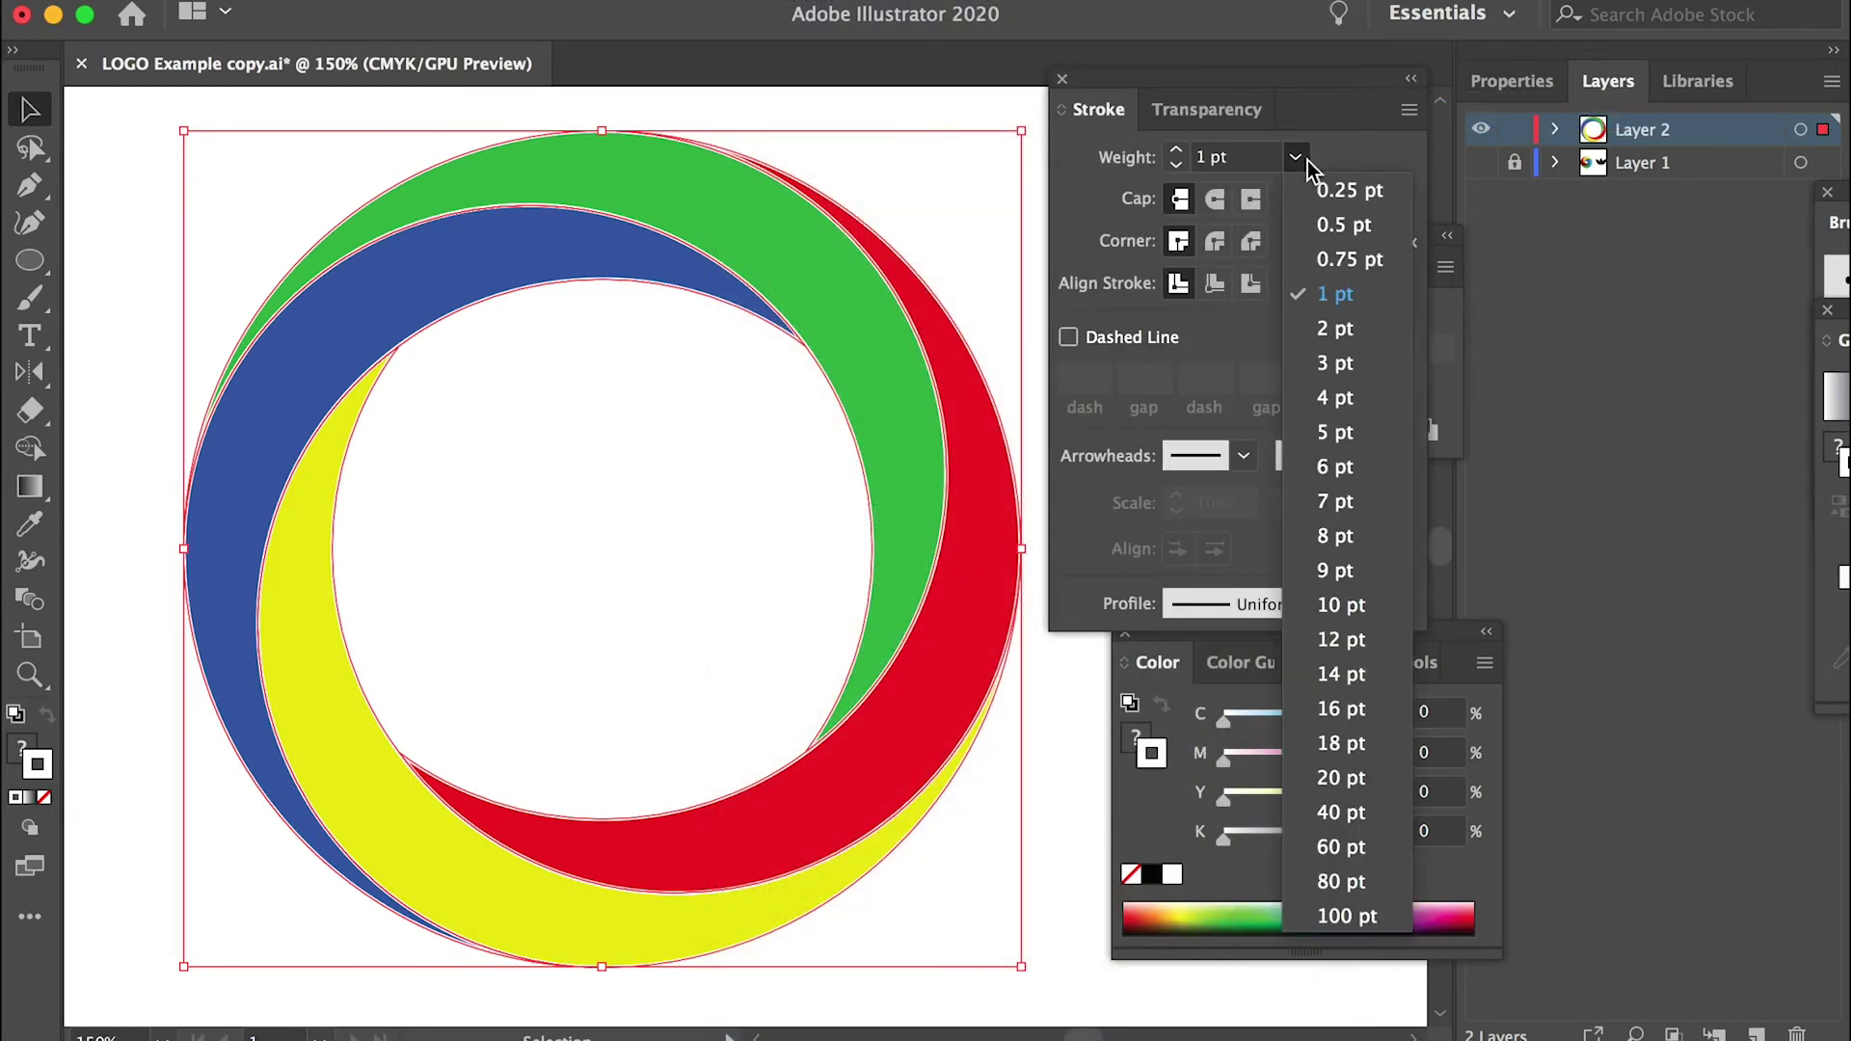
{"action": "left_click", "coordinate": [1345, 364]}
{"action": "left_click", "coordinate": [951, 94]}
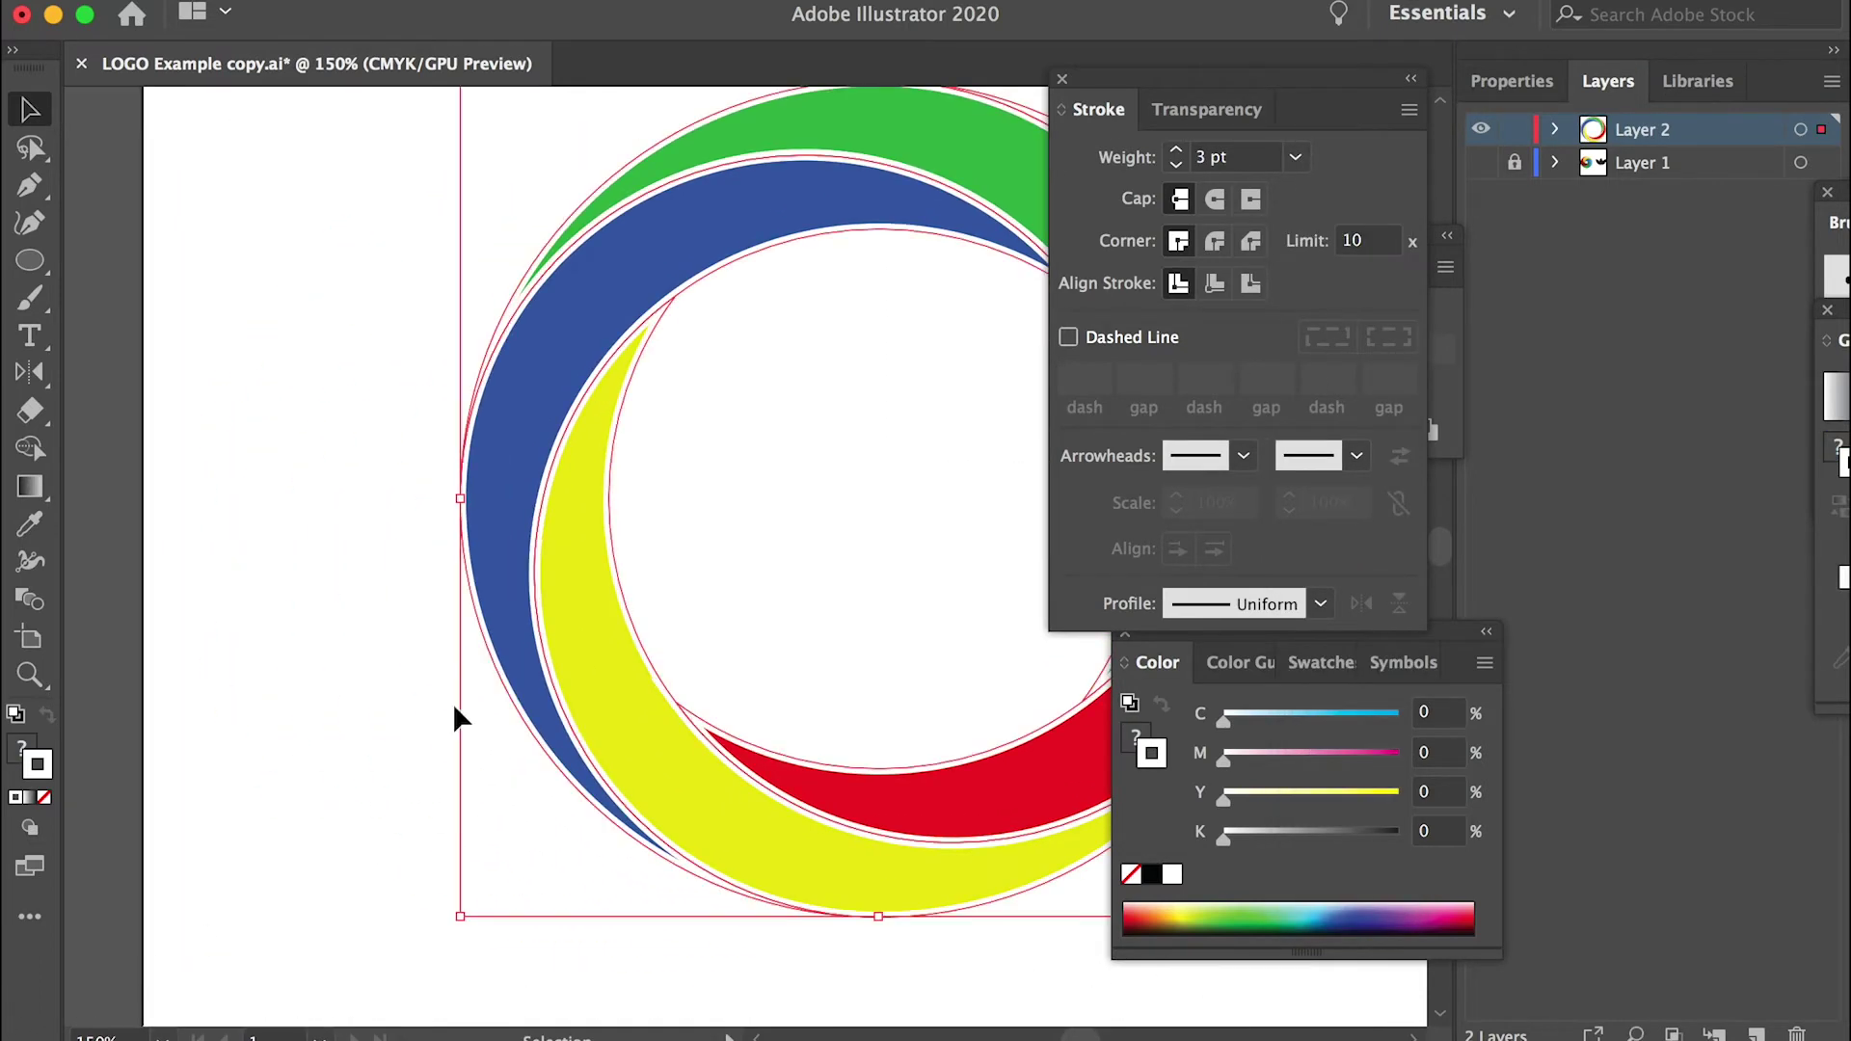
{"action": "left_click", "coordinate": [1296, 157]}
{"action": "left_click", "coordinate": [1332, 331]}
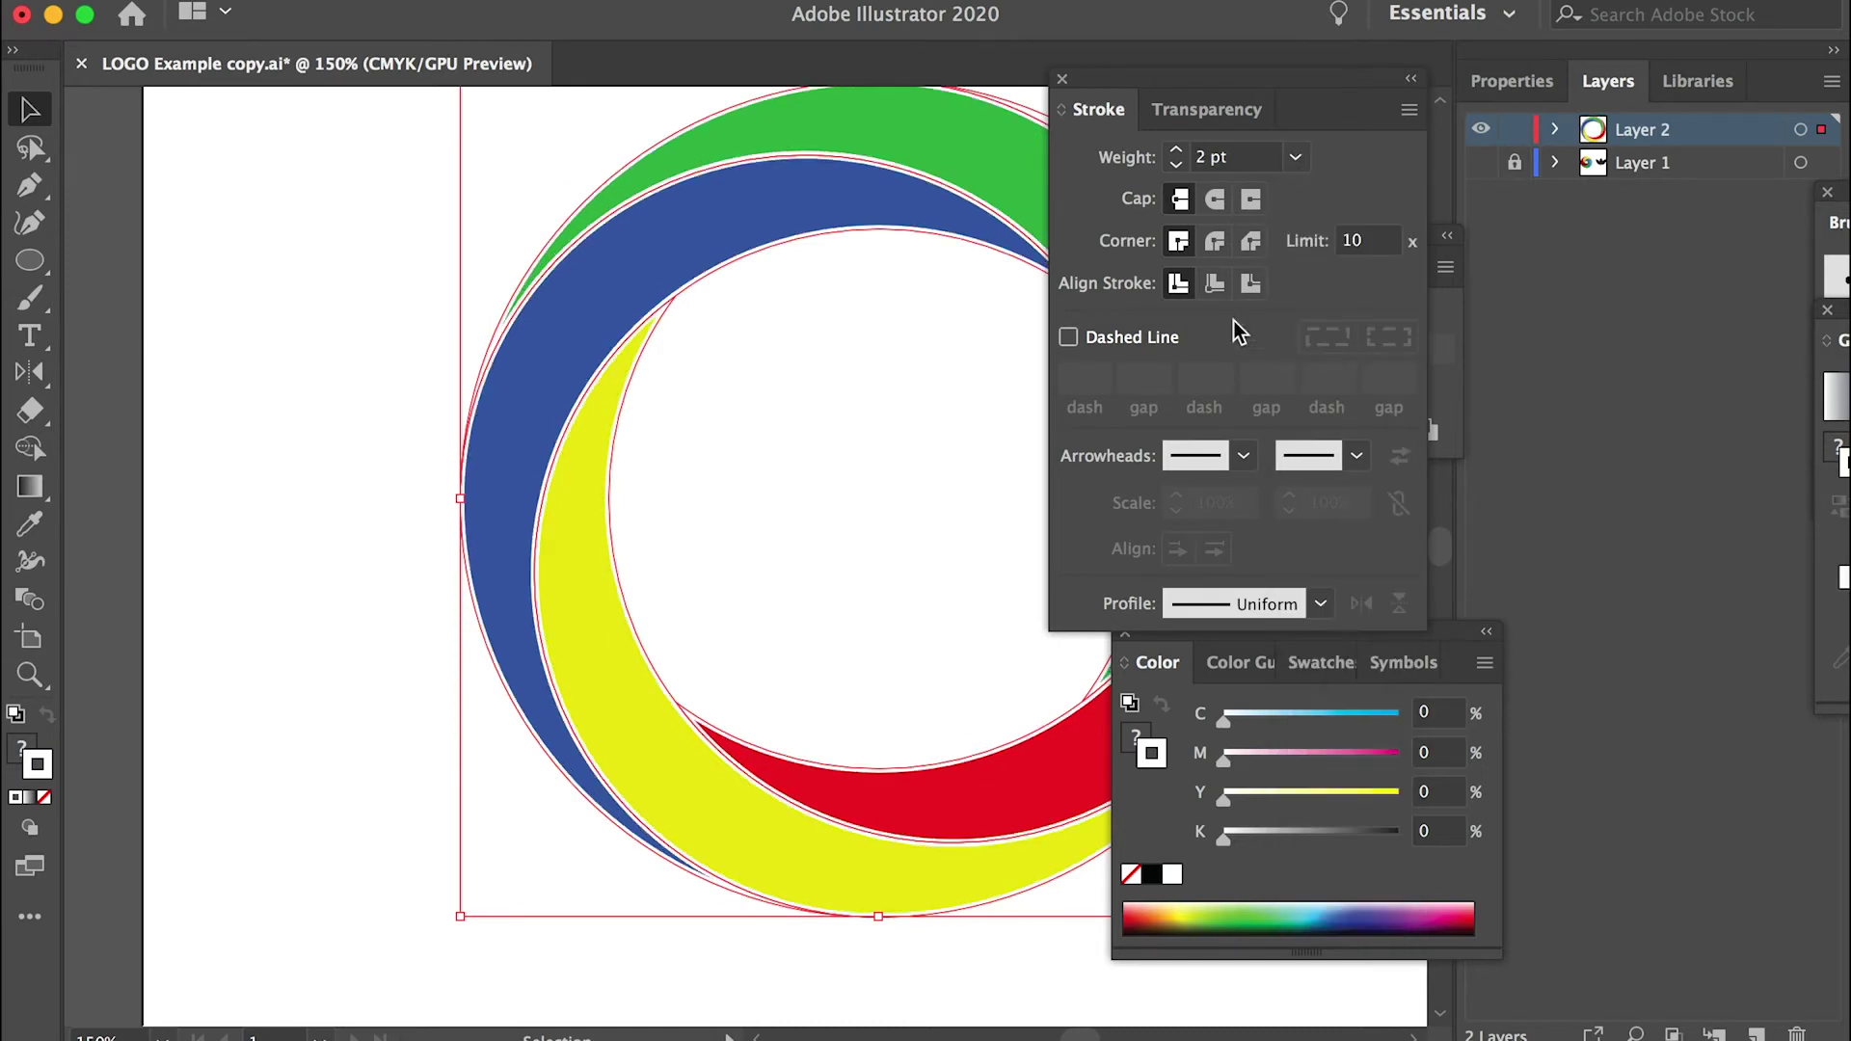
{"action": "left_click_drag", "start_coordinate": [847, 363], "coordinate": [559, 436]}
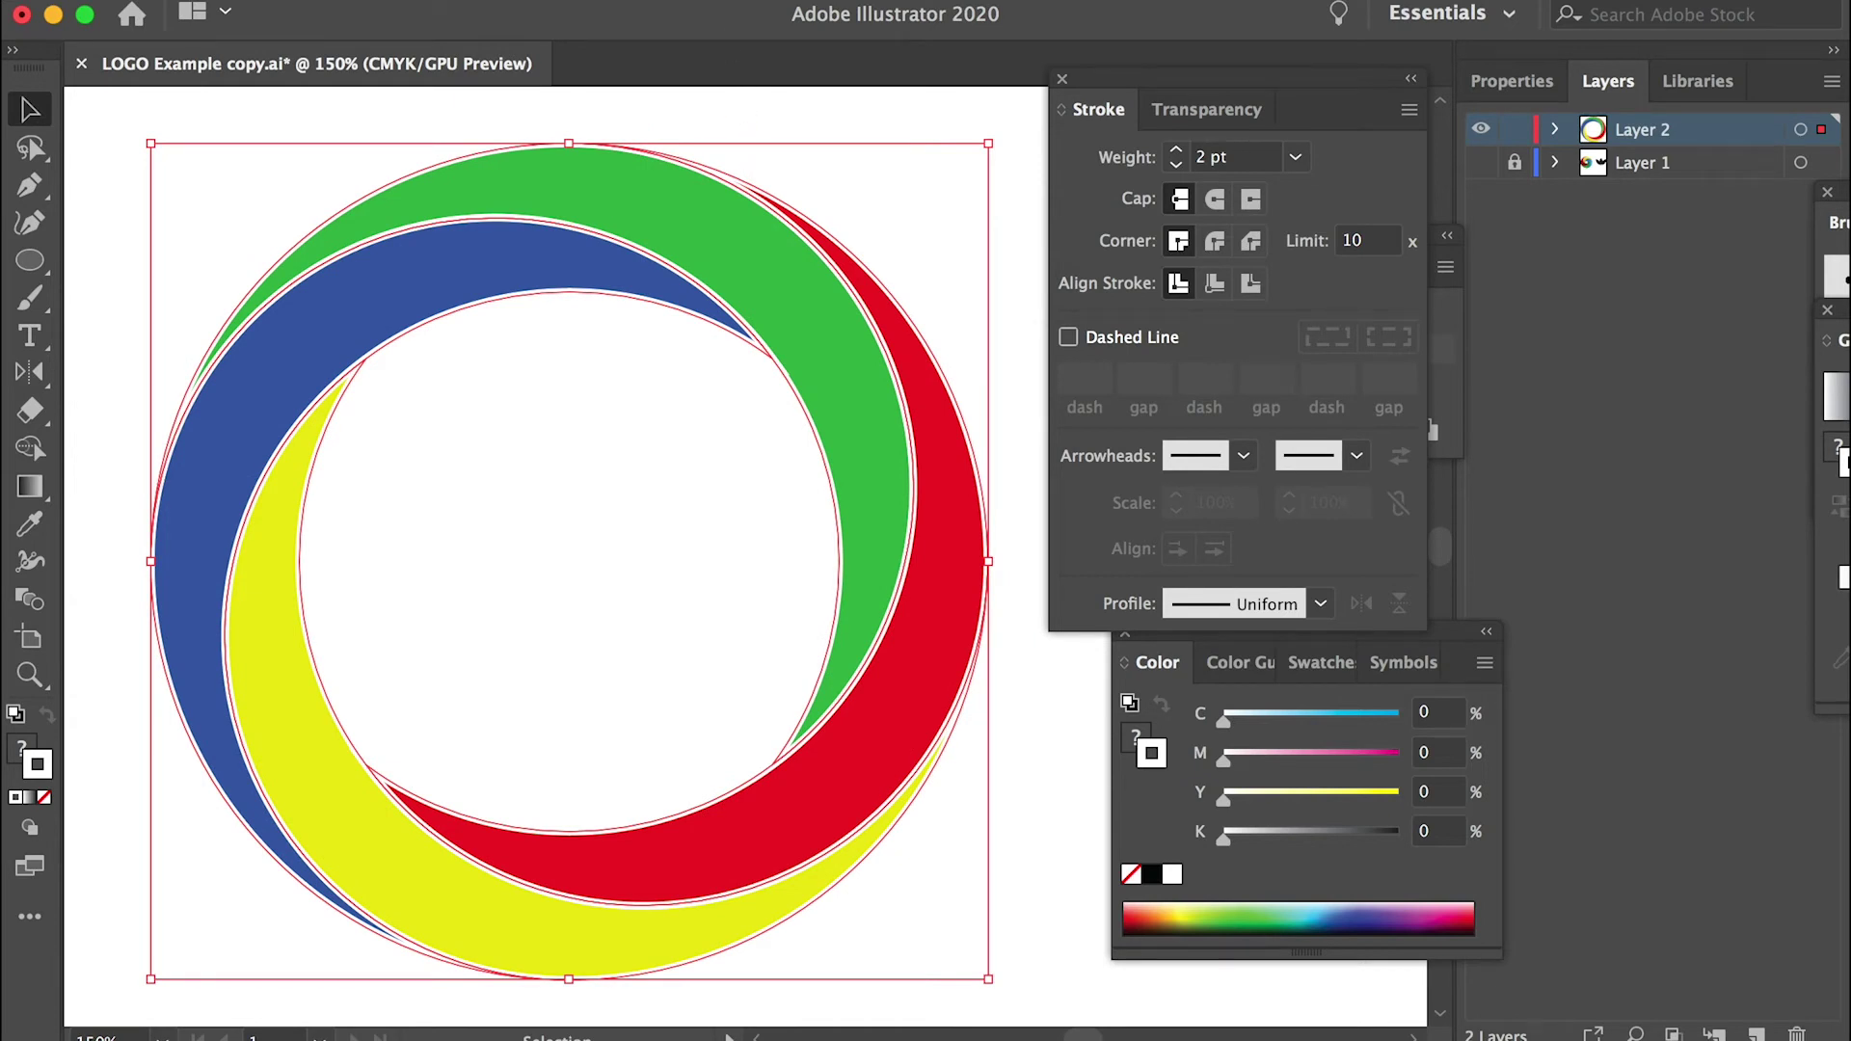
Display the Brushes, apply the rough charcoal-like brush to the strokes of all four crescents and clear the selection.
{"action": "left_click", "coordinate": [762, 2]}
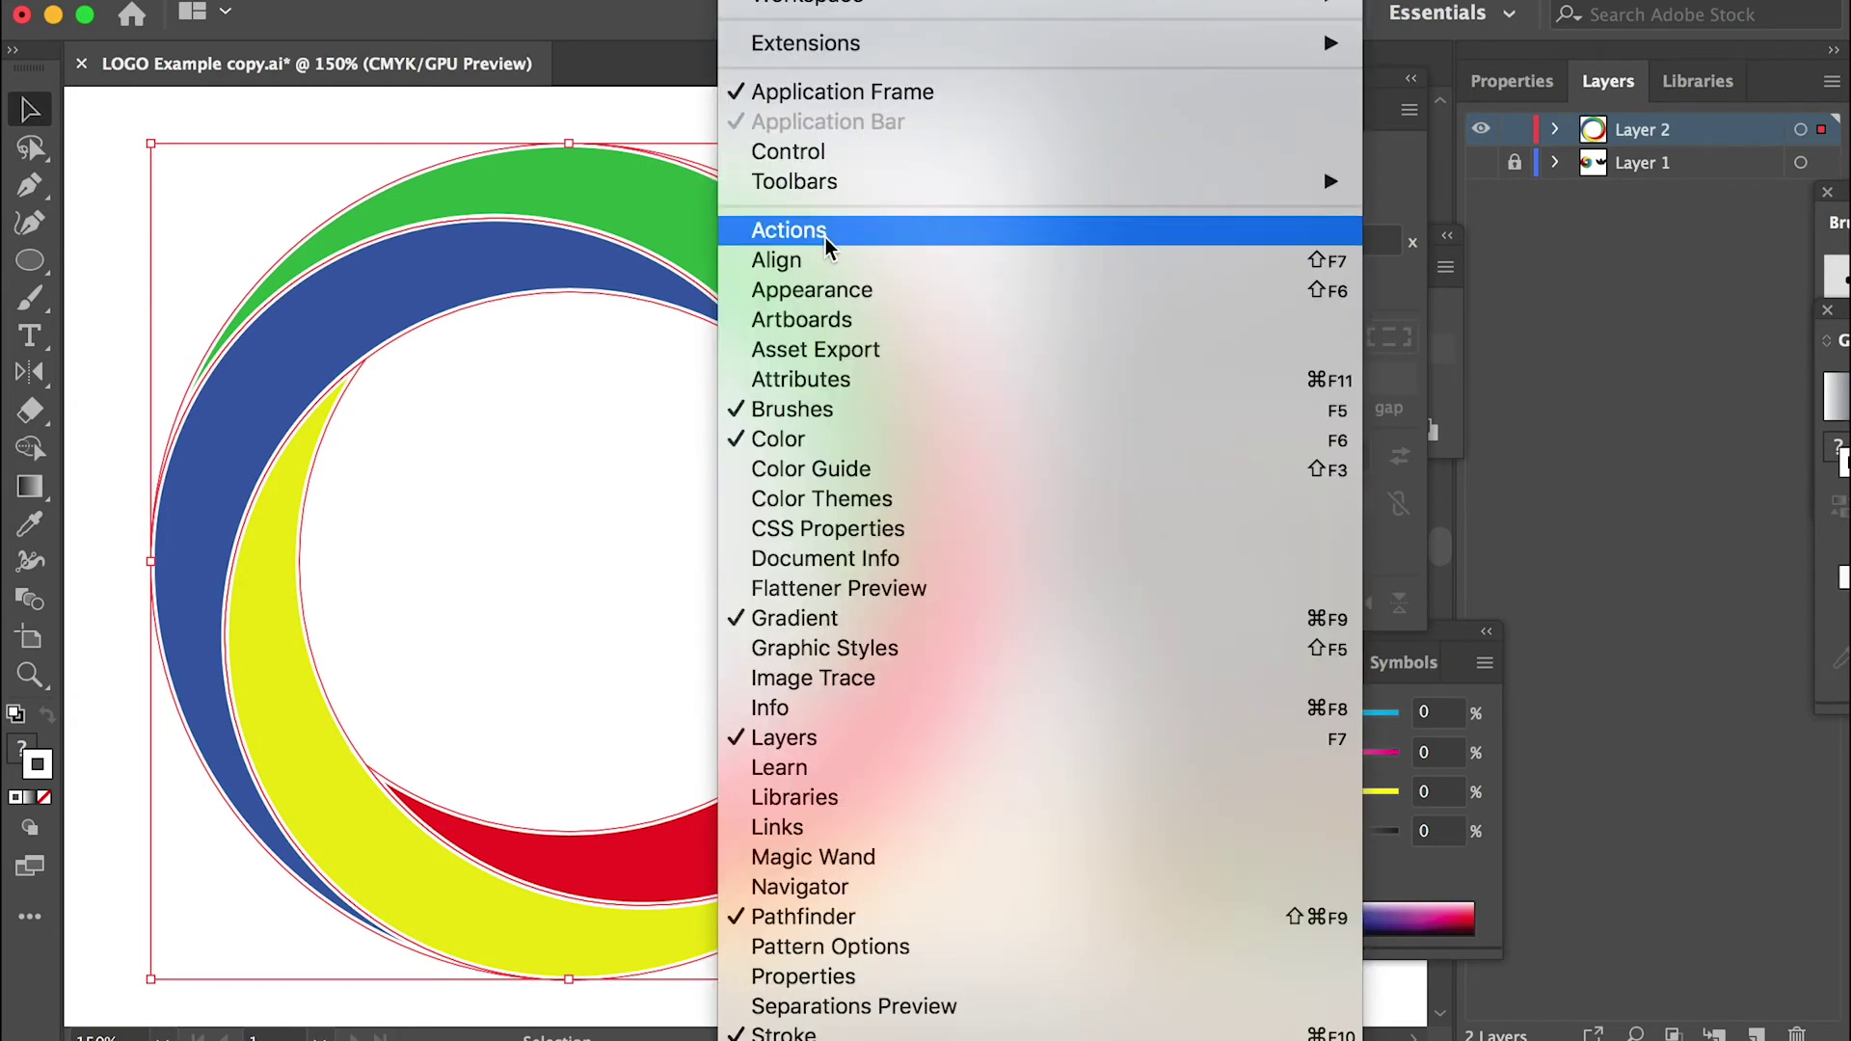
{"action": "left_click", "coordinate": [847, 406]}
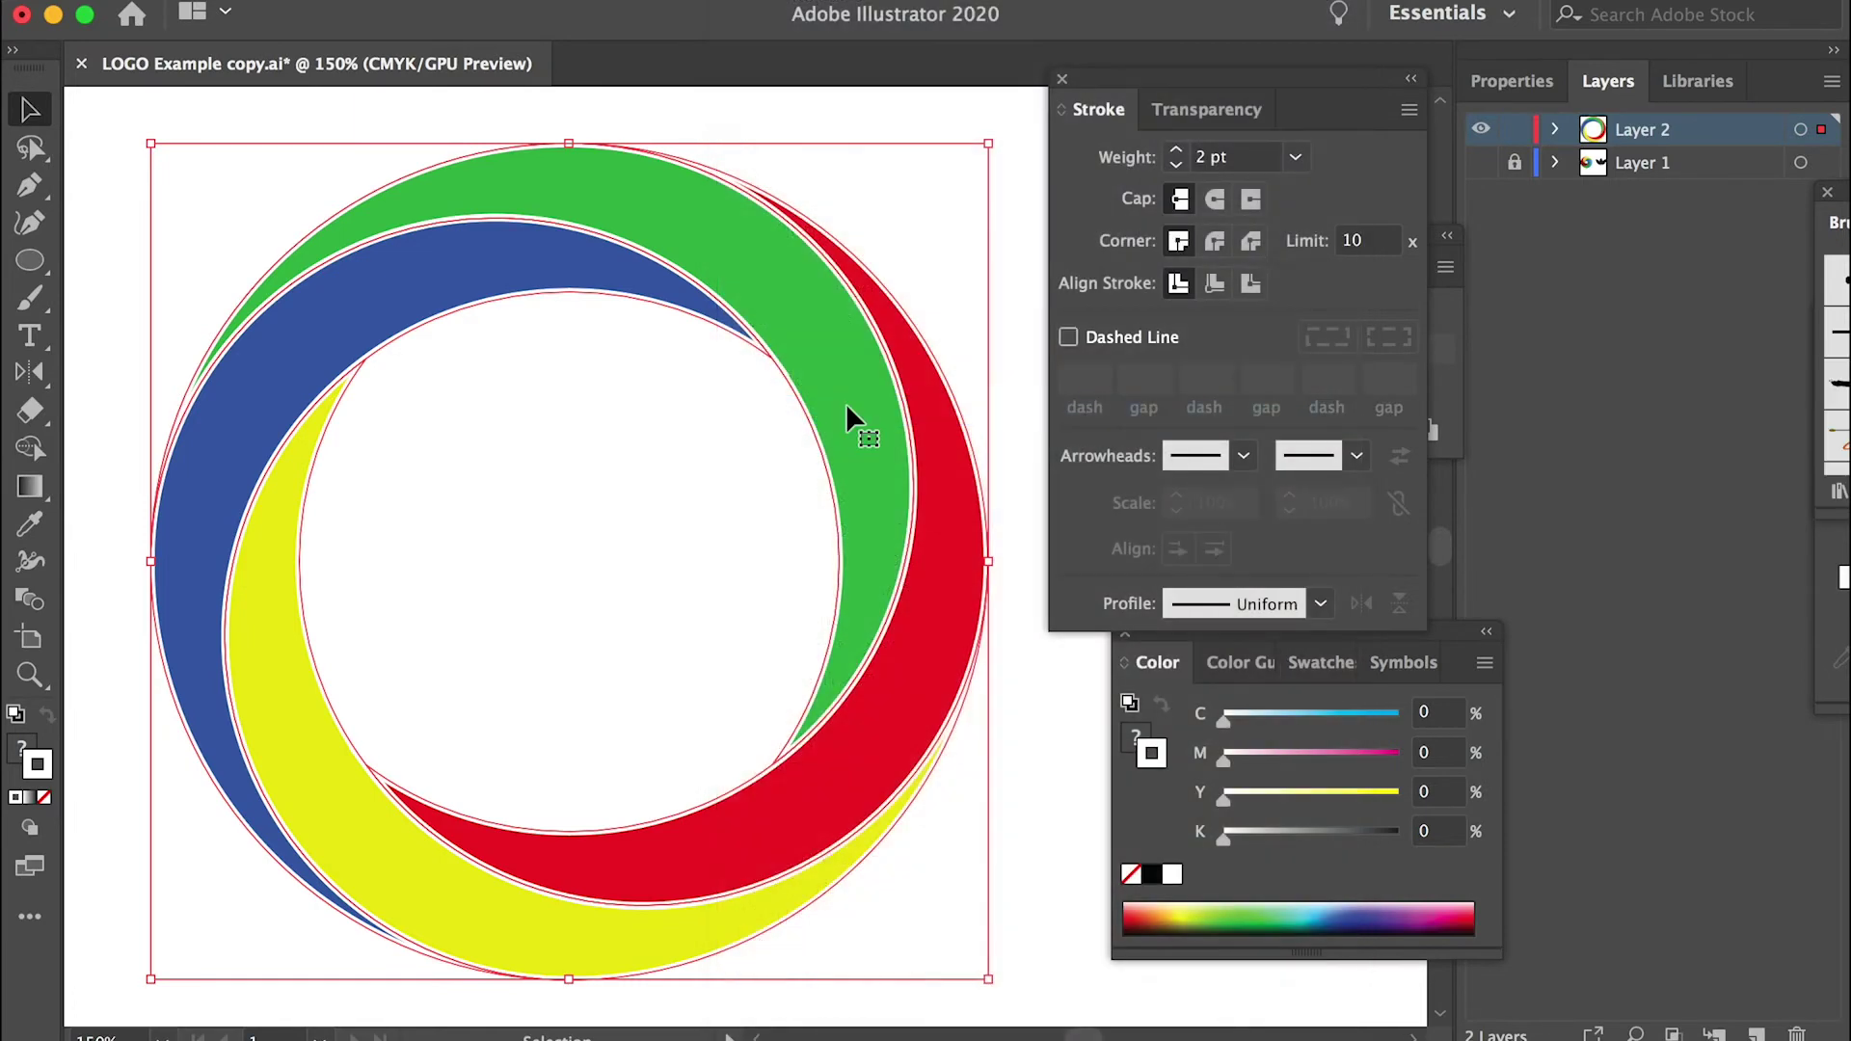
{"action": "left_click", "coordinate": [860, 588]}
{"action": "left_click_drag", "start_coordinate": [897, 371], "coordinate": [1159, 383]}
{"action": "left_click", "coordinate": [930, 199]}
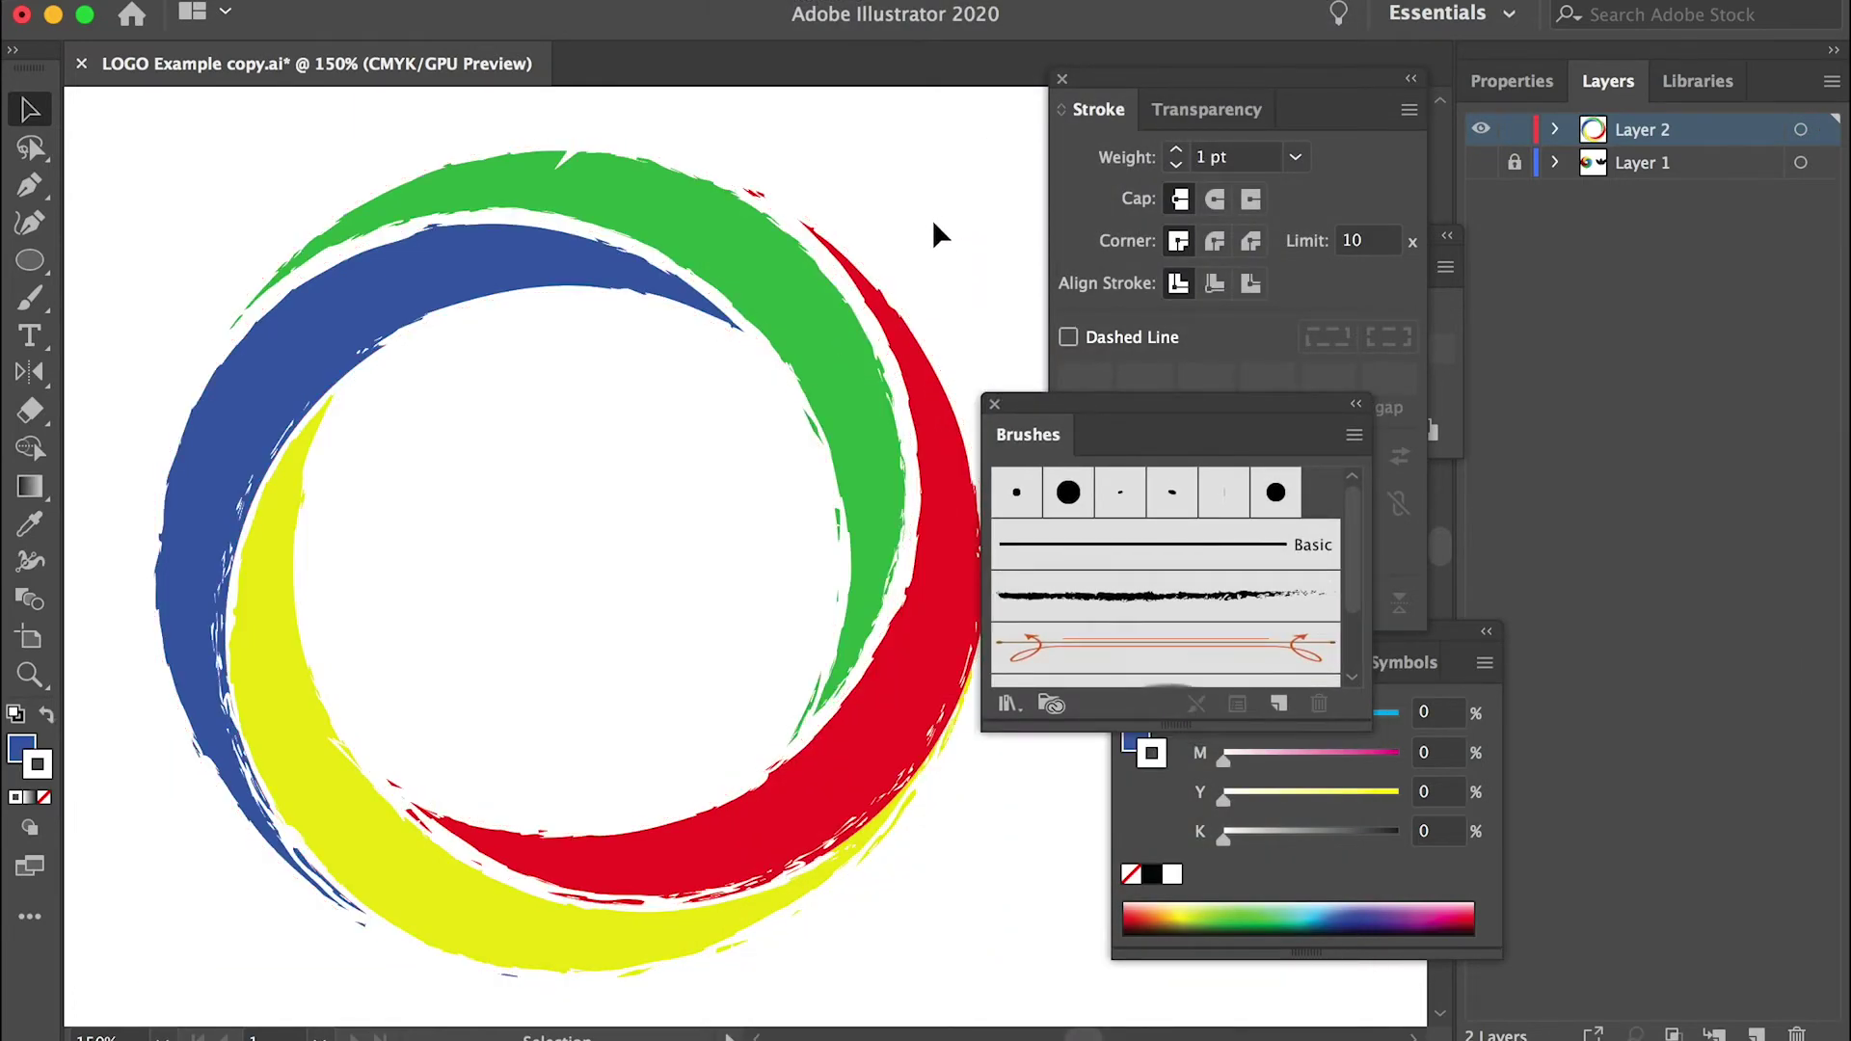
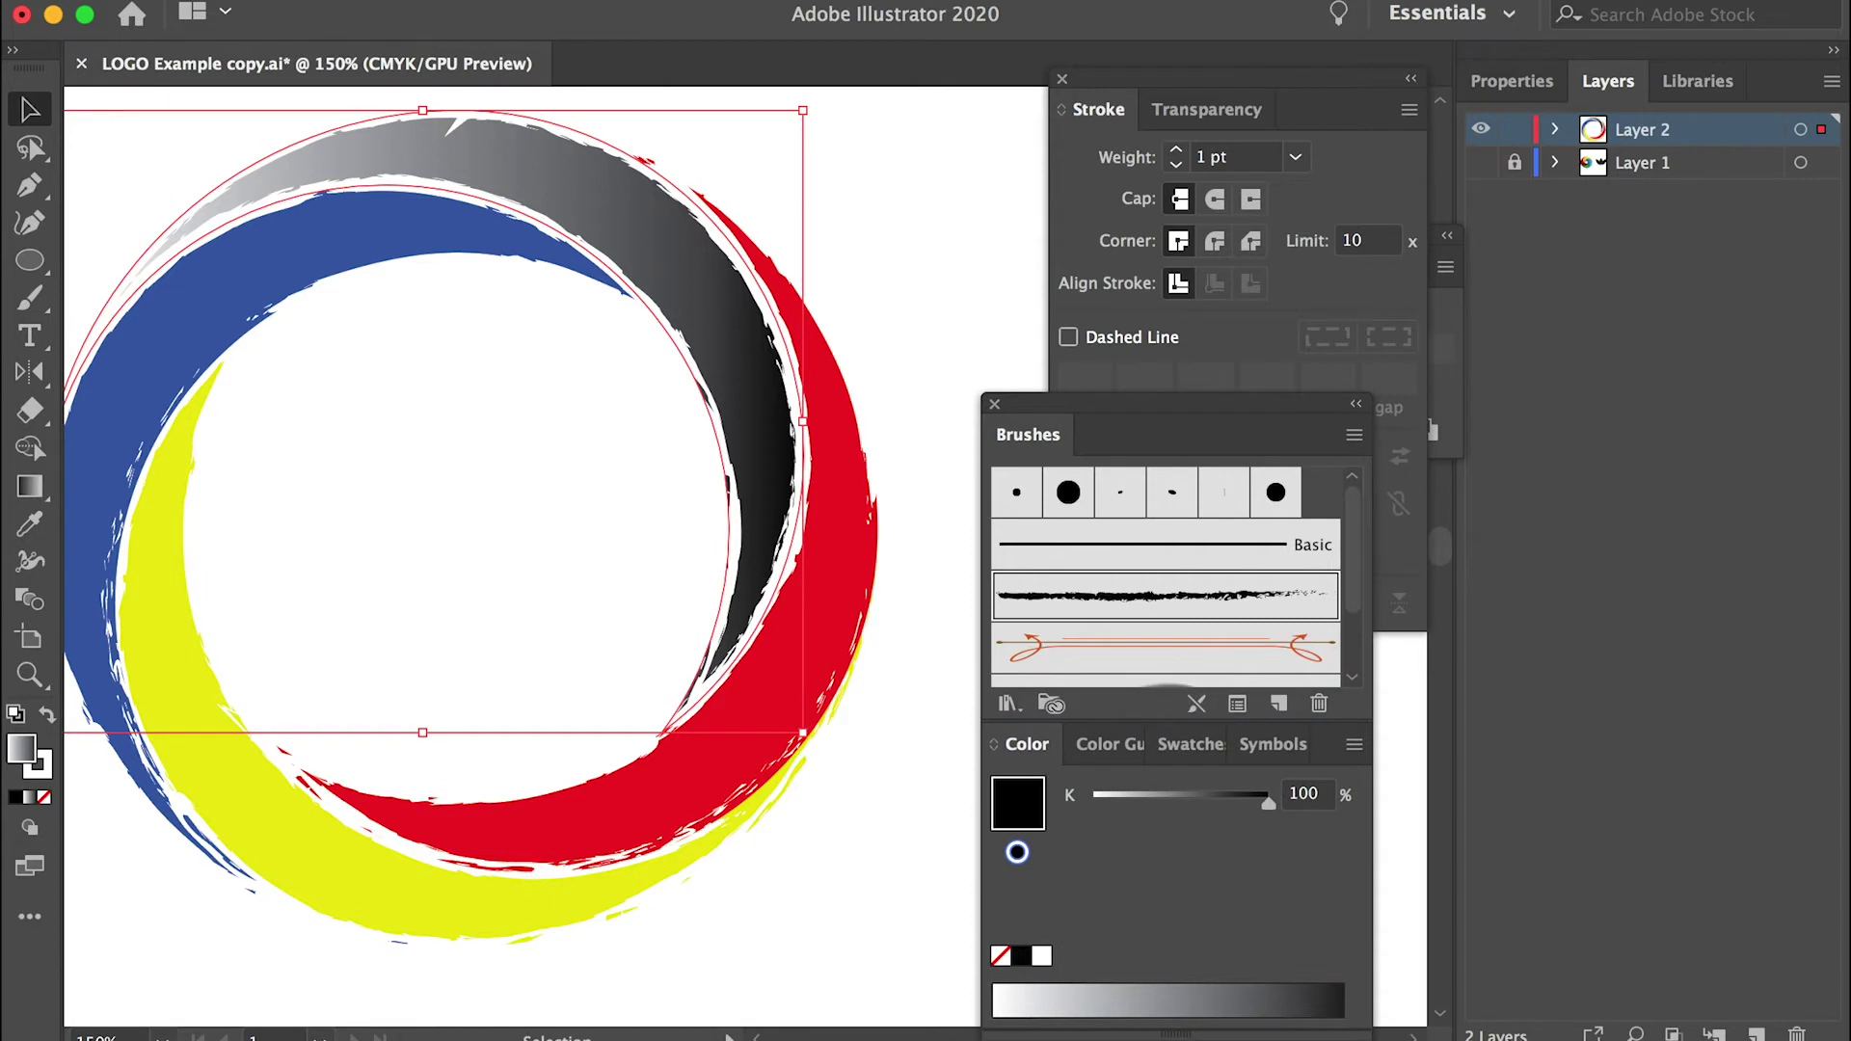
Switch the start stop of the grey gradient crescent to RGB and colour it bright green (00D419).
{"action": "mouse_move", "coordinate": [1343, 339]}
{"action": "left_mouse_down"}
{"action": "mouse_move", "coordinate": [1116, 261]}
{"action": "mouse_move", "coordinate": [1182, 213]}
{"action": "left_mouse_up"}
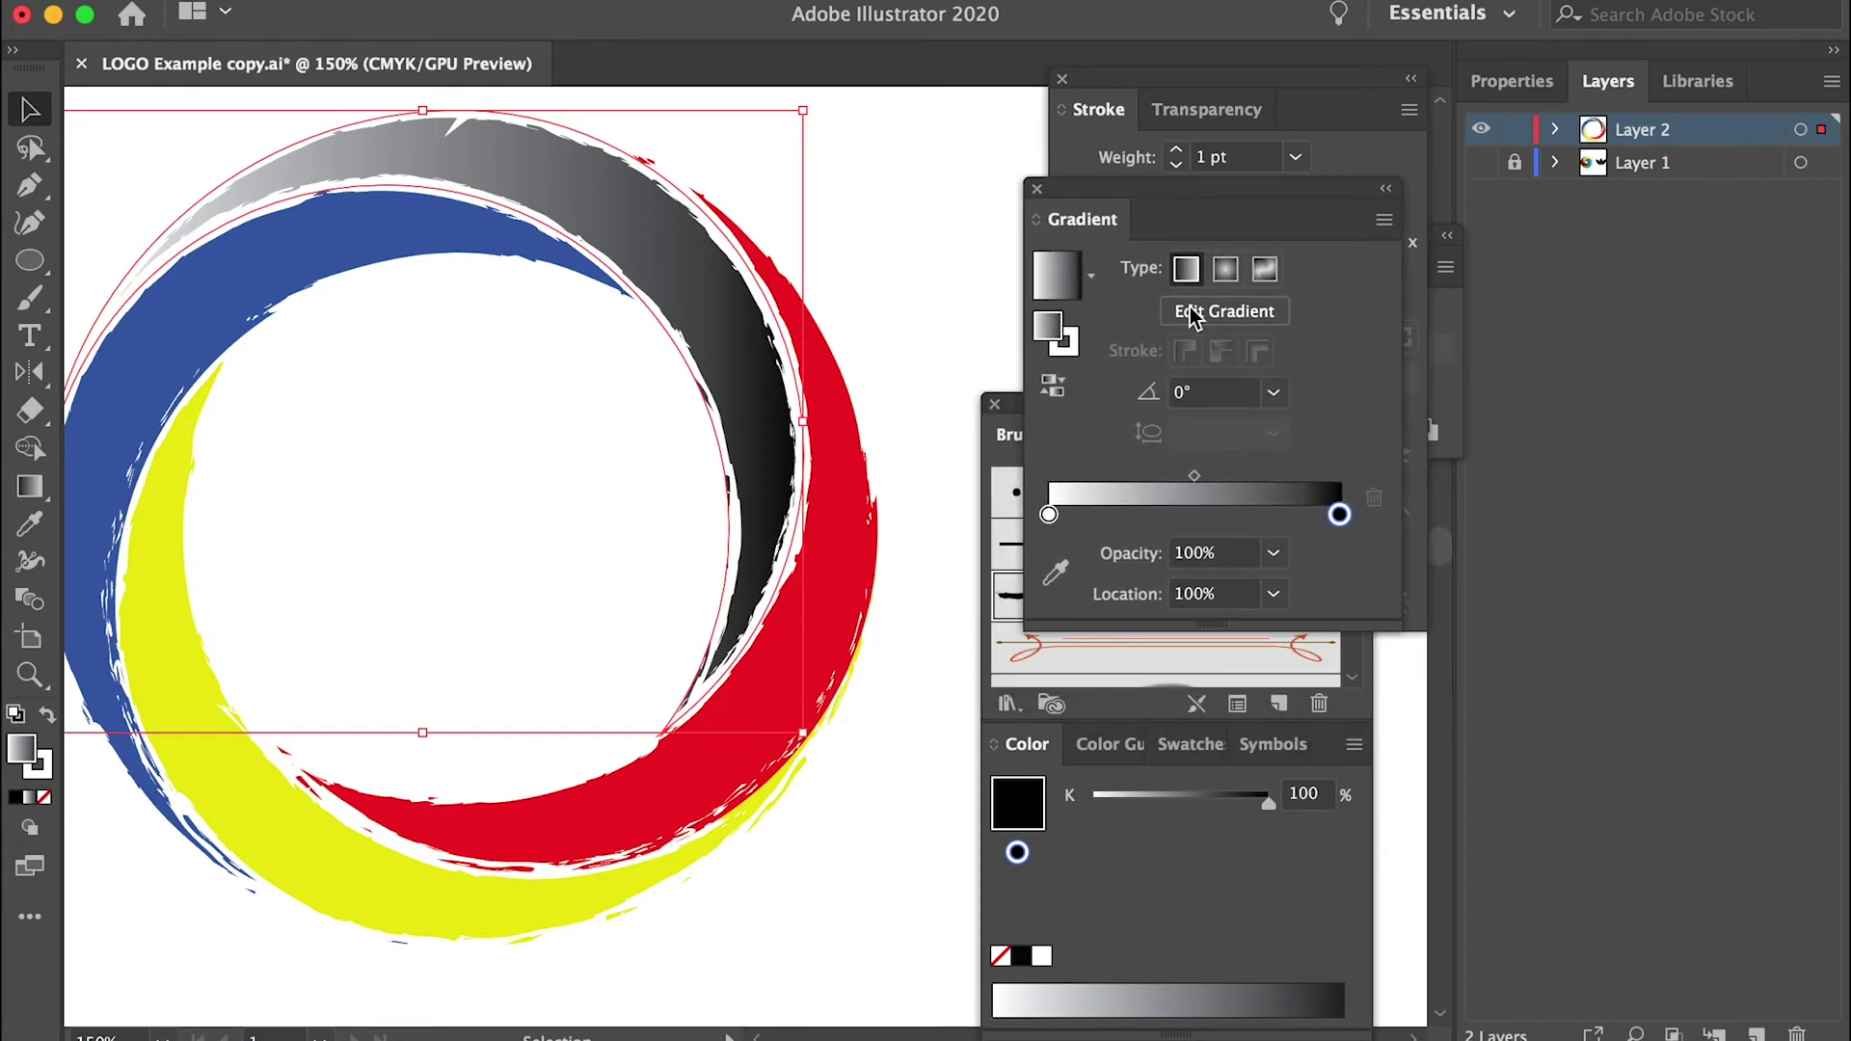
{"action": "double_click", "coordinate": [1049, 513]}
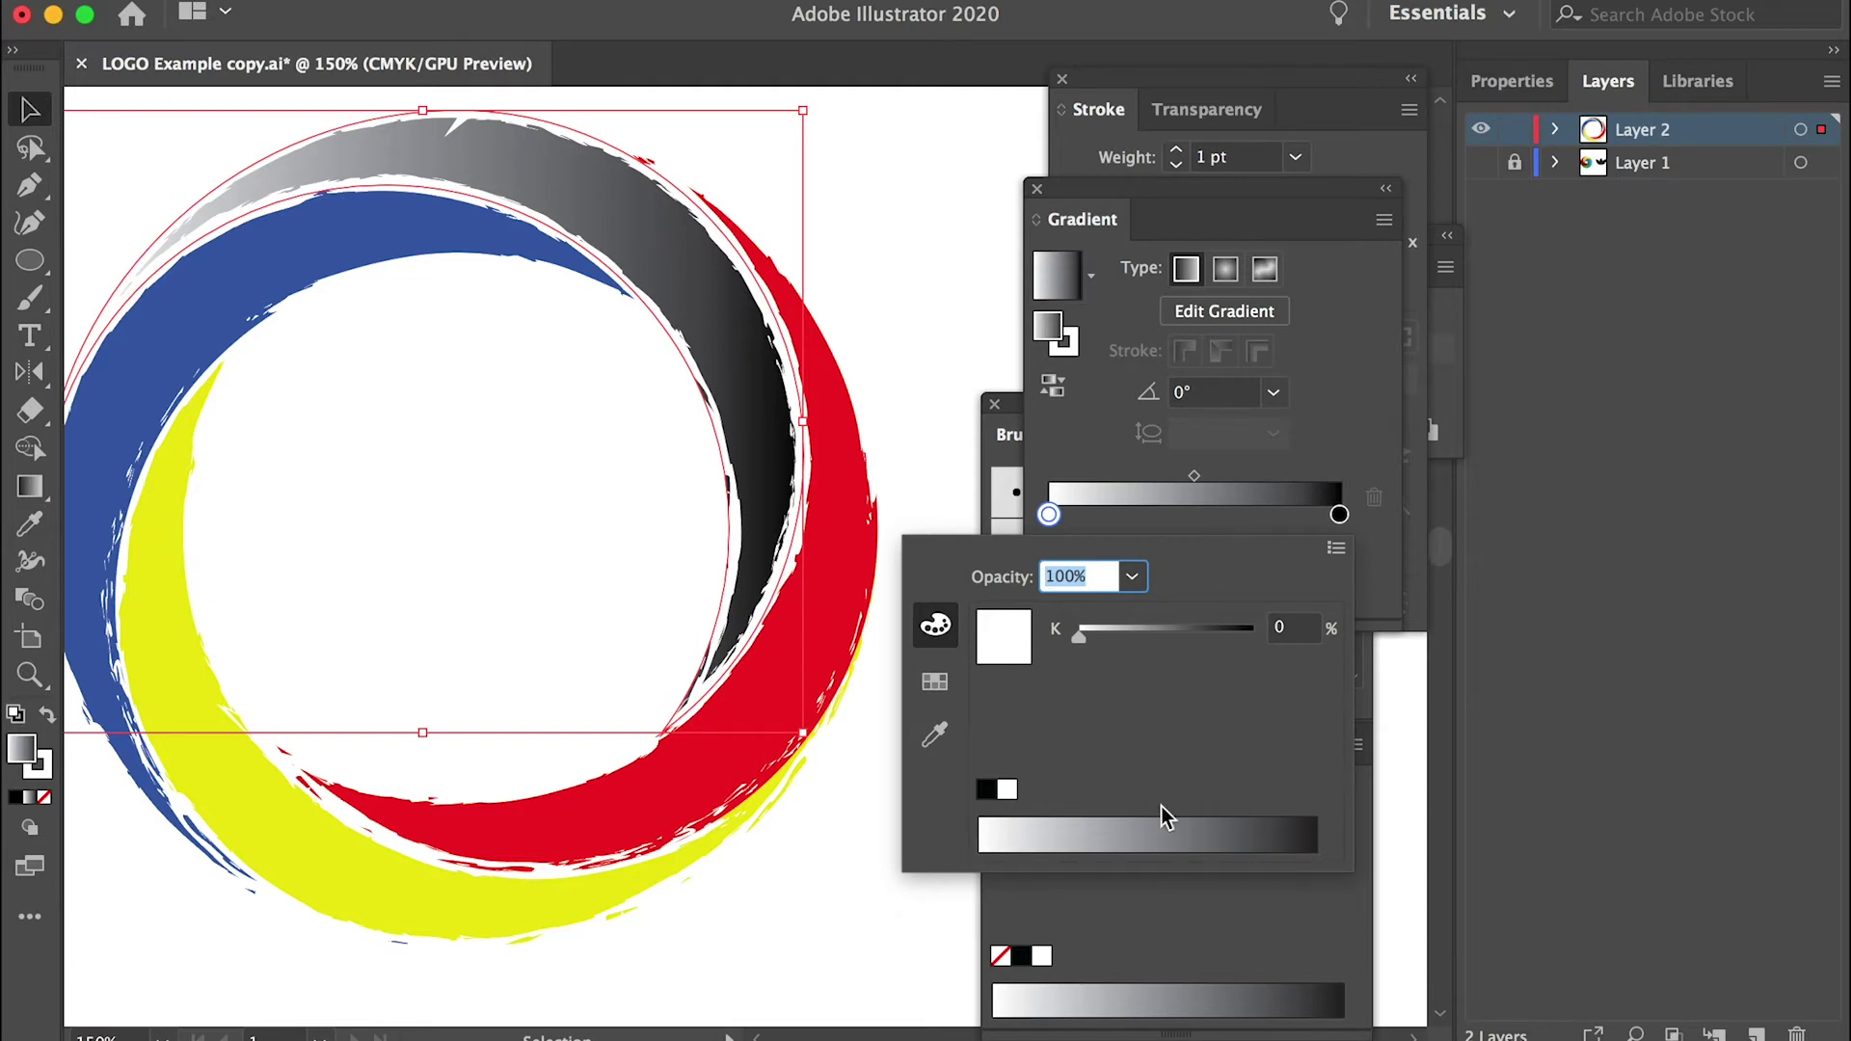
{"action": "left_click", "coordinate": [1337, 548]}
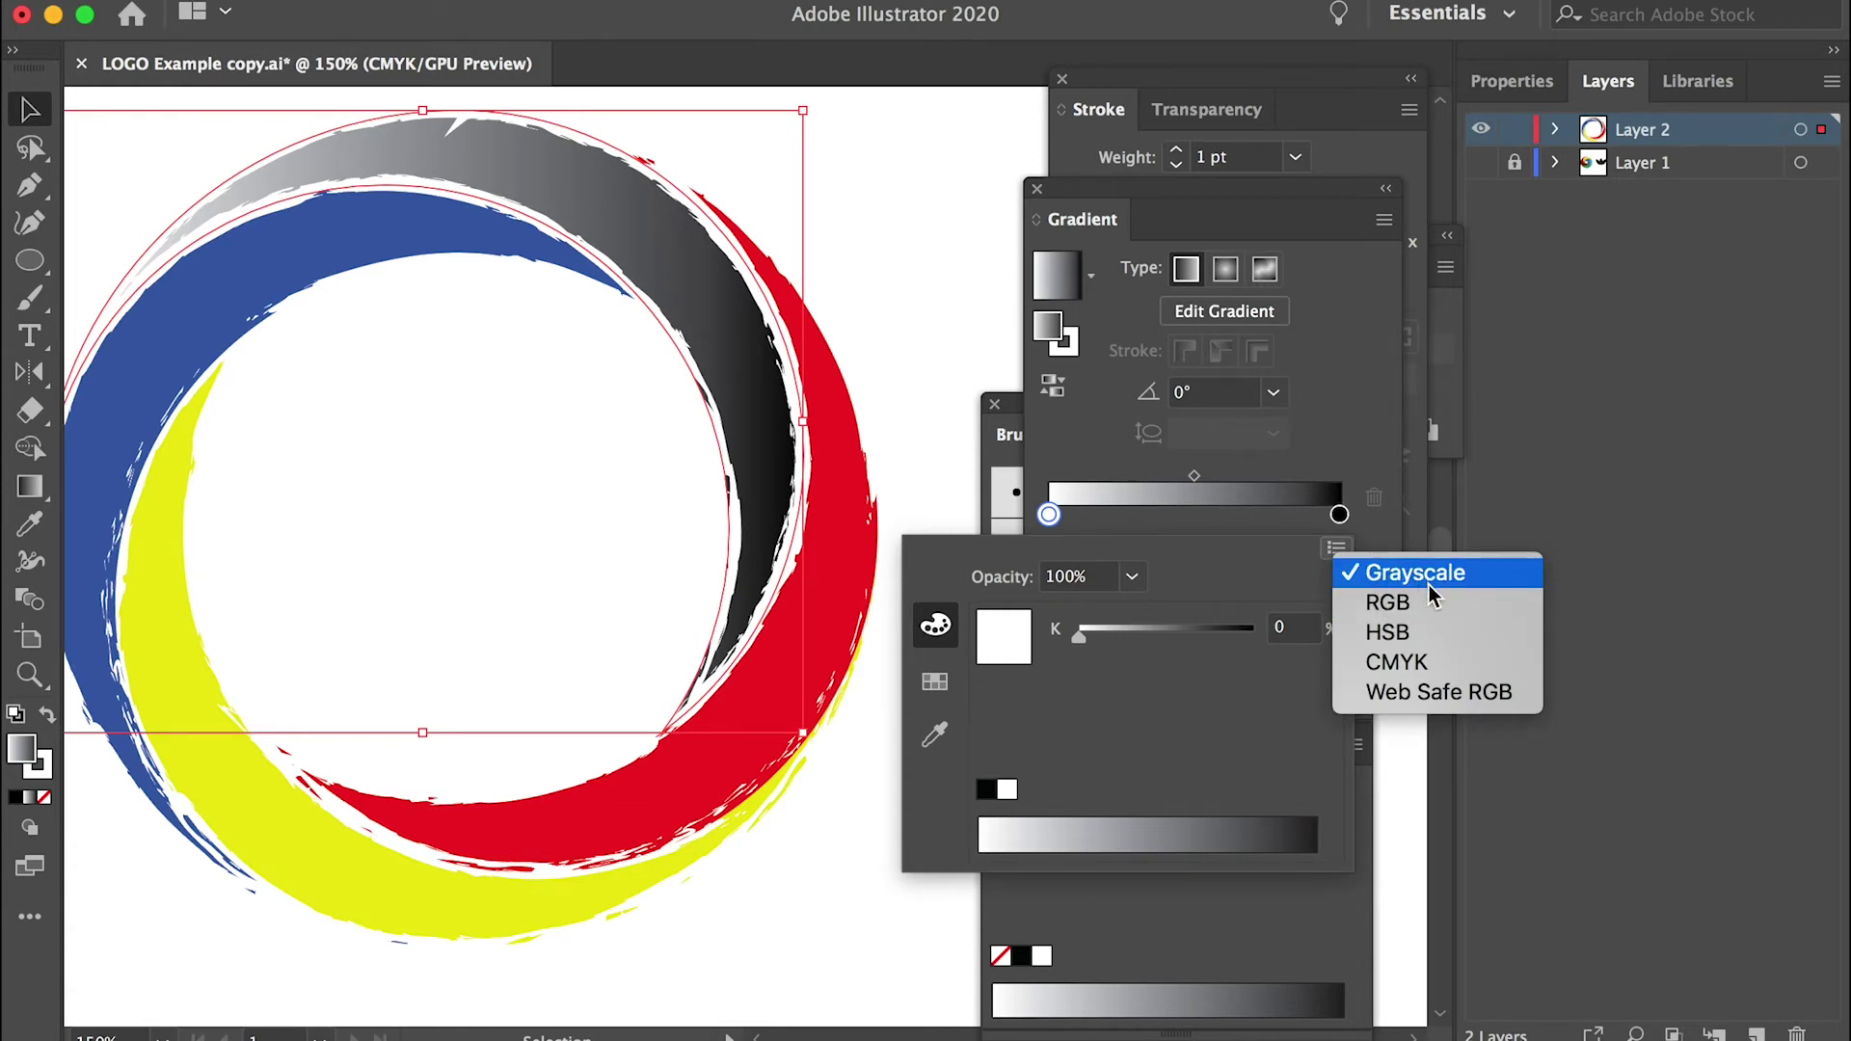
{"action": "left_click", "coordinate": [1395, 604]}
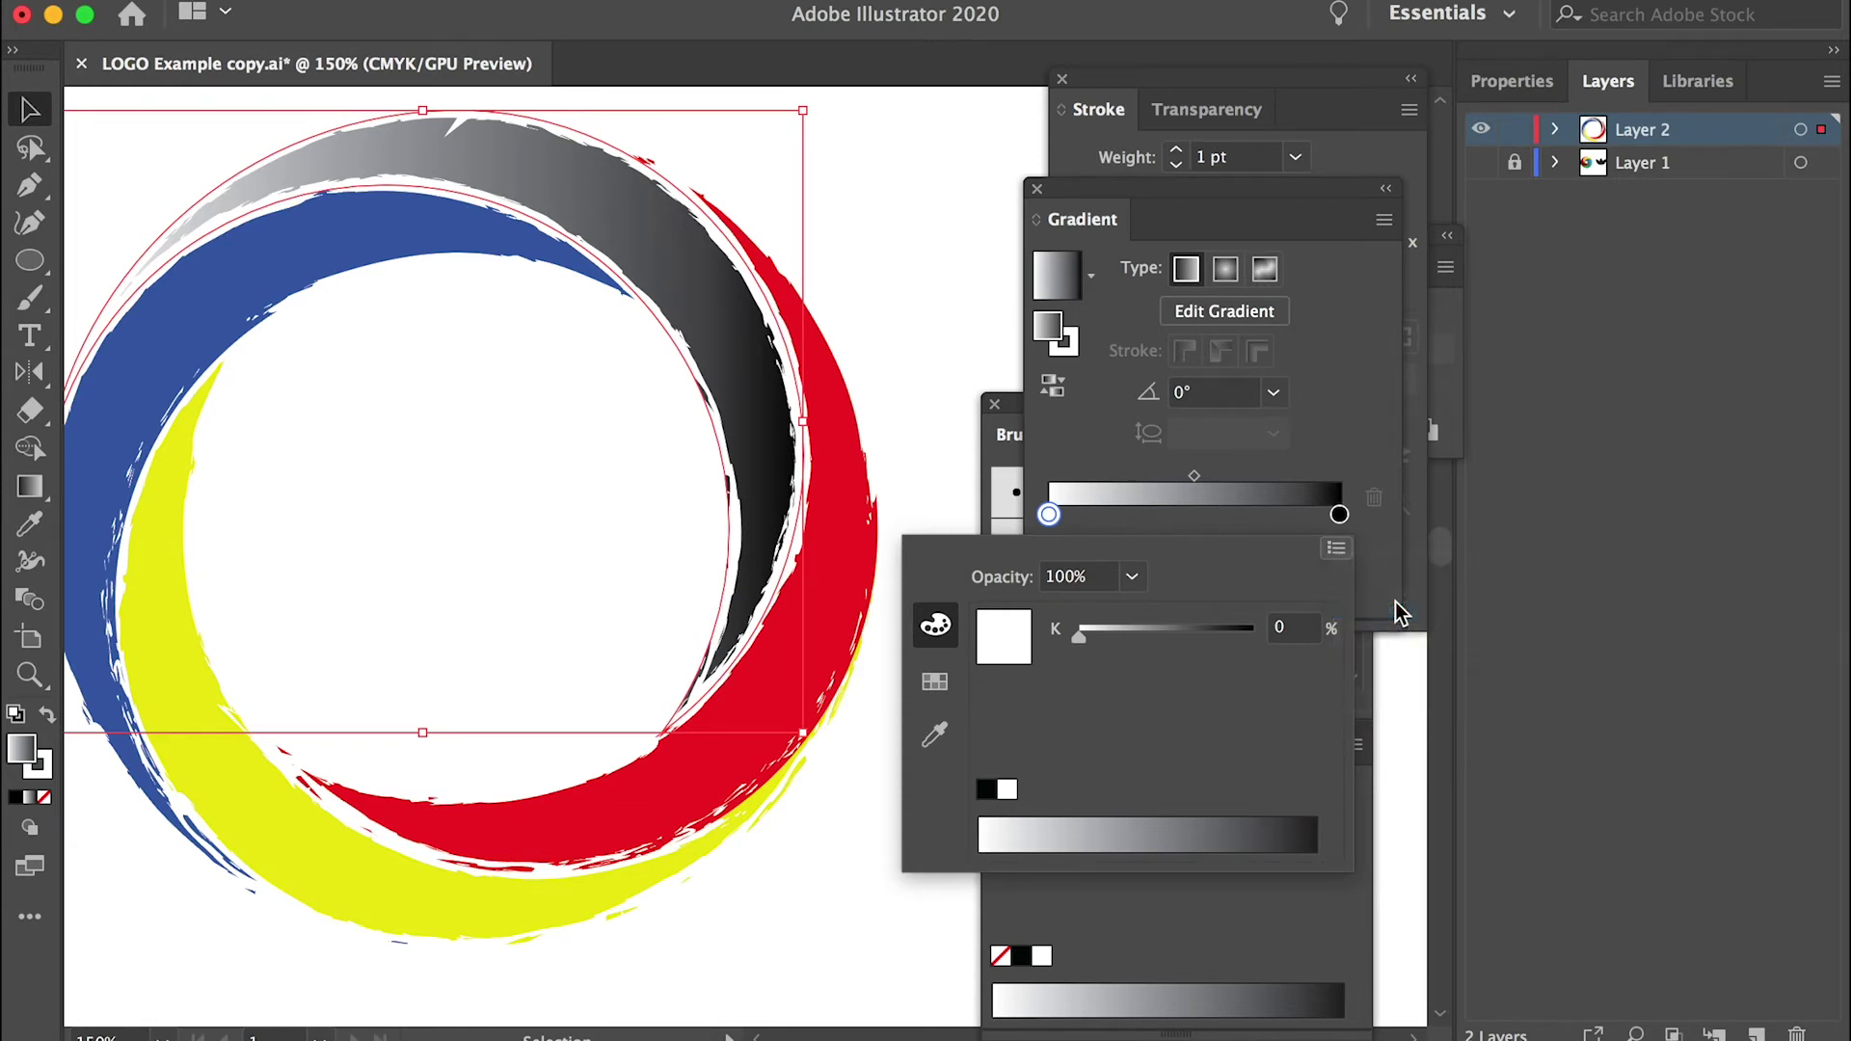
{"action": "left_click", "coordinate": [1106, 824]}
{"action": "left_click_drag", "start_coordinate": [1104, 827], "coordinate": [1095, 831]}
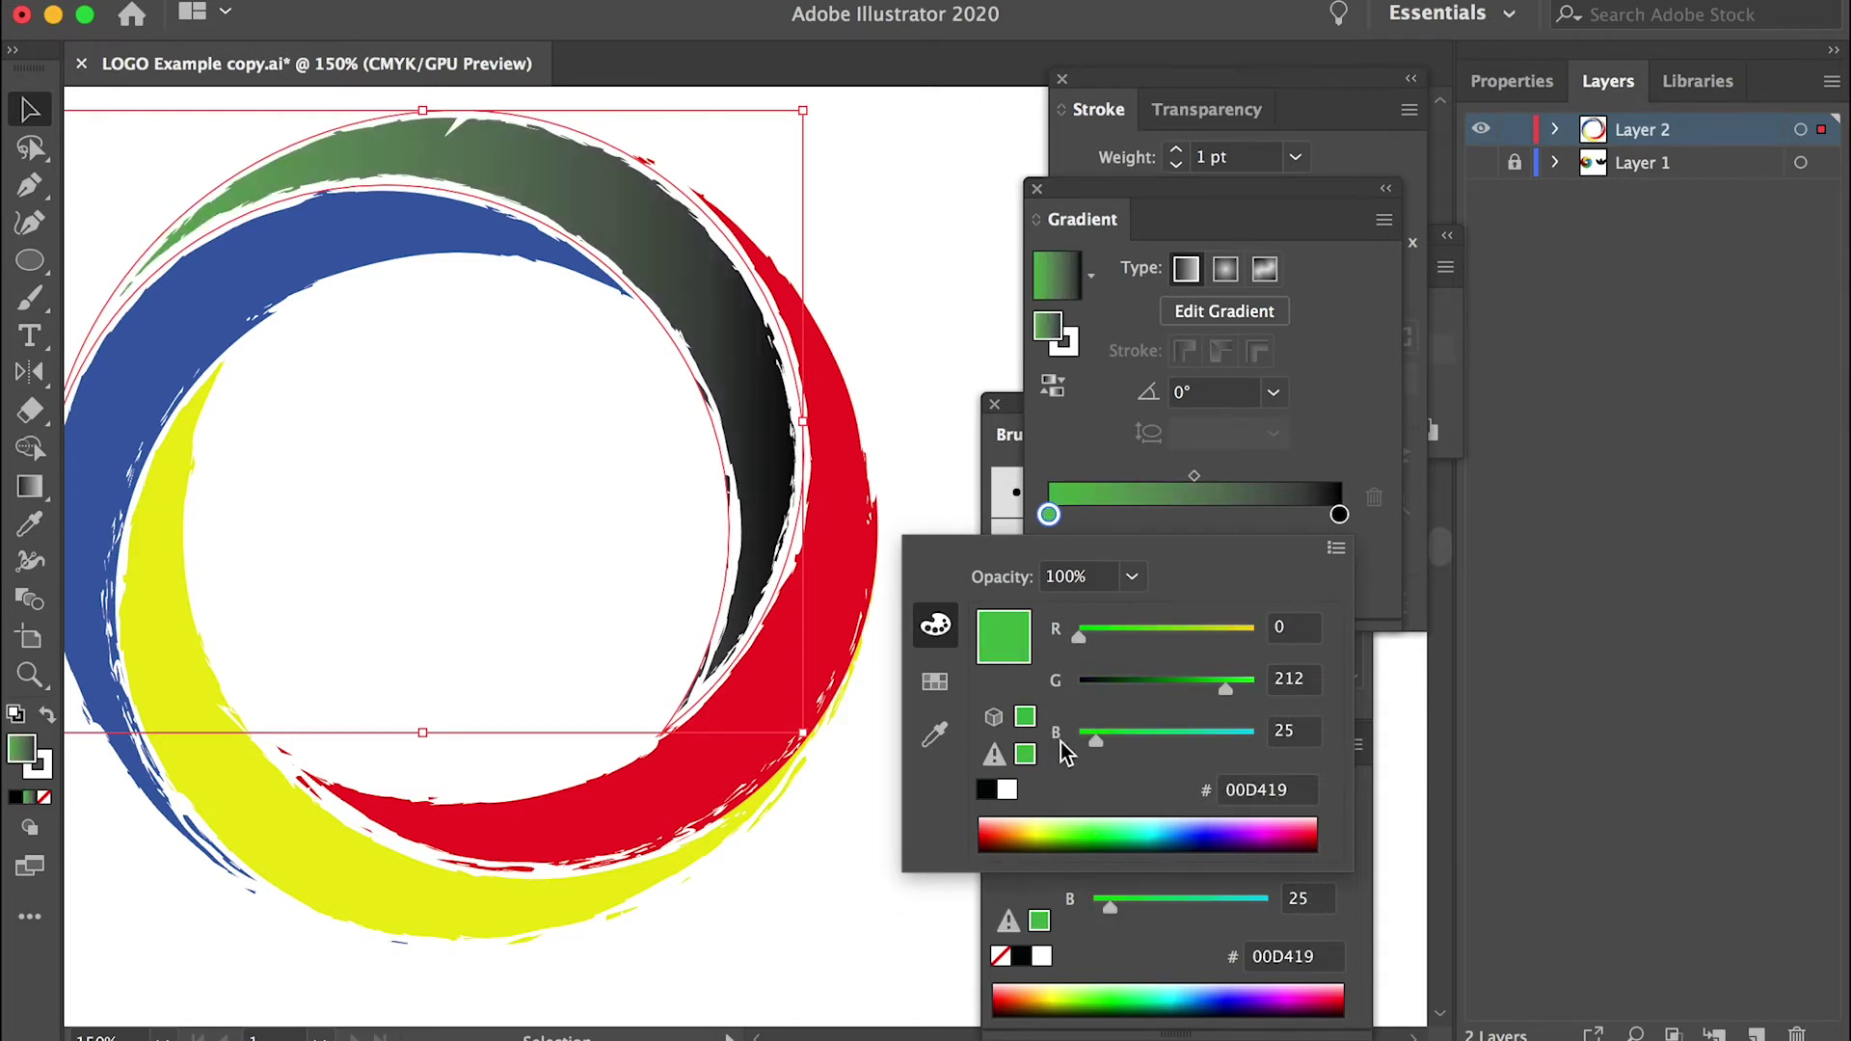
Switch the end stop of the same crescent's gradient to RGB and colour it dark green (006A1E).
{"action": "left_click", "coordinate": [1303, 562]}
{"action": "double_click", "coordinate": [1302, 563]}
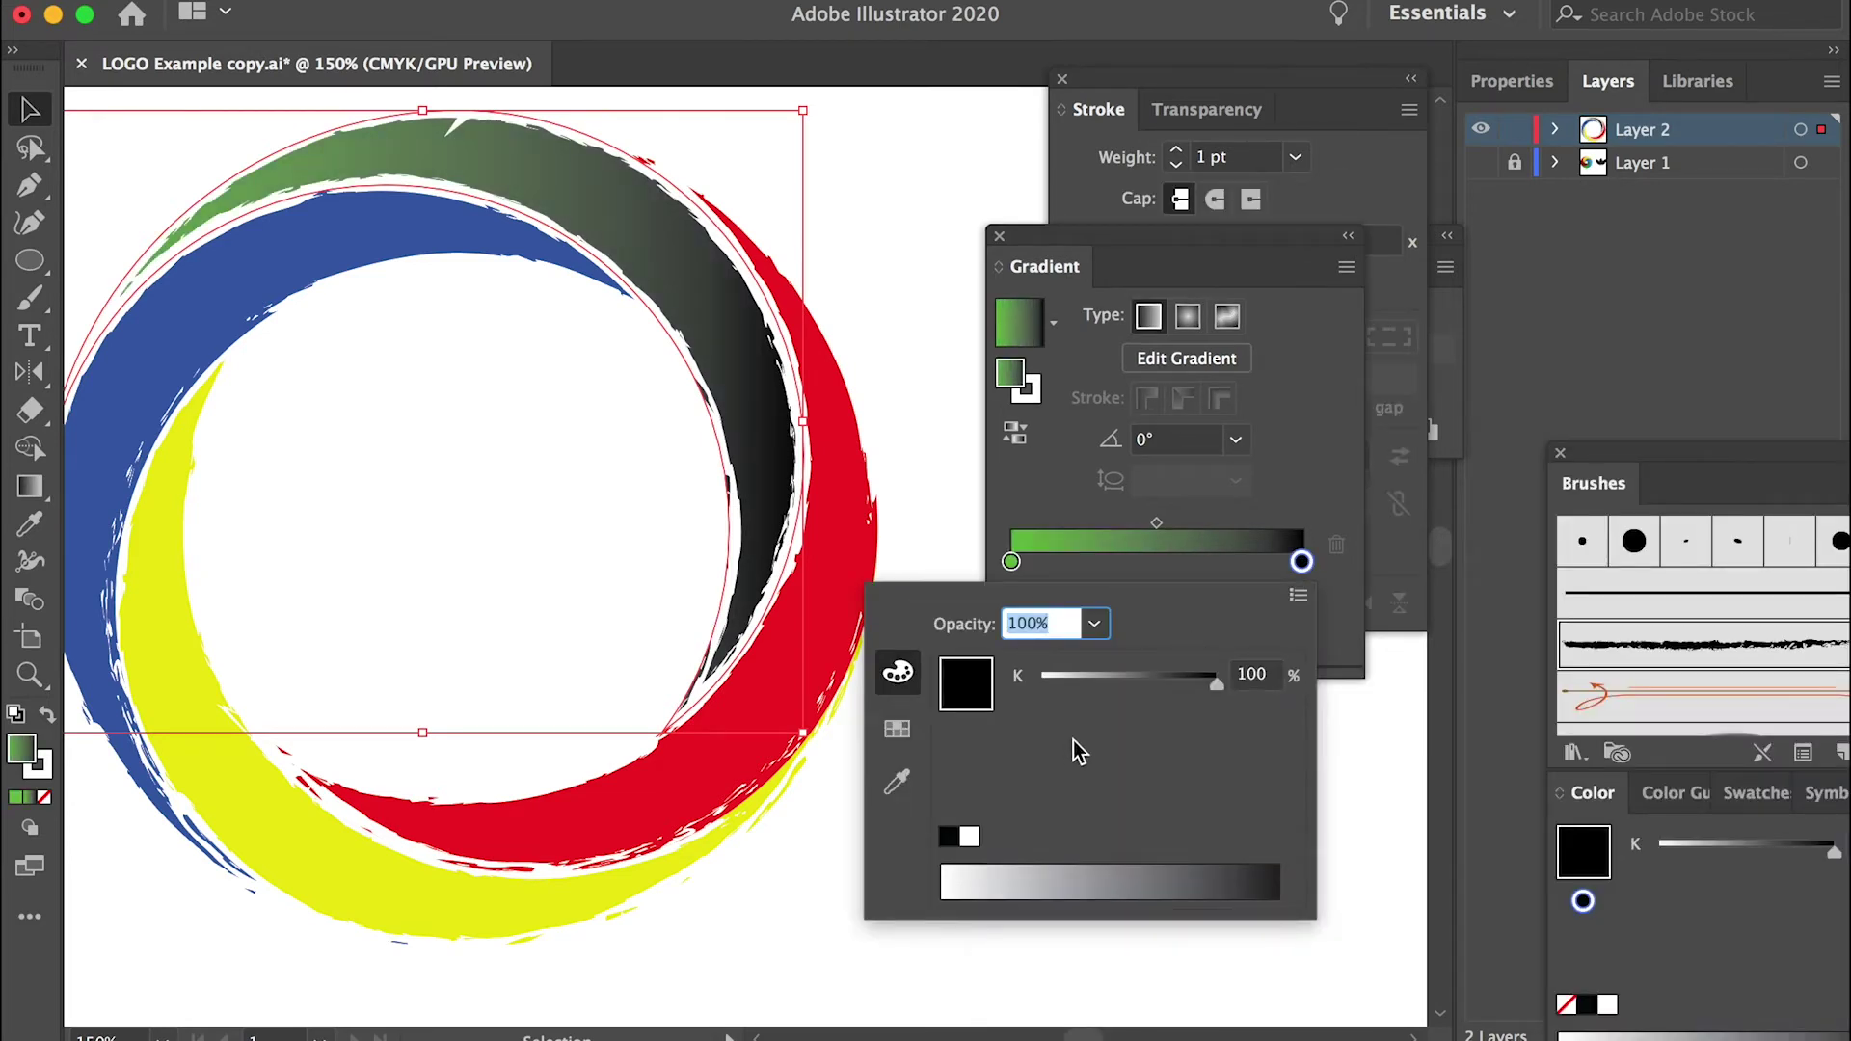
{"action": "left_click", "coordinate": [1298, 595]}
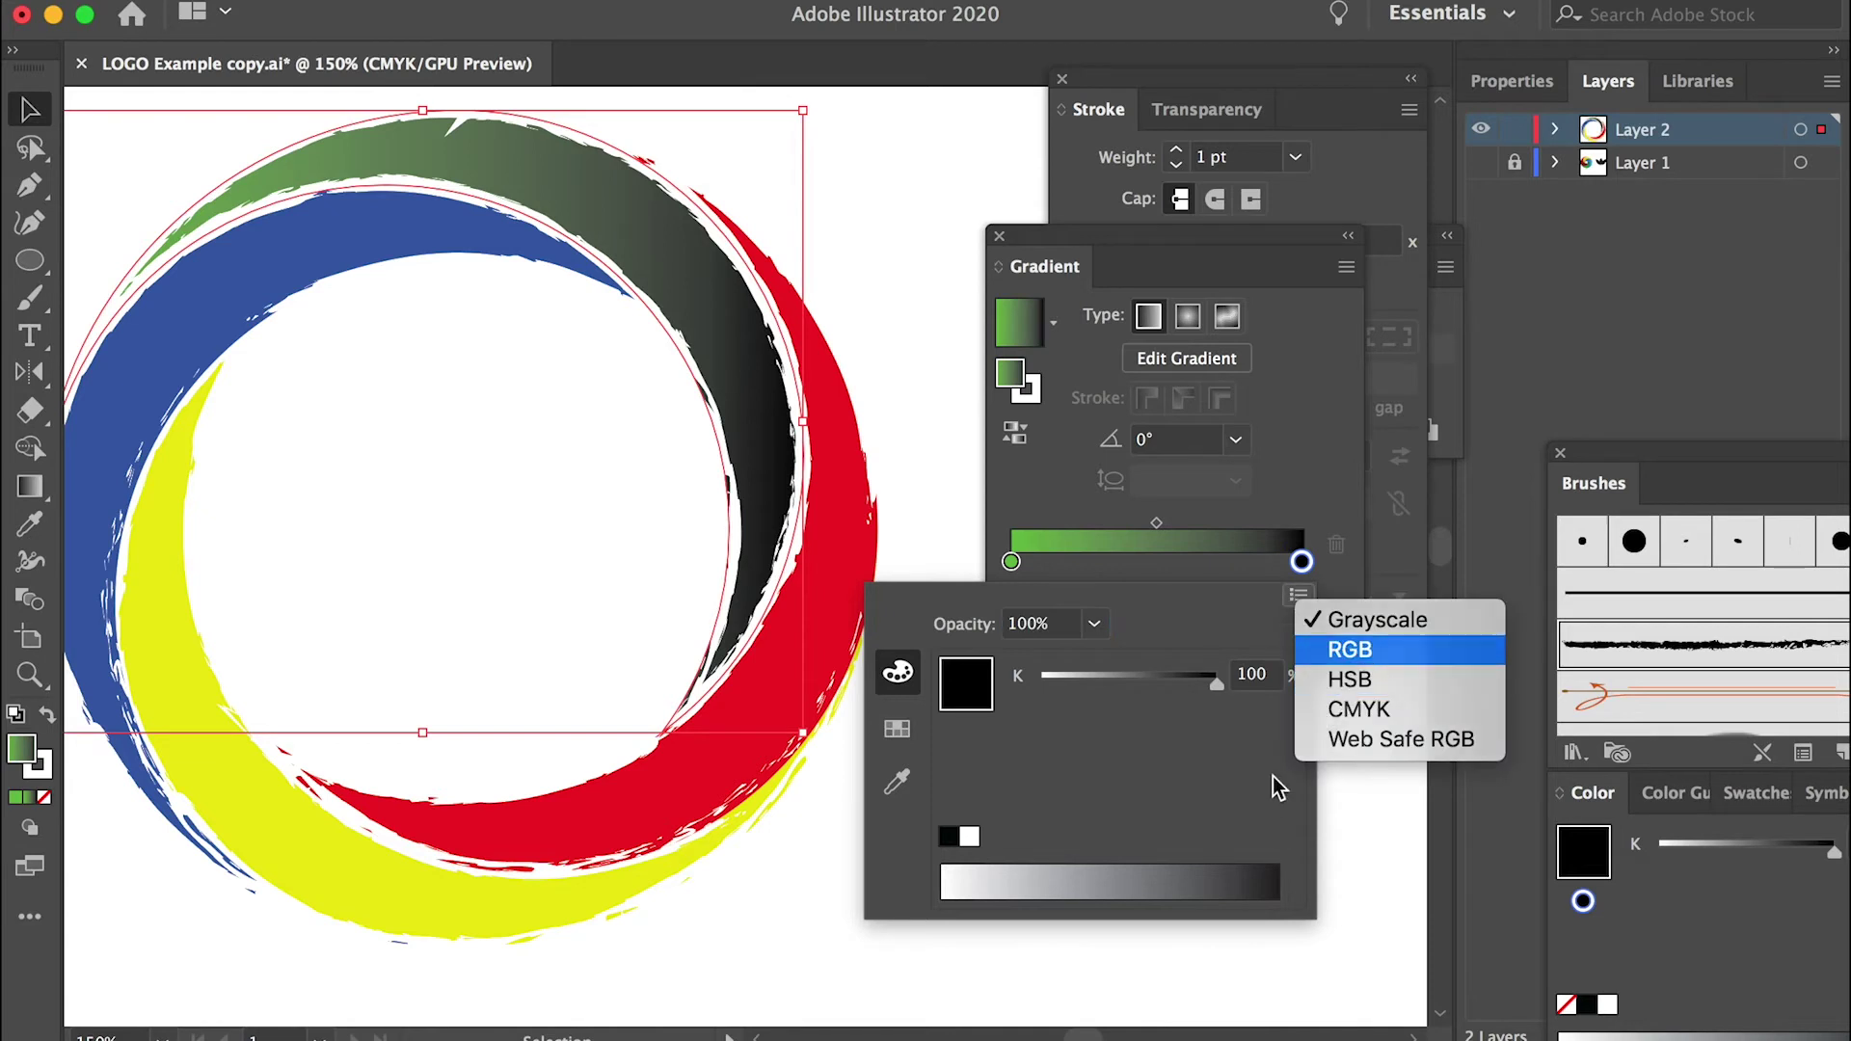
{"action": "left_click", "coordinate": [1350, 650]}
{"action": "left_click", "coordinate": [1072, 887]}
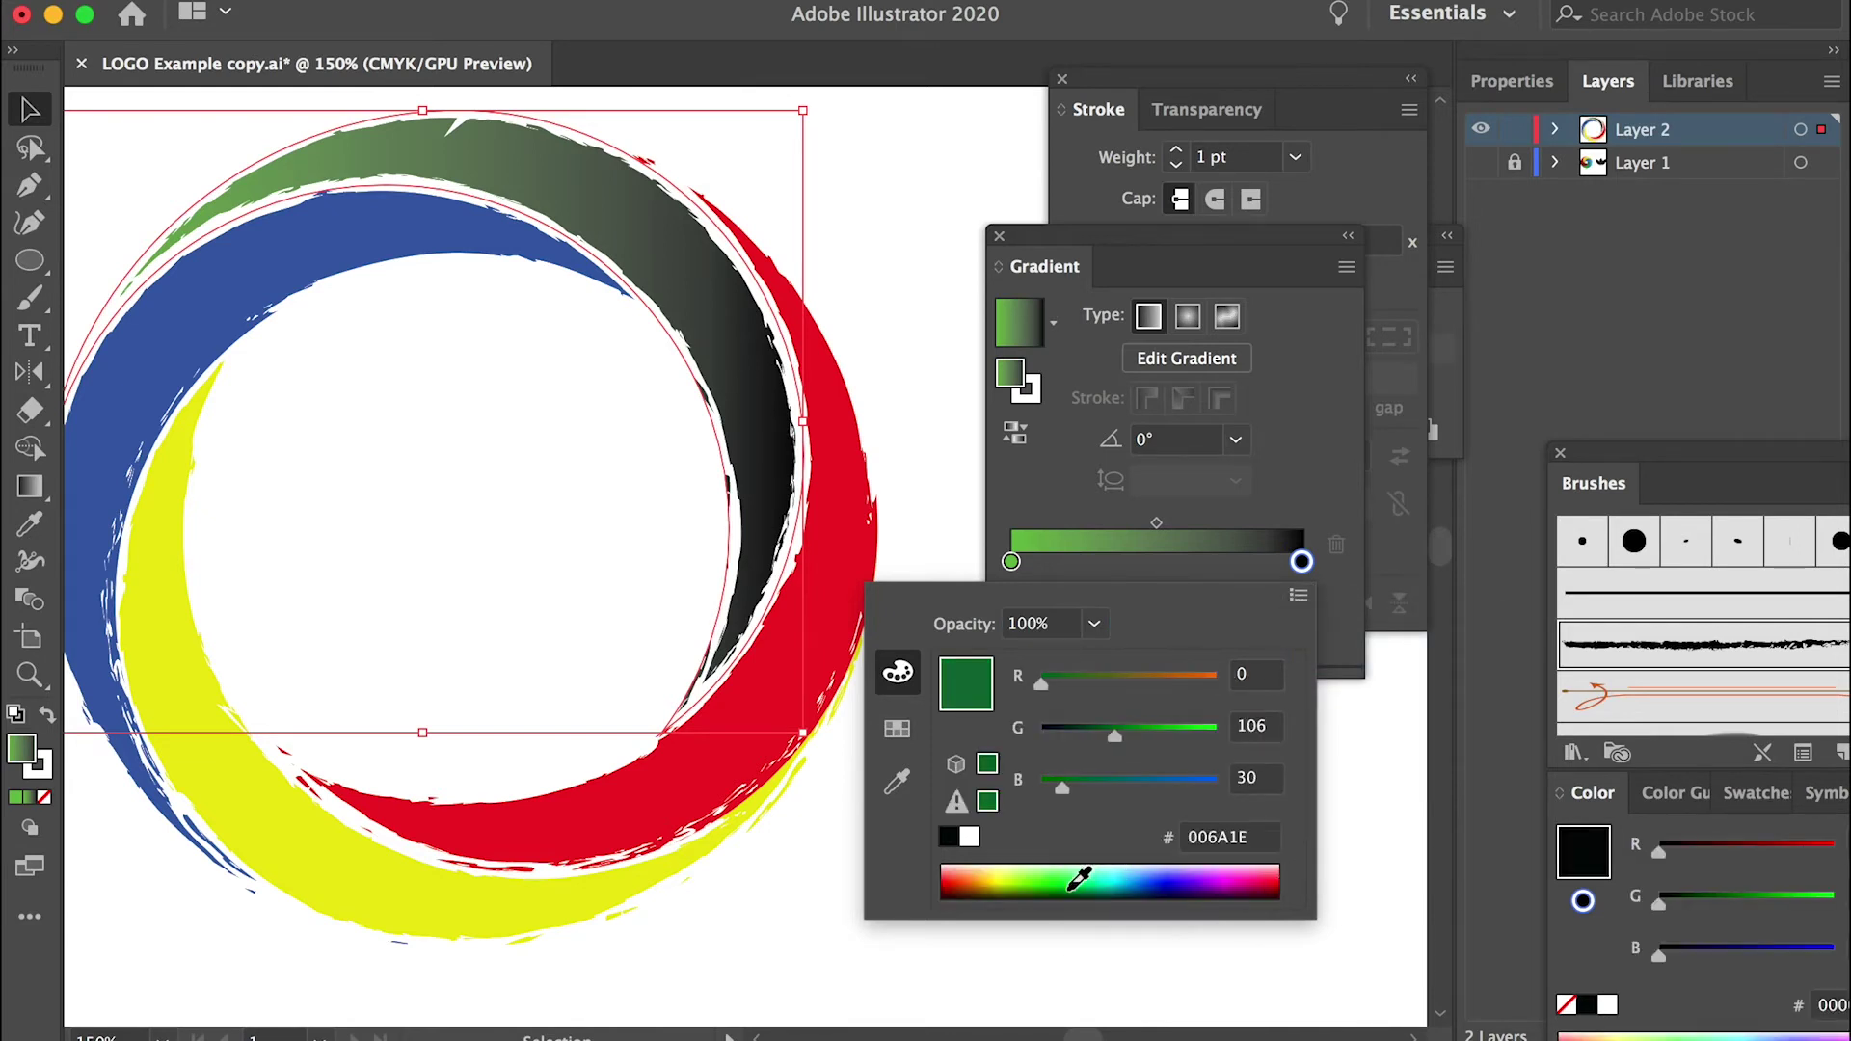
{"action": "left_click", "coordinate": [1339, 499]}
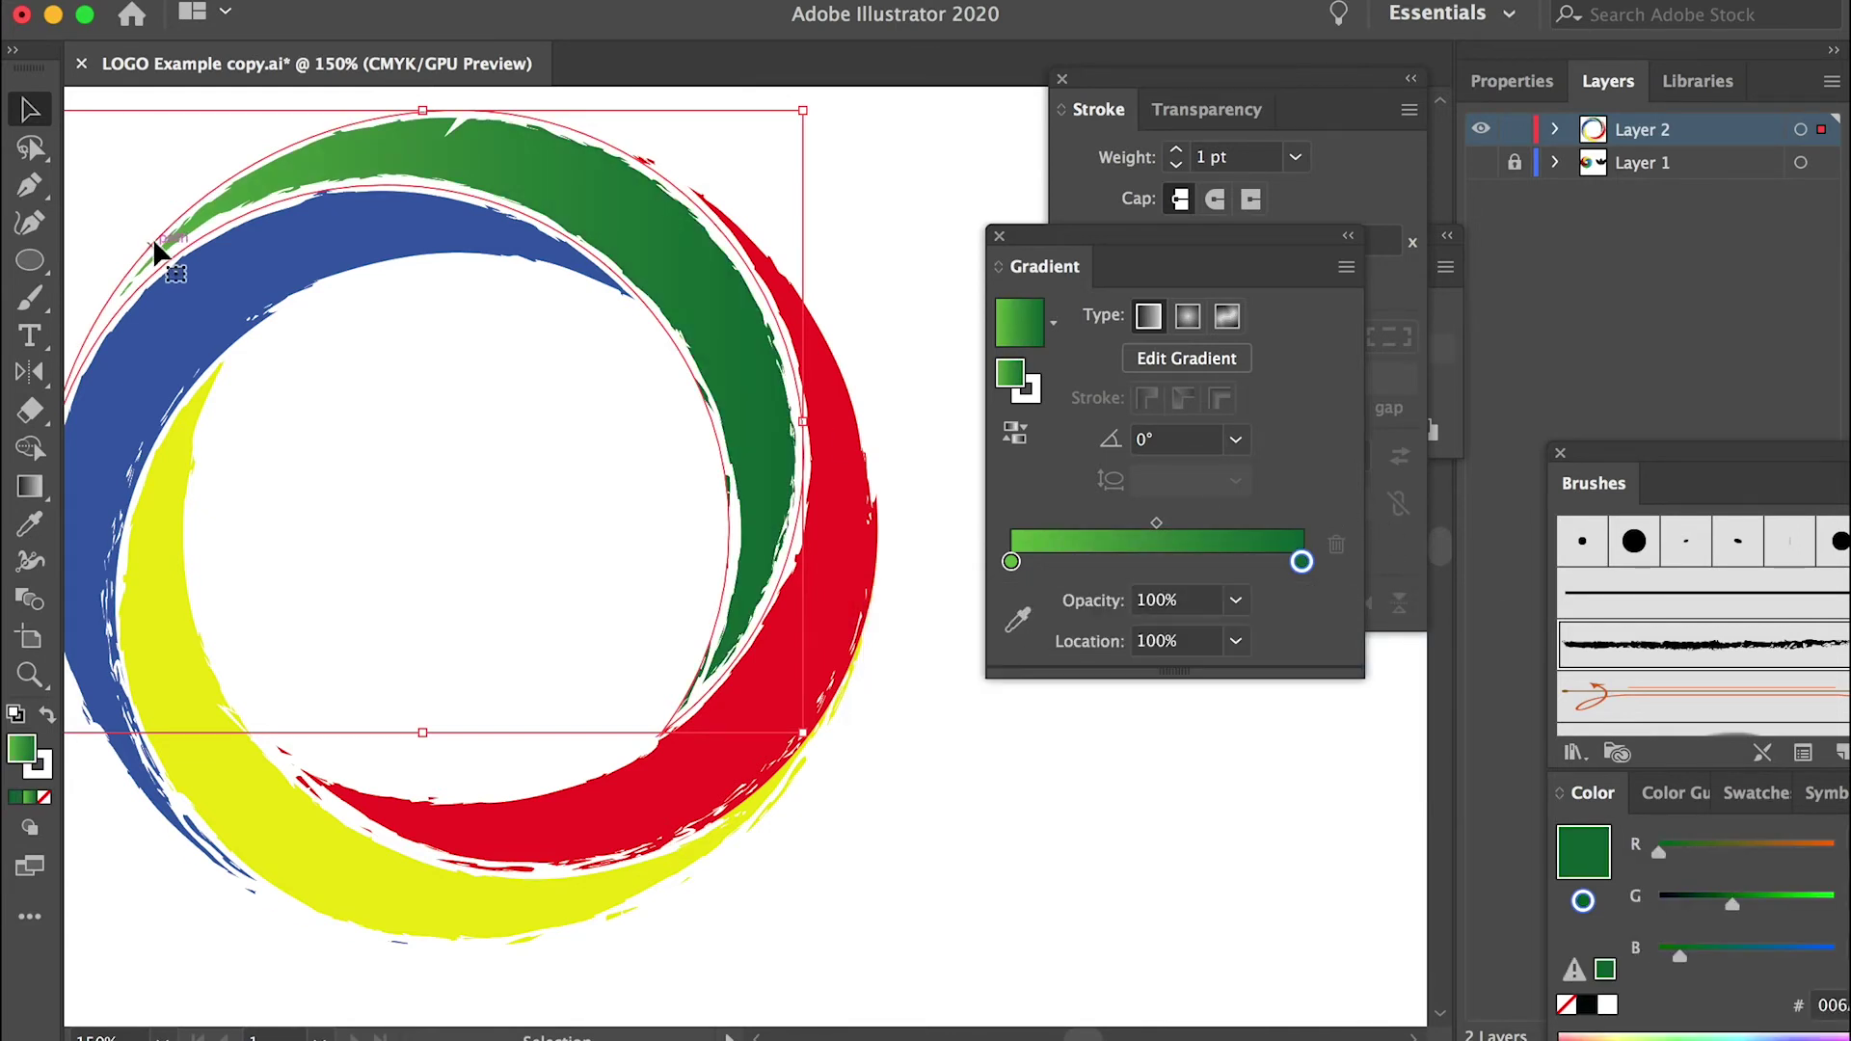
Recolour the start stop of the green crescent's gradient to a lighter yellow-green.
{"action": "double_click", "coordinate": [1010, 563]}
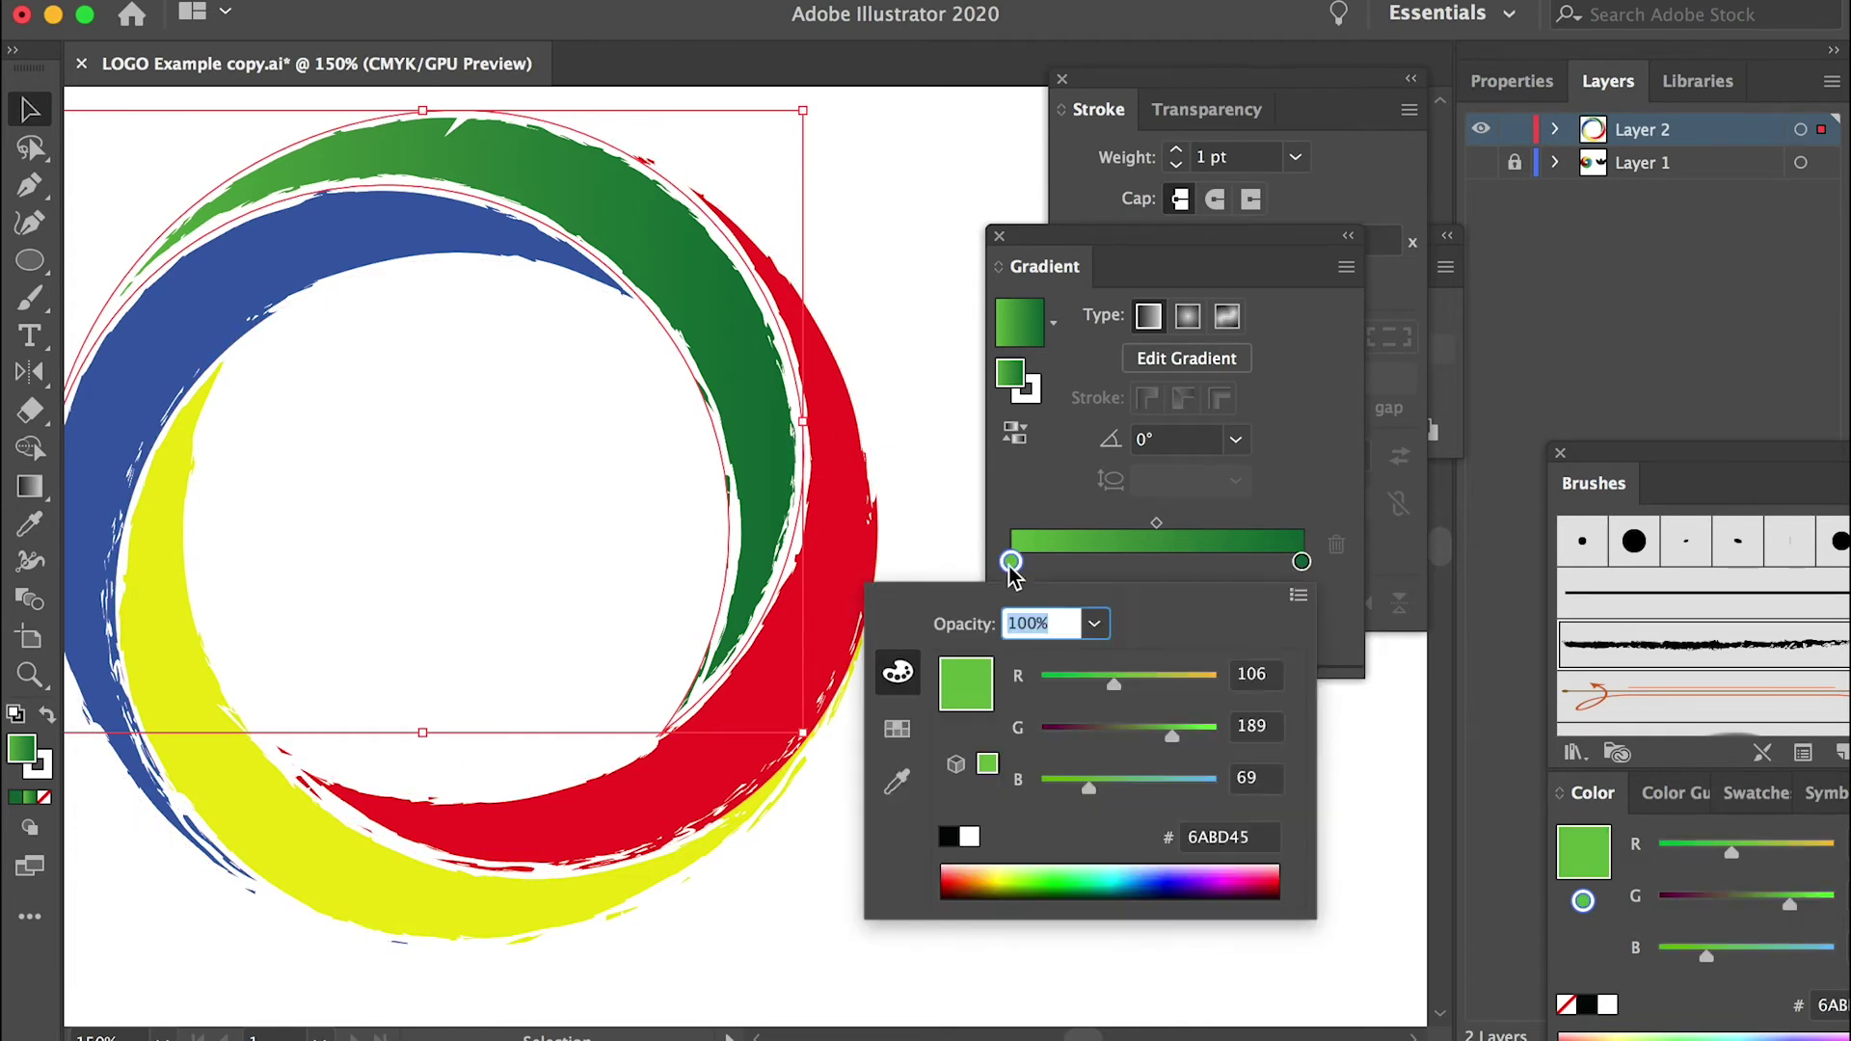
{"action": "left_click_drag", "start_coordinate": [1044, 863], "coordinate": [1025, 872]}
{"action": "left_click_drag", "start_coordinate": [1164, 678], "coordinate": [1133, 678]}
{"action": "left_click", "coordinate": [1342, 444]}
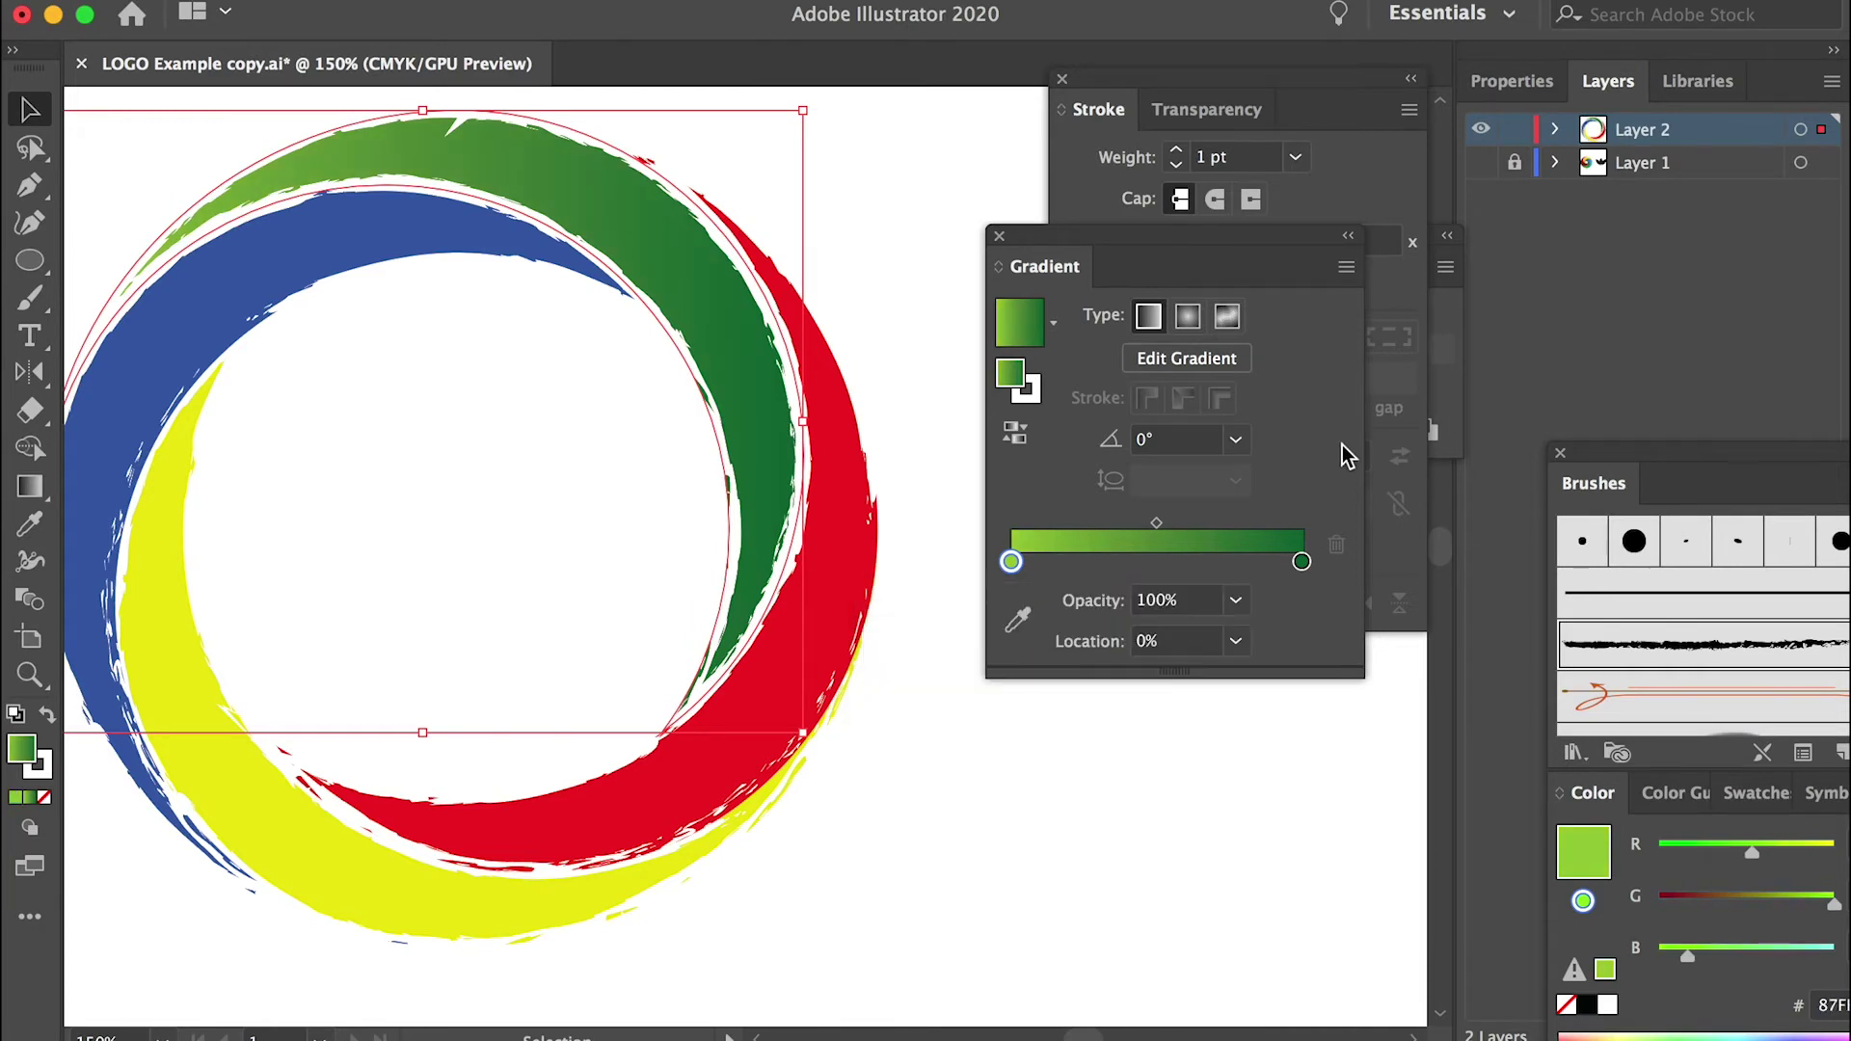
Give the red crescent a gradient fill and set its start stop to bright red (FF3515).
{"action": "left_click", "coordinate": [852, 518]}
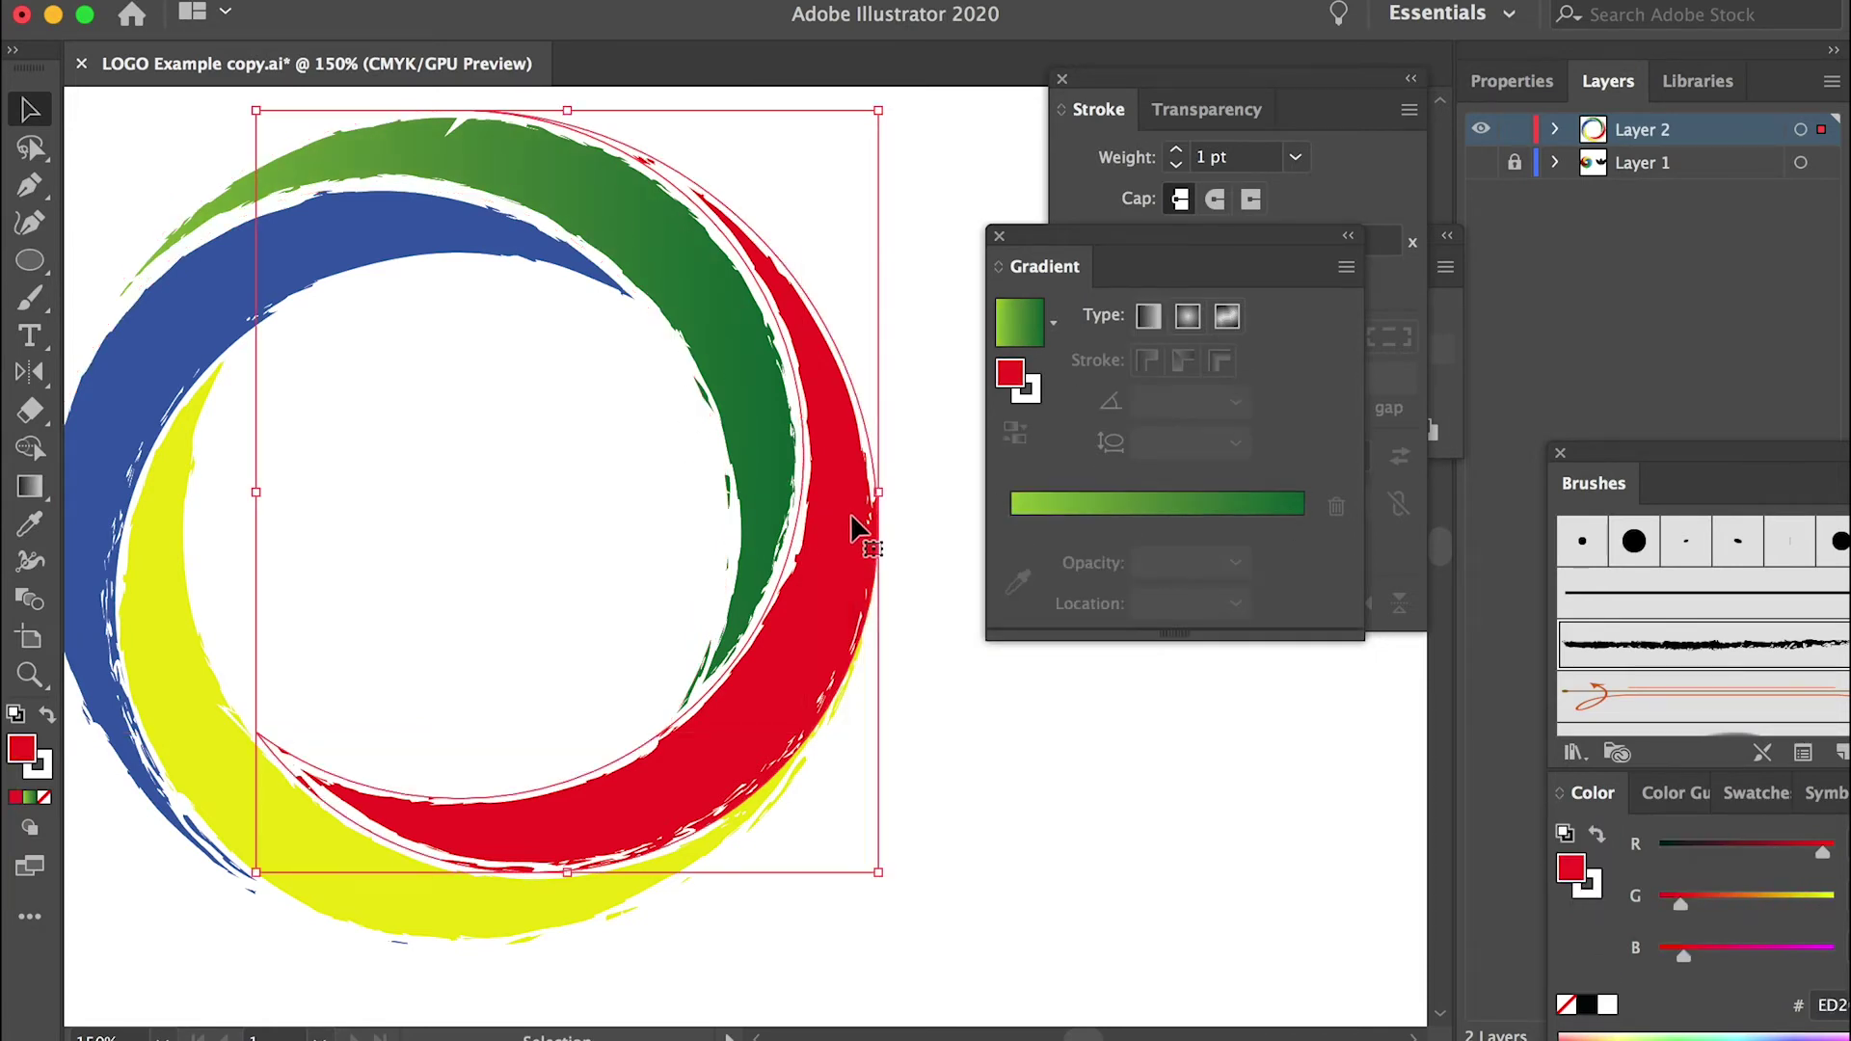
{"action": "left_click", "coordinate": [27, 799]}
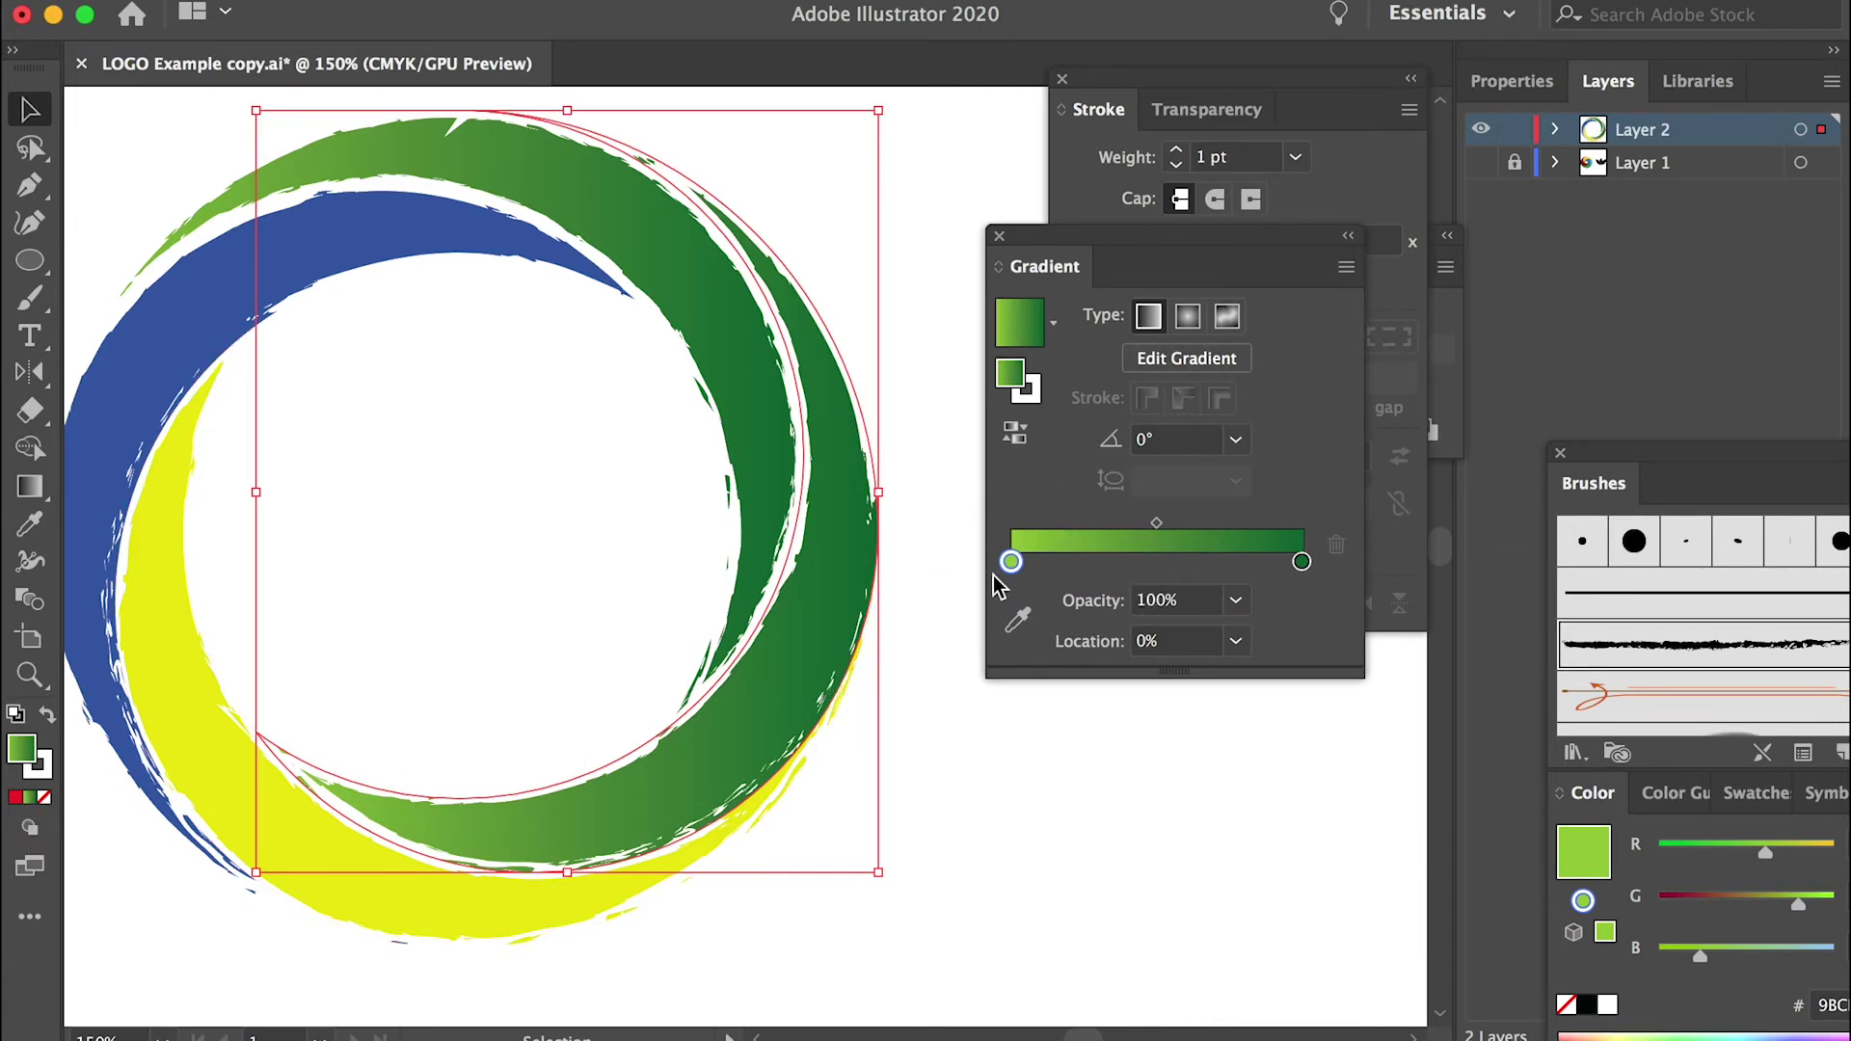
{"action": "left_click_drag", "start_coordinate": [1016, 561], "coordinate": [1009, 565]}
{"action": "double_click", "coordinate": [1011, 562]}
{"action": "left_click_drag", "start_coordinate": [961, 866], "coordinate": [949, 879]}
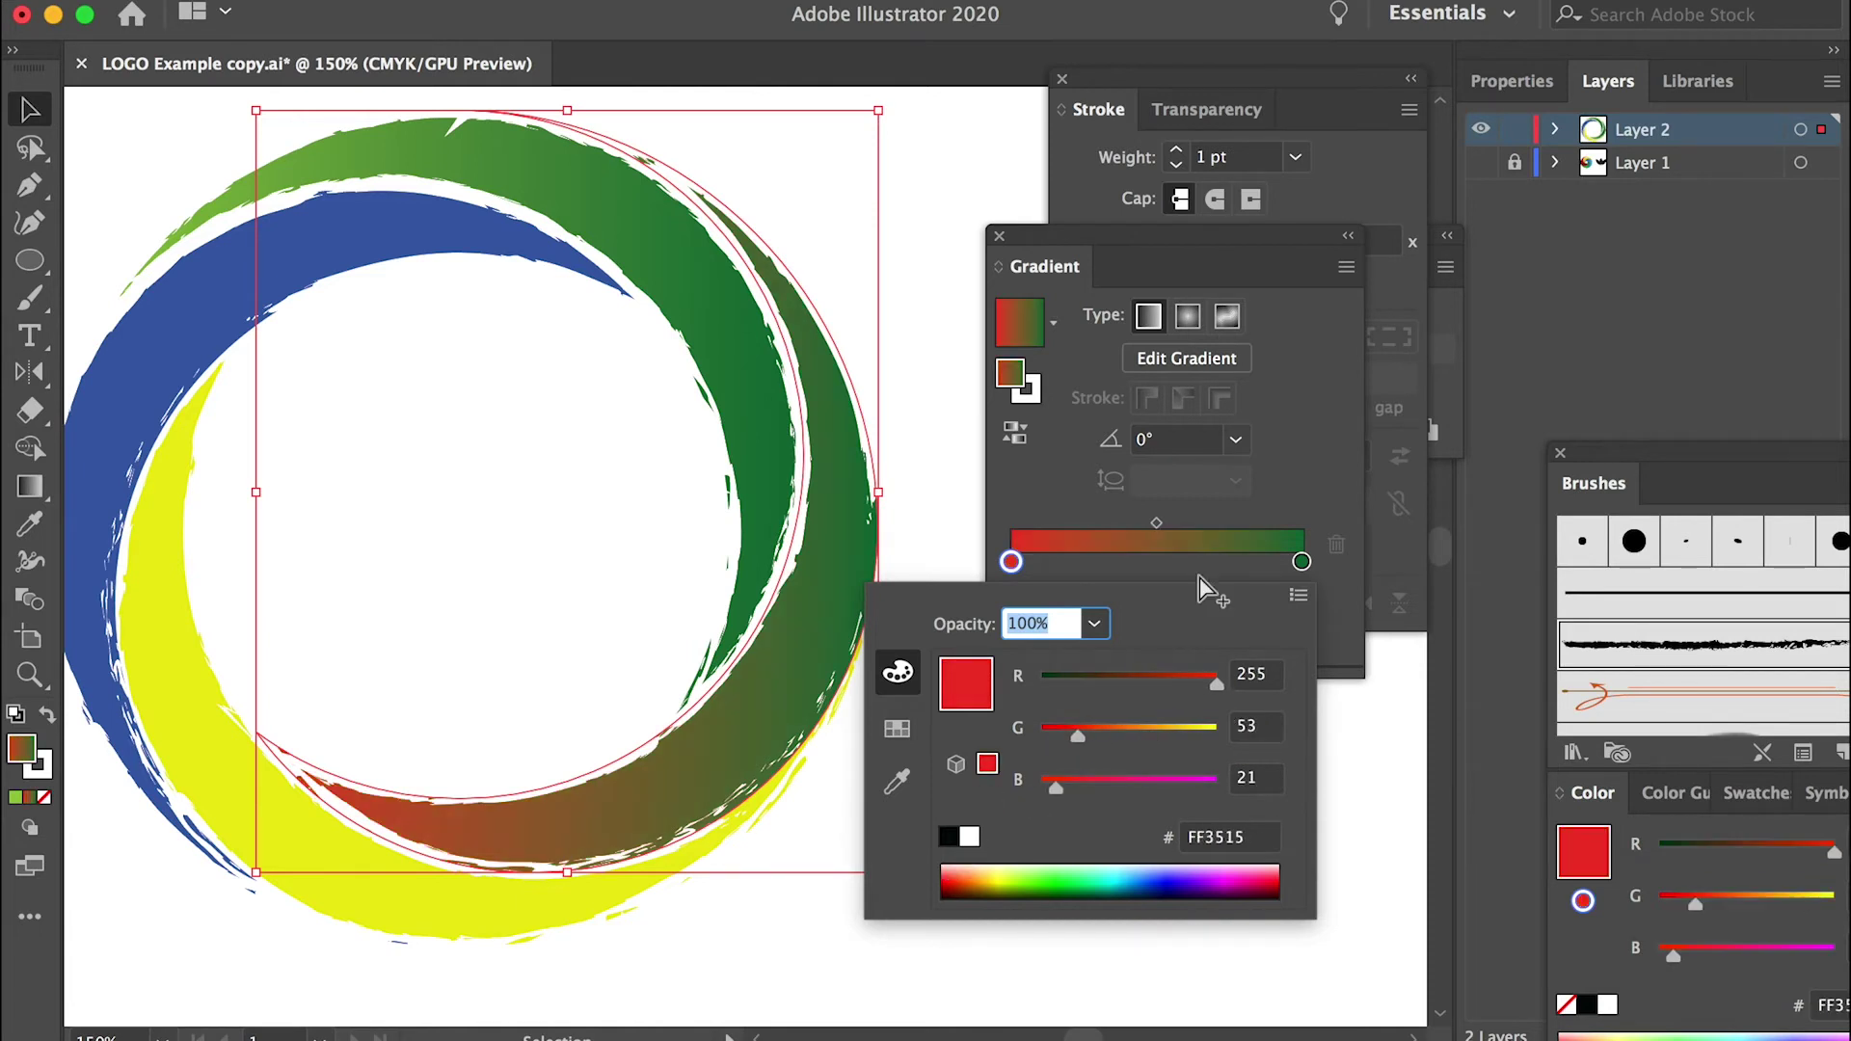
{"action": "left_click", "coordinate": [1304, 472]}
Set the end stop of the red crescent's gradient to dark red.
{"action": "double_click", "coordinate": [1301, 561]}
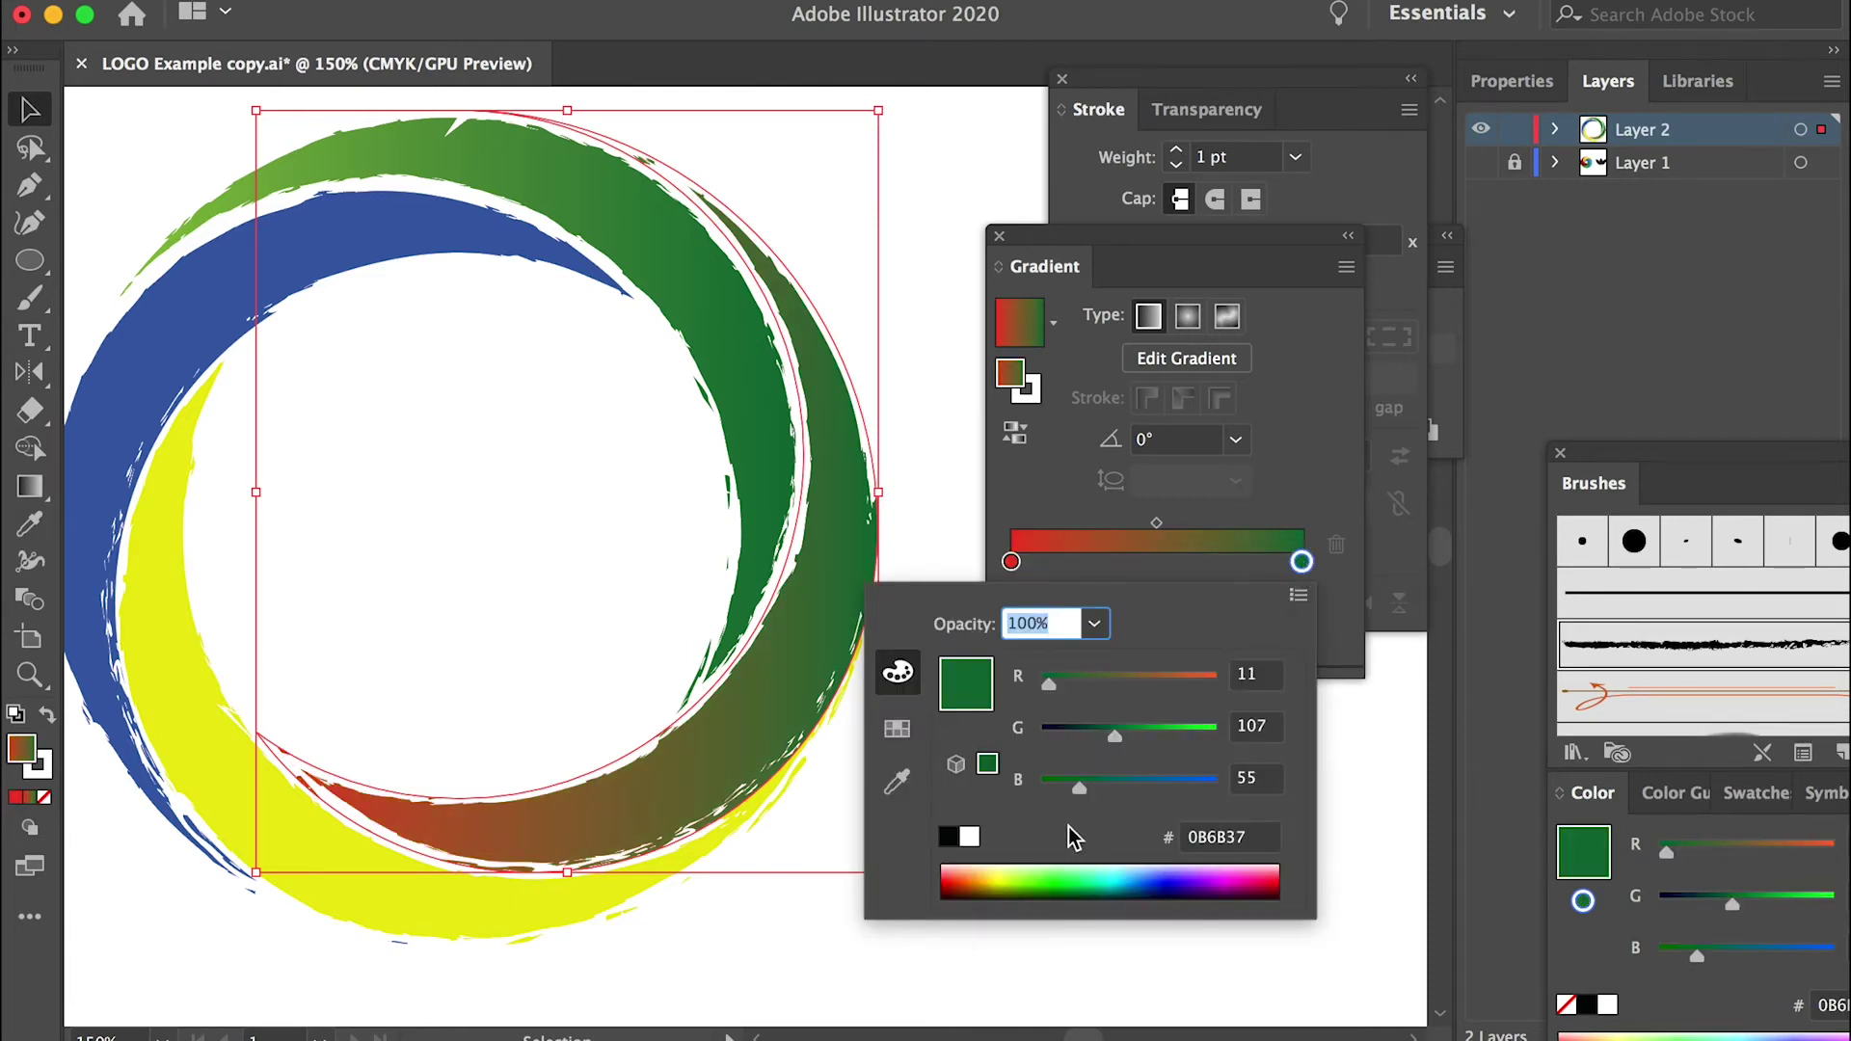
{"action": "left_click_drag", "start_coordinate": [951, 880], "coordinate": [942, 889]}
{"action": "left_click", "coordinate": [1326, 493]}
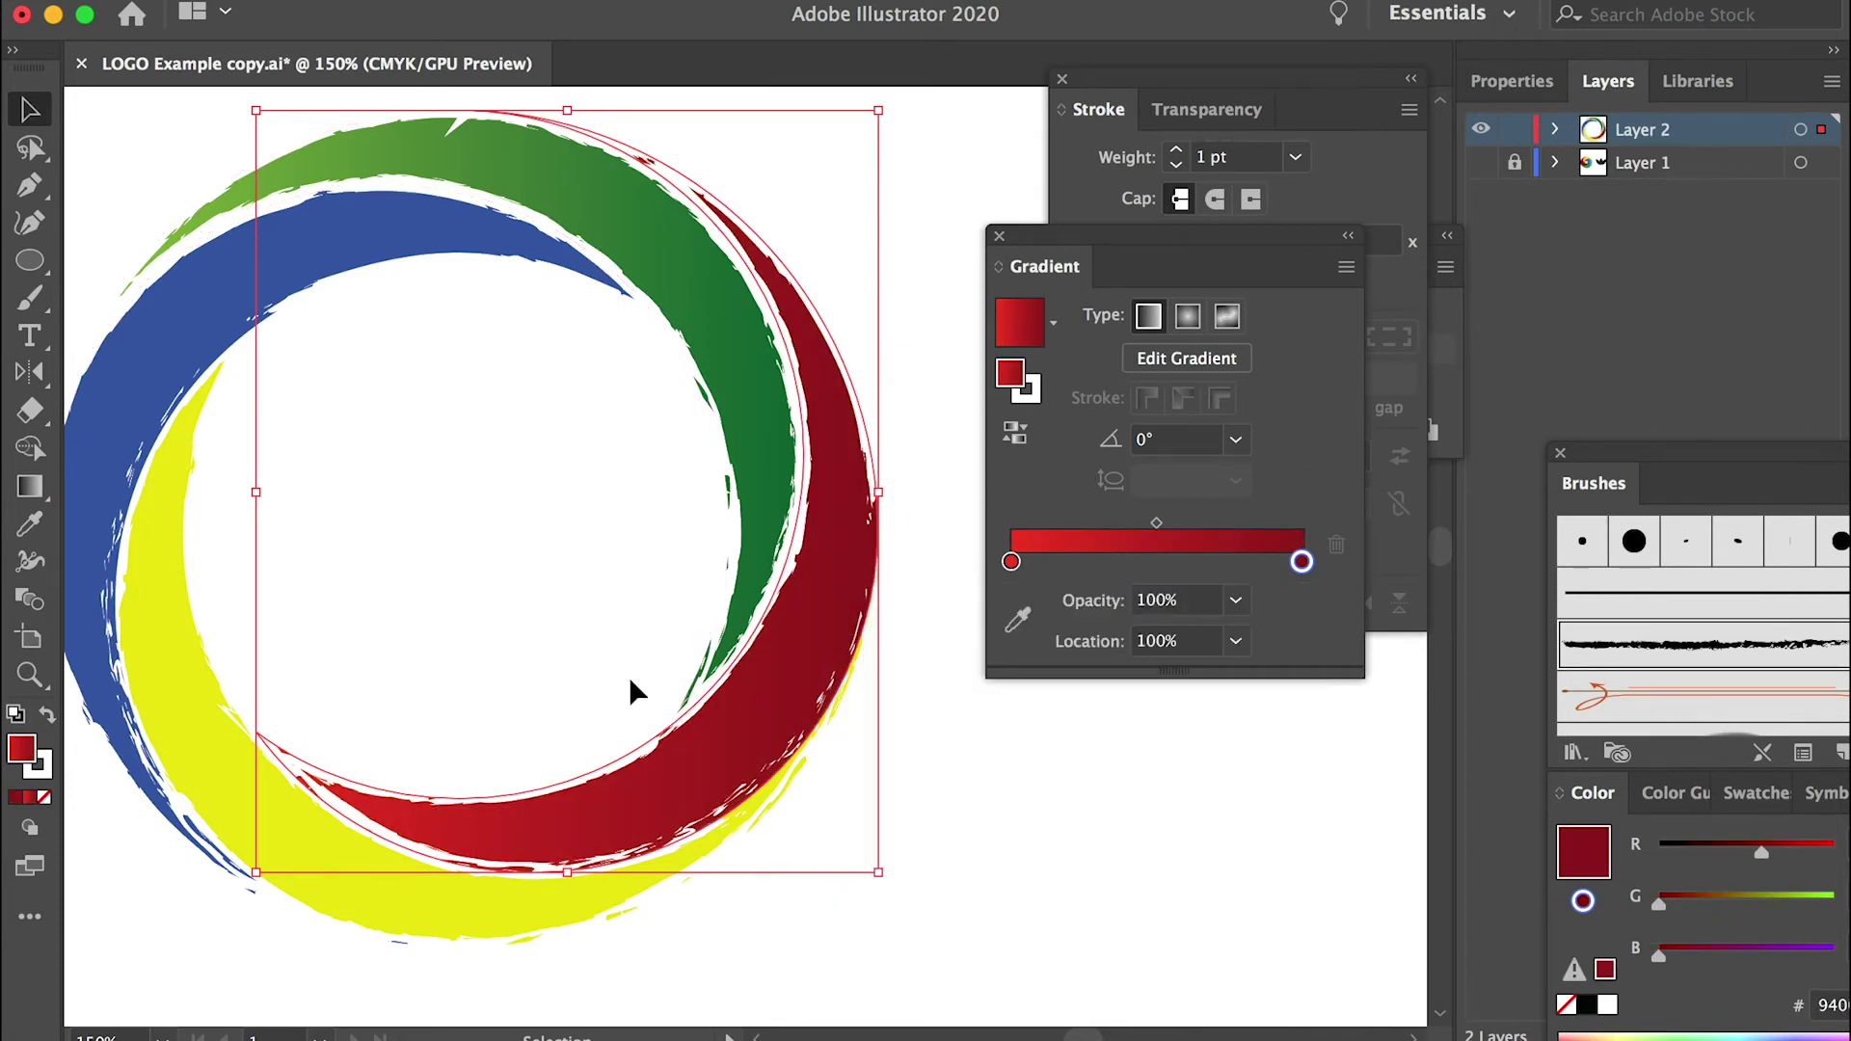
Give the yellow crescent a gradient fill and set its start stop to light yellow.
{"action": "left_click", "coordinate": [159, 674]}
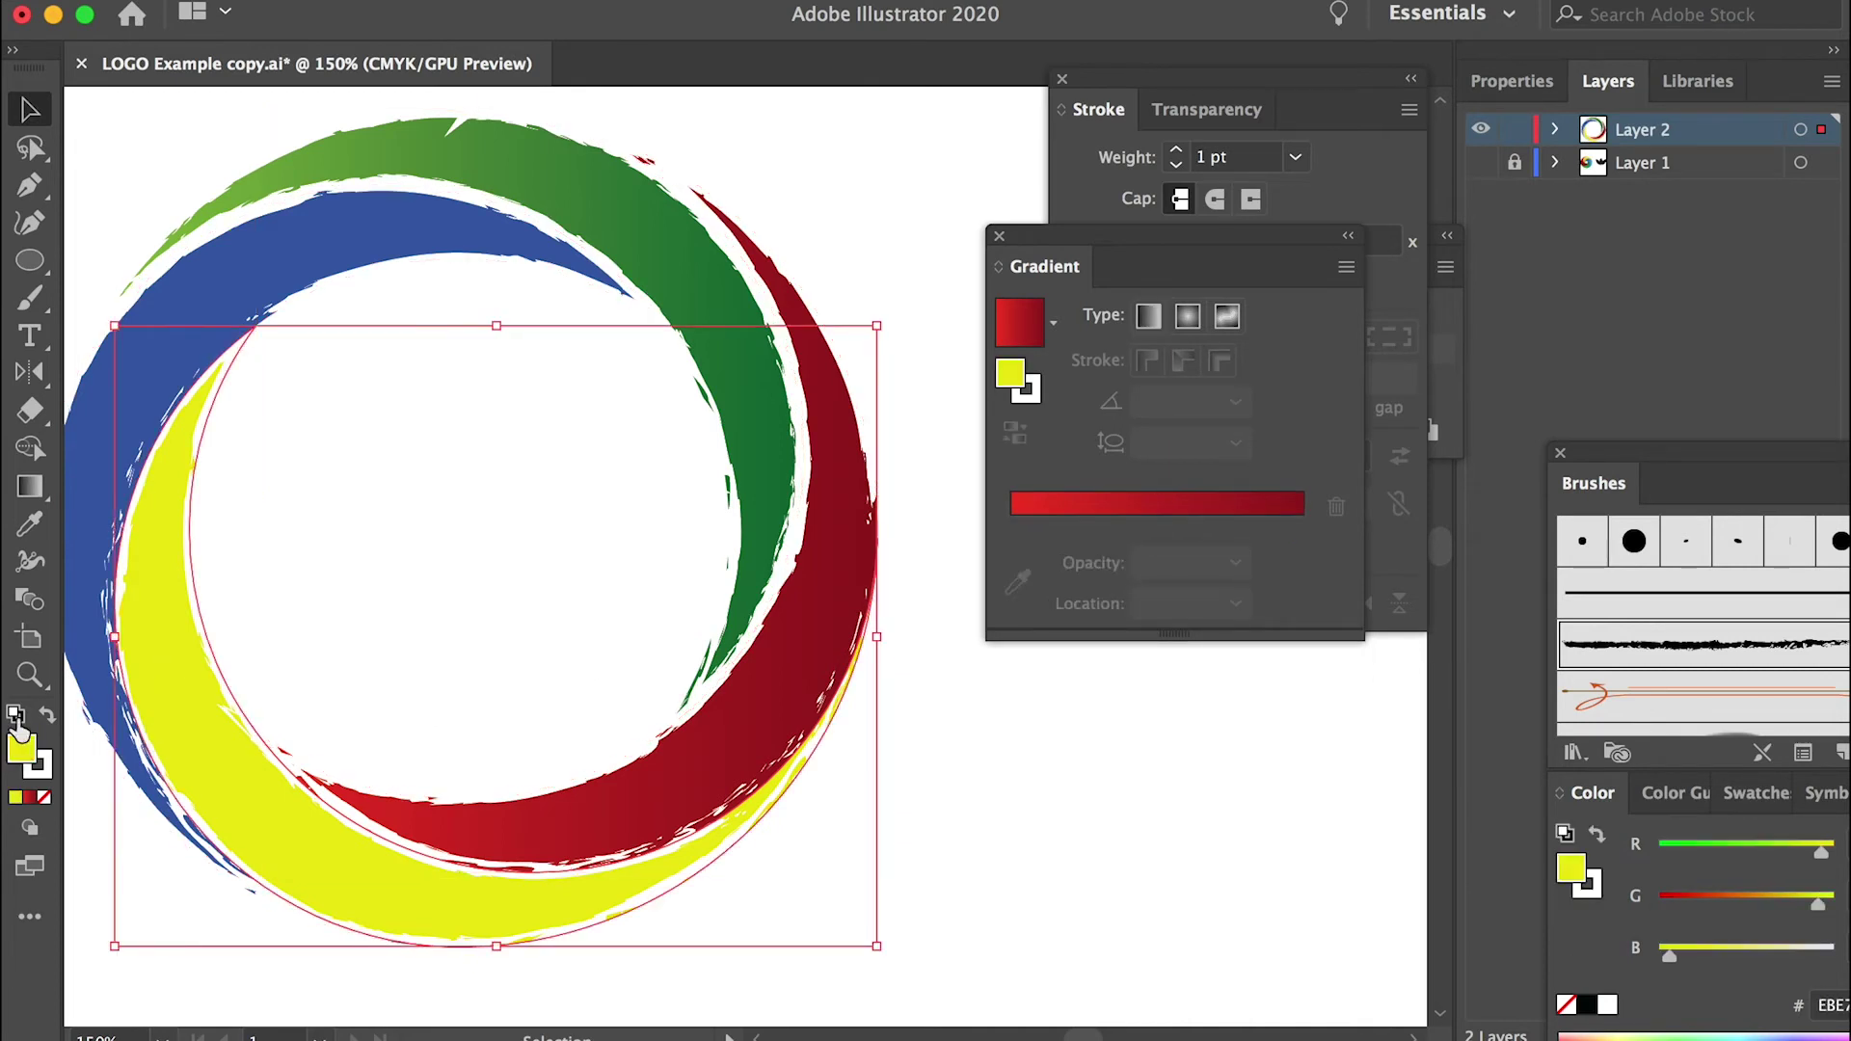
{"action": "left_click", "coordinate": [29, 799]}
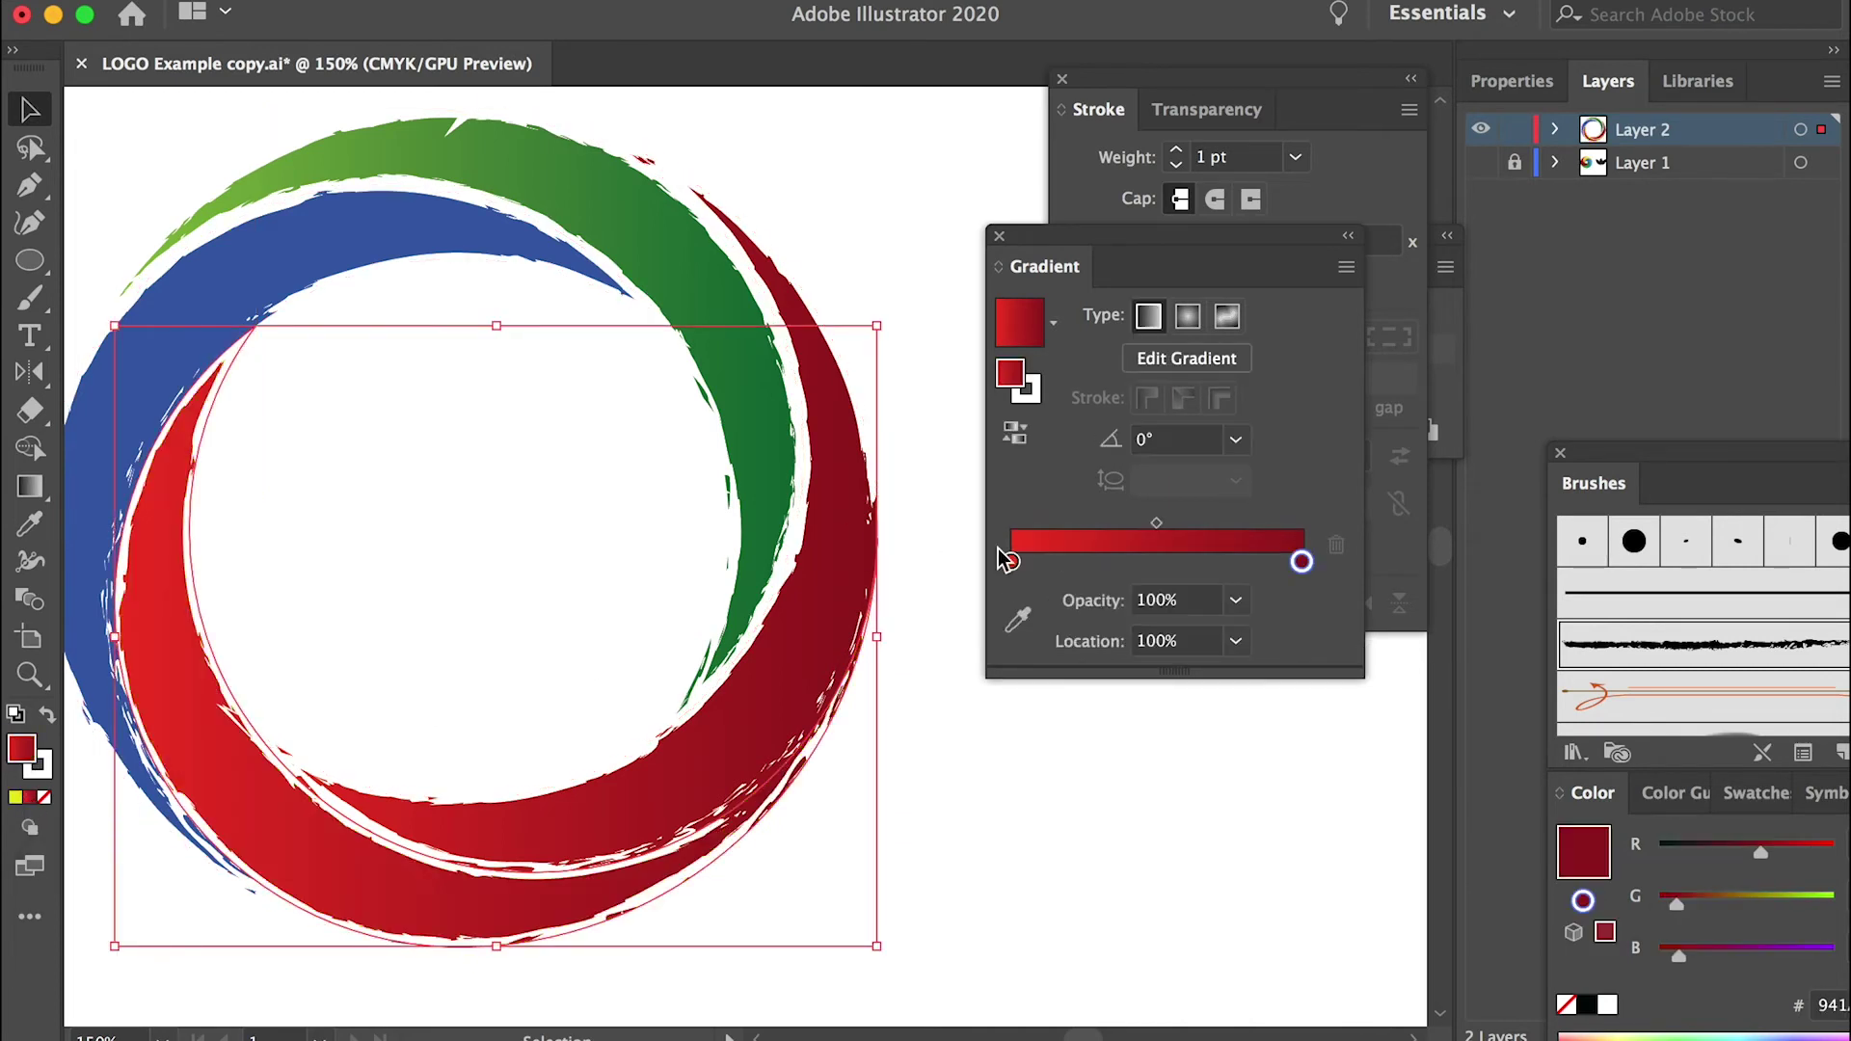
{"action": "double_click", "coordinate": [1011, 562]}
{"action": "left_click_drag", "start_coordinate": [1000, 882], "coordinate": [1008, 852]}
{"action": "left_click", "coordinate": [1289, 488]}
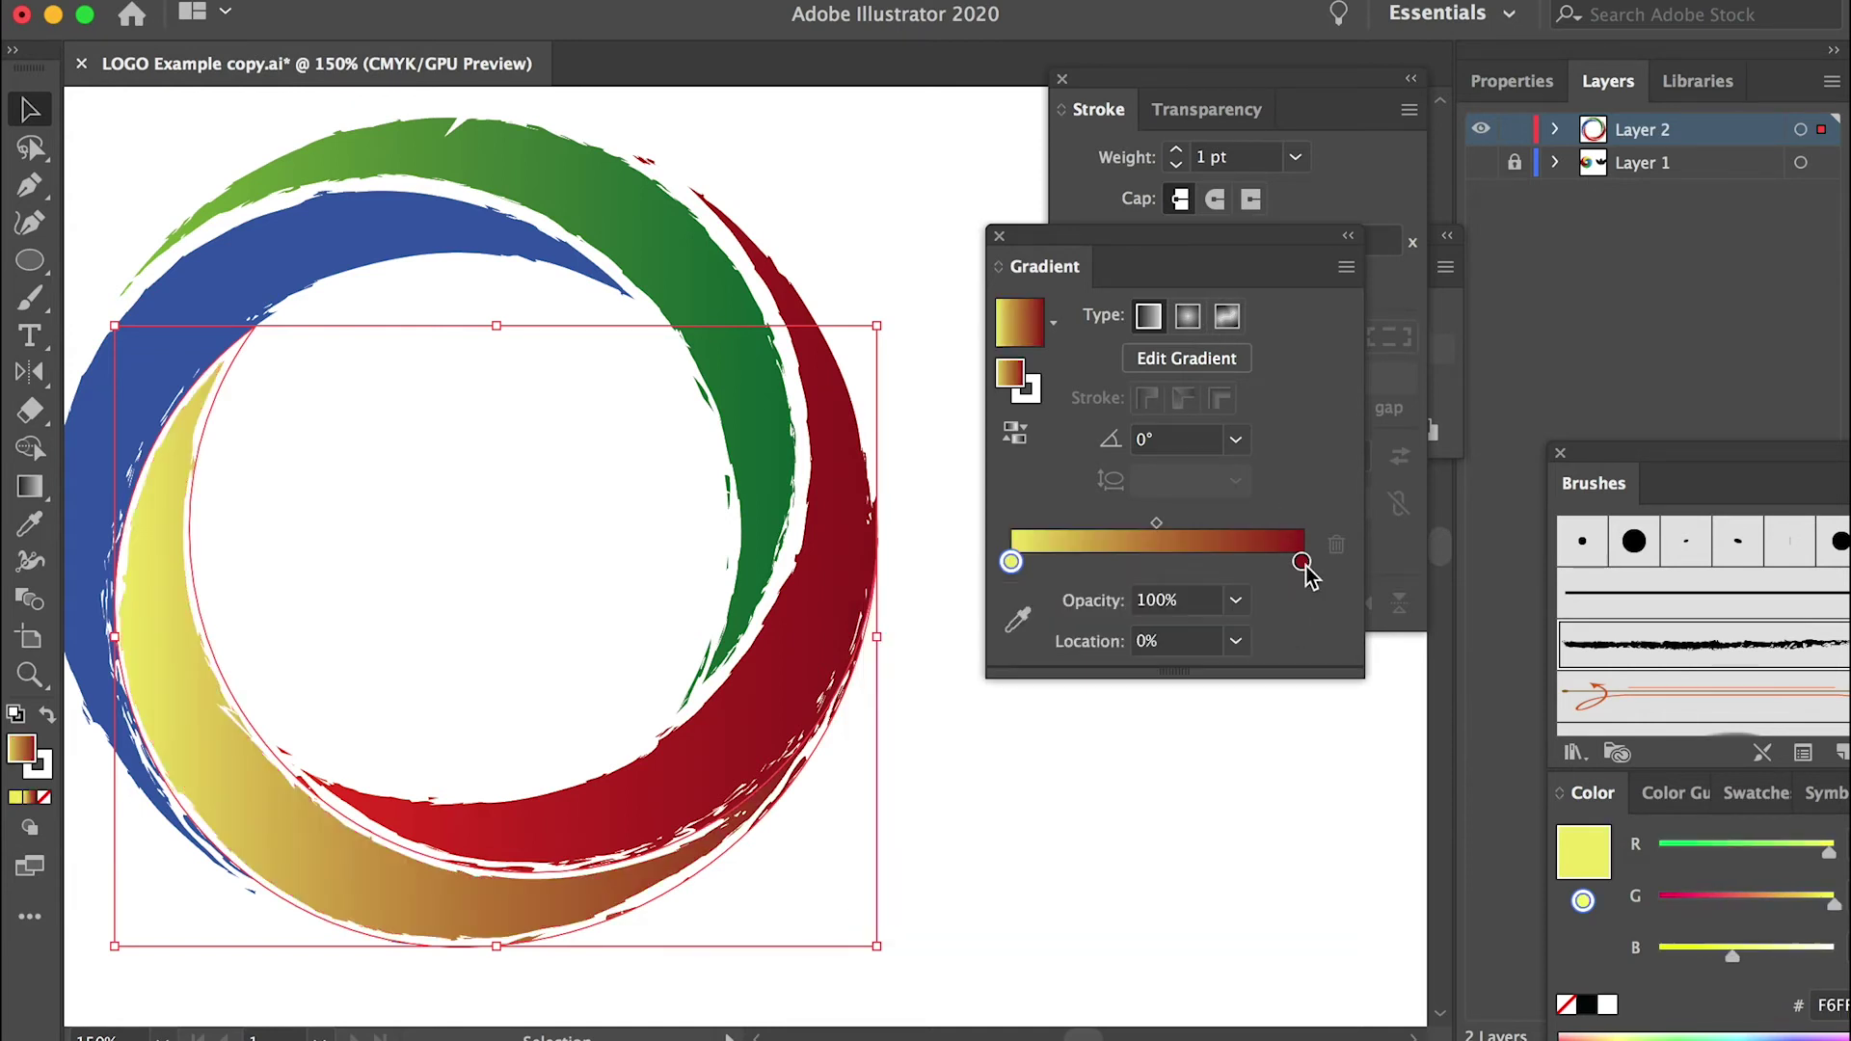
Set the end stop of the yellow crescent's gradient to golden yellow (E9CA00).
{"action": "double_click", "coordinate": [1301, 562]}
{"action": "left_click", "coordinate": [1003, 877]}
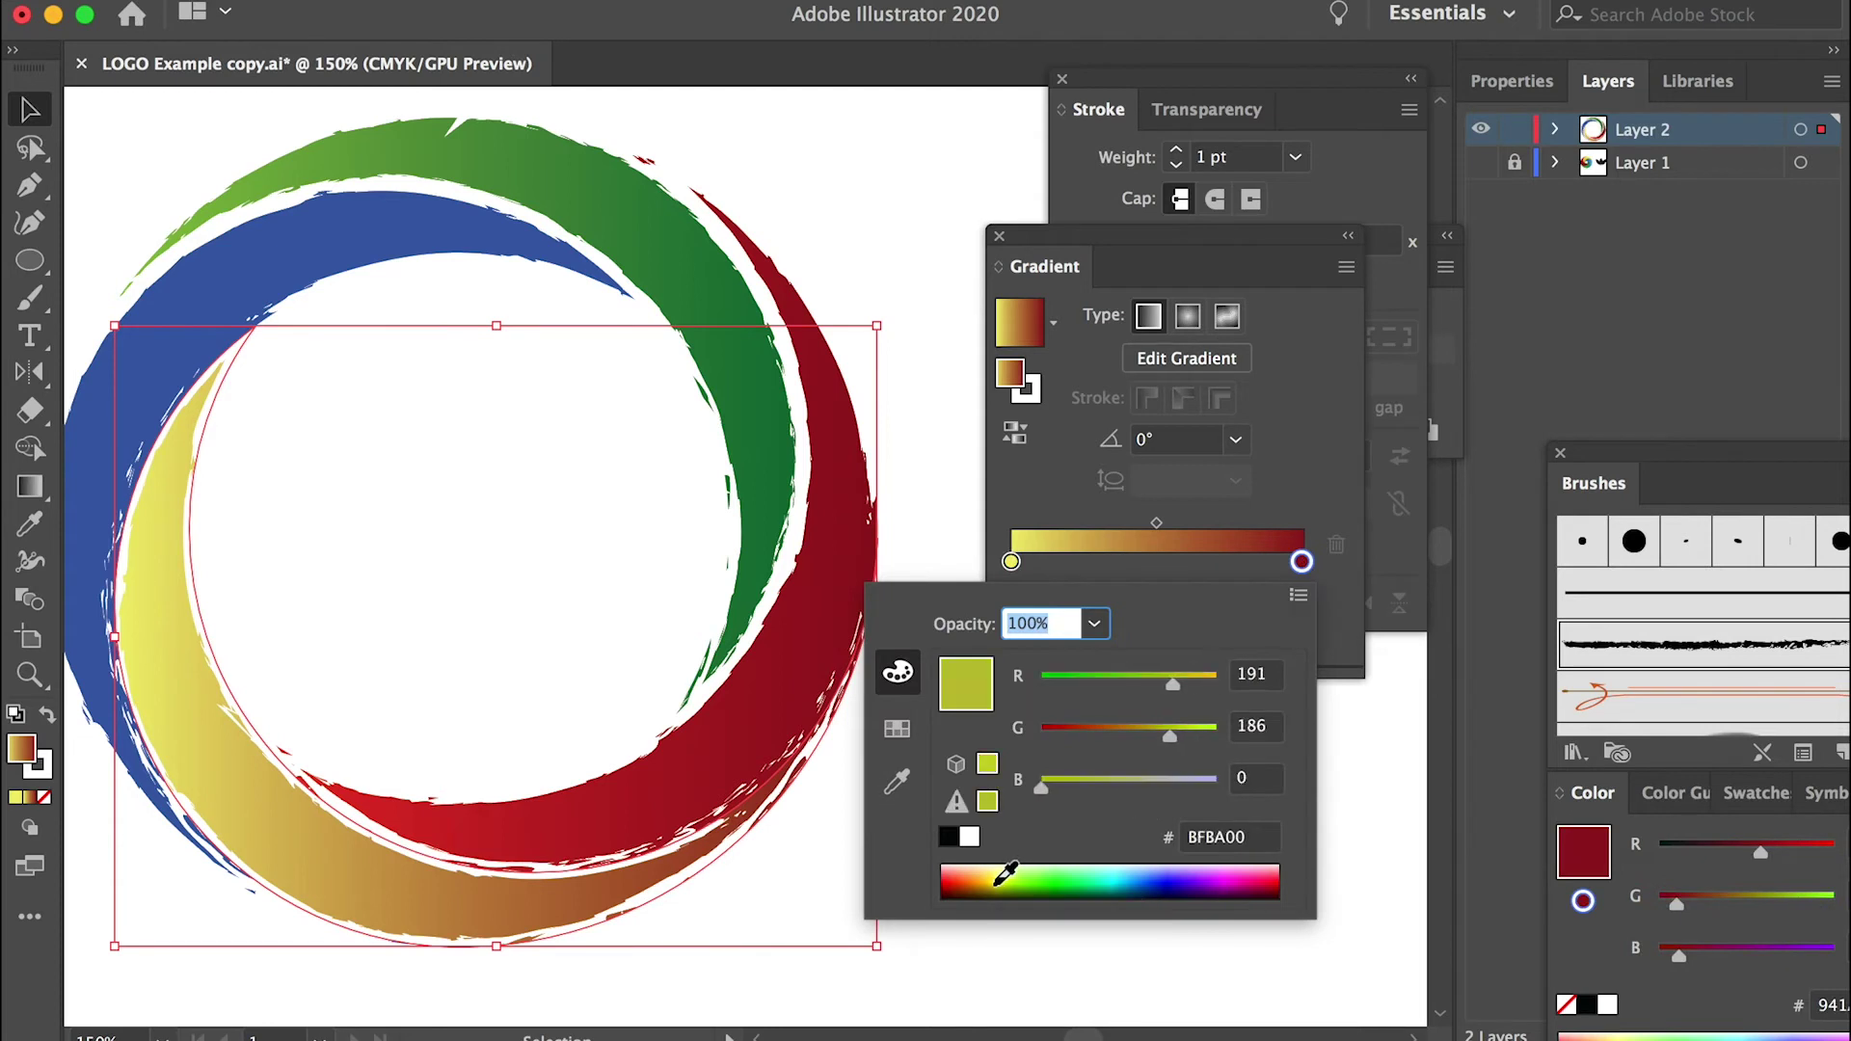
{"action": "left_click_drag", "start_coordinate": [1006, 872], "coordinate": [1002, 866]}
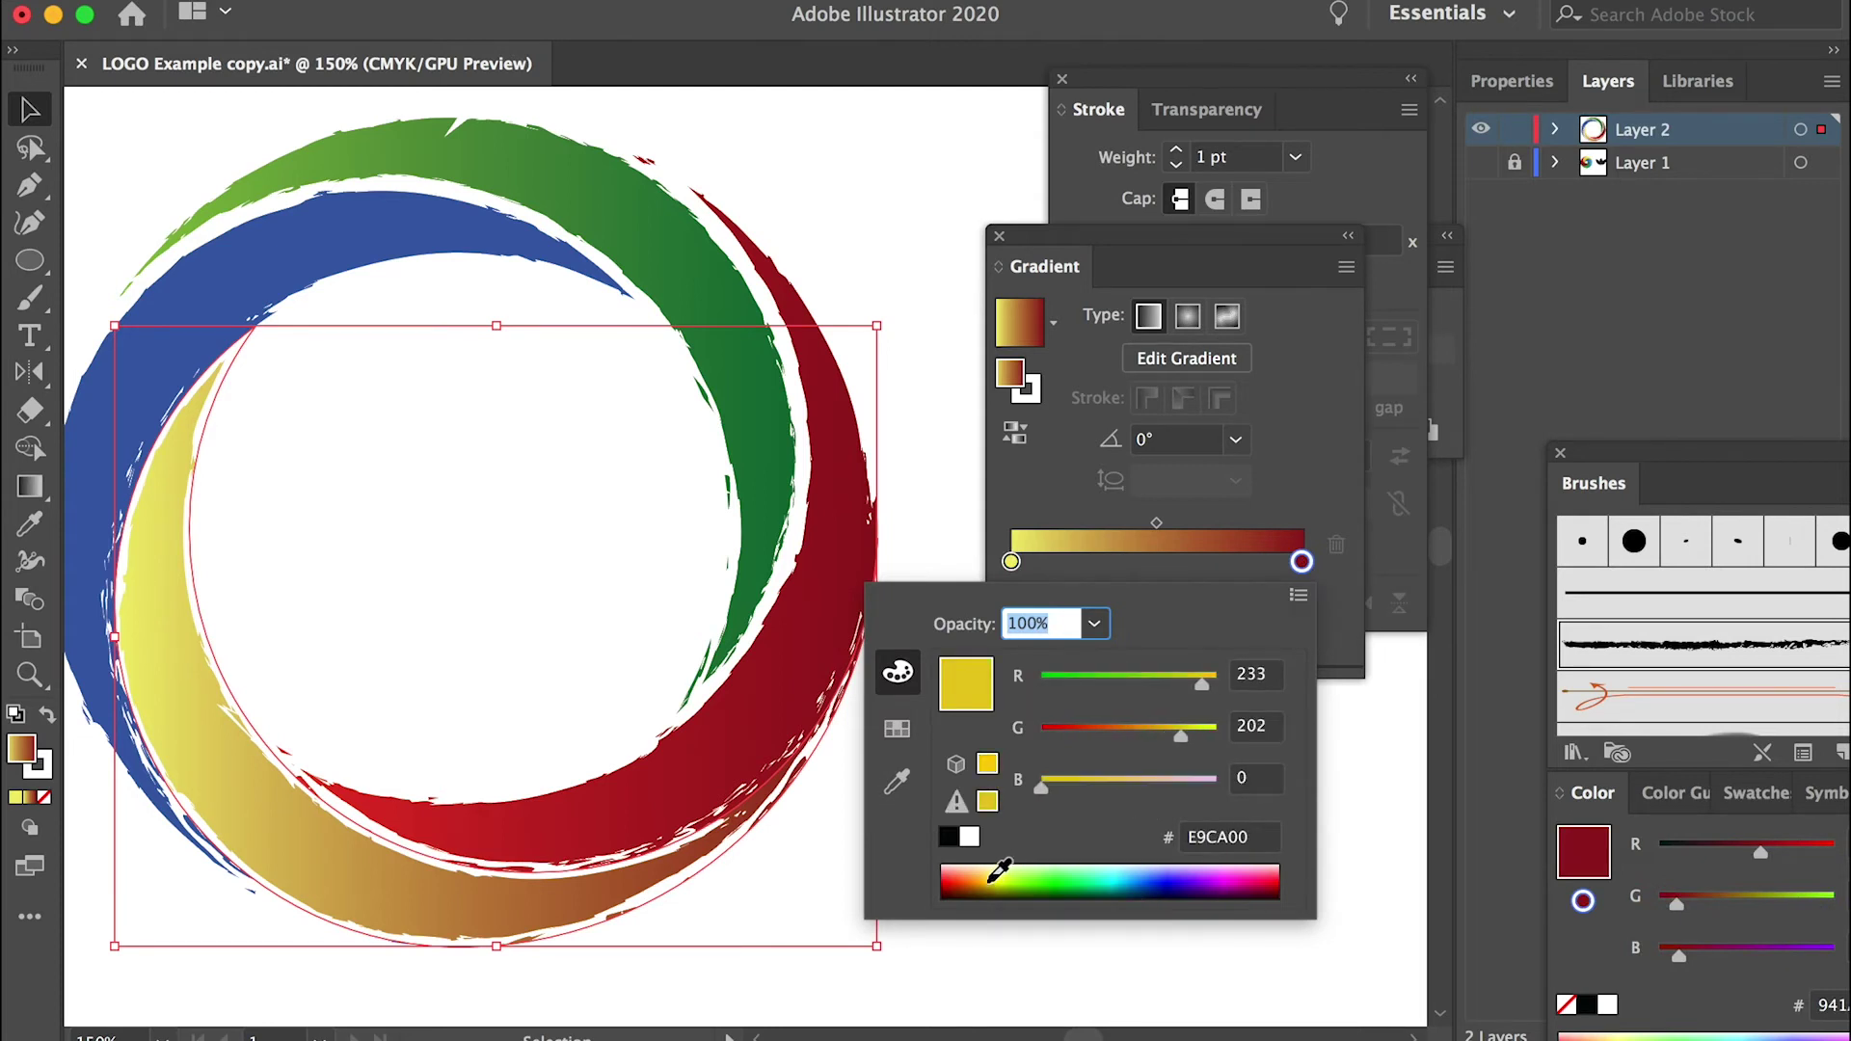
{"action": "left_click", "coordinate": [1323, 479]}
Give the blue crescent a gradient fill and set its start stop to light blue.
{"action": "left_click", "coordinate": [322, 273]}
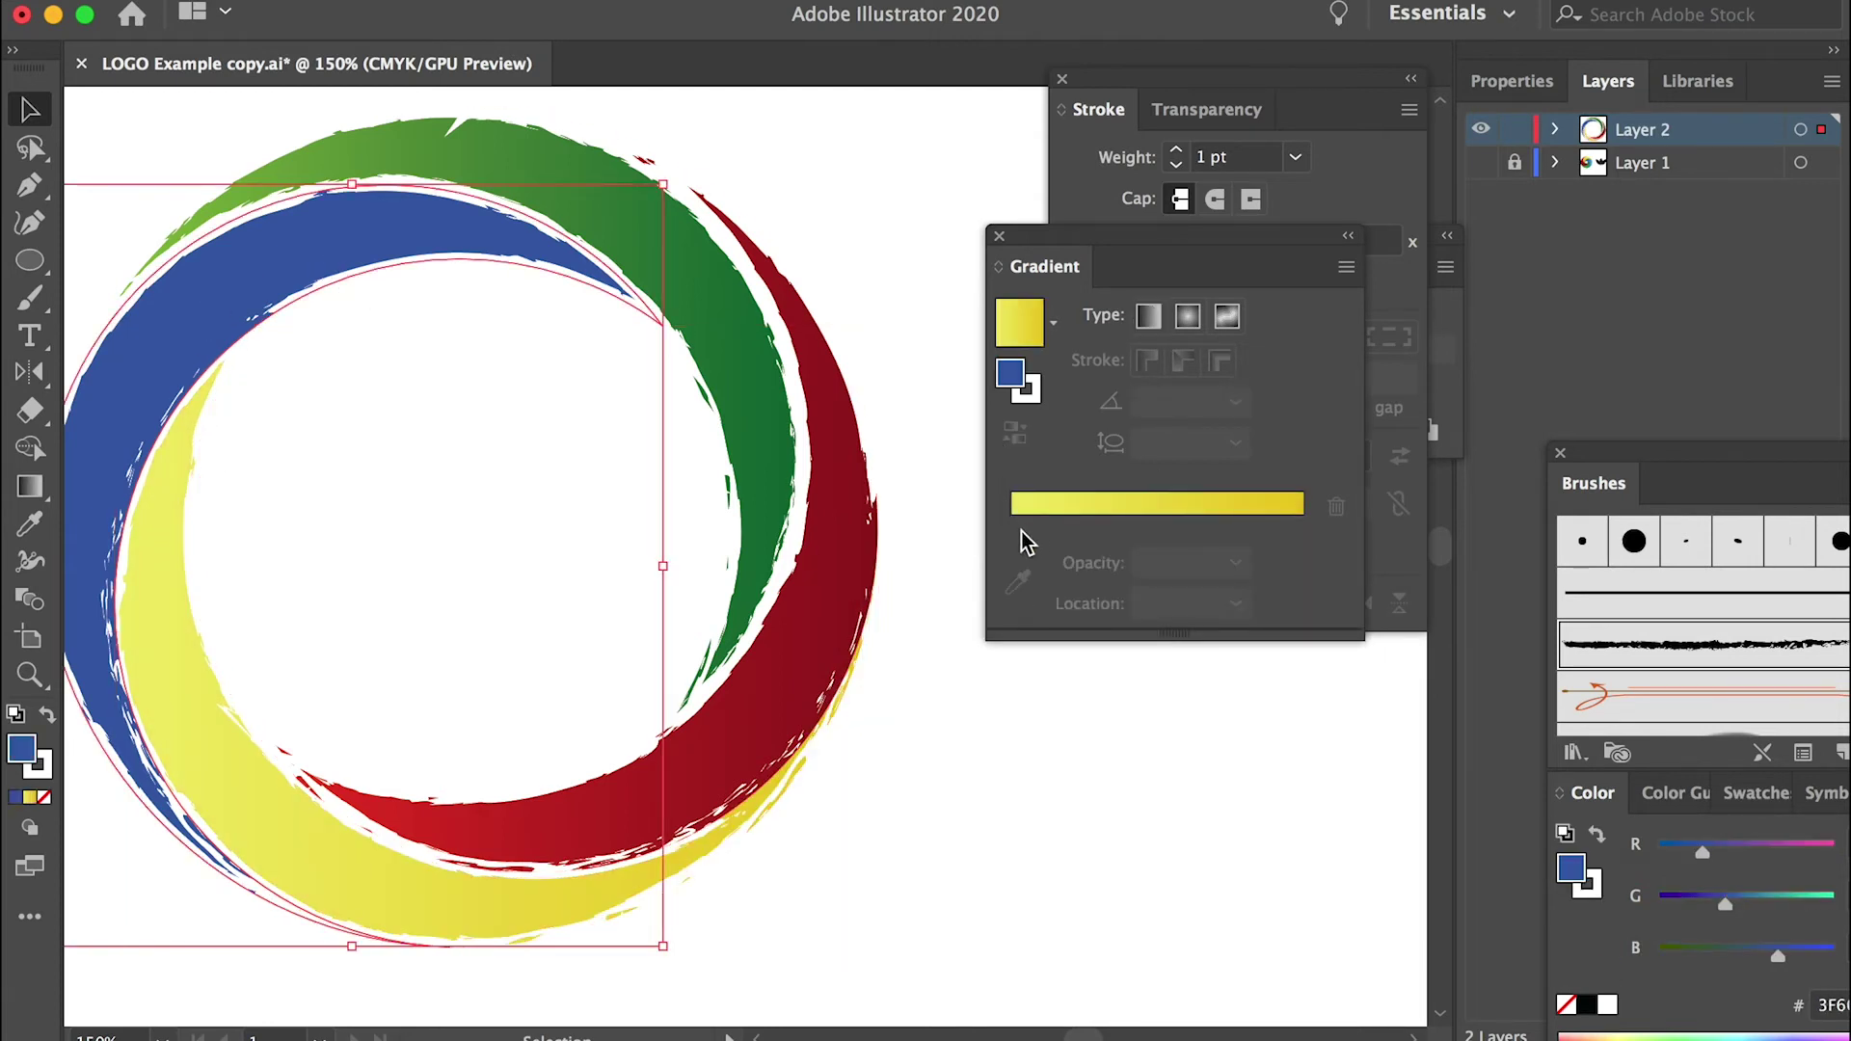
{"action": "left_click", "coordinate": [32, 798]}
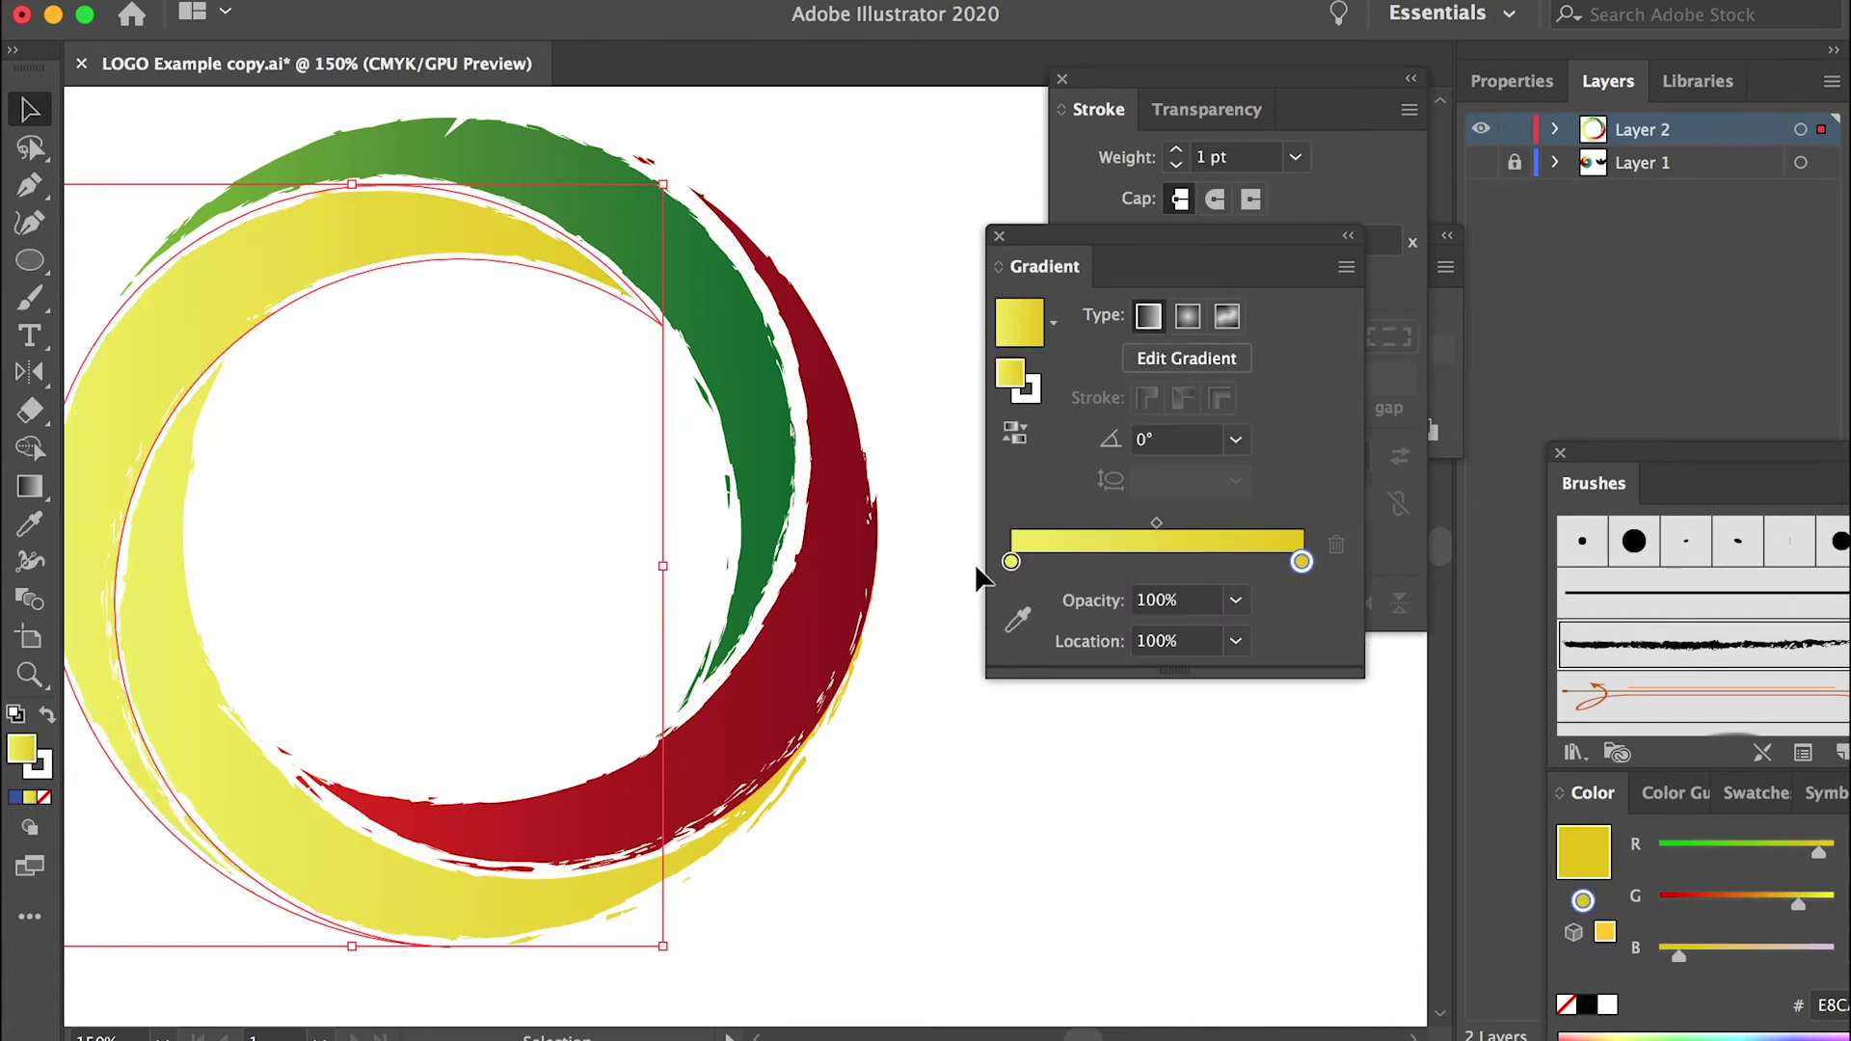
{"action": "double_click", "coordinate": [1011, 562]}
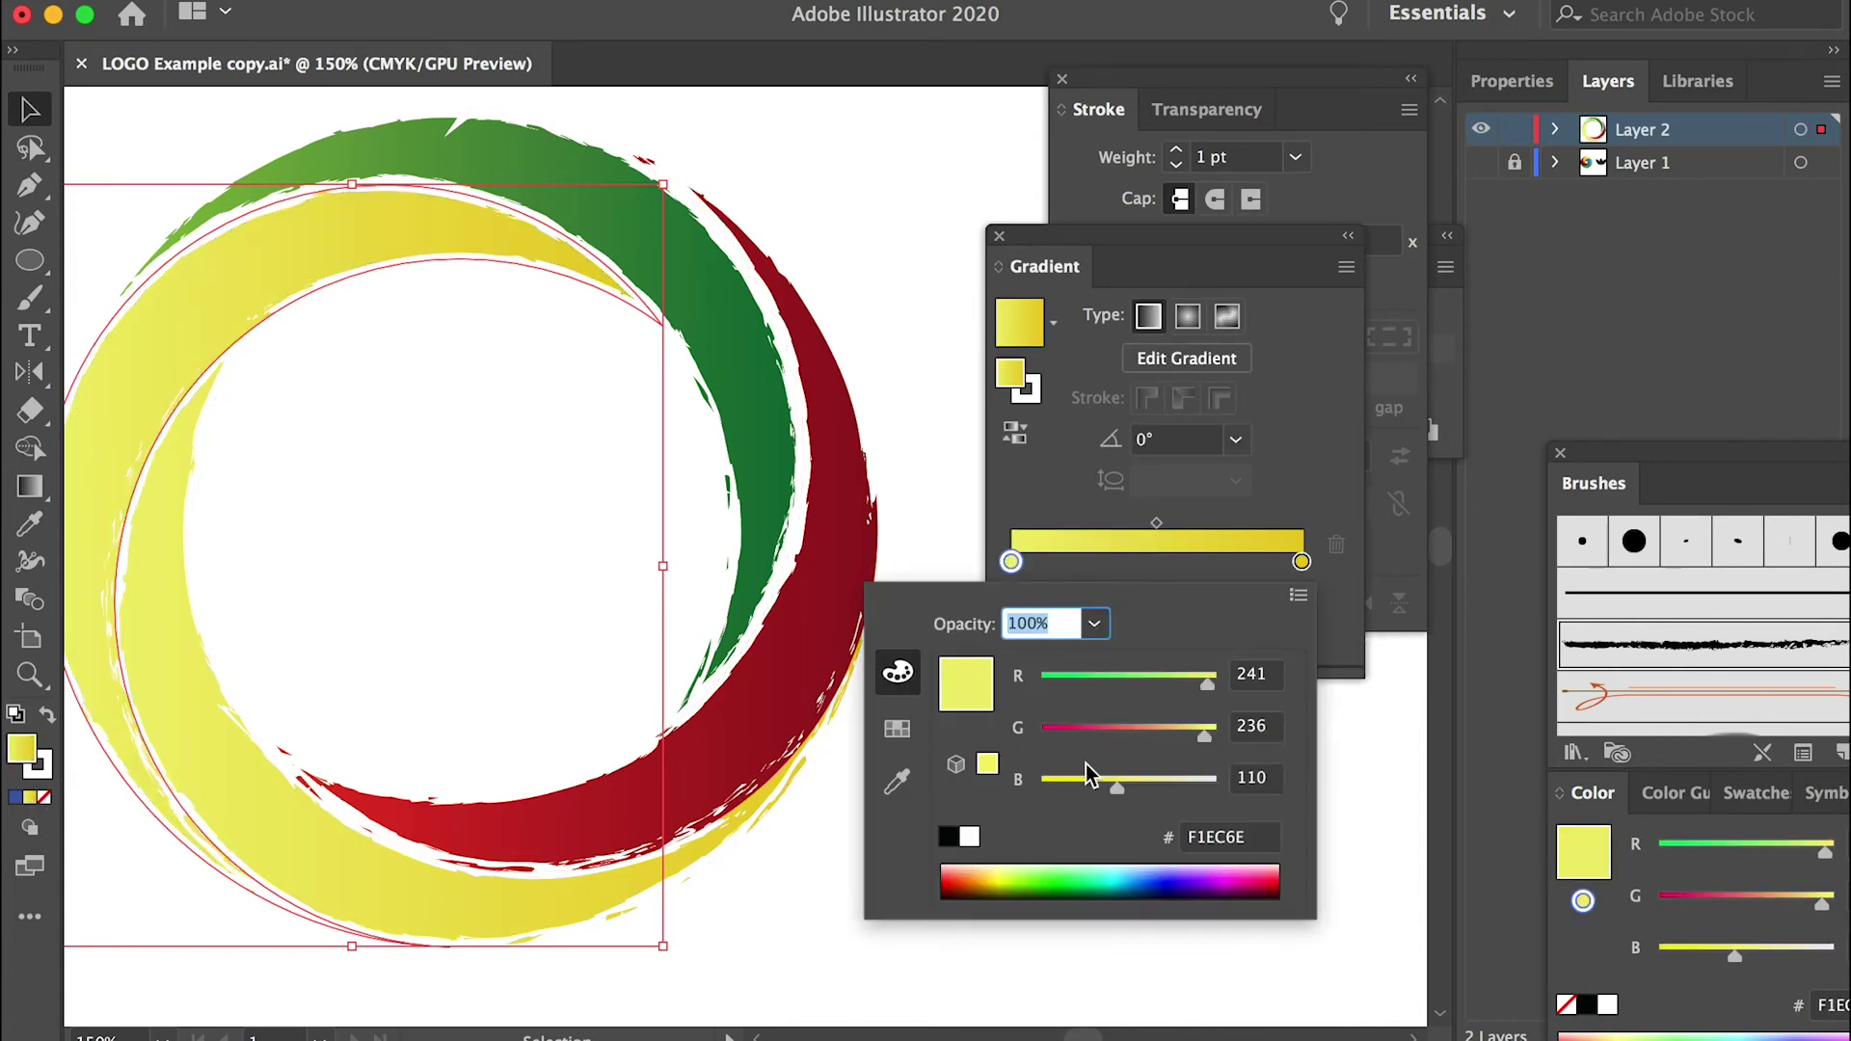
{"action": "left_click_drag", "start_coordinate": [1130, 871], "coordinate": [1171, 847]}
{"action": "left_click", "coordinate": [1338, 496]}
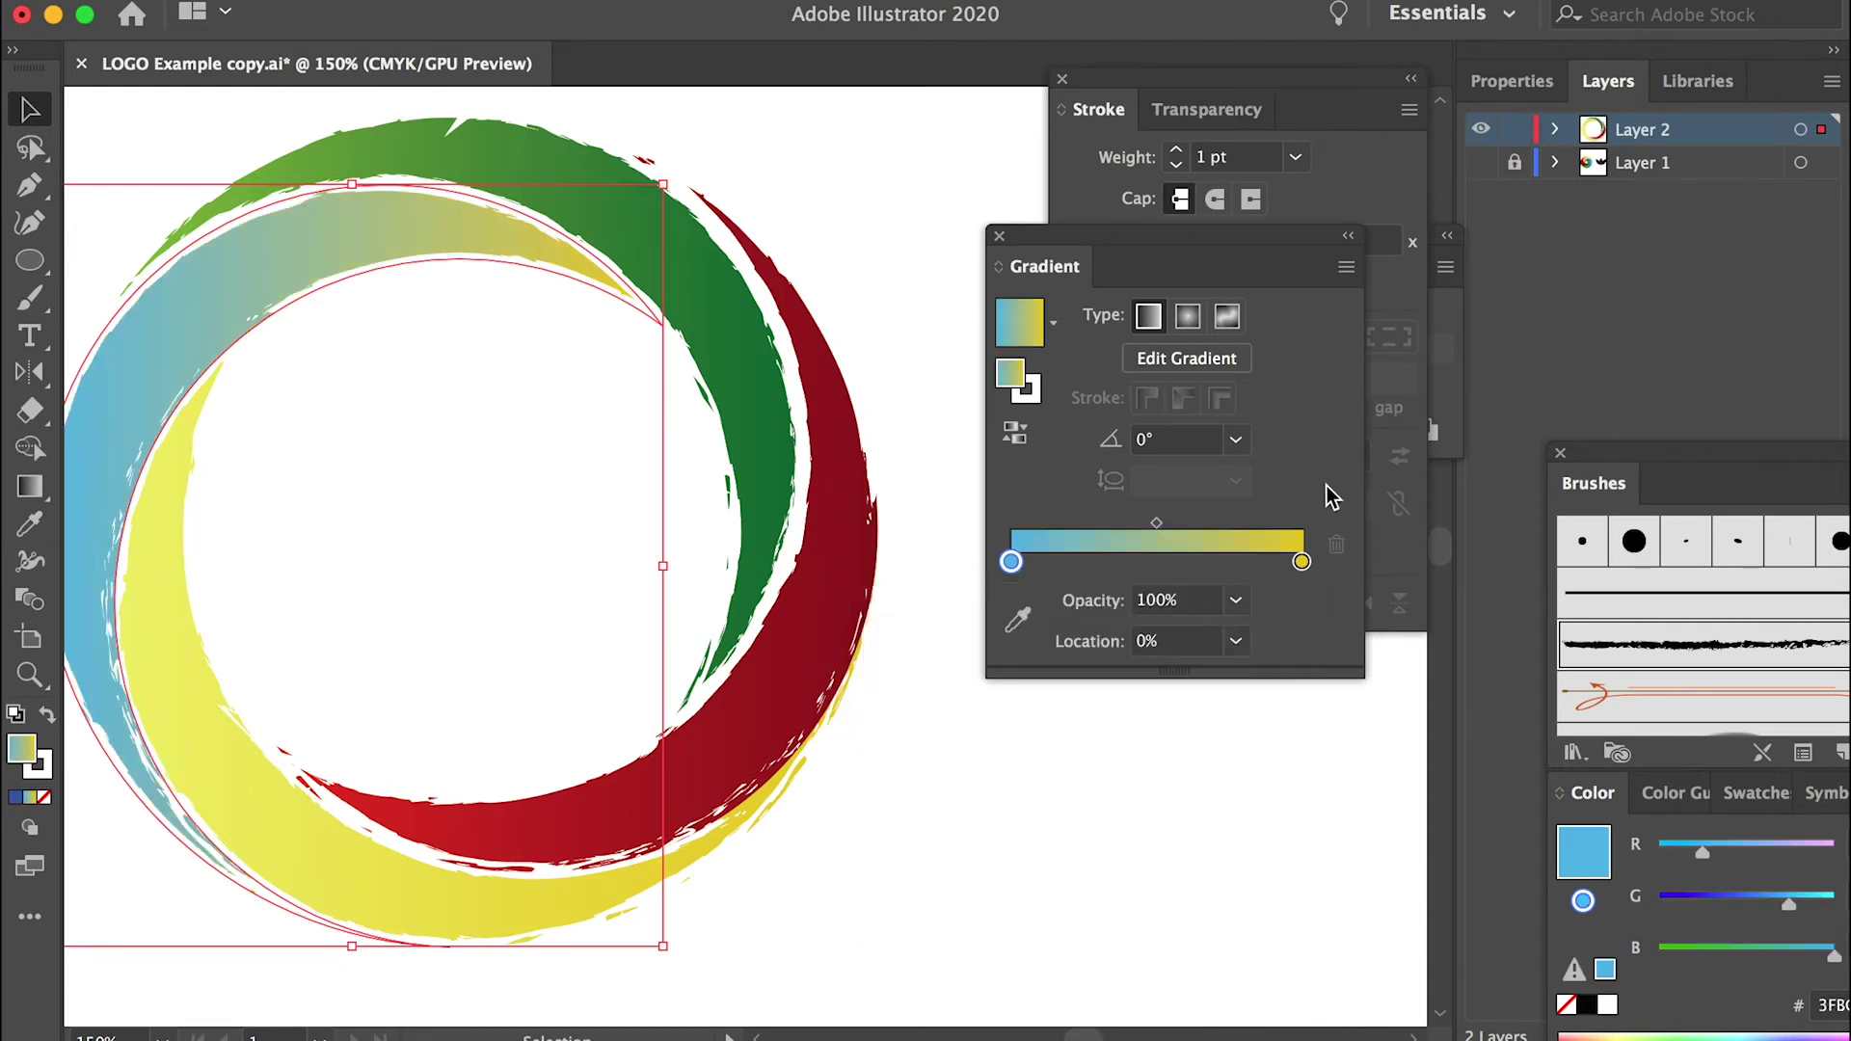
Set the end stop of the blue crescent's gradient to dark blue (0031D4) and deselect the crescent.
{"action": "double_click", "coordinate": [1302, 562]}
{"action": "left_click_drag", "start_coordinate": [1163, 873], "coordinate": [1160, 875]}
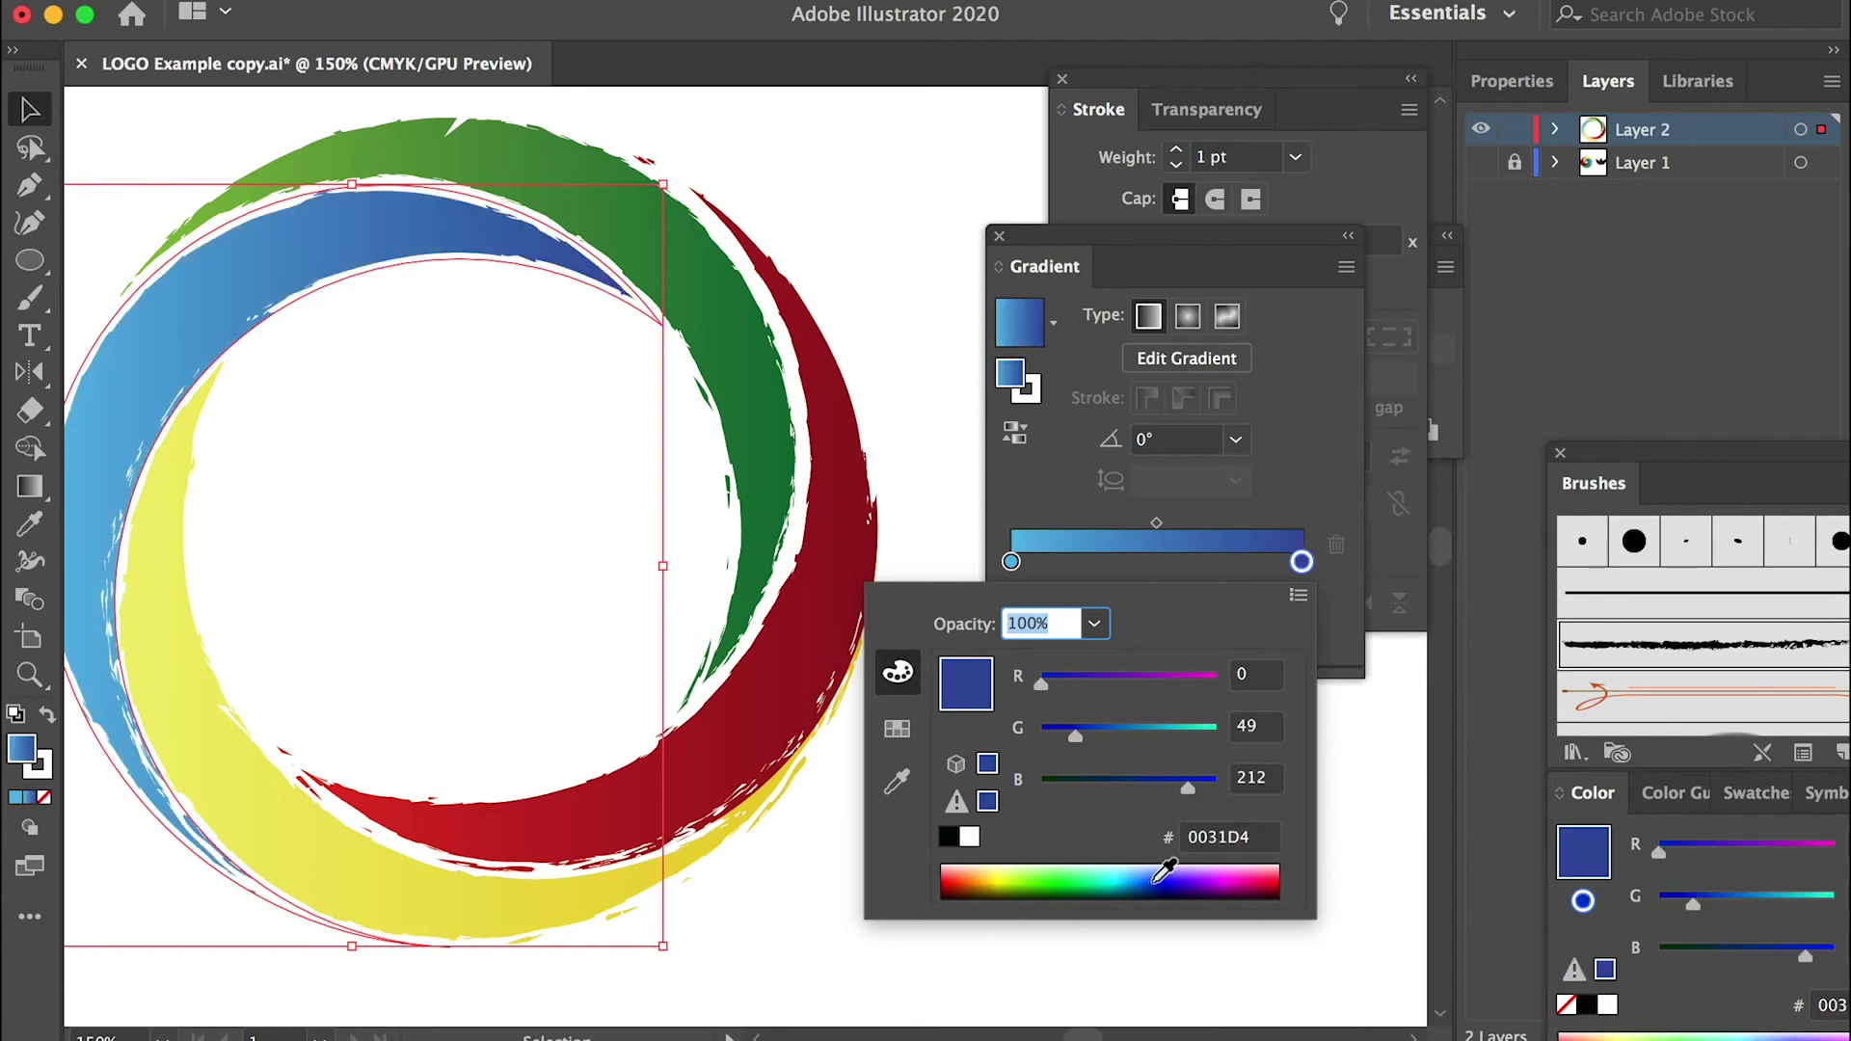
{"action": "left_click", "coordinate": [1350, 463]}
{"action": "left_click", "coordinate": [933, 743]}
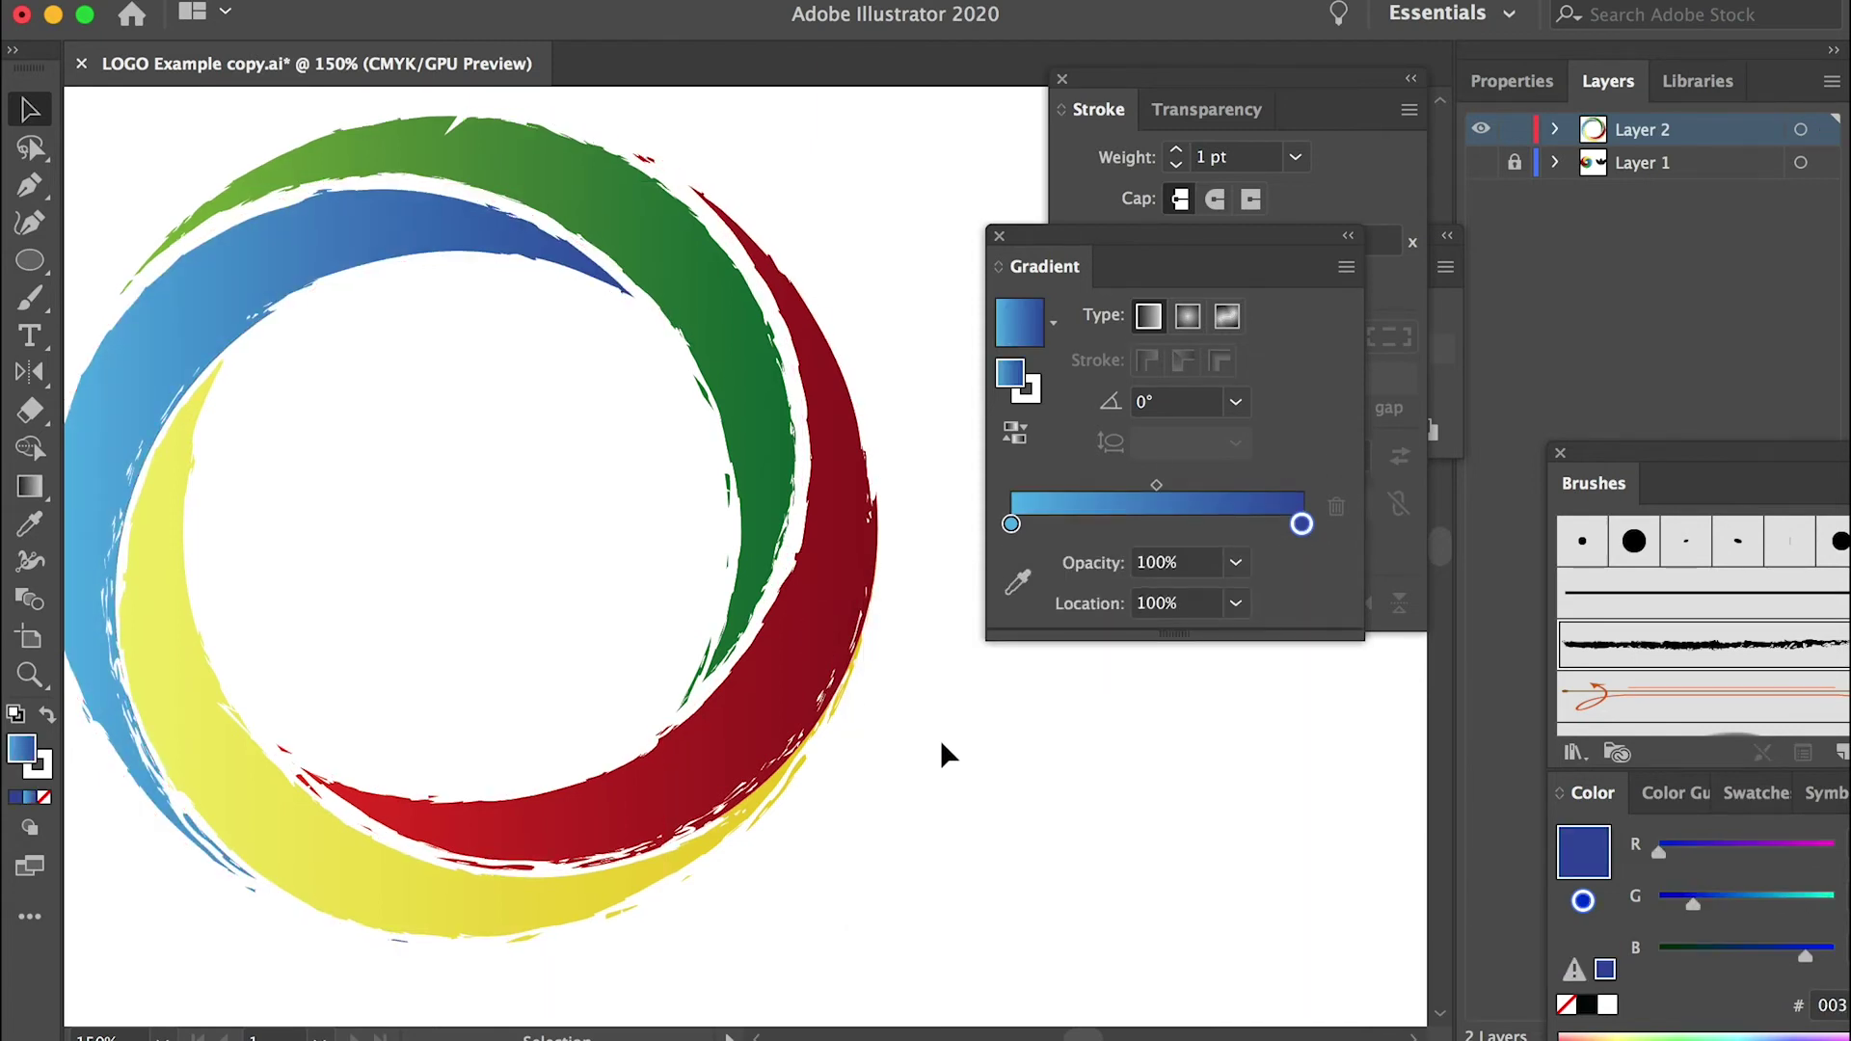
Move the whole swirl logo closer to the artboard's upper-left corner.
{"action": "key", "text": "super+minus"}
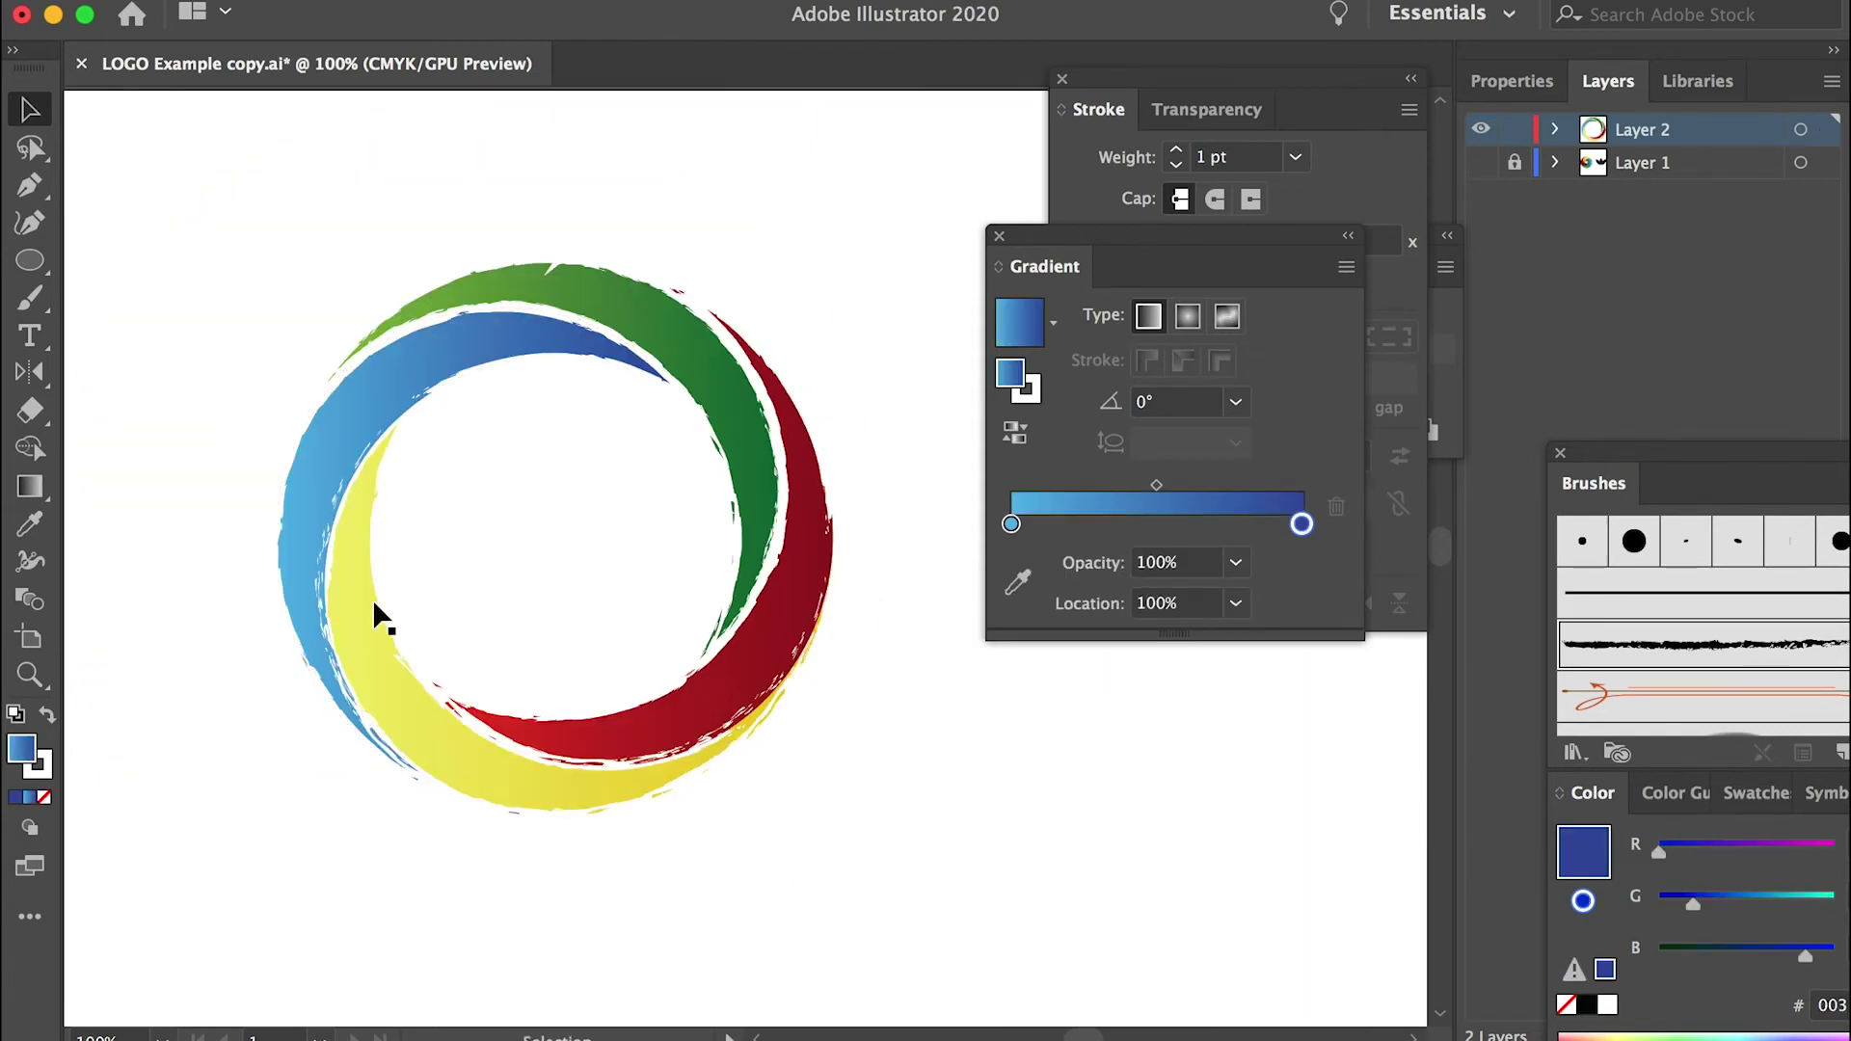
{"action": "key", "text": "super+minus"}
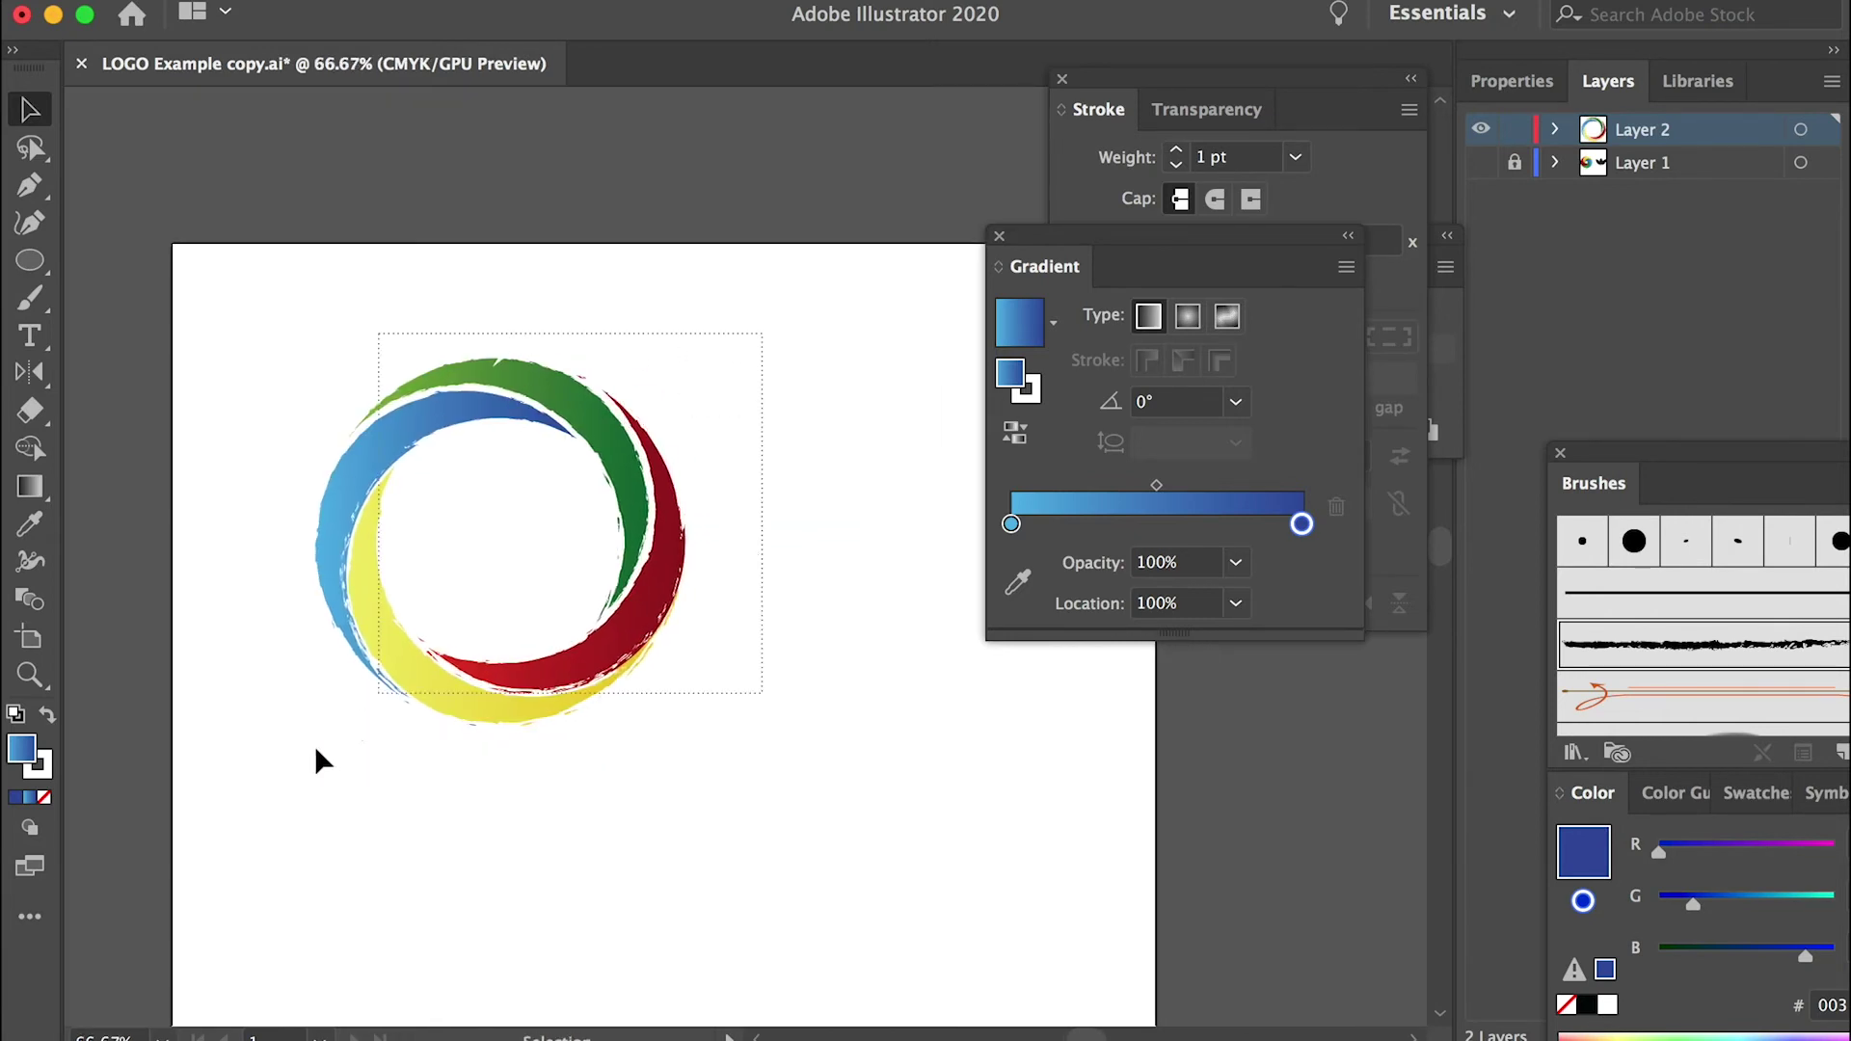
{"action": "left_click", "coordinate": [362, 714]}
{"action": "mouse_move", "coordinate": [613, 443]}
{"action": "left_mouse_down"}
{"action": "mouse_move", "coordinate": [473, 396]}
{"action": "mouse_move", "coordinate": [500, 390]}
{"action": "left_mouse_up"}
{"action": "left_click", "coordinate": [242, 733]}
Set the stroke colour for new shapes to black, with a solid dark blue fill.
{"action": "scroll", "coordinate": [241, 733], "scroll_direction": "right", "scroll_amount": 3}
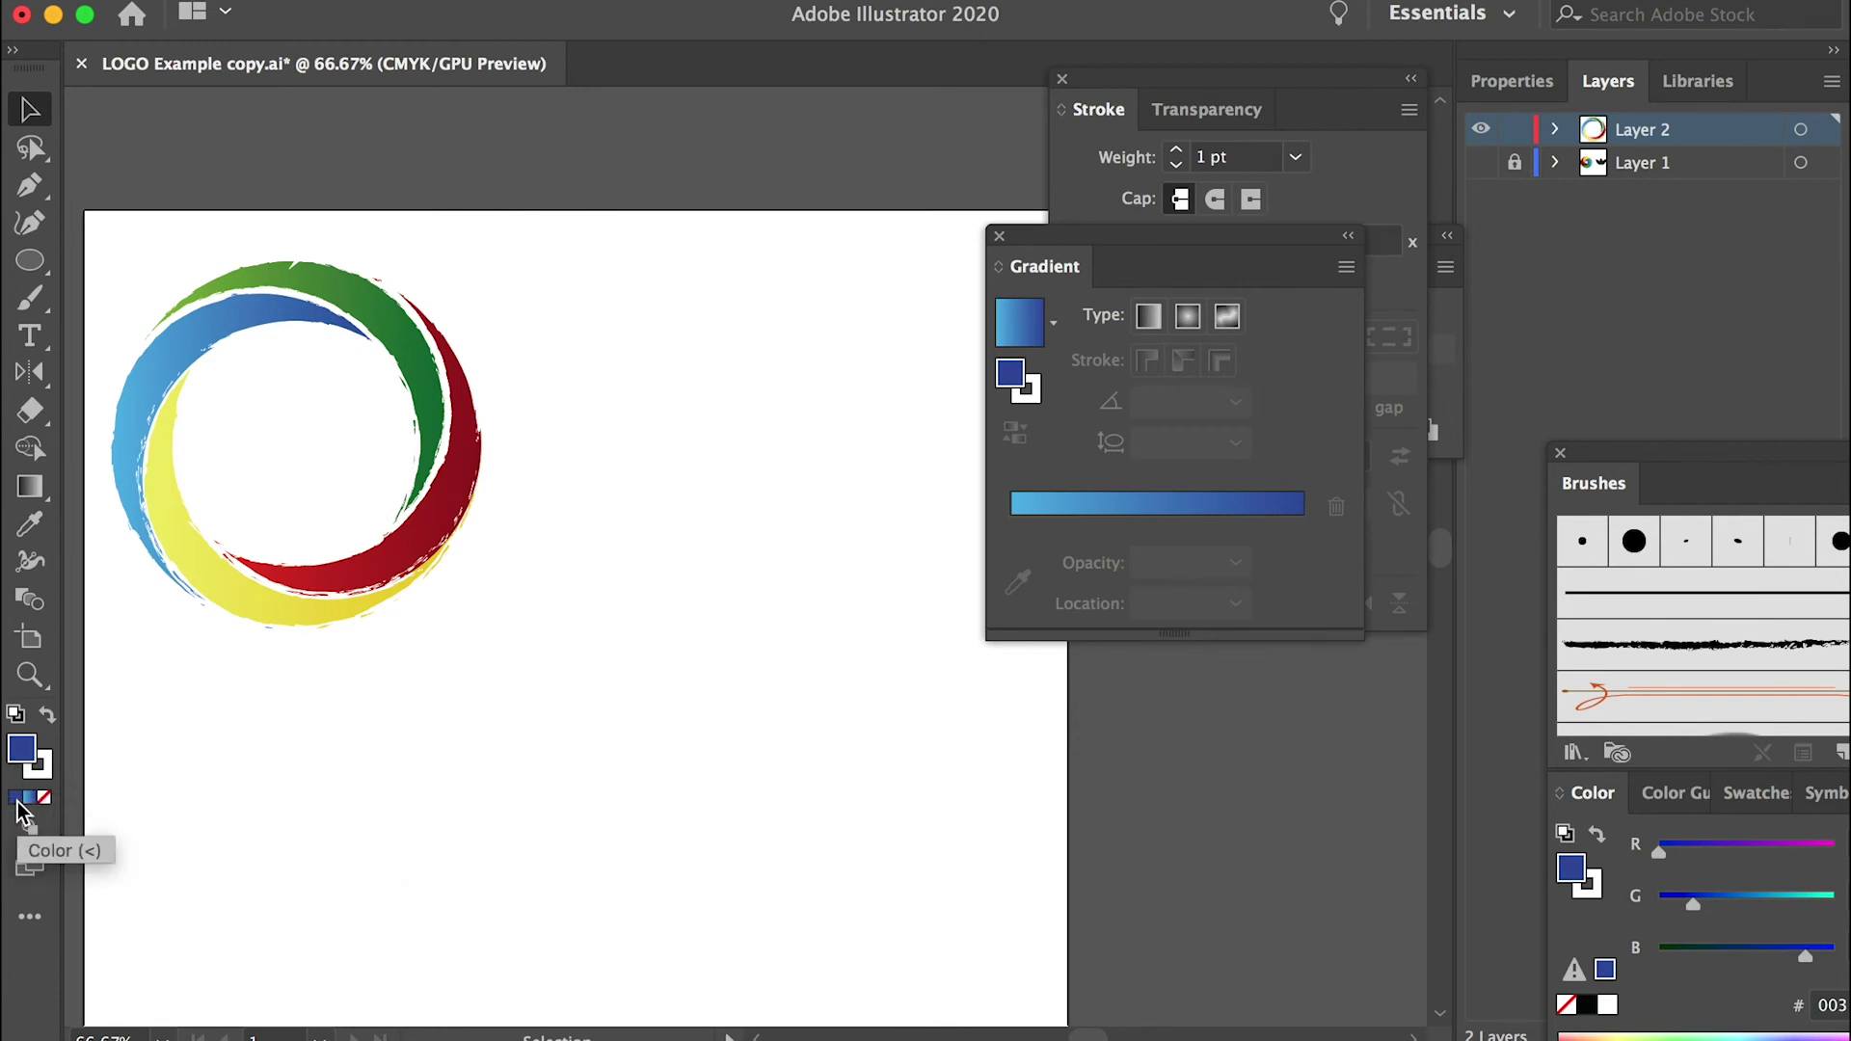
{"action": "left_click", "coordinate": [40, 771]}
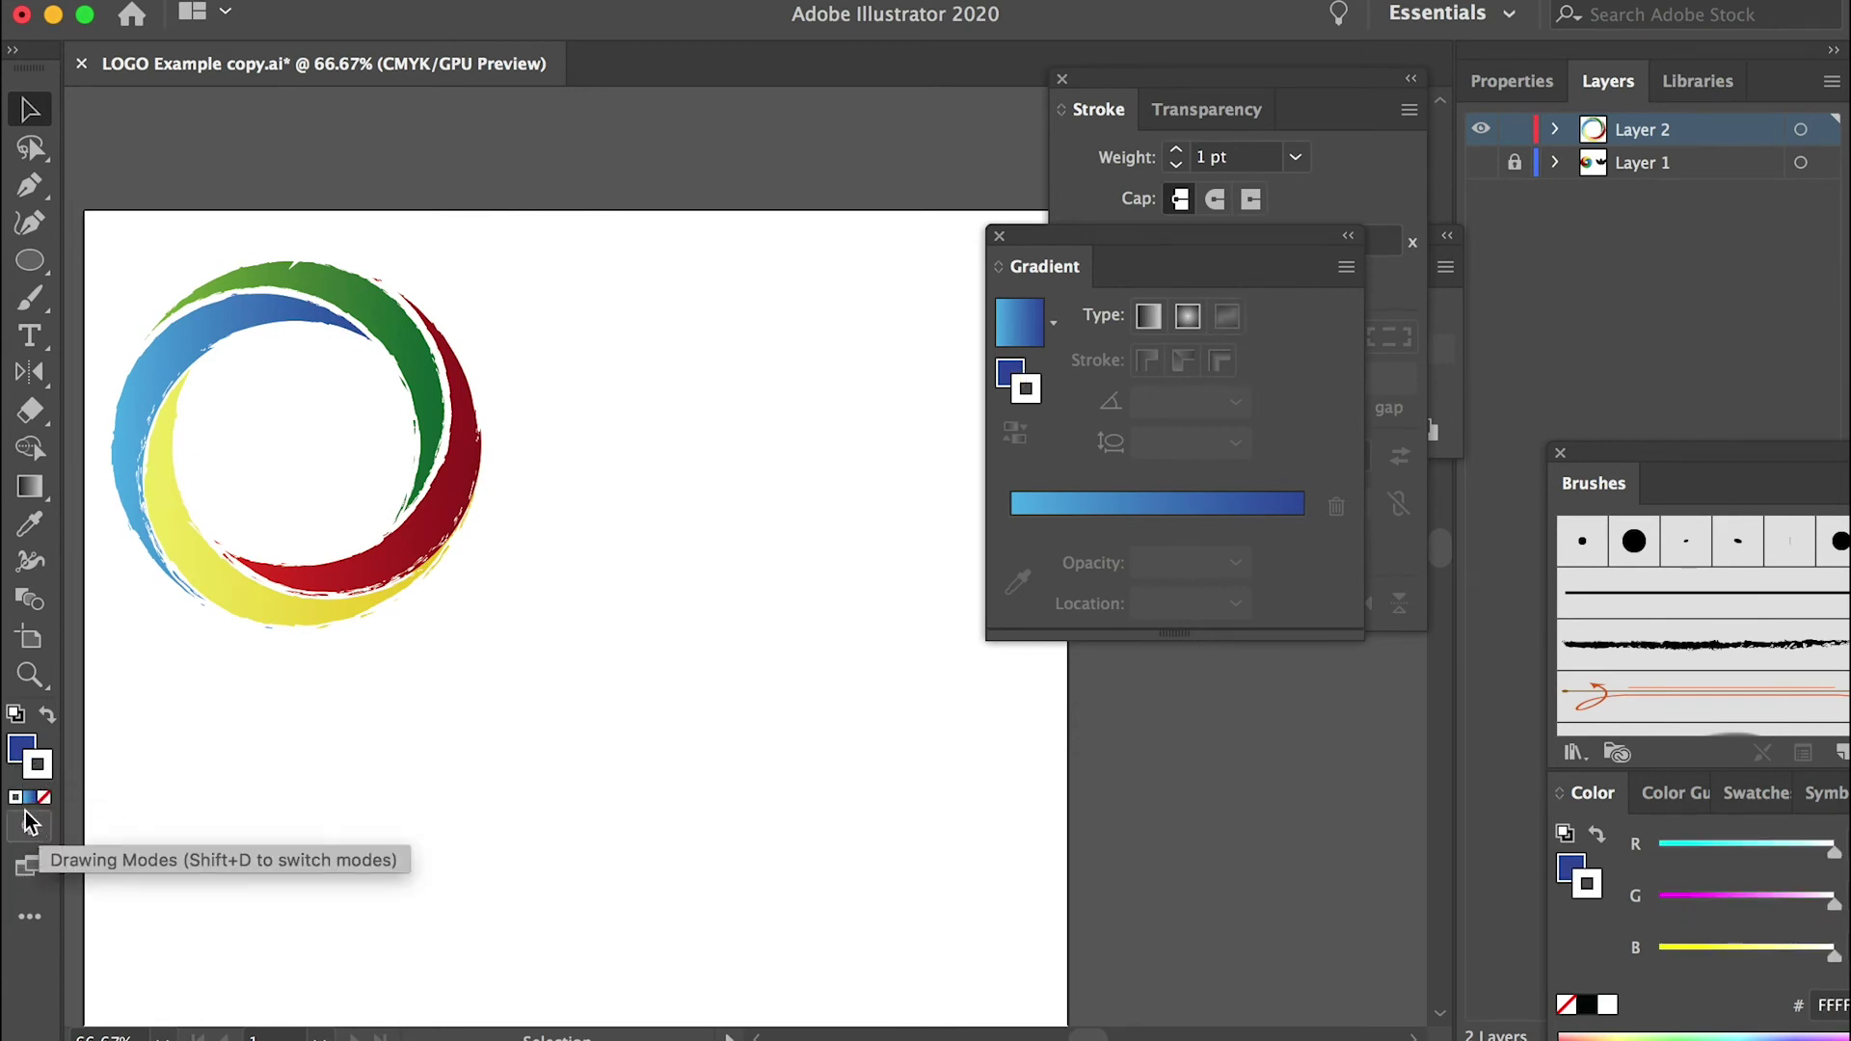
{"action": "double_click", "coordinate": [36, 764]}
{"action": "type", "text": "000102"}
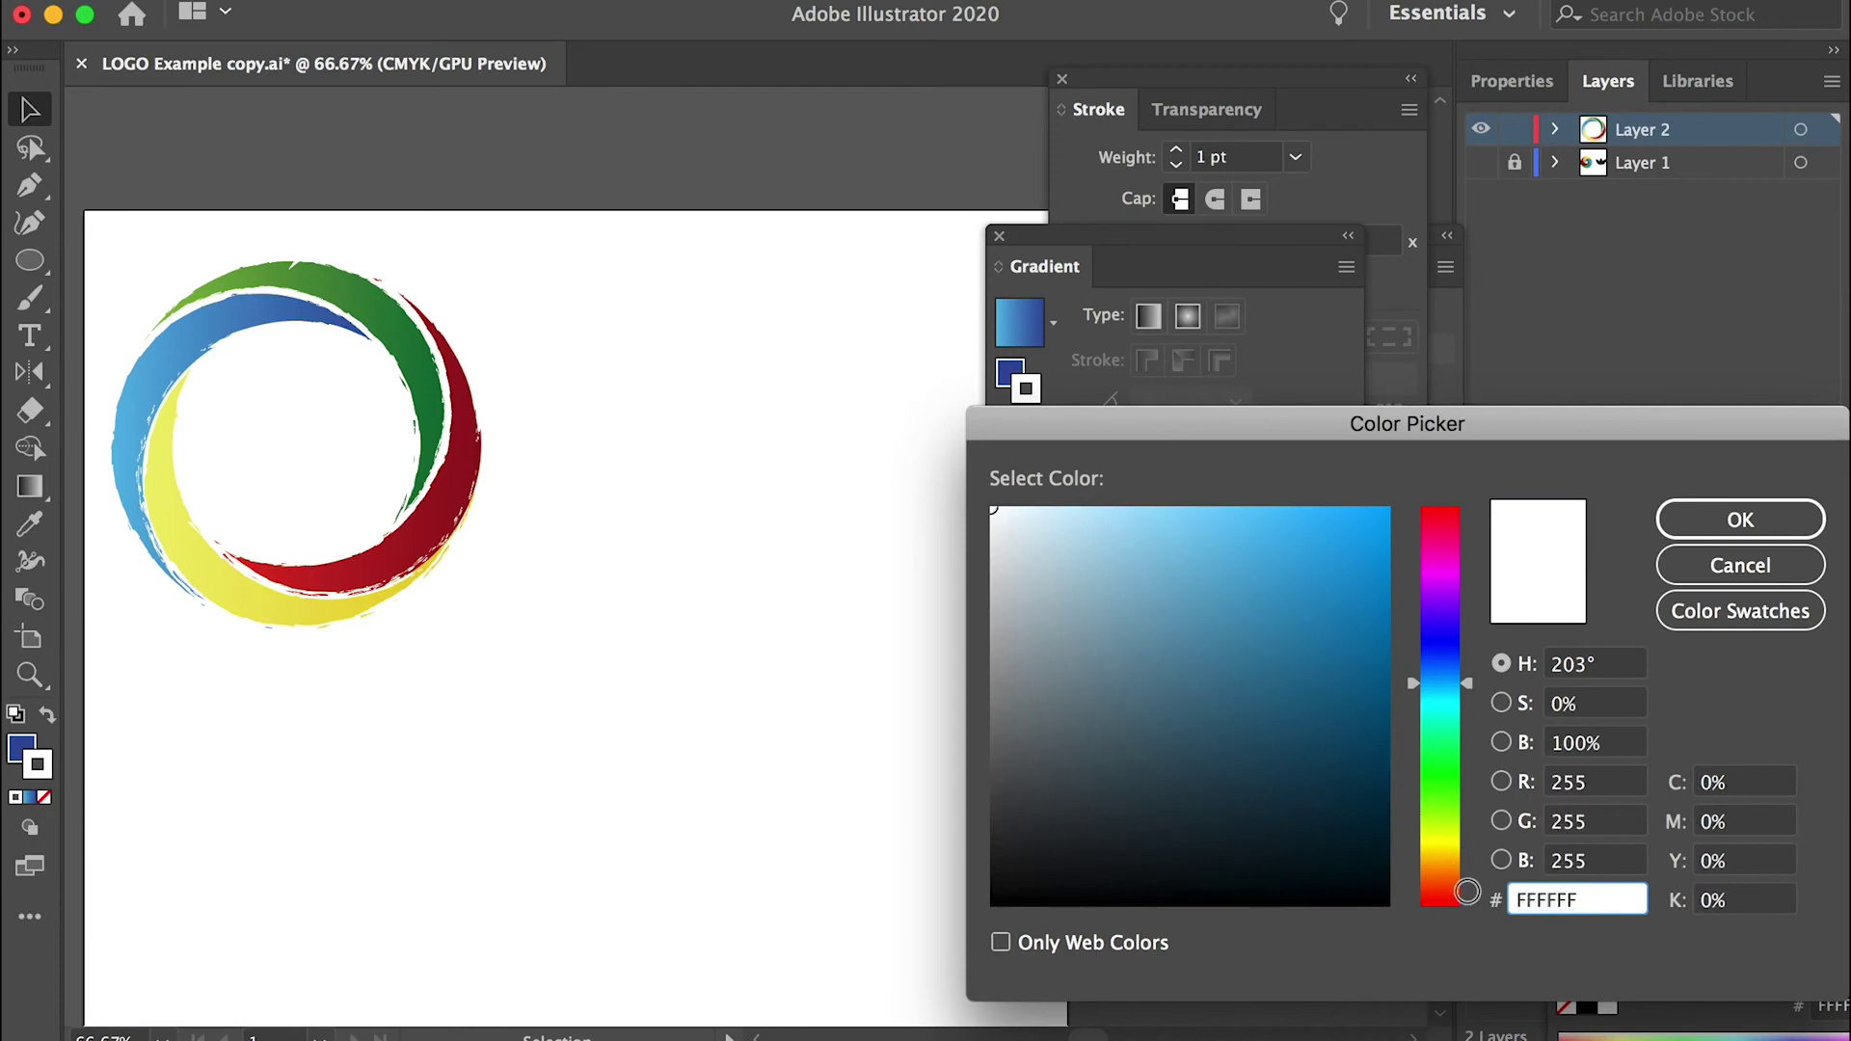
{"action": "left_click", "coordinate": [1664, 528]}
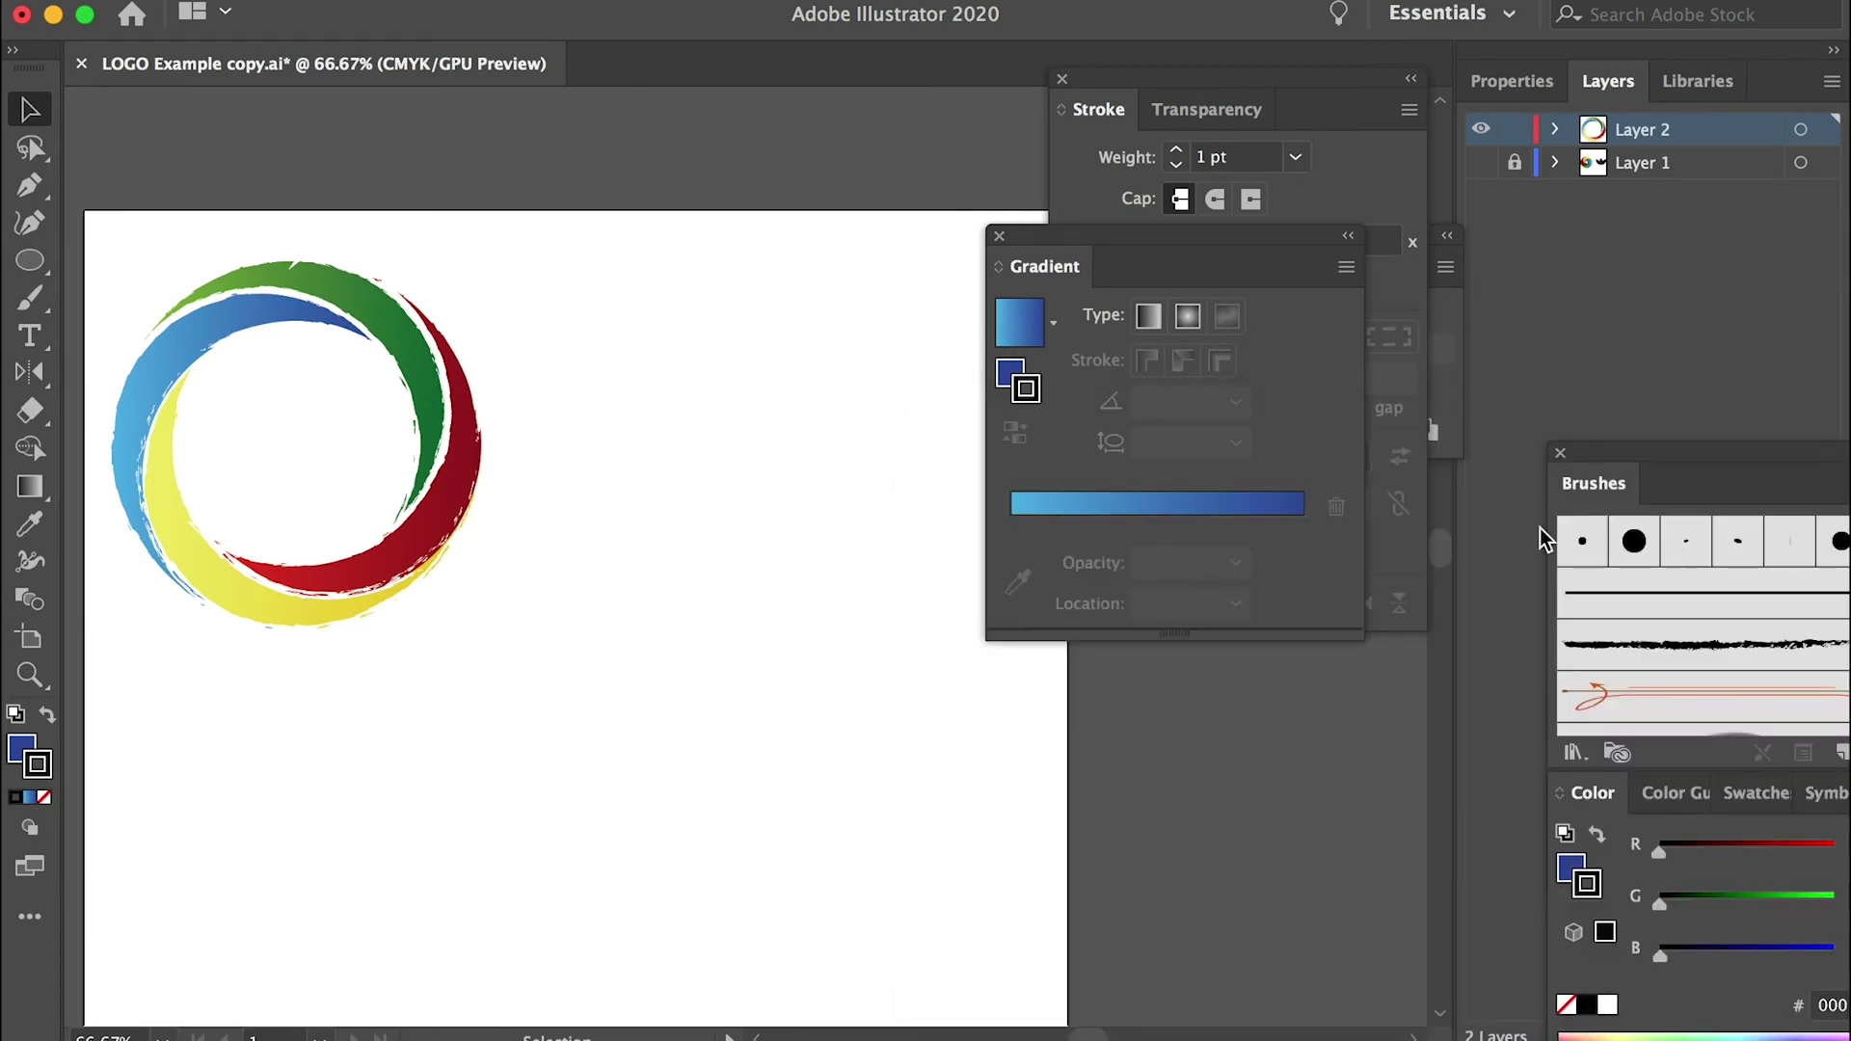
Draw a circle on the empty area beside the swirl logo and place a partly overlapping copy on its right side.
{"action": "left_click", "coordinate": [30, 268]}
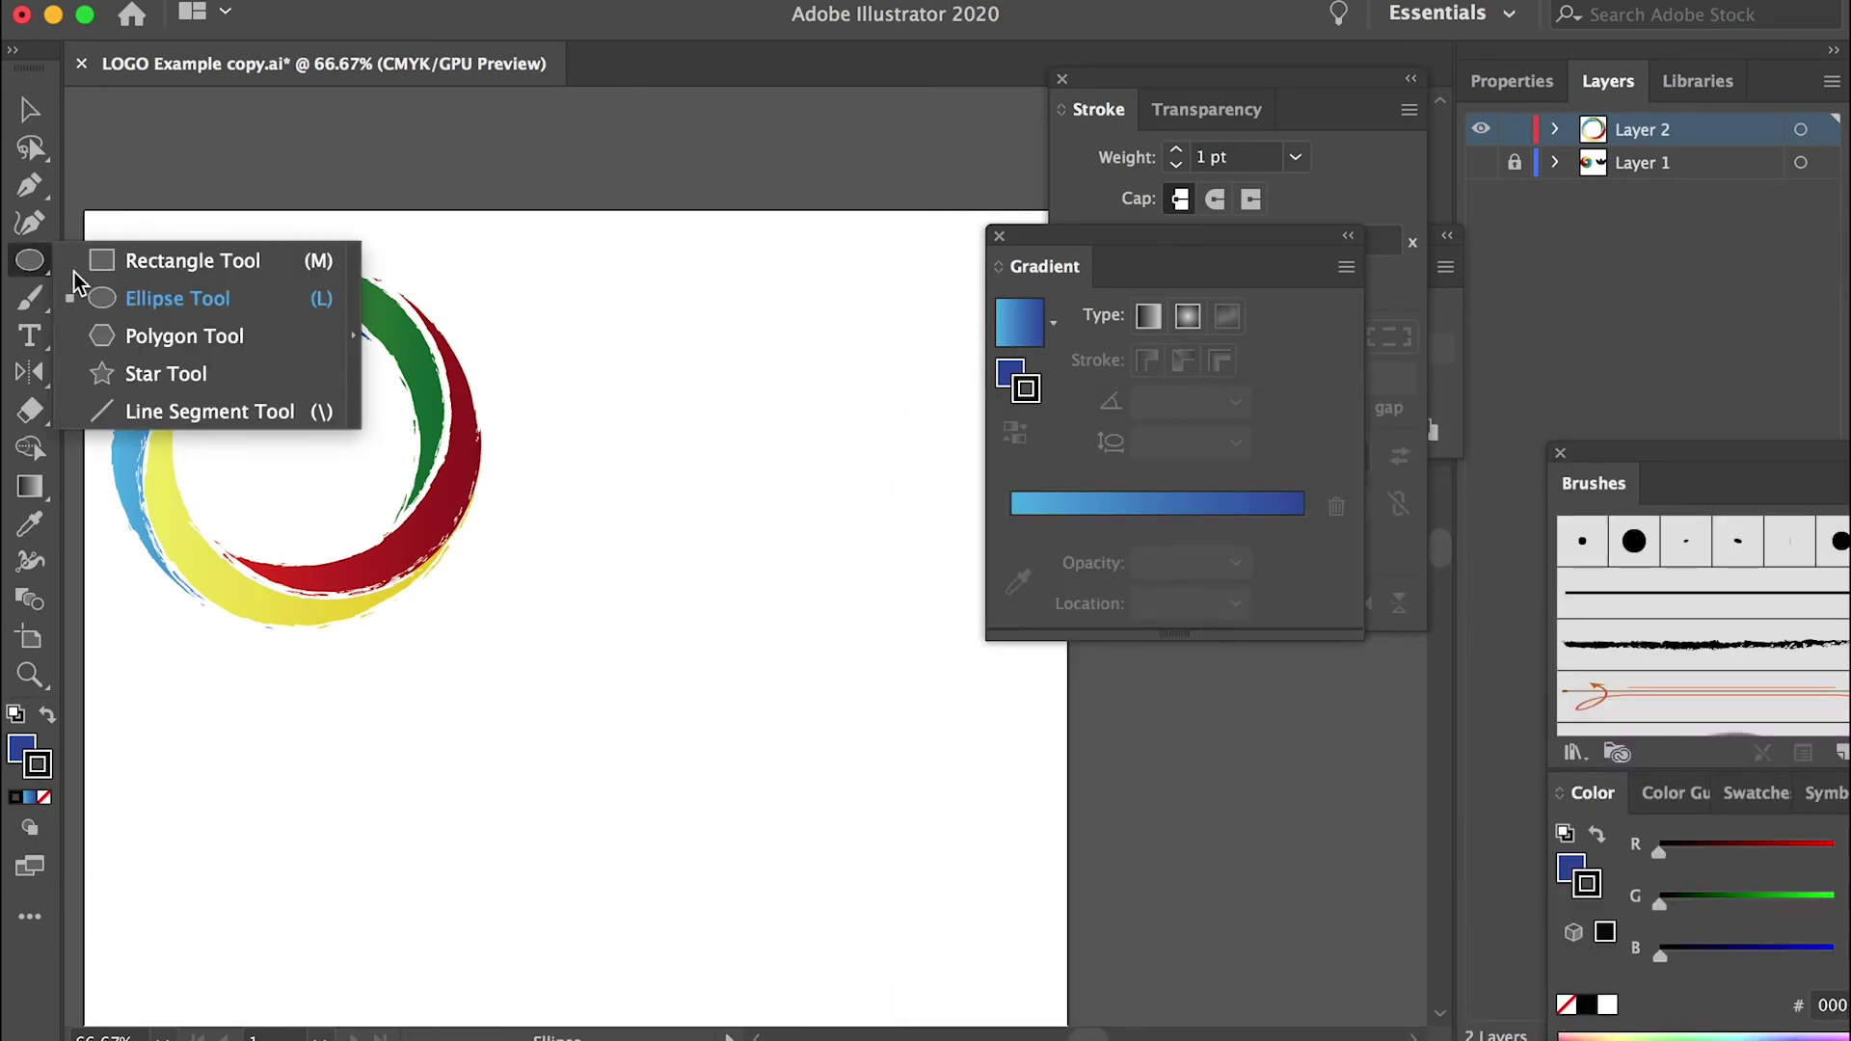
{"action": "left_click", "coordinate": [144, 298]}
{"action": "left_click_drag", "start_coordinate": [587, 298], "coordinate": [907, 524]}
{"action": "left_click", "coordinate": [29, 109]}
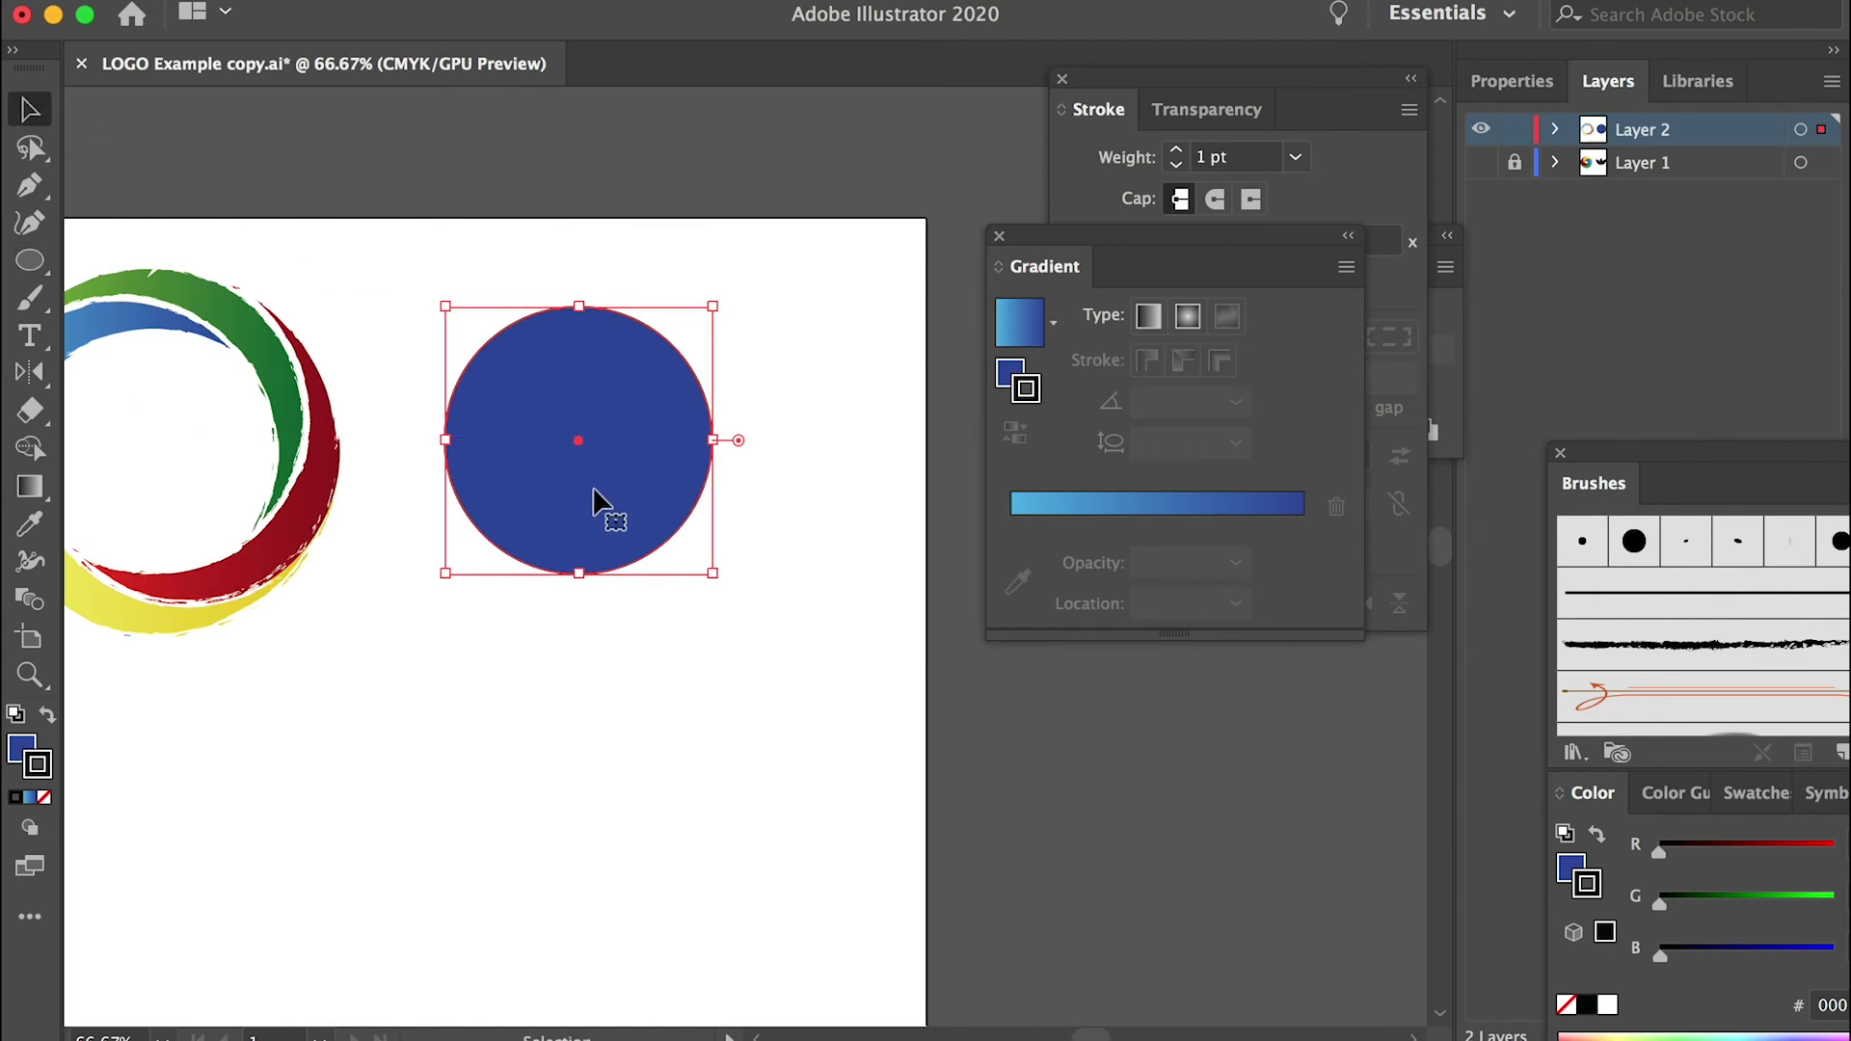
{"action": "left_click_drag", "start_coordinate": [560, 496], "coordinate": [756, 541]}
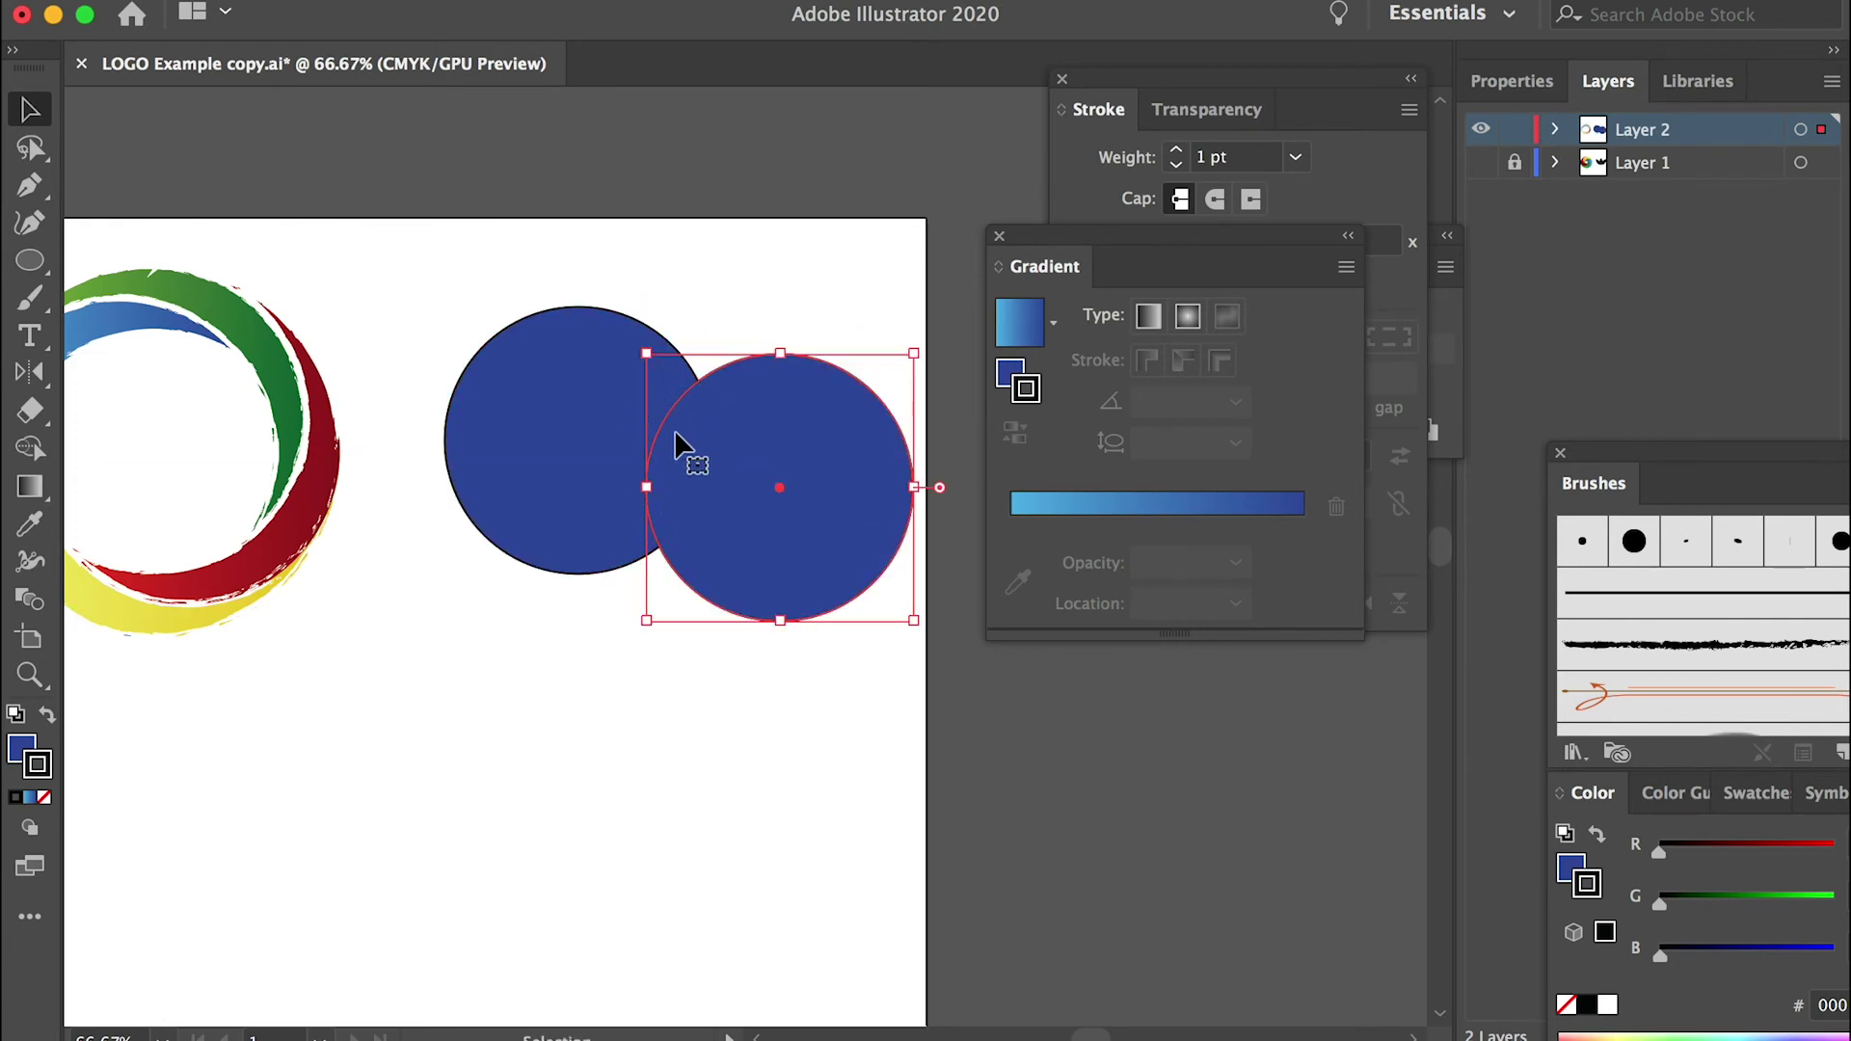
Align the two blue circles to each other by their vertical centres.
{"action": "key", "text": "super+a"}
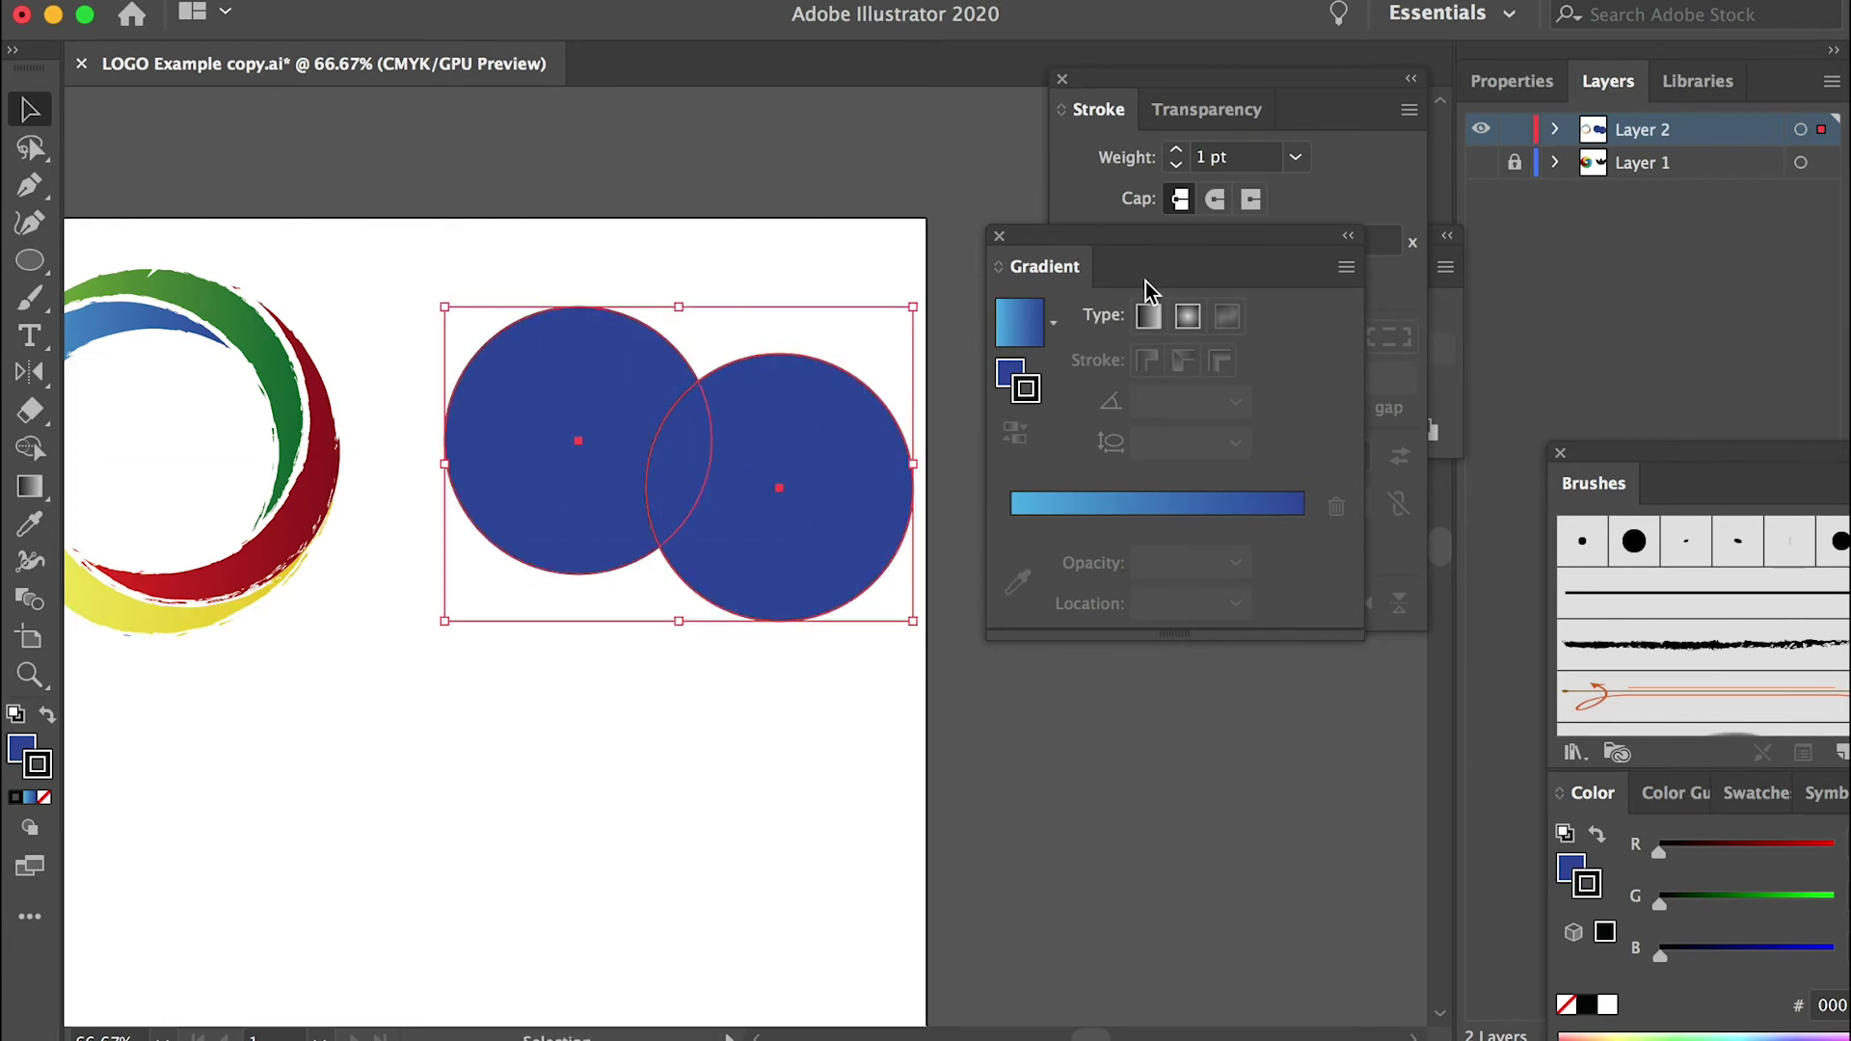
{"action": "mouse_move", "coordinate": [1078, 235]}
{"action": "left_mouse_down"}
{"action": "mouse_move", "coordinate": [1234, 564]}
{"action": "mouse_move", "coordinate": [1152, 680]}
{"action": "left_mouse_up"}
{"action": "key", "text": "shift+F7"}
{"action": "left_click_drag", "start_coordinate": [1231, 235], "coordinate": [1130, 276]}
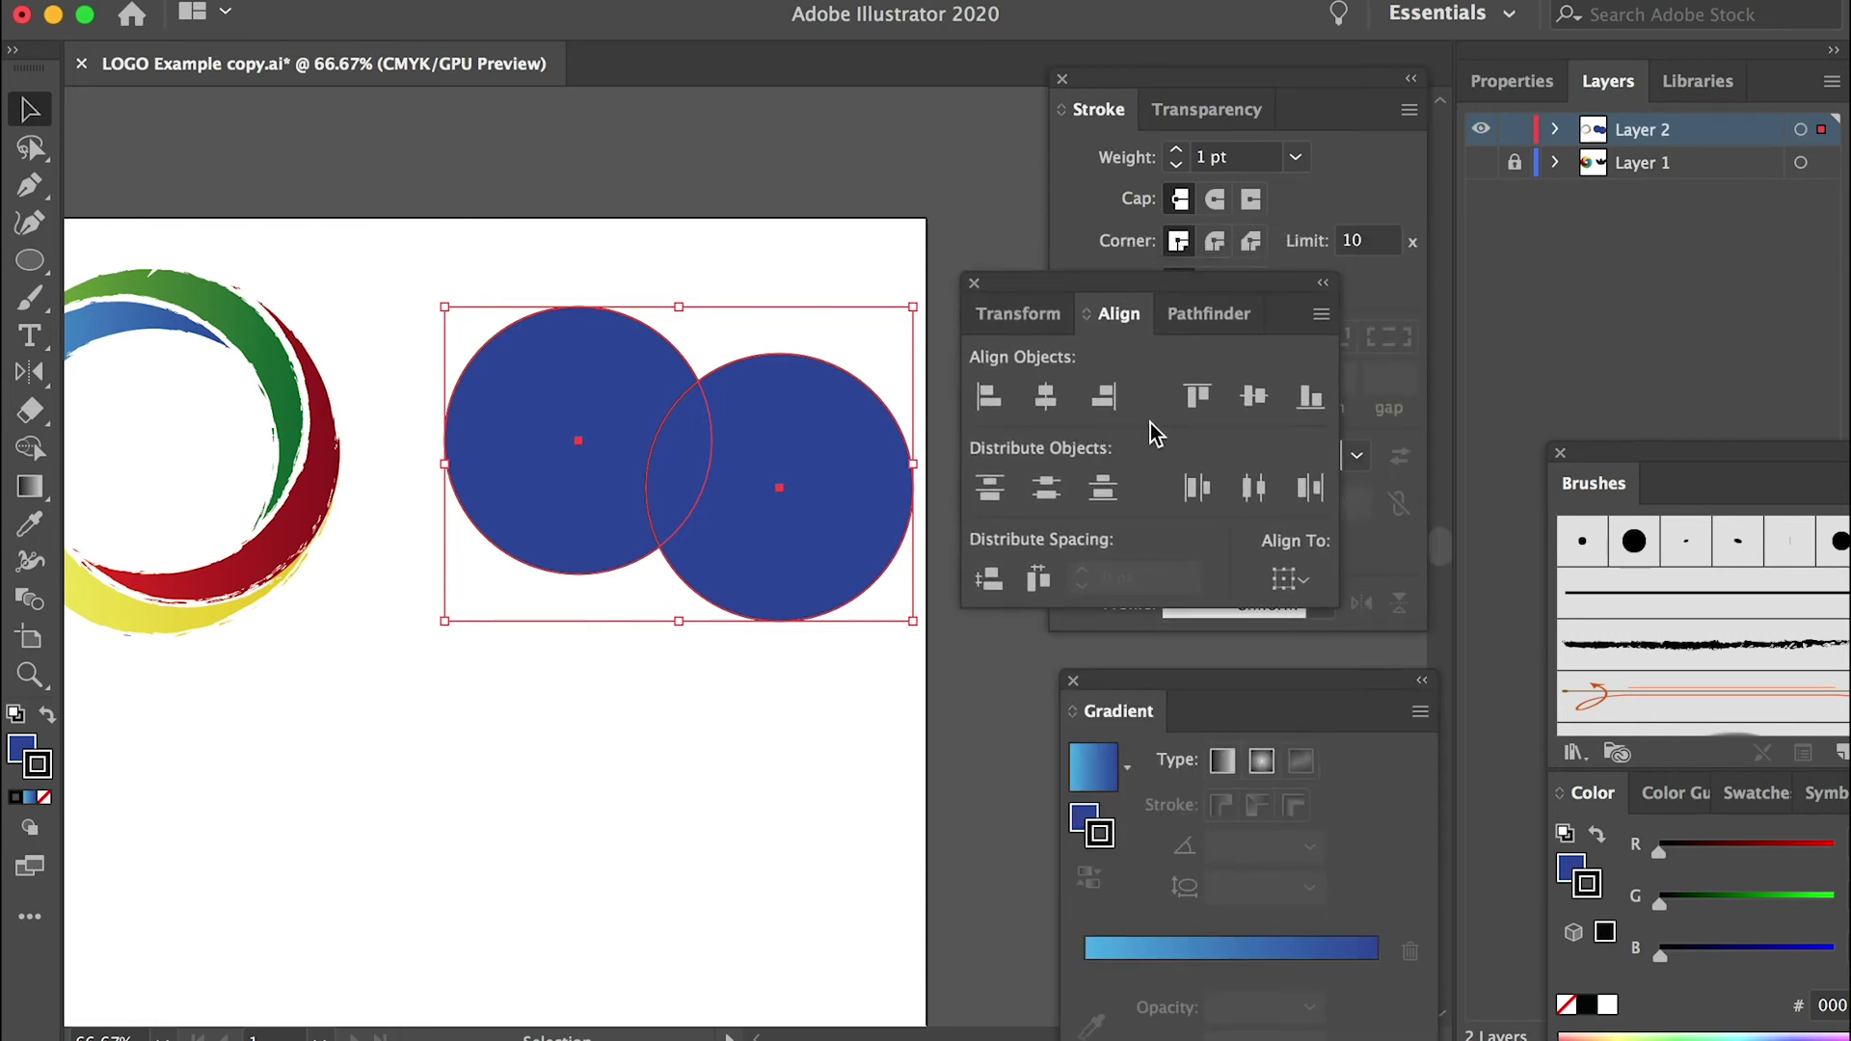
{"action": "left_click", "coordinate": [1253, 398]}
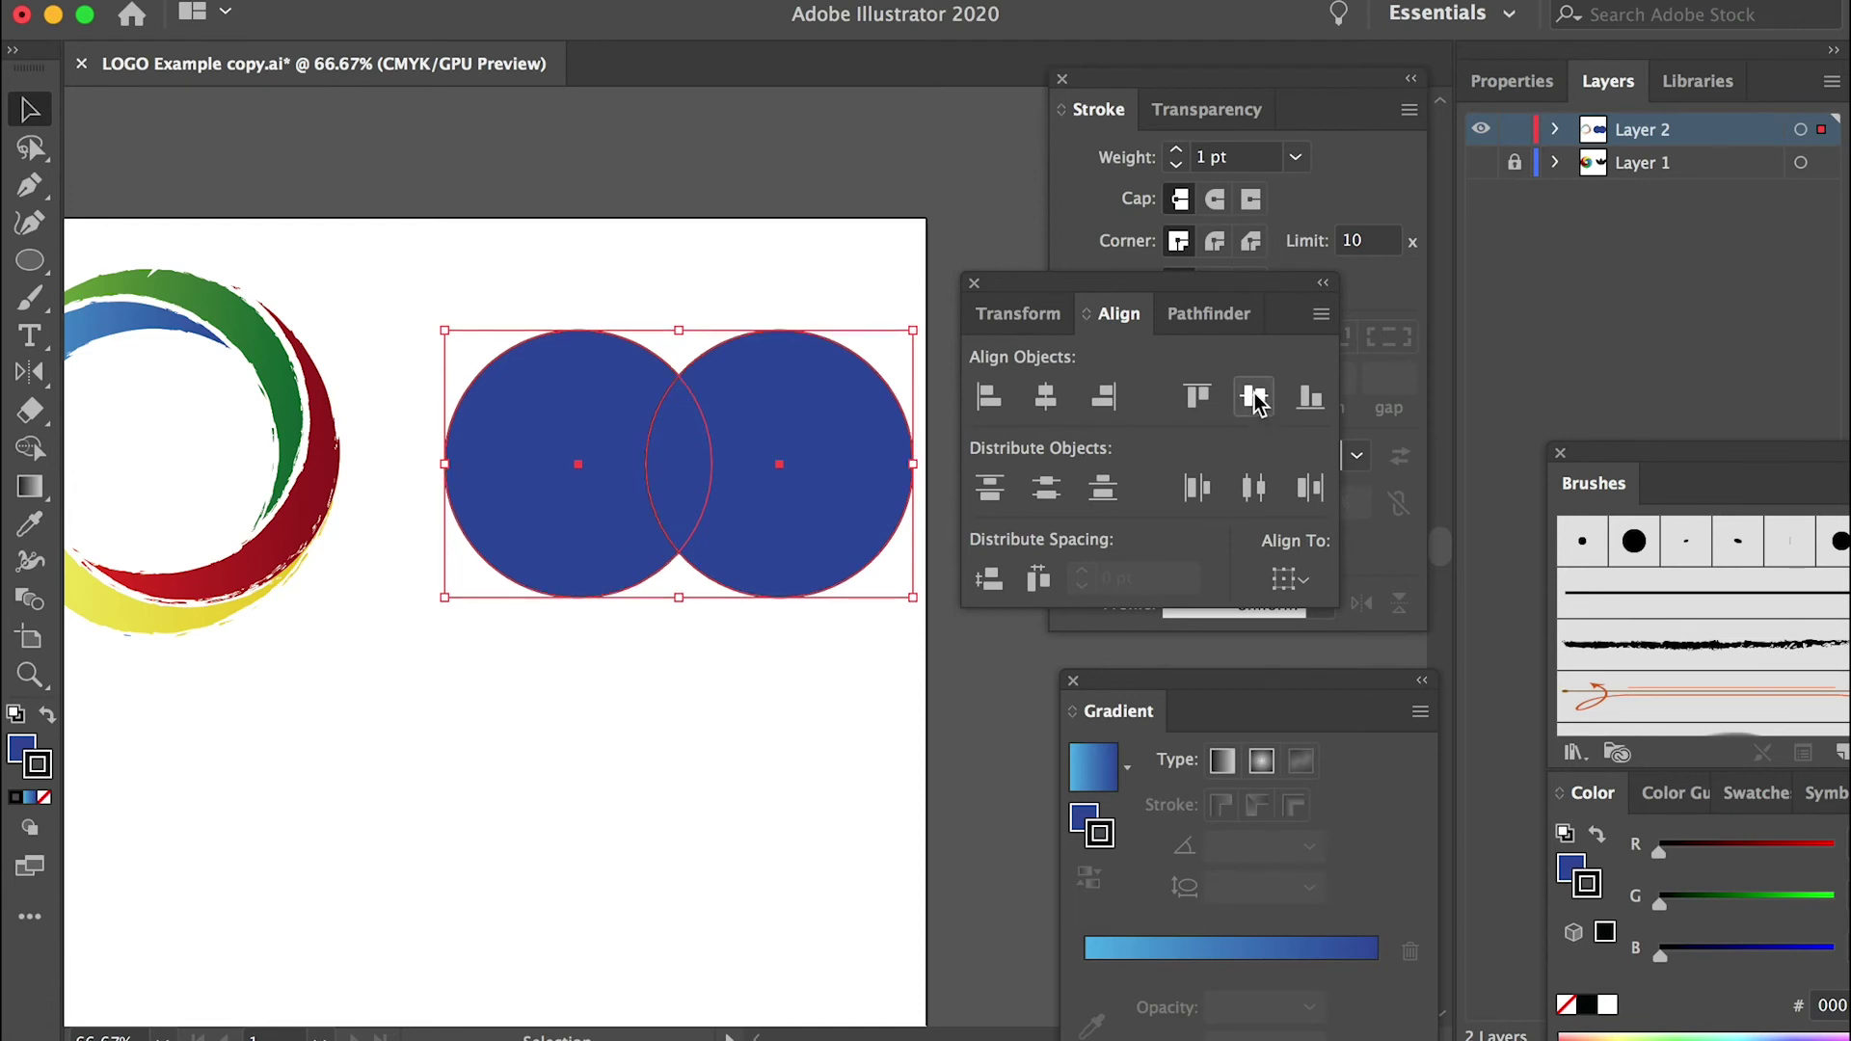
Divide the two overlapping circles with Pathfinder and ungroup the resulting pieces.
{"action": "left_click_drag", "start_coordinate": [483, 269], "coordinate": [950, 639]}
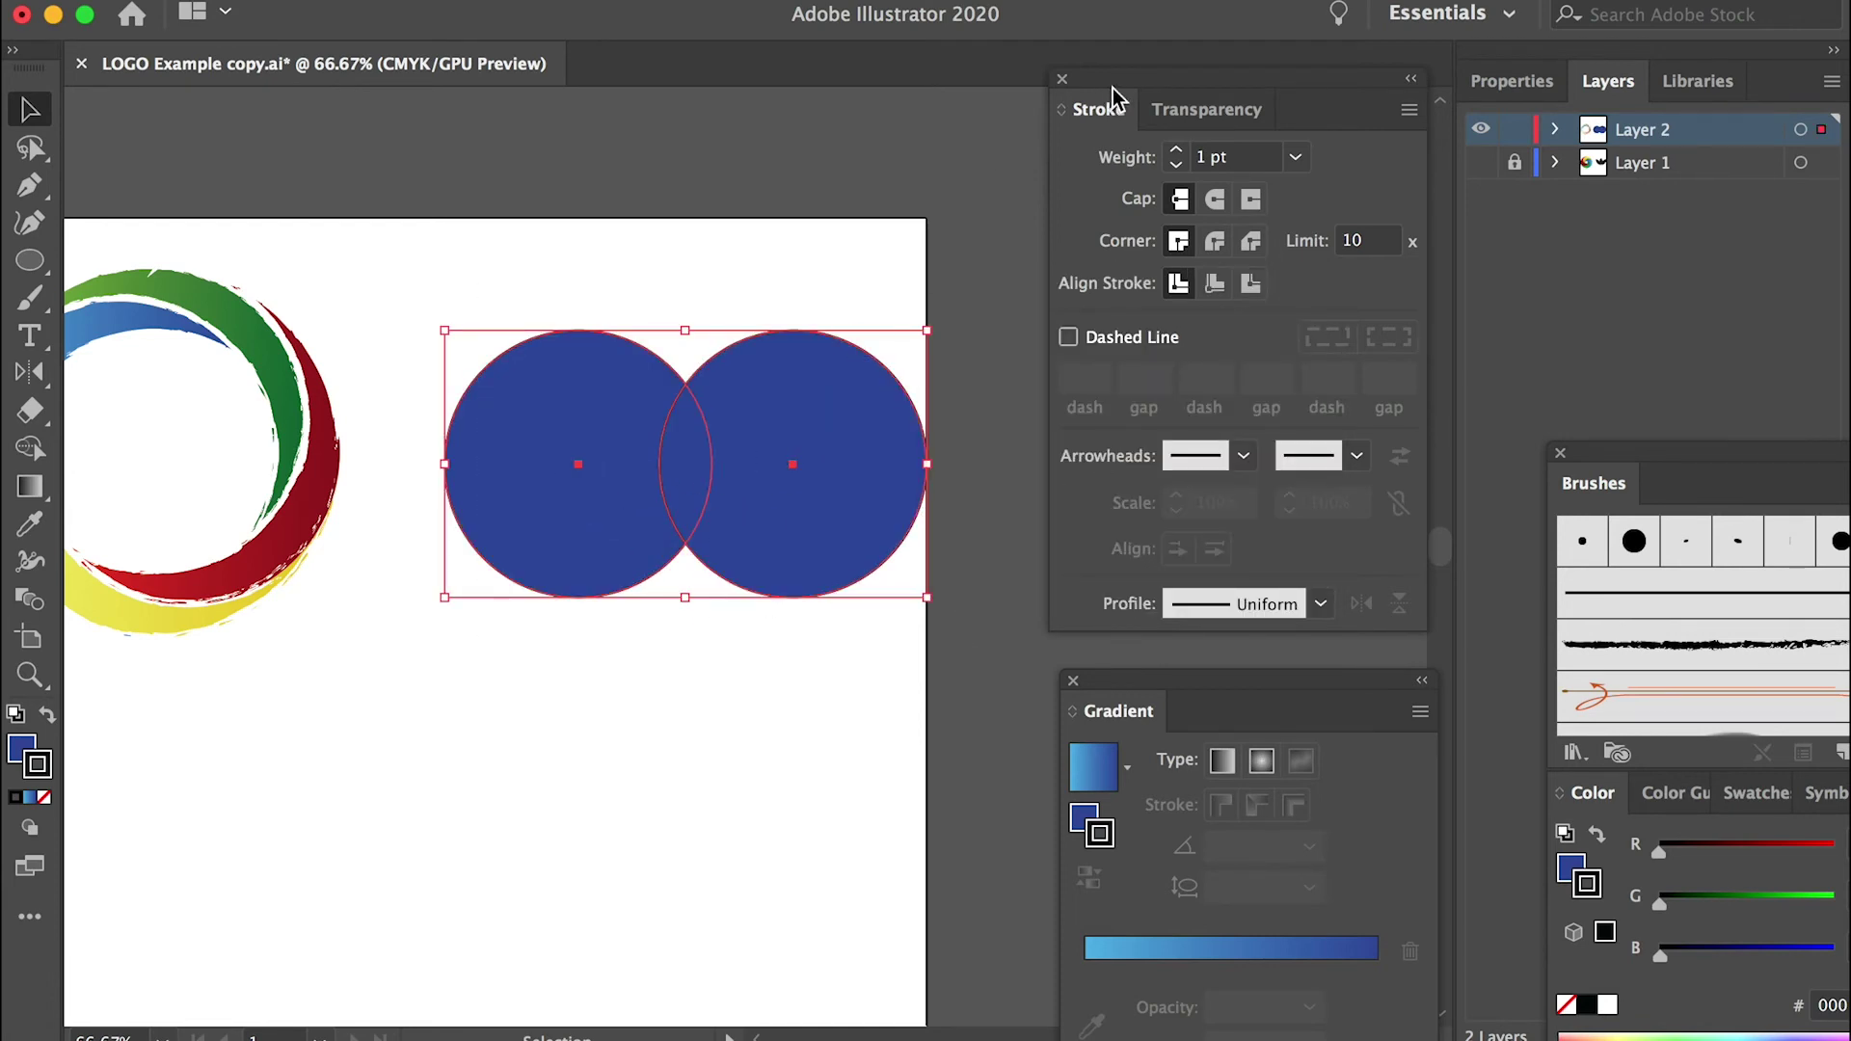
{"action": "key", "text": "shift+super+F9"}
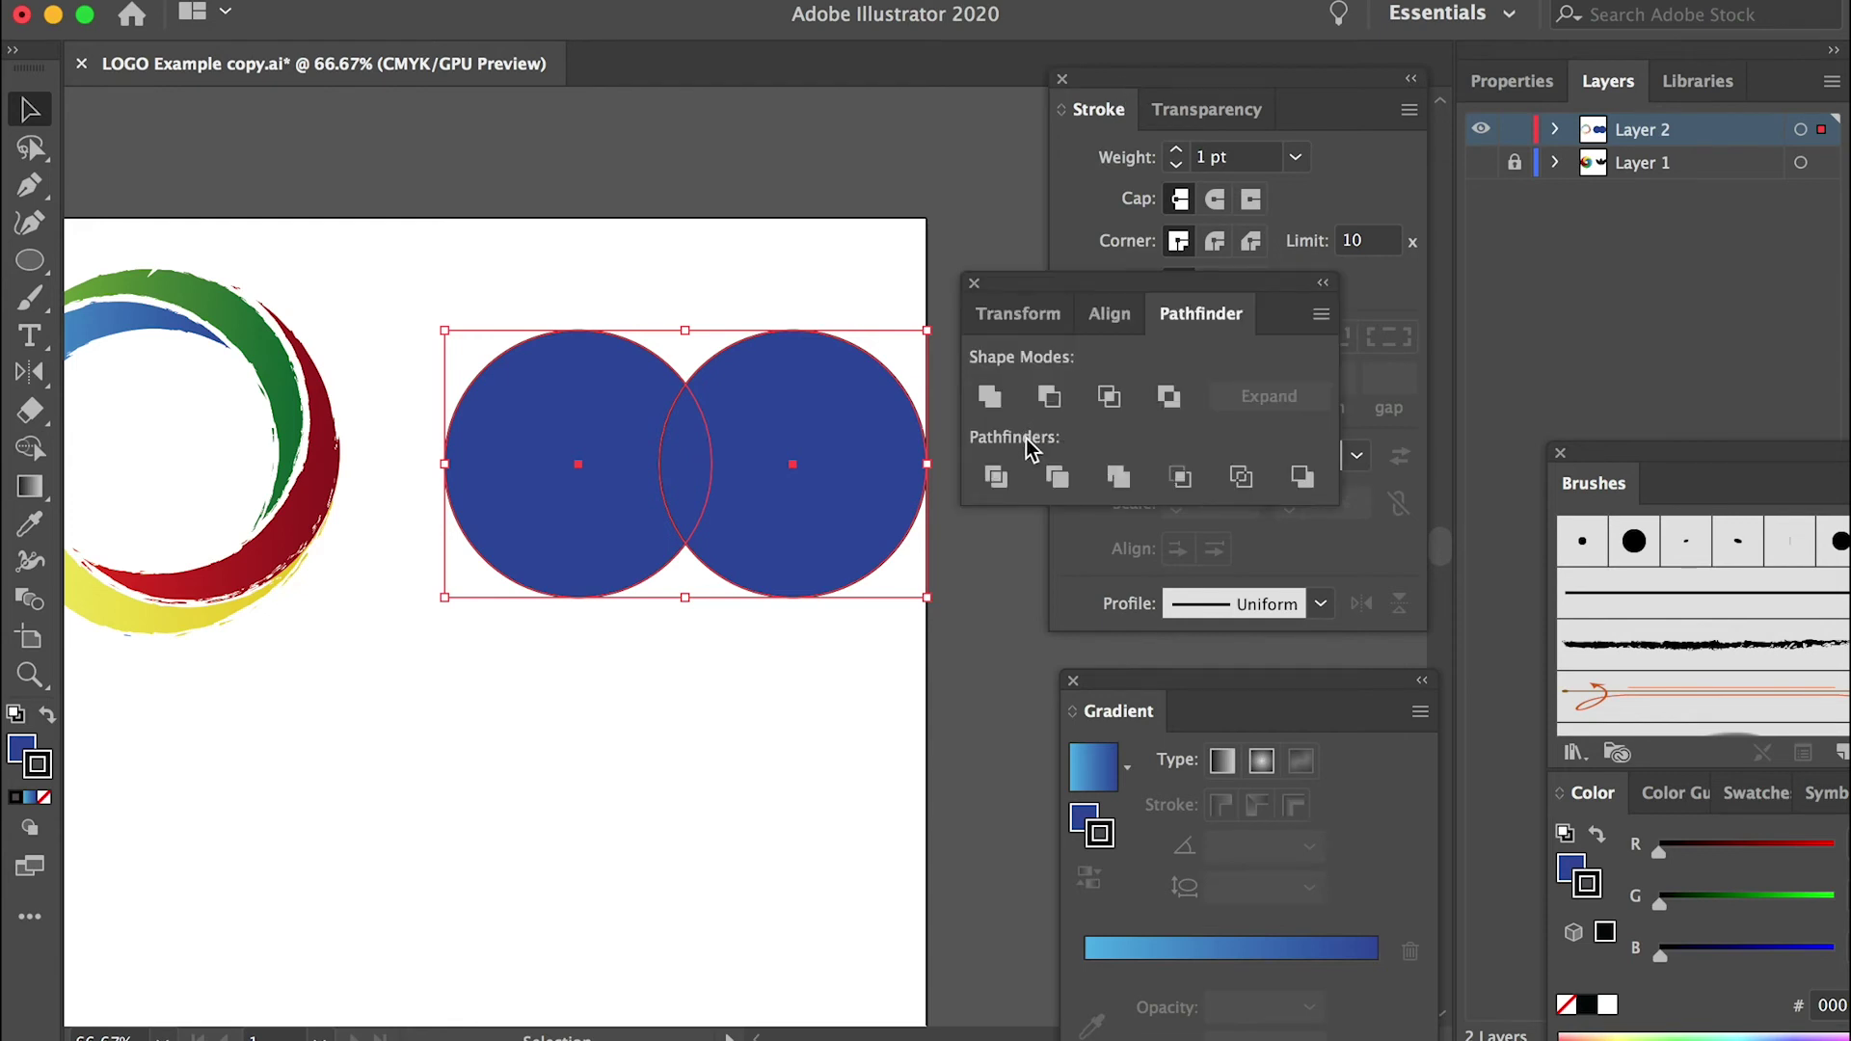
{"action": "left_click", "coordinate": [999, 479]}
{"action": "right_click", "coordinate": [780, 430]}
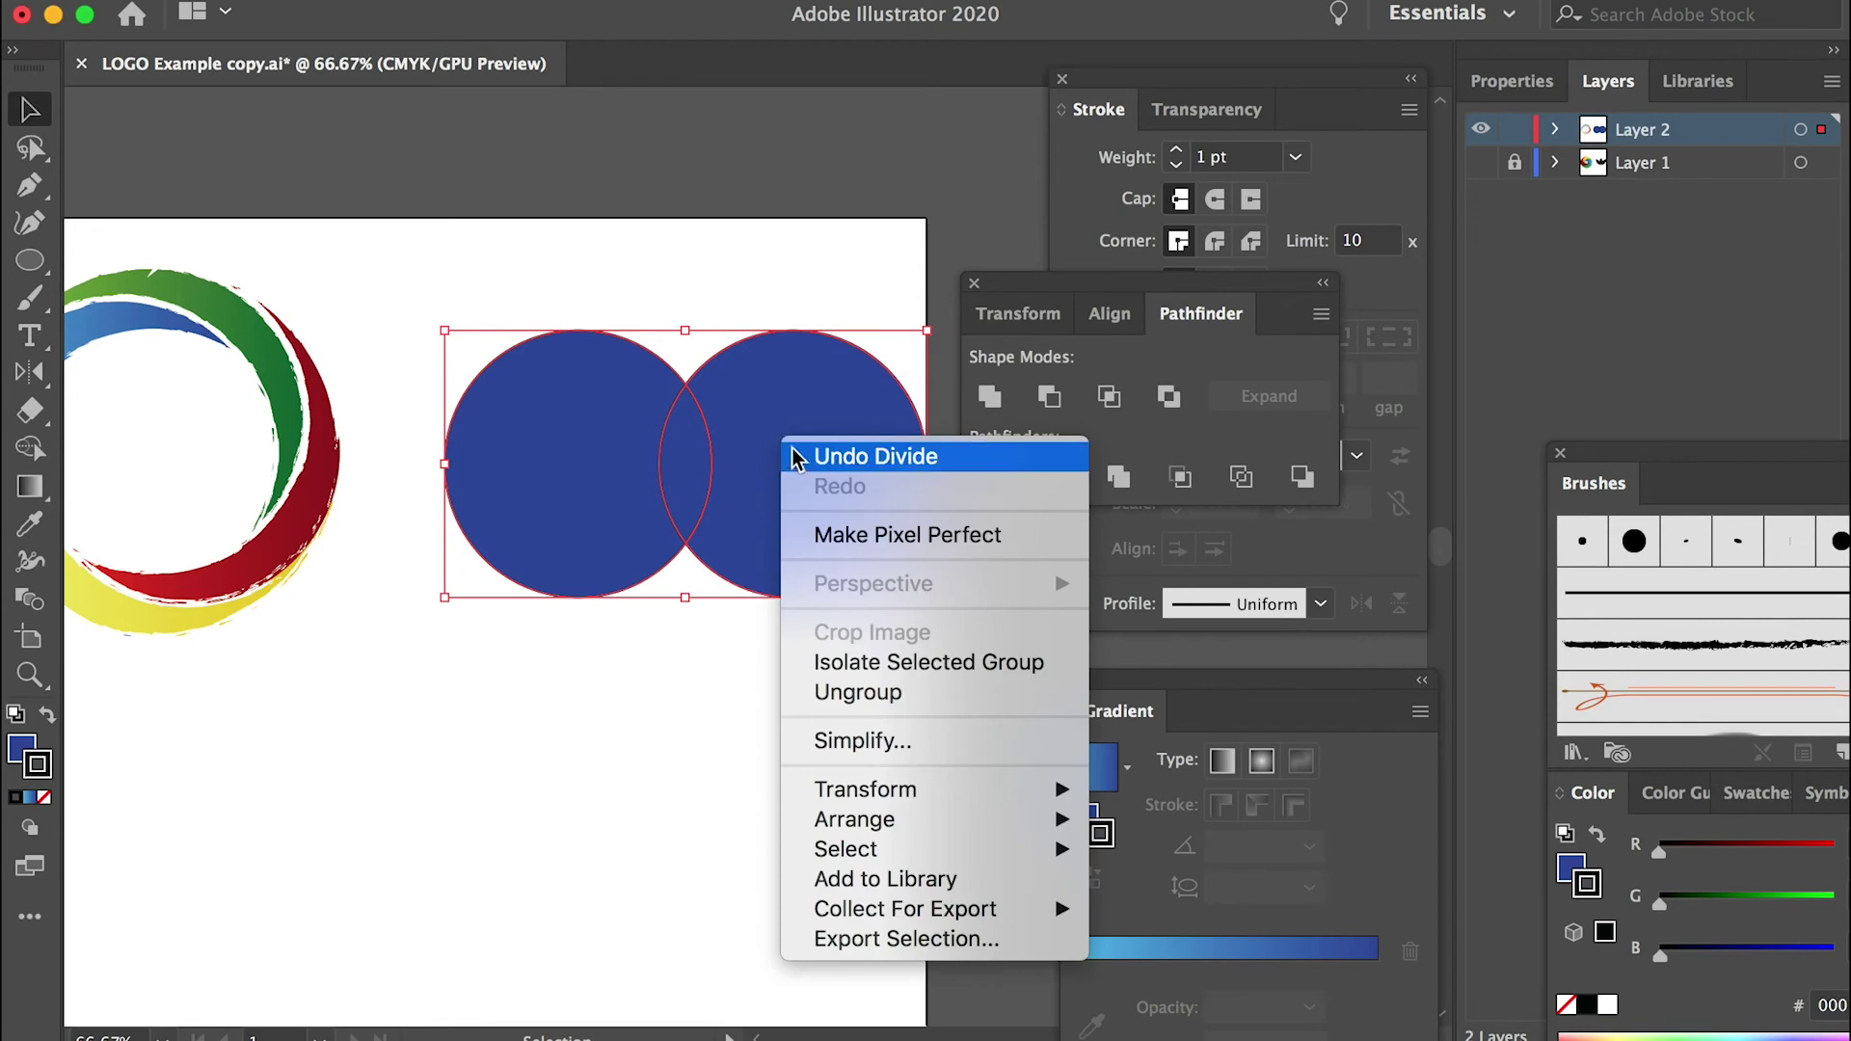
{"action": "left_click", "coordinate": [838, 692]}
{"action": "left_click", "coordinate": [776, 725]}
Delete the outer pieces of both circles, keeping only the leaf-shaped overlap.
{"action": "left_click", "coordinate": [834, 427]}
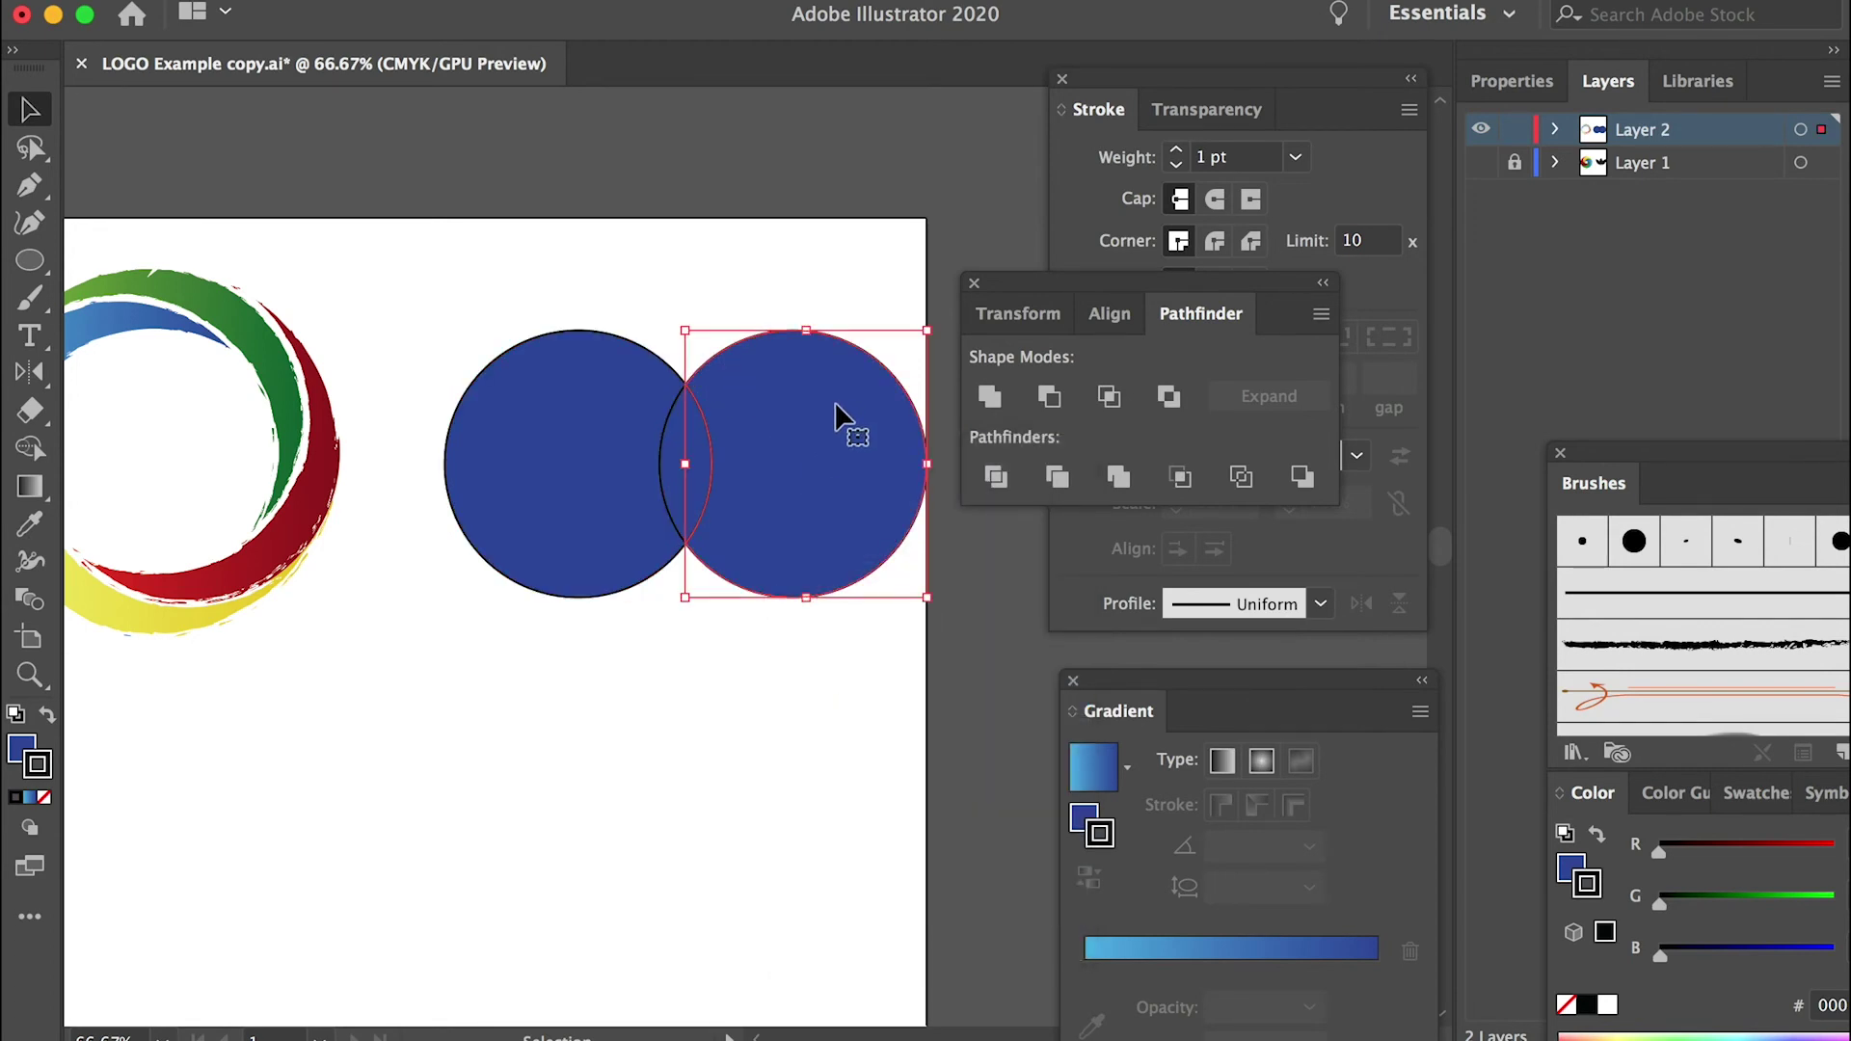
{"action": "key", "text": "Delete"}
{"action": "left_click", "coordinate": [529, 426]}
{"action": "key", "text": "Delete"}
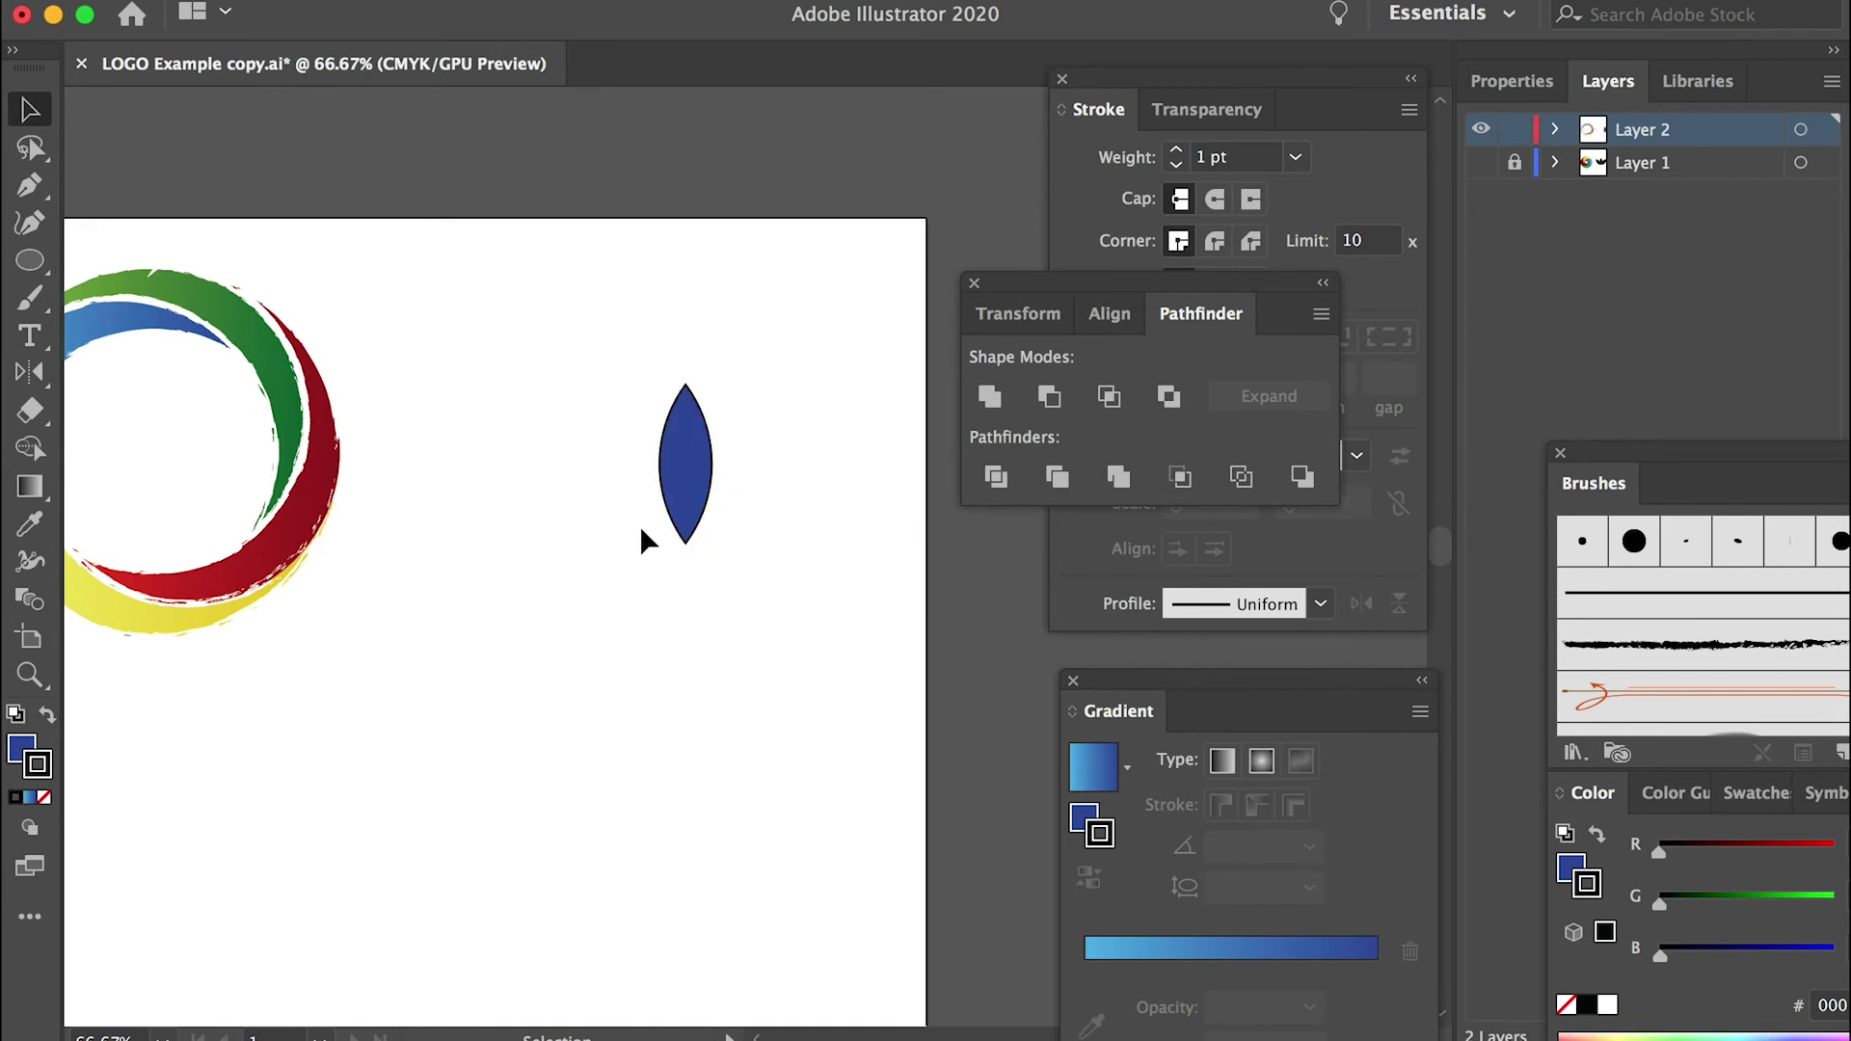
Remove the leaf shape's stroke and change its fill to black.
{"action": "key", "text": "a"}
{"action": "key", "text": "super+equal"}
{"action": "left_click", "coordinate": [661, 393]}
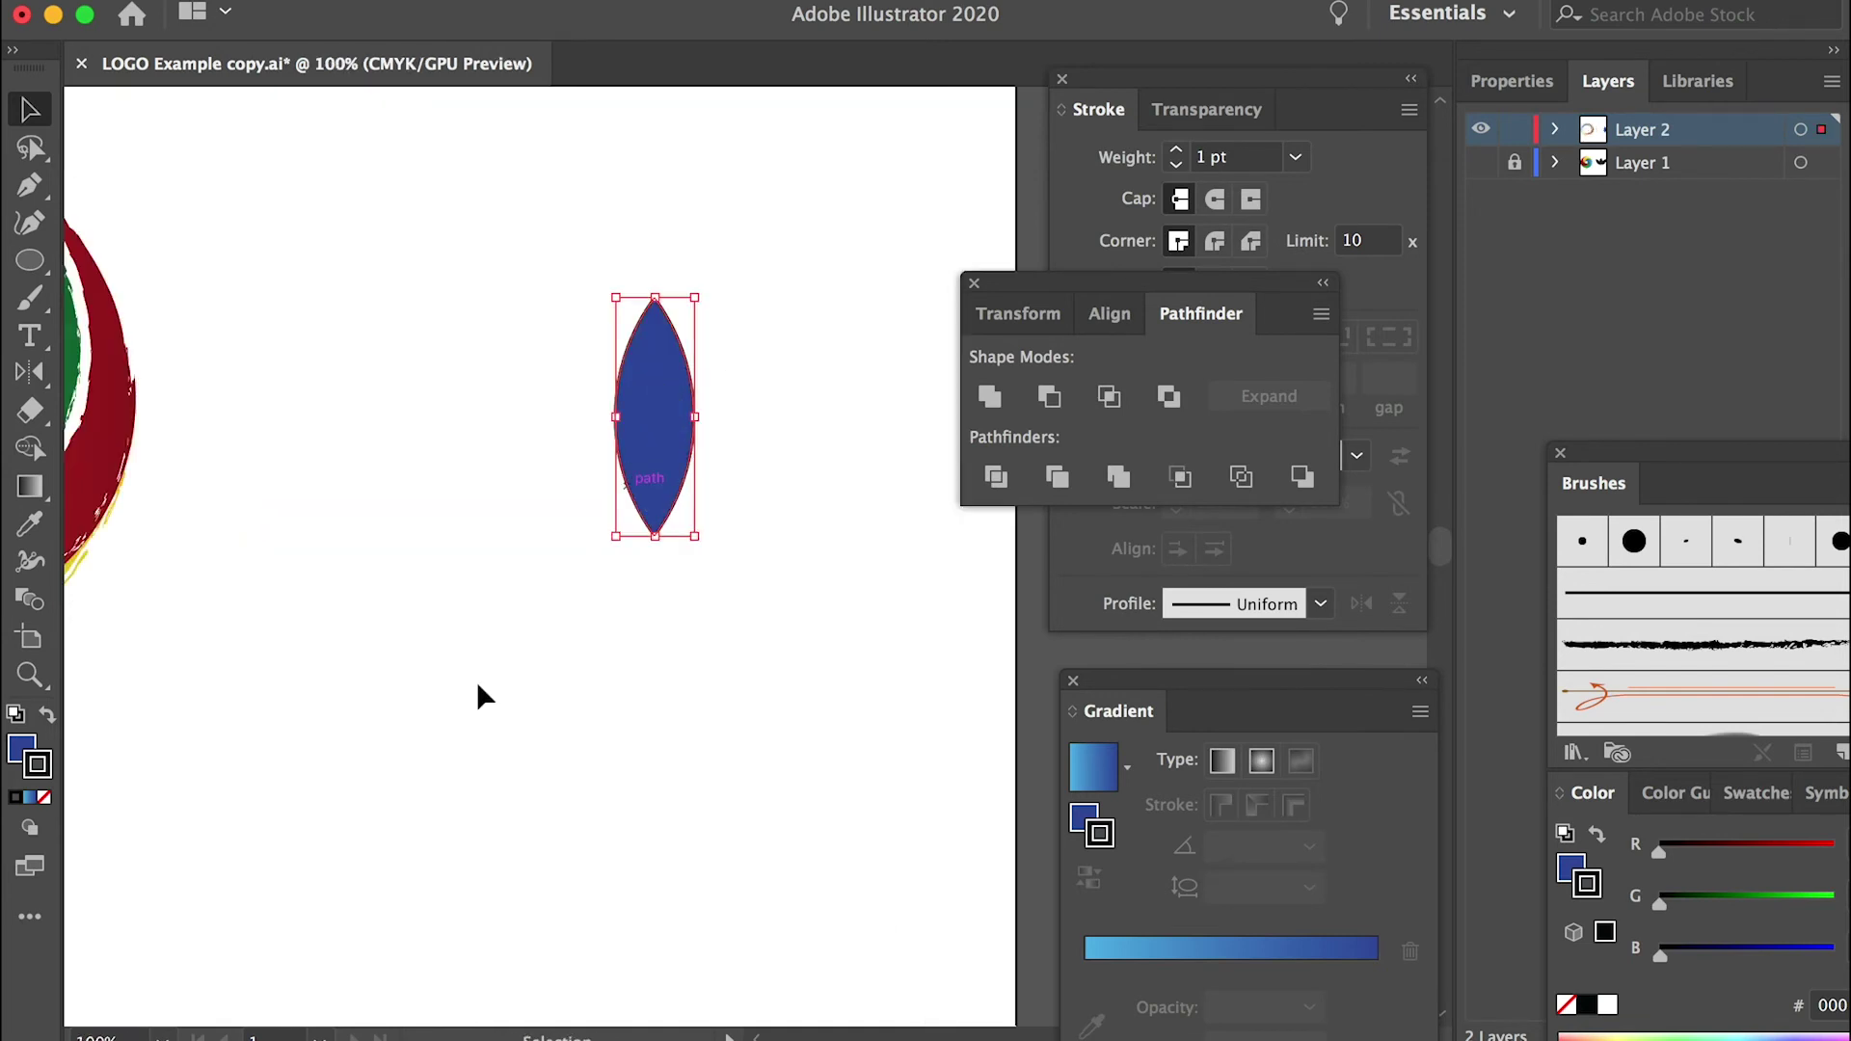
{"action": "left_click", "coordinate": [45, 800]}
{"action": "left_click", "coordinate": [27, 757]}
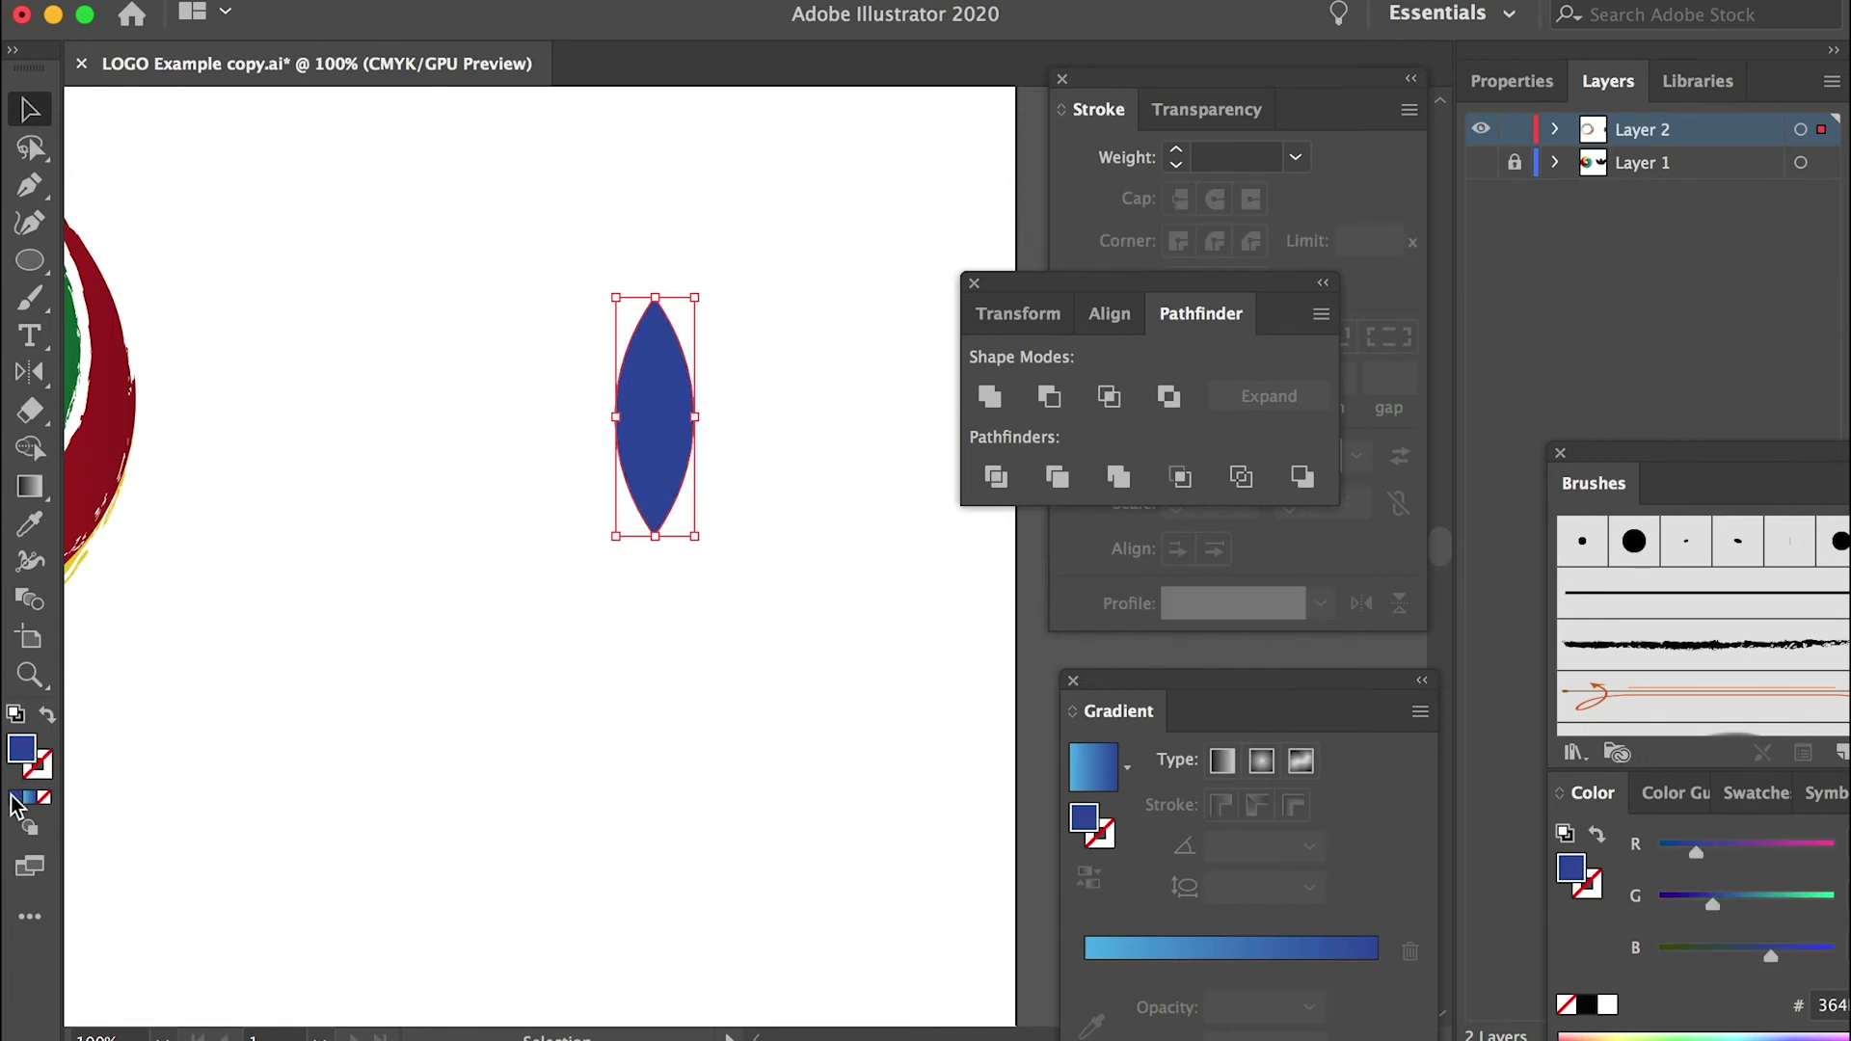
{"action": "double_click", "coordinate": [1570, 867]}
{"action": "left_click_drag", "start_coordinate": [1301, 752], "coordinate": [1494, 873]}
{"action": "left_click", "coordinate": [1740, 519]}
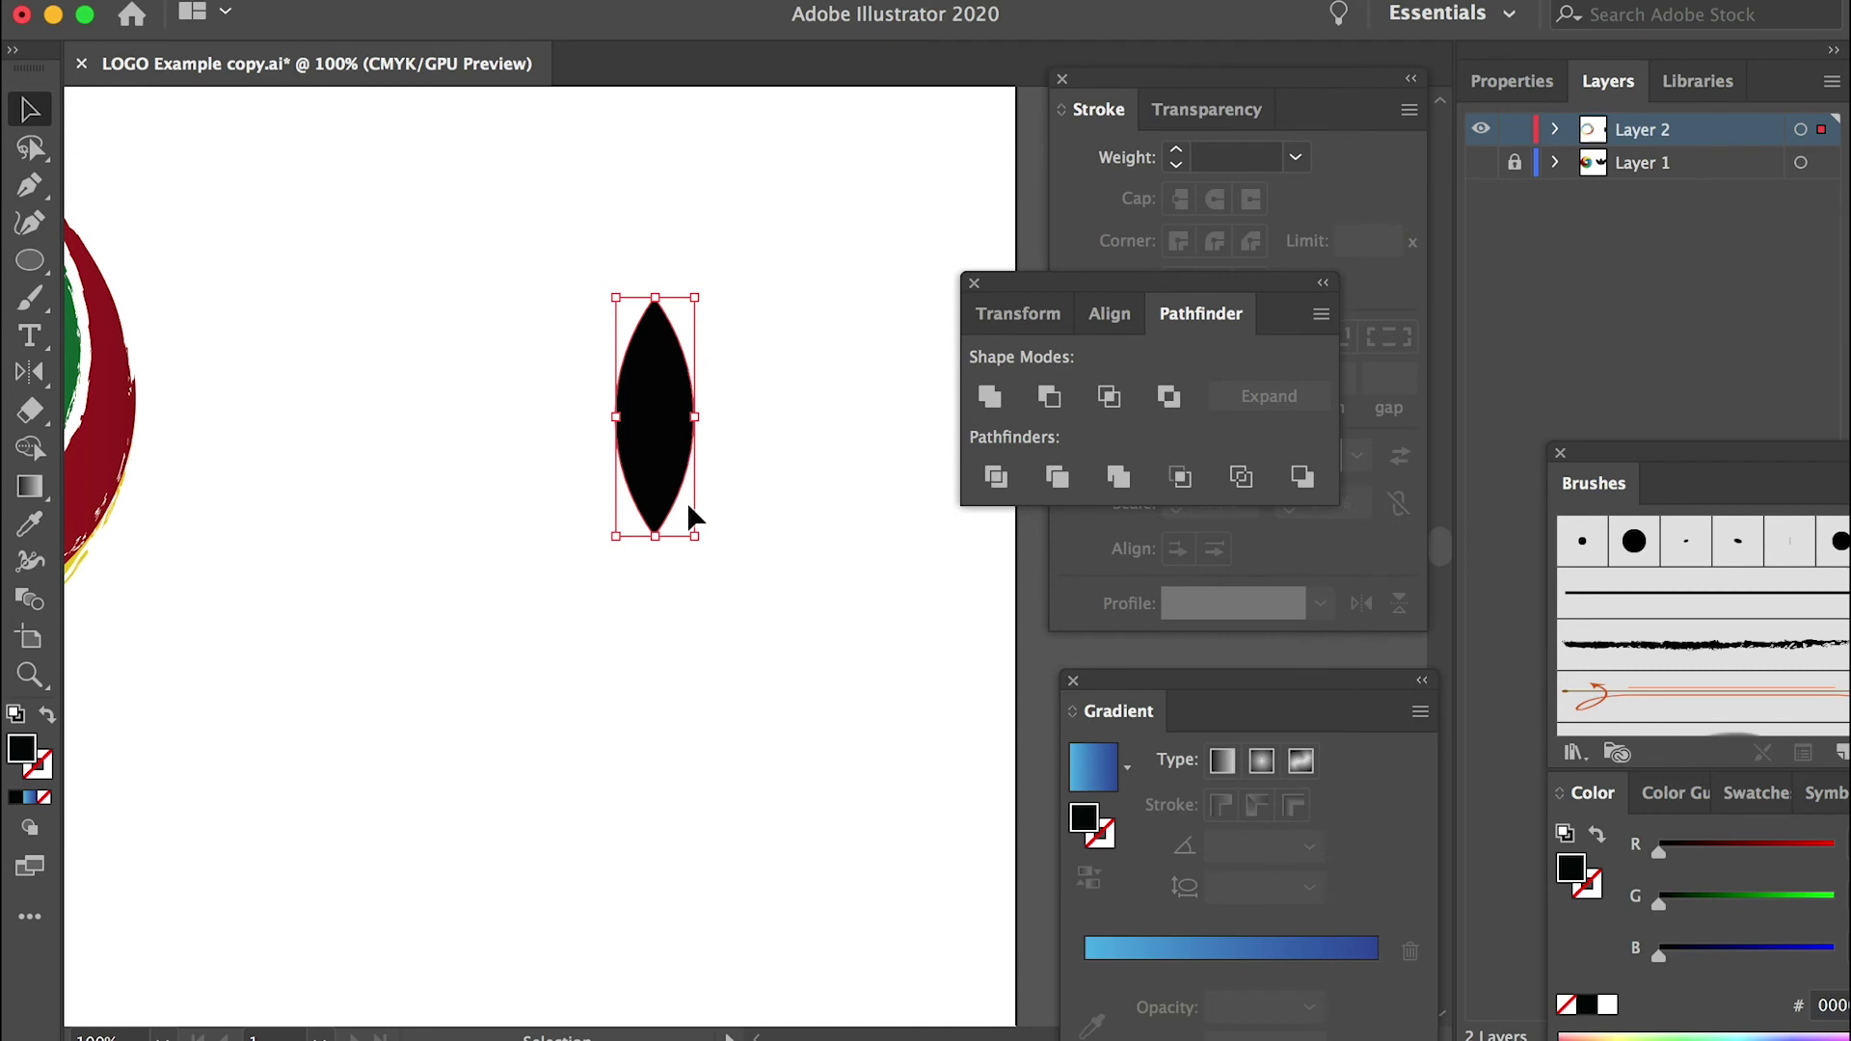
Duplicate the black leaf on its right side and rotate the copy clockwise so it leans outward.
{"action": "key", "text": "super+equal"}
{"action": "left_click", "coordinate": [578, 453]}
{"action": "left_click_drag", "start_coordinate": [743, 542], "coordinate": [558, 425]}
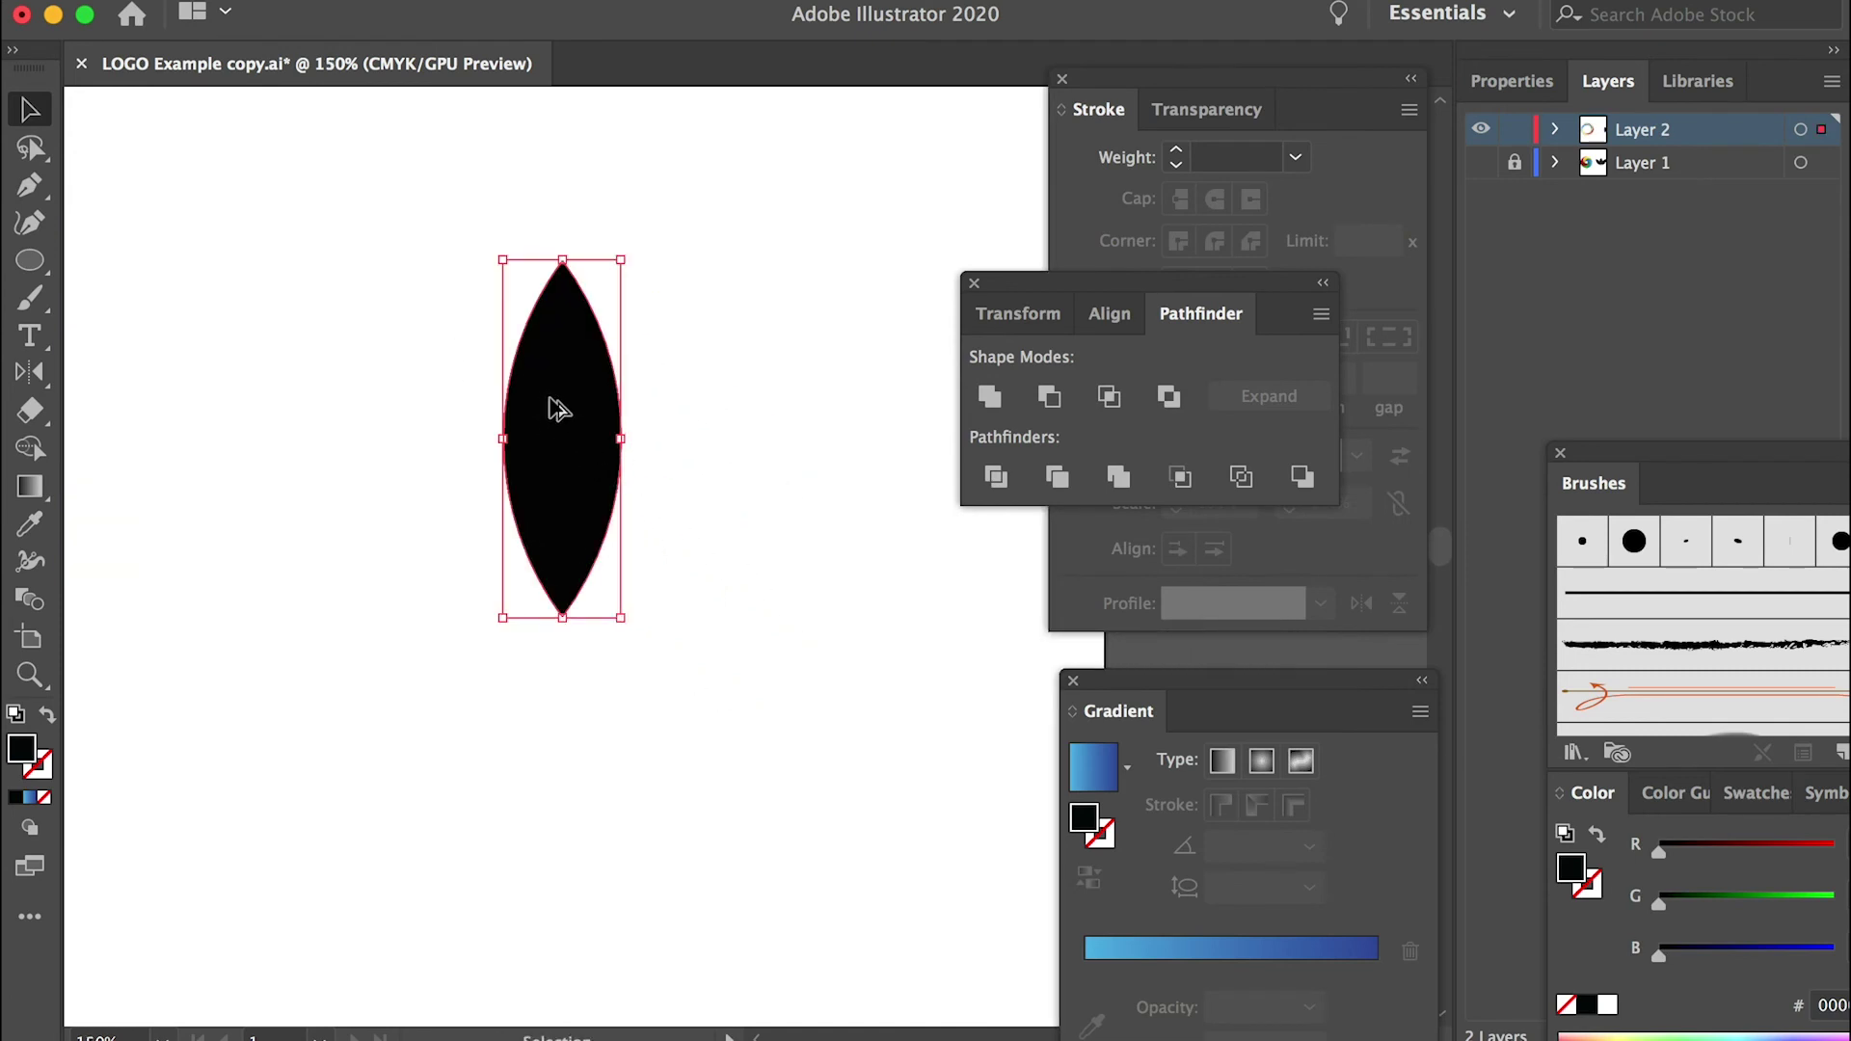
{"action": "left_click_drag", "start_coordinate": [550, 398], "coordinate": [685, 398]}
{"action": "left_click_drag", "start_coordinate": [773, 251], "coordinate": [835, 332]}
{"action": "left_click", "coordinate": [802, 483]}
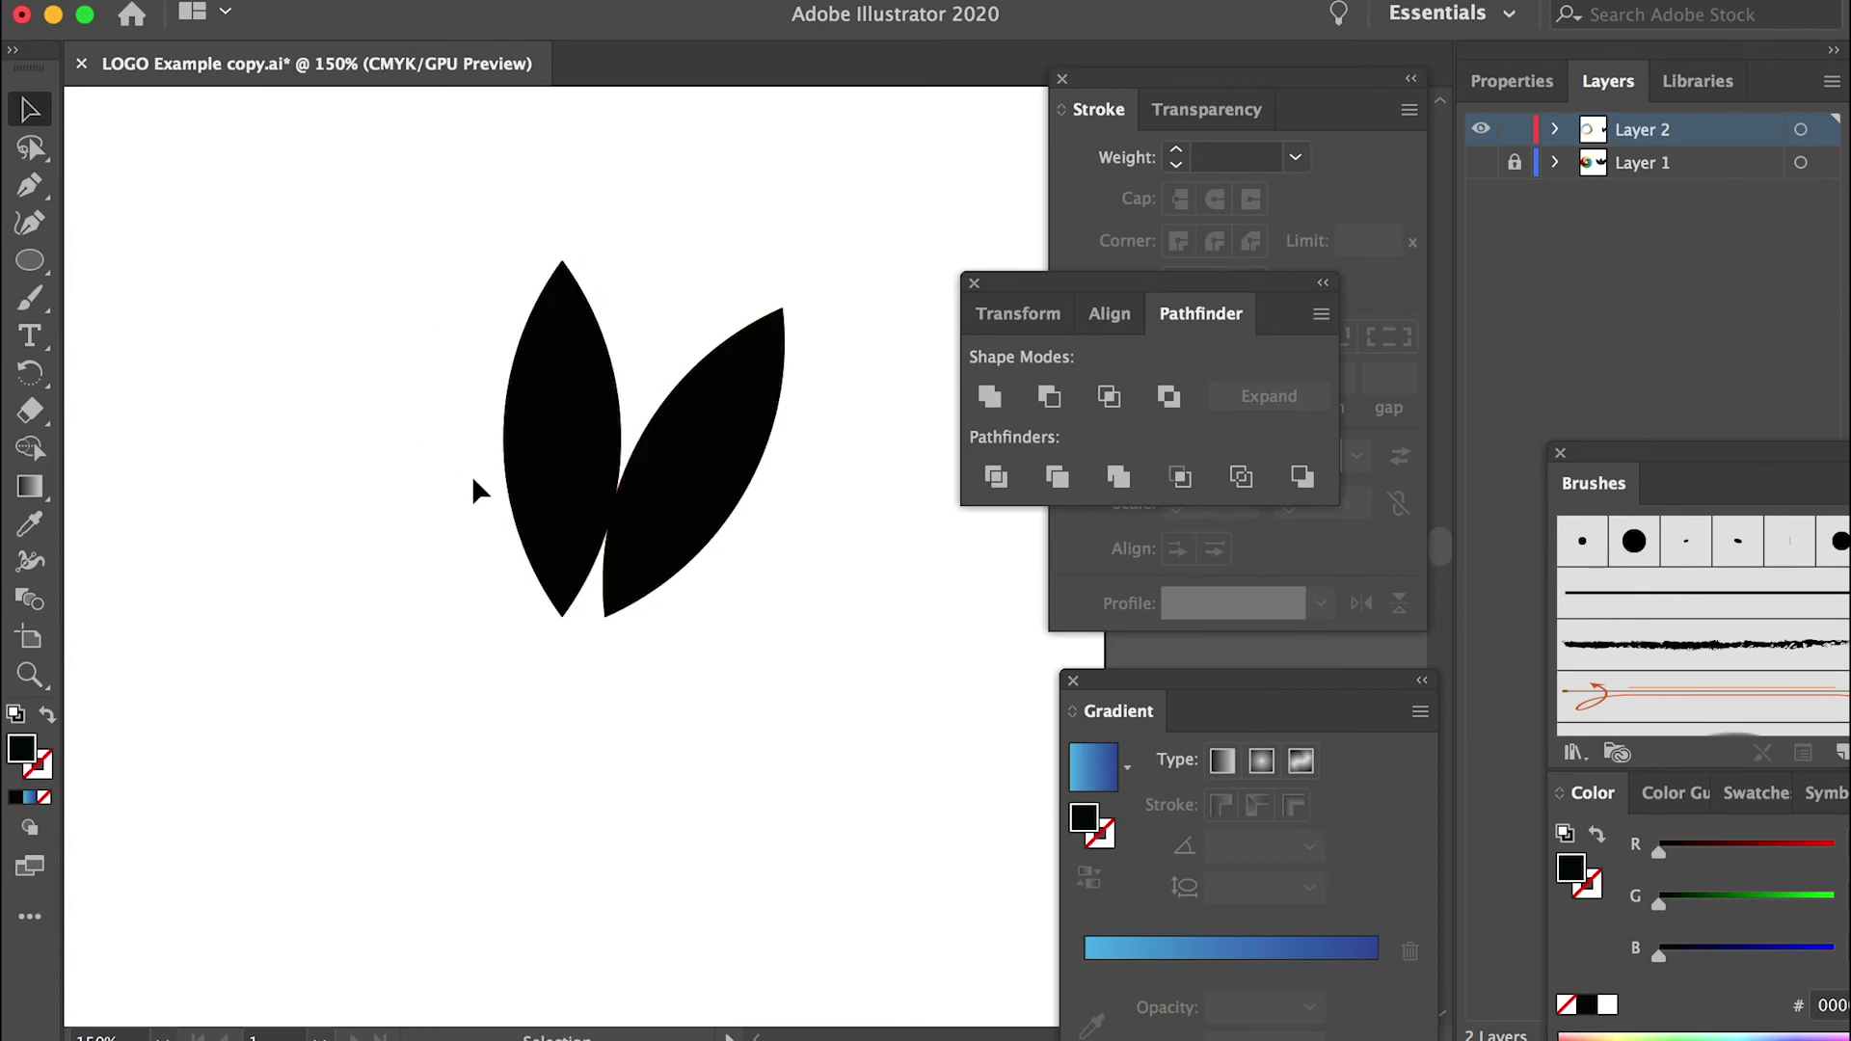
Reflect a copy of the tilted leaf across a vertical axis through the upright leaf's bottom tip.
{"action": "left_click", "coordinate": [711, 487]}
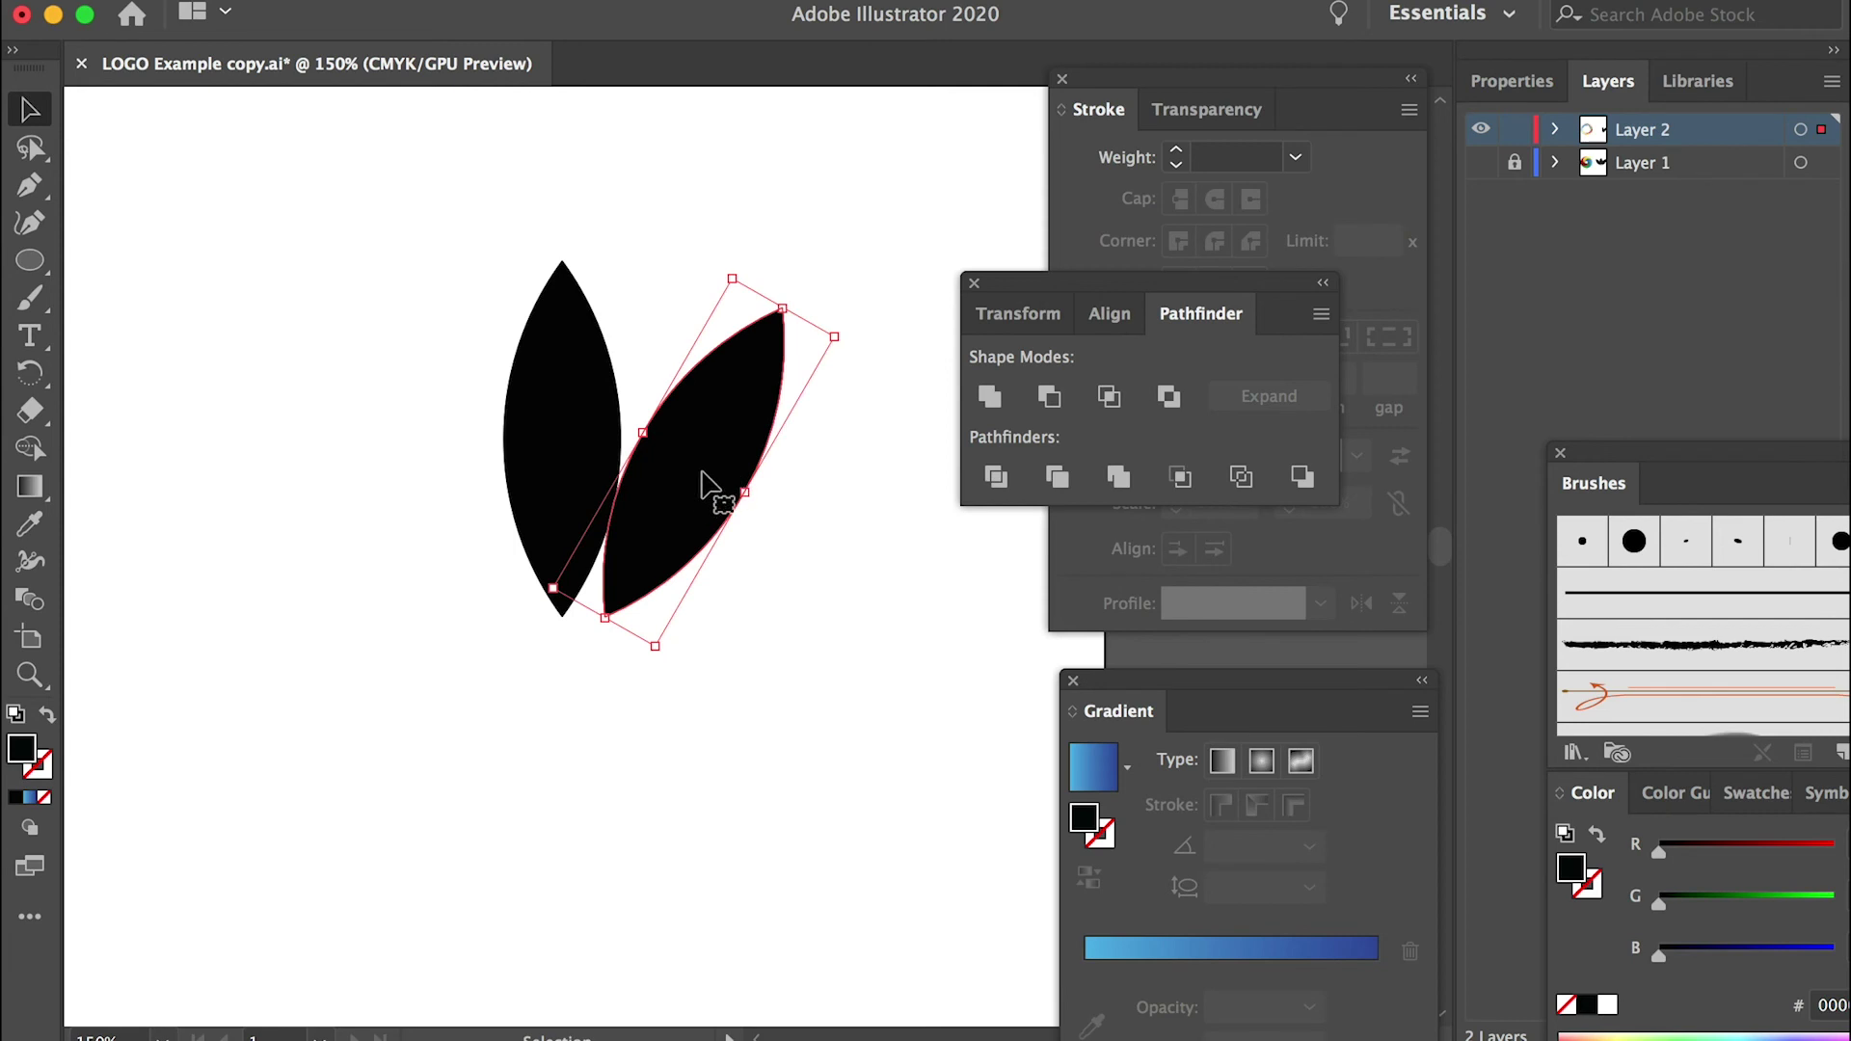
{"action": "left_click", "coordinate": [40, 374]}
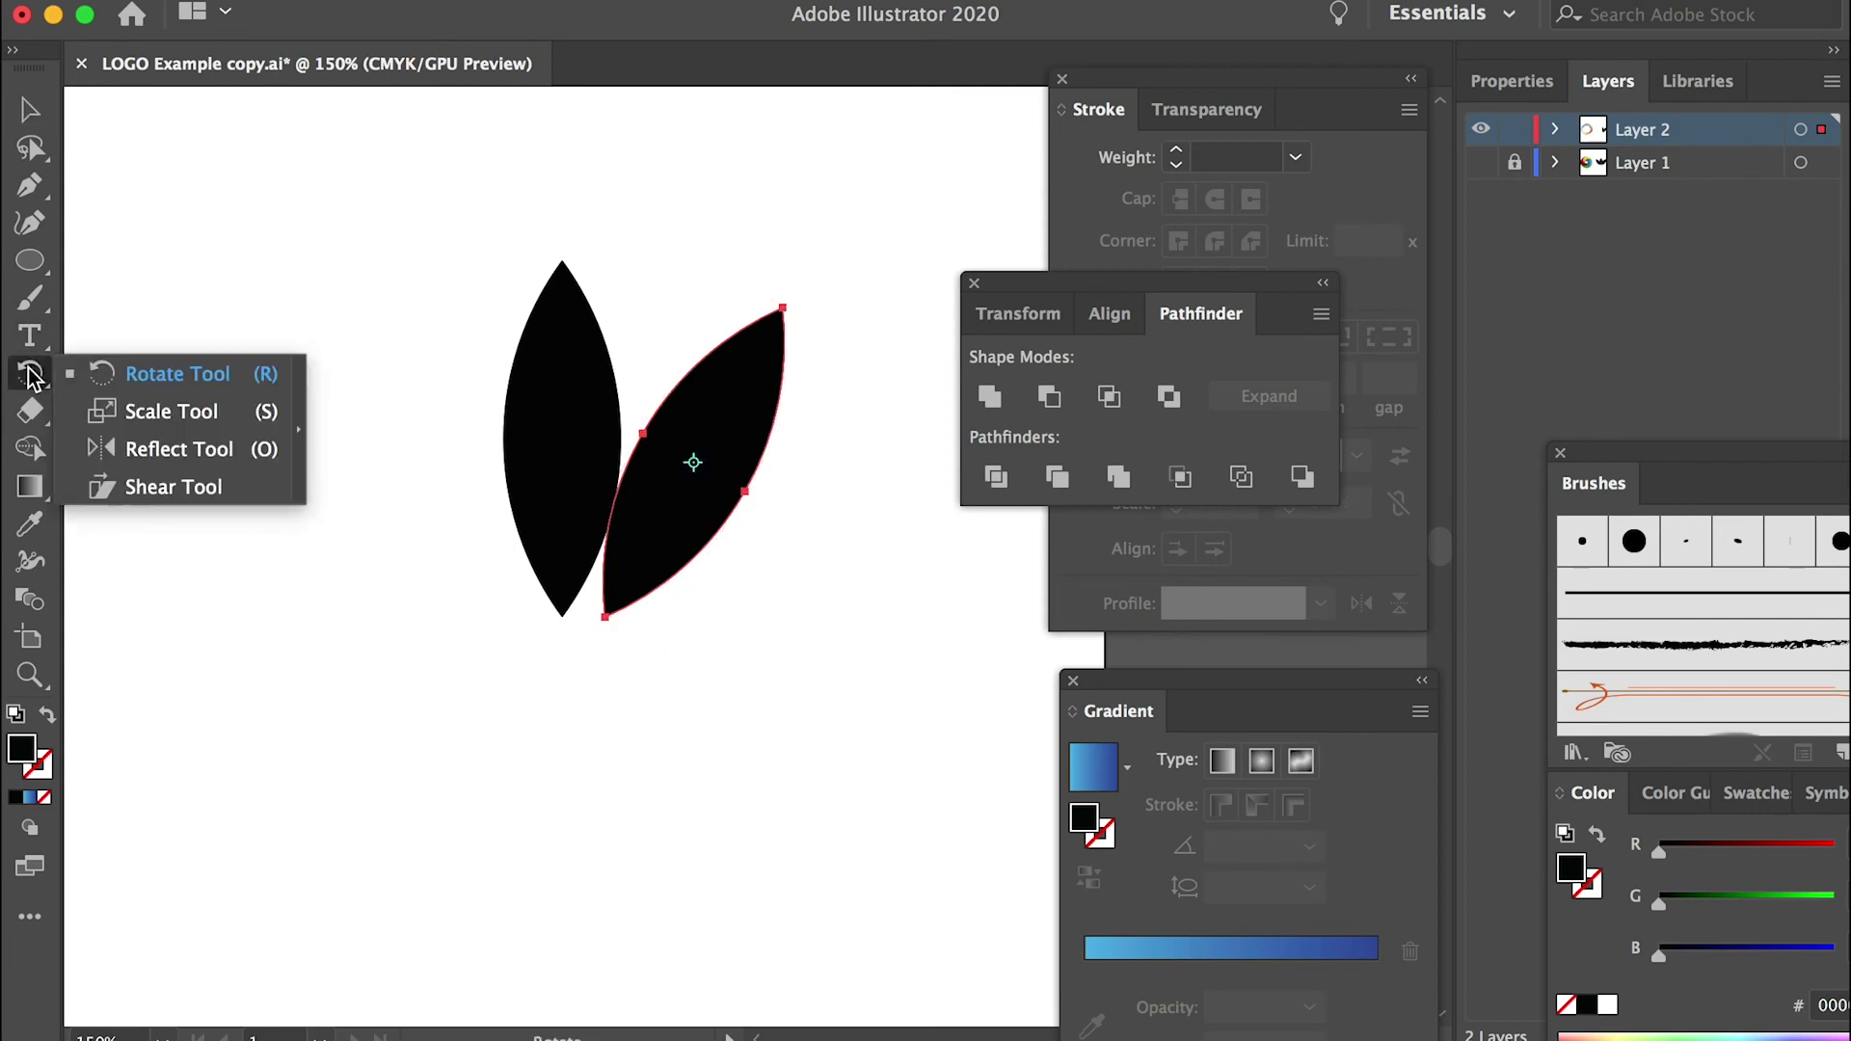
{"action": "left_click", "coordinate": [202, 450]}
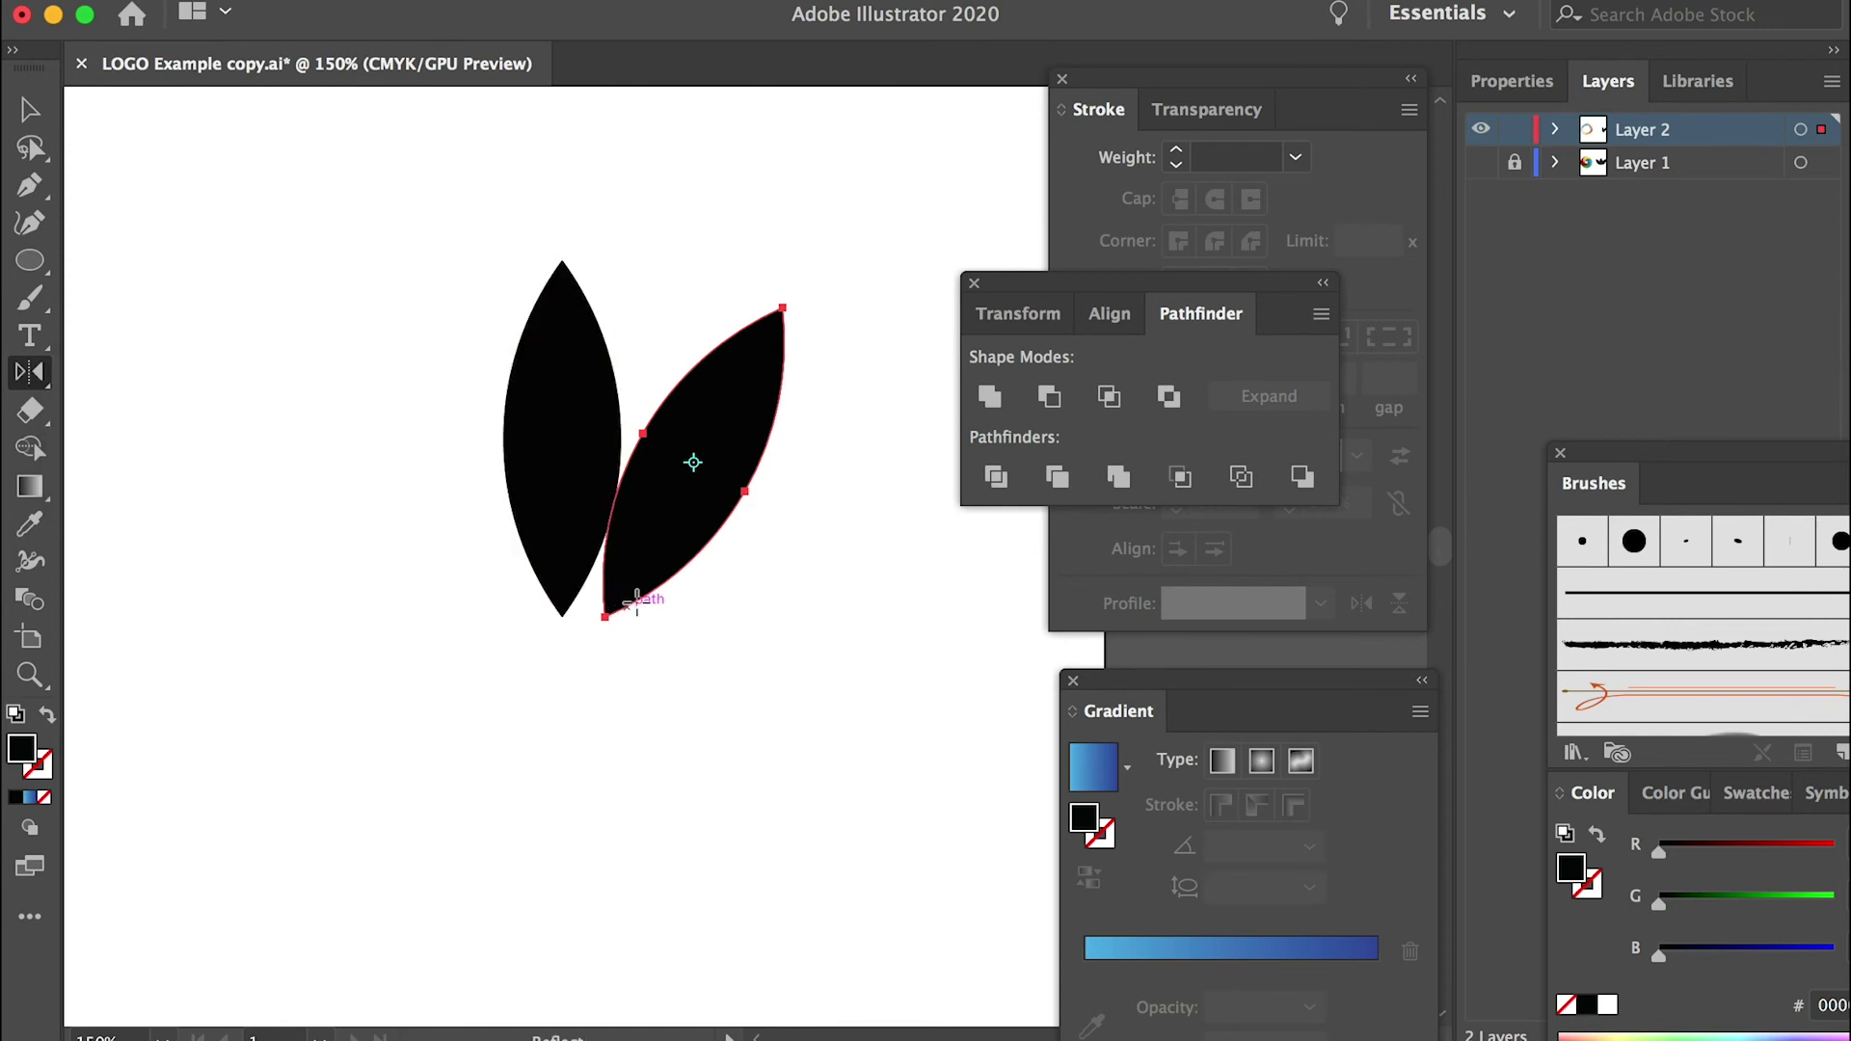
{"action": "key", "text": "super+equal"}
{"action": "key", "text": "super+equal"}
{"action": "left_click_drag", "start_coordinate": [641, 661], "coordinate": [685, 406]}
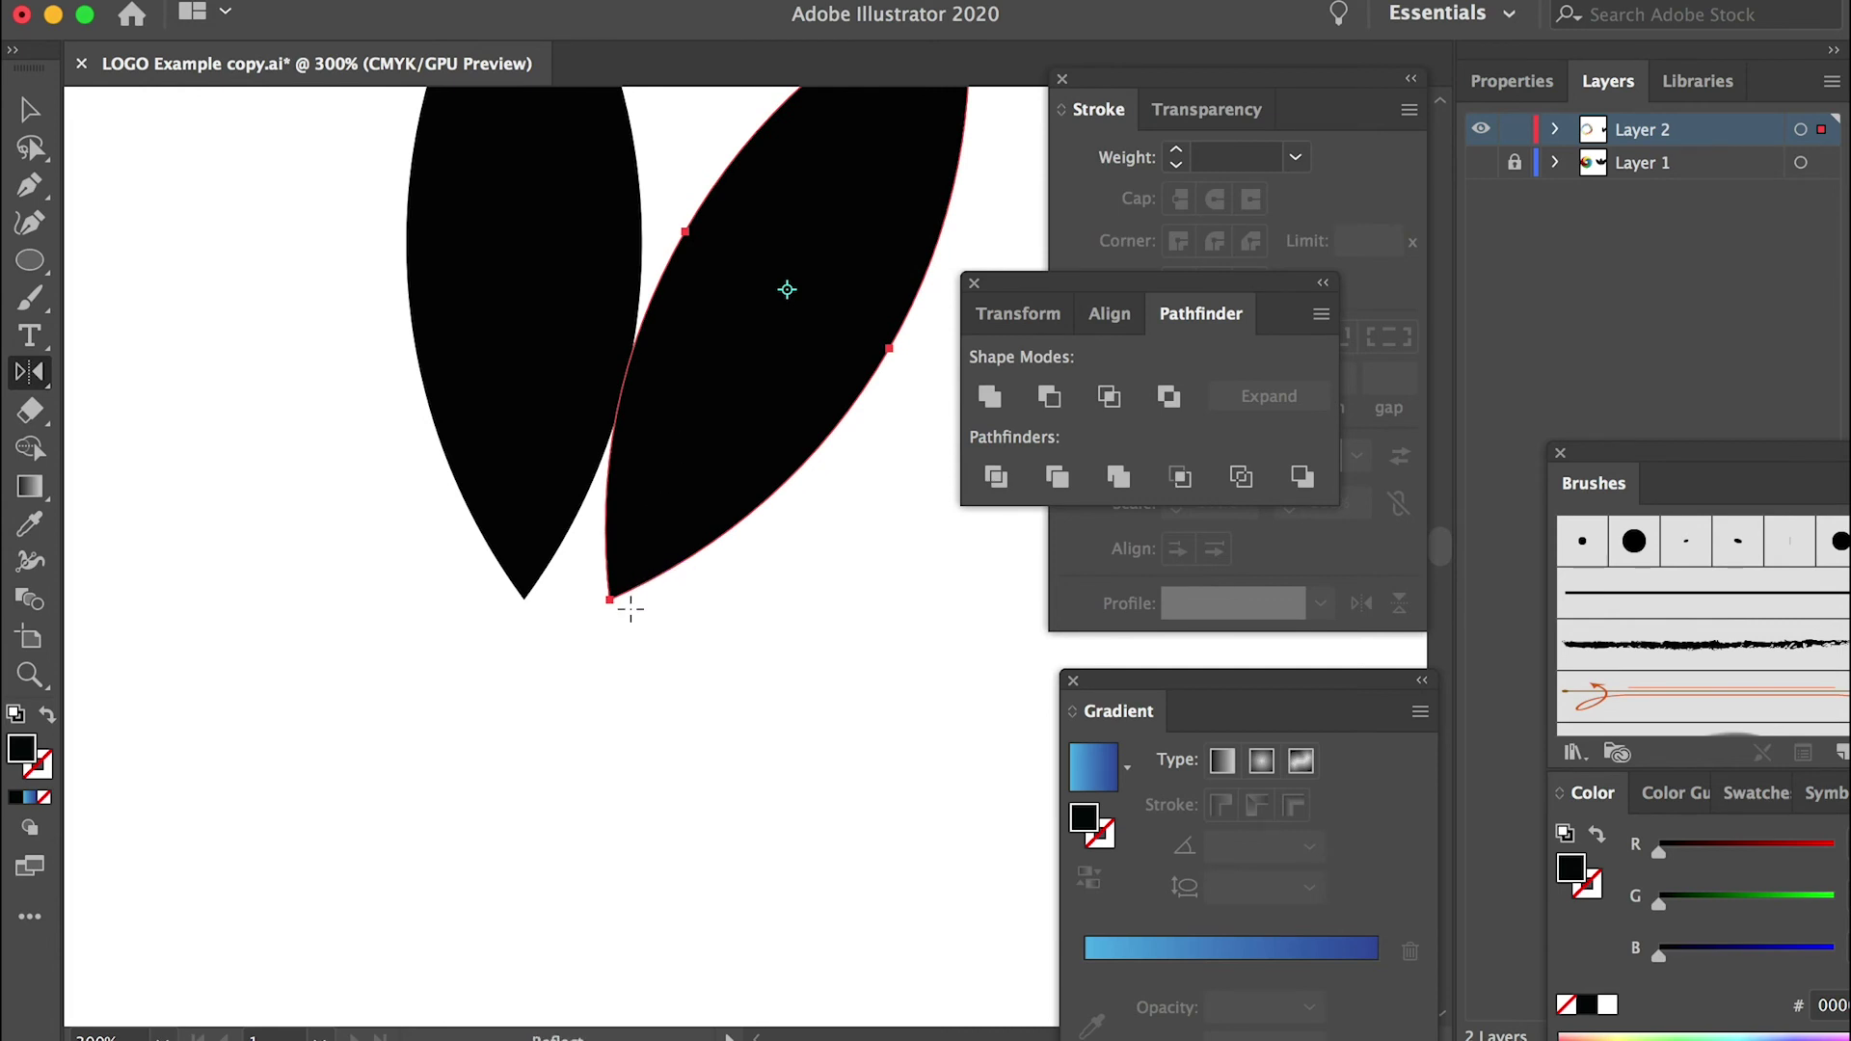
{"action": "left_click", "coordinate": [525, 598], "text": "alt"}
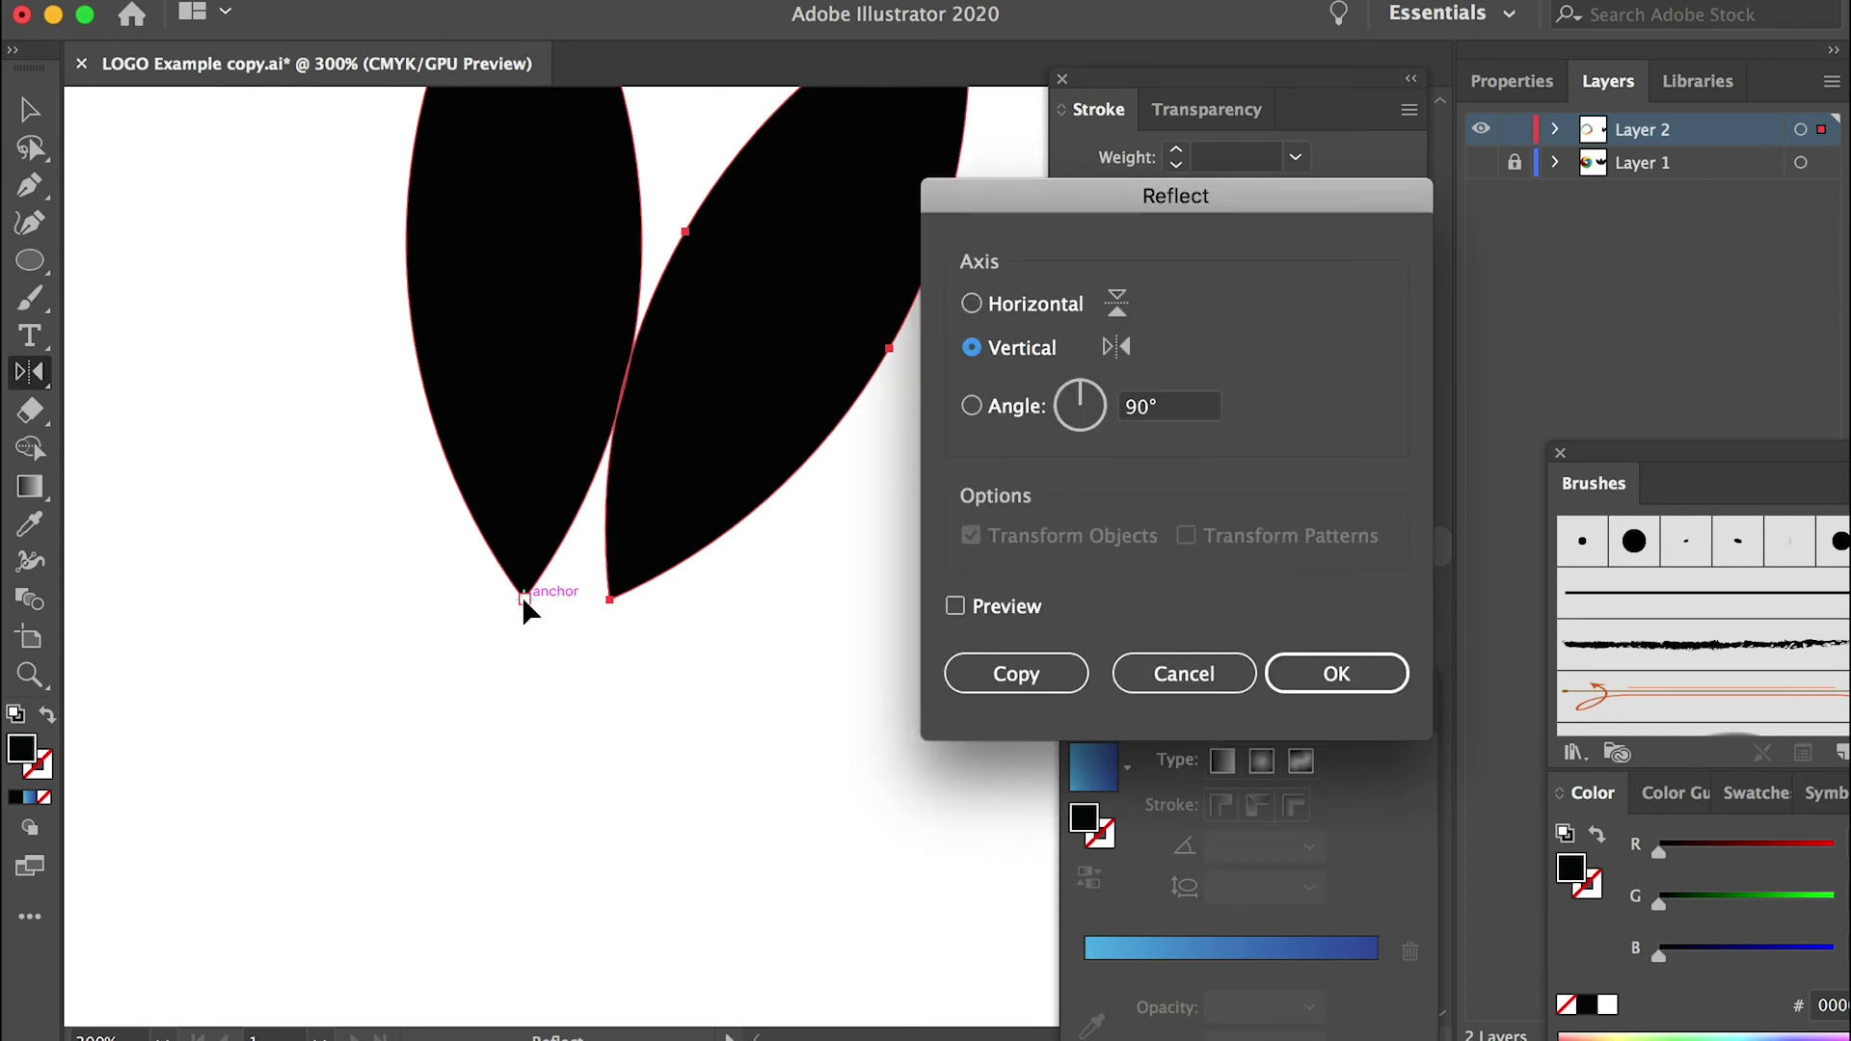
{"action": "left_click_drag", "start_coordinate": [1128, 197], "coordinate": [917, 198]}
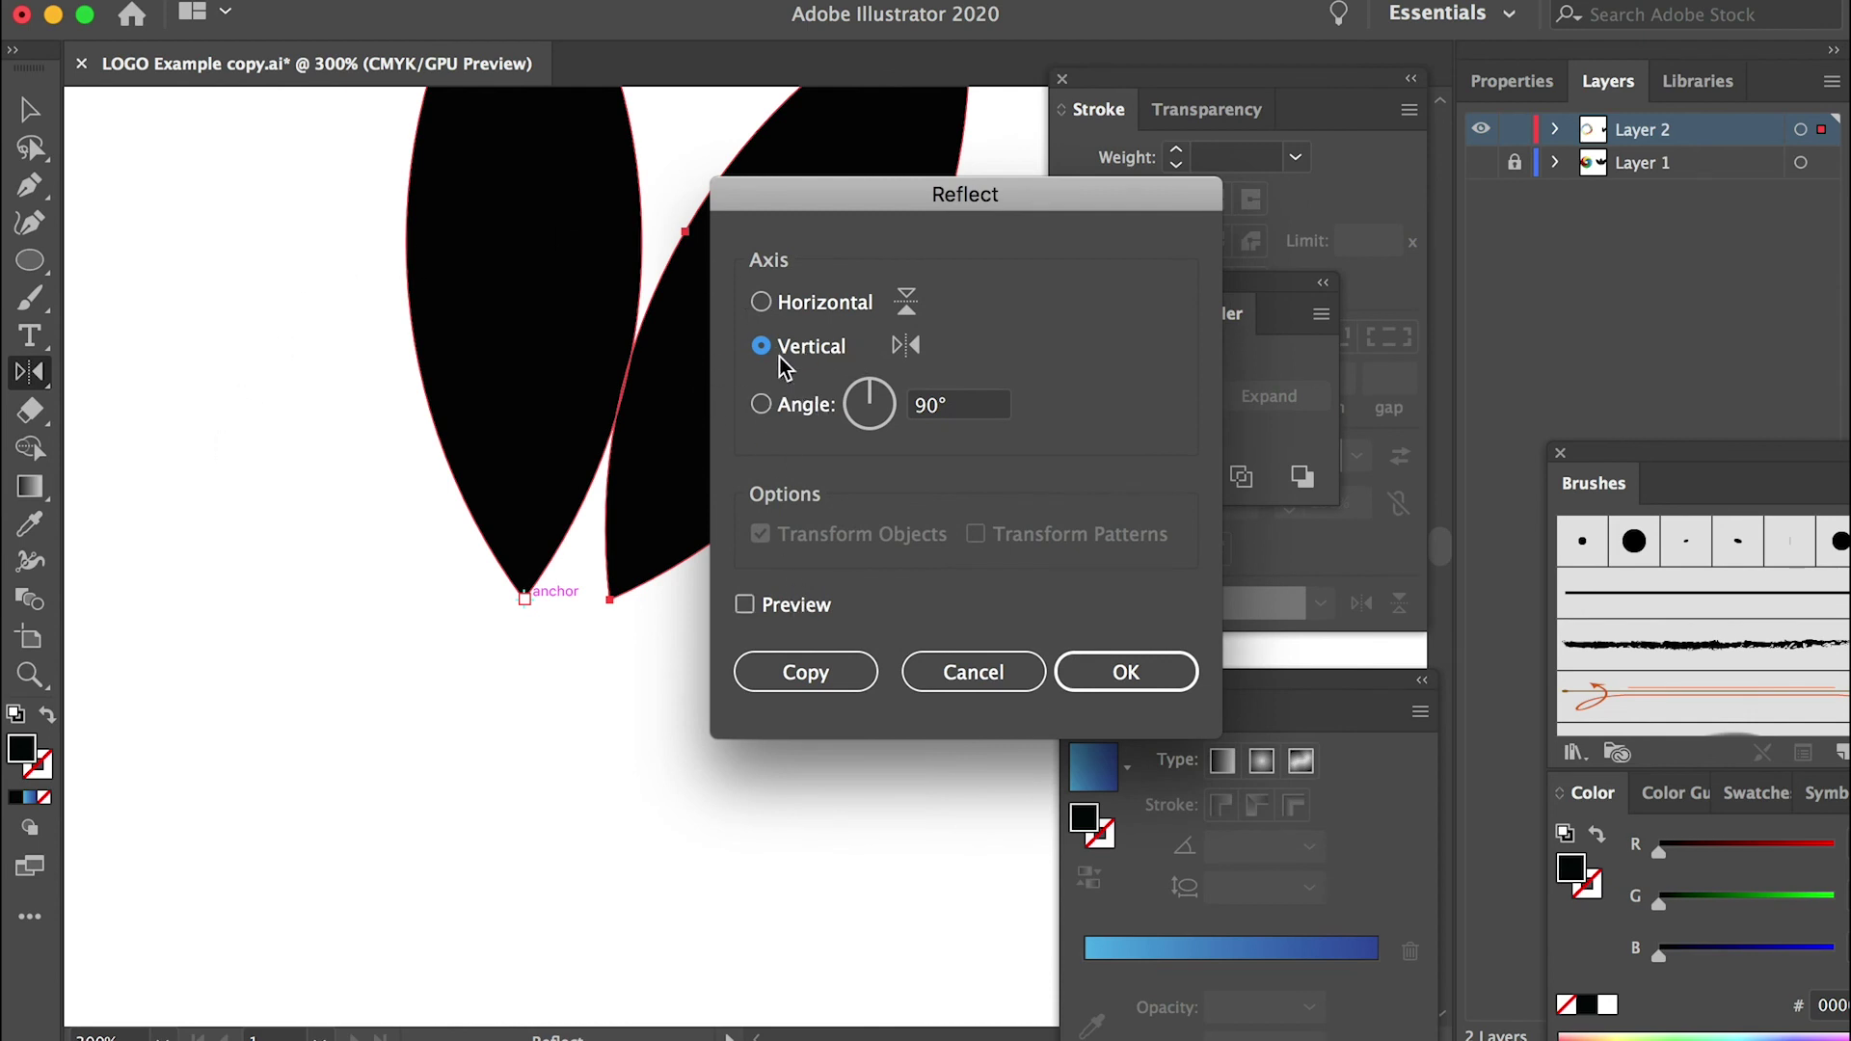
{"action": "left_click", "coordinate": [818, 674]}
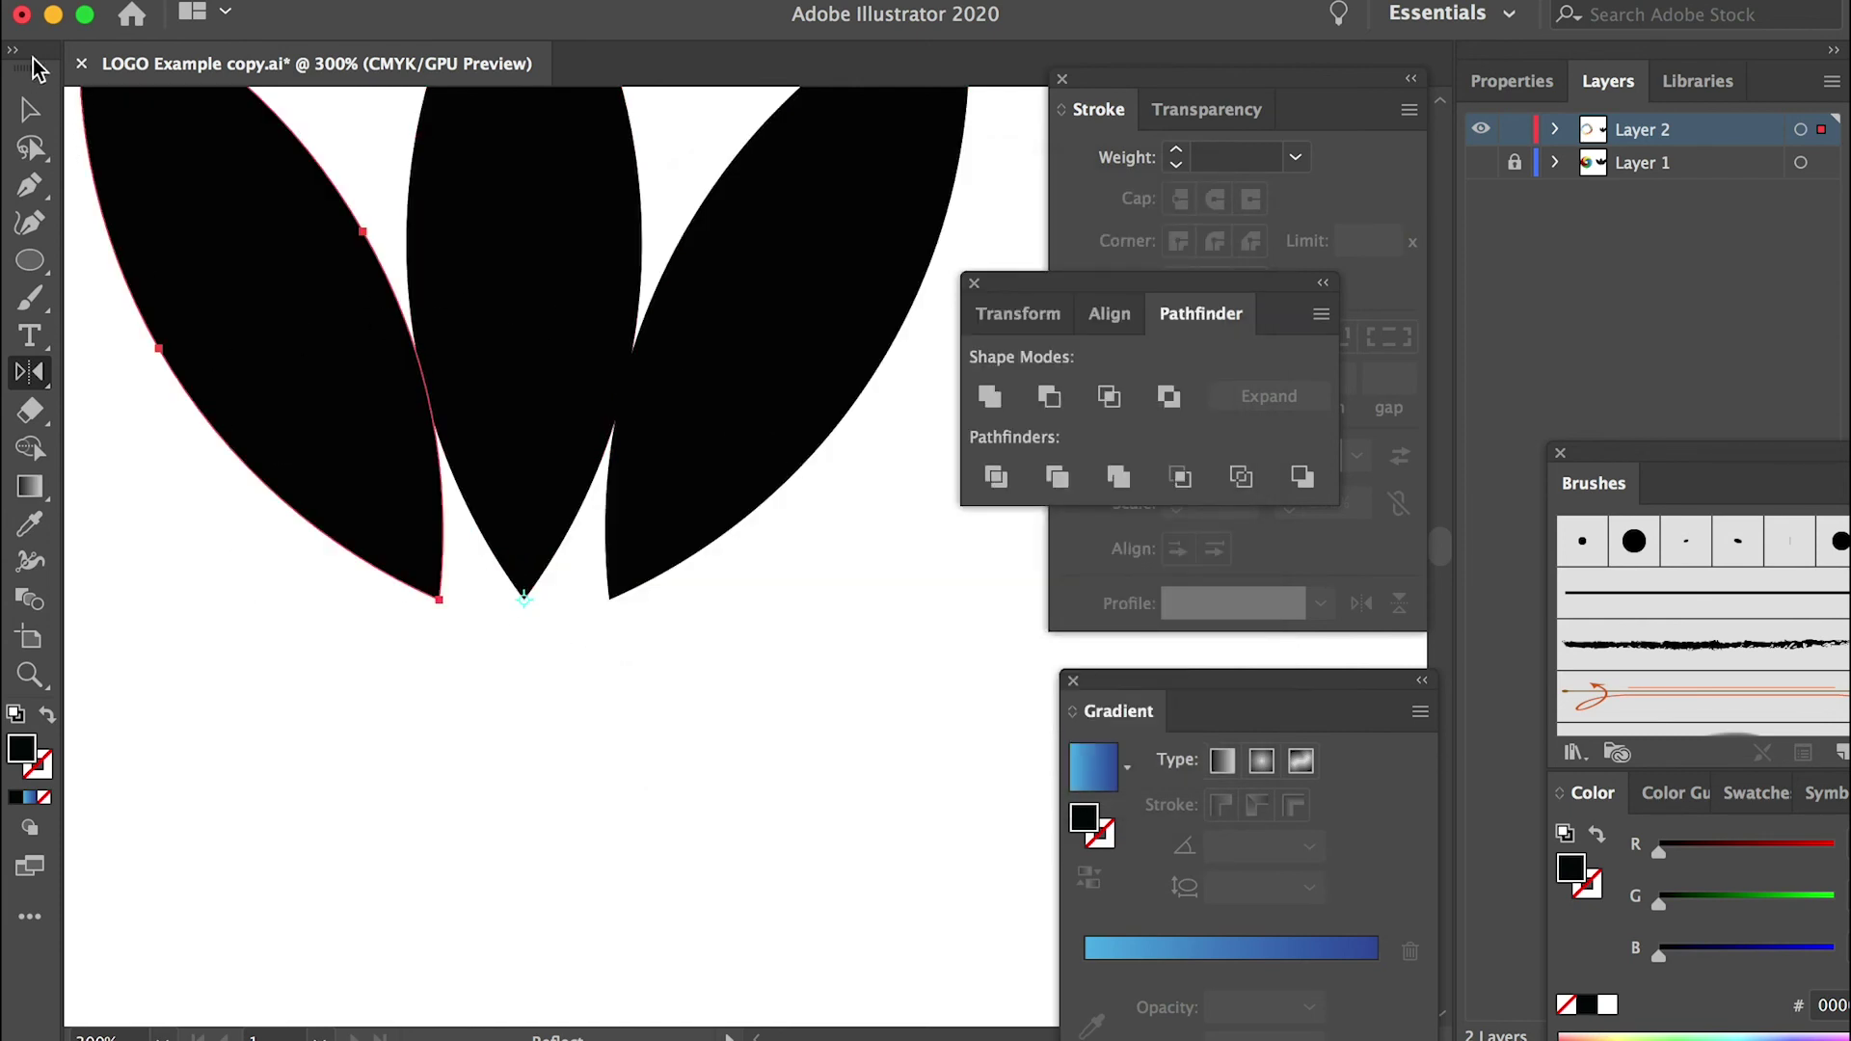
Draw a long, thin horizontal rectangle below the three leaves, roughly as wide as the whole leaf group.
{"action": "left_click", "coordinate": [27, 112]}
{"action": "key", "text": "super+minus"}
{"action": "key", "text": "super+shift+a"}
{"action": "left_click_drag", "start_coordinate": [29, 260], "coordinate": [193, 256]}
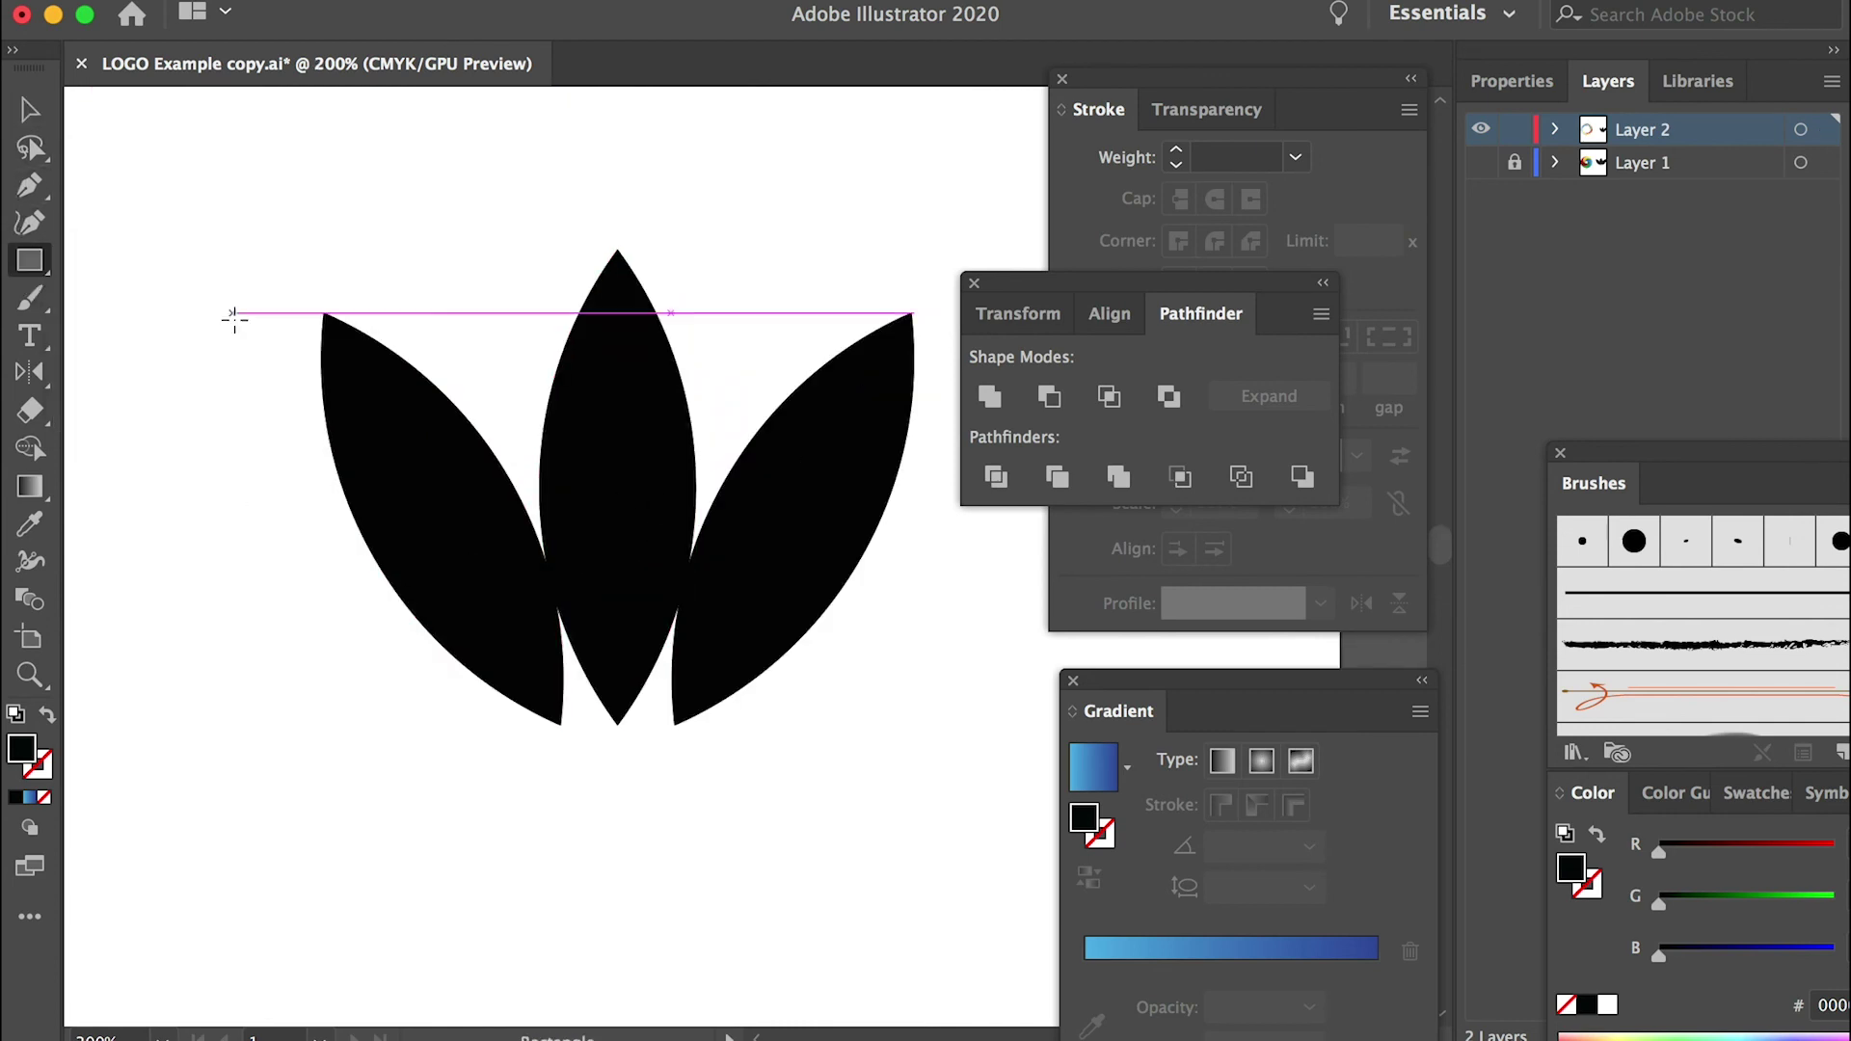
{"action": "left_click_drag", "start_coordinate": [338, 800], "coordinate": [955, 830]}
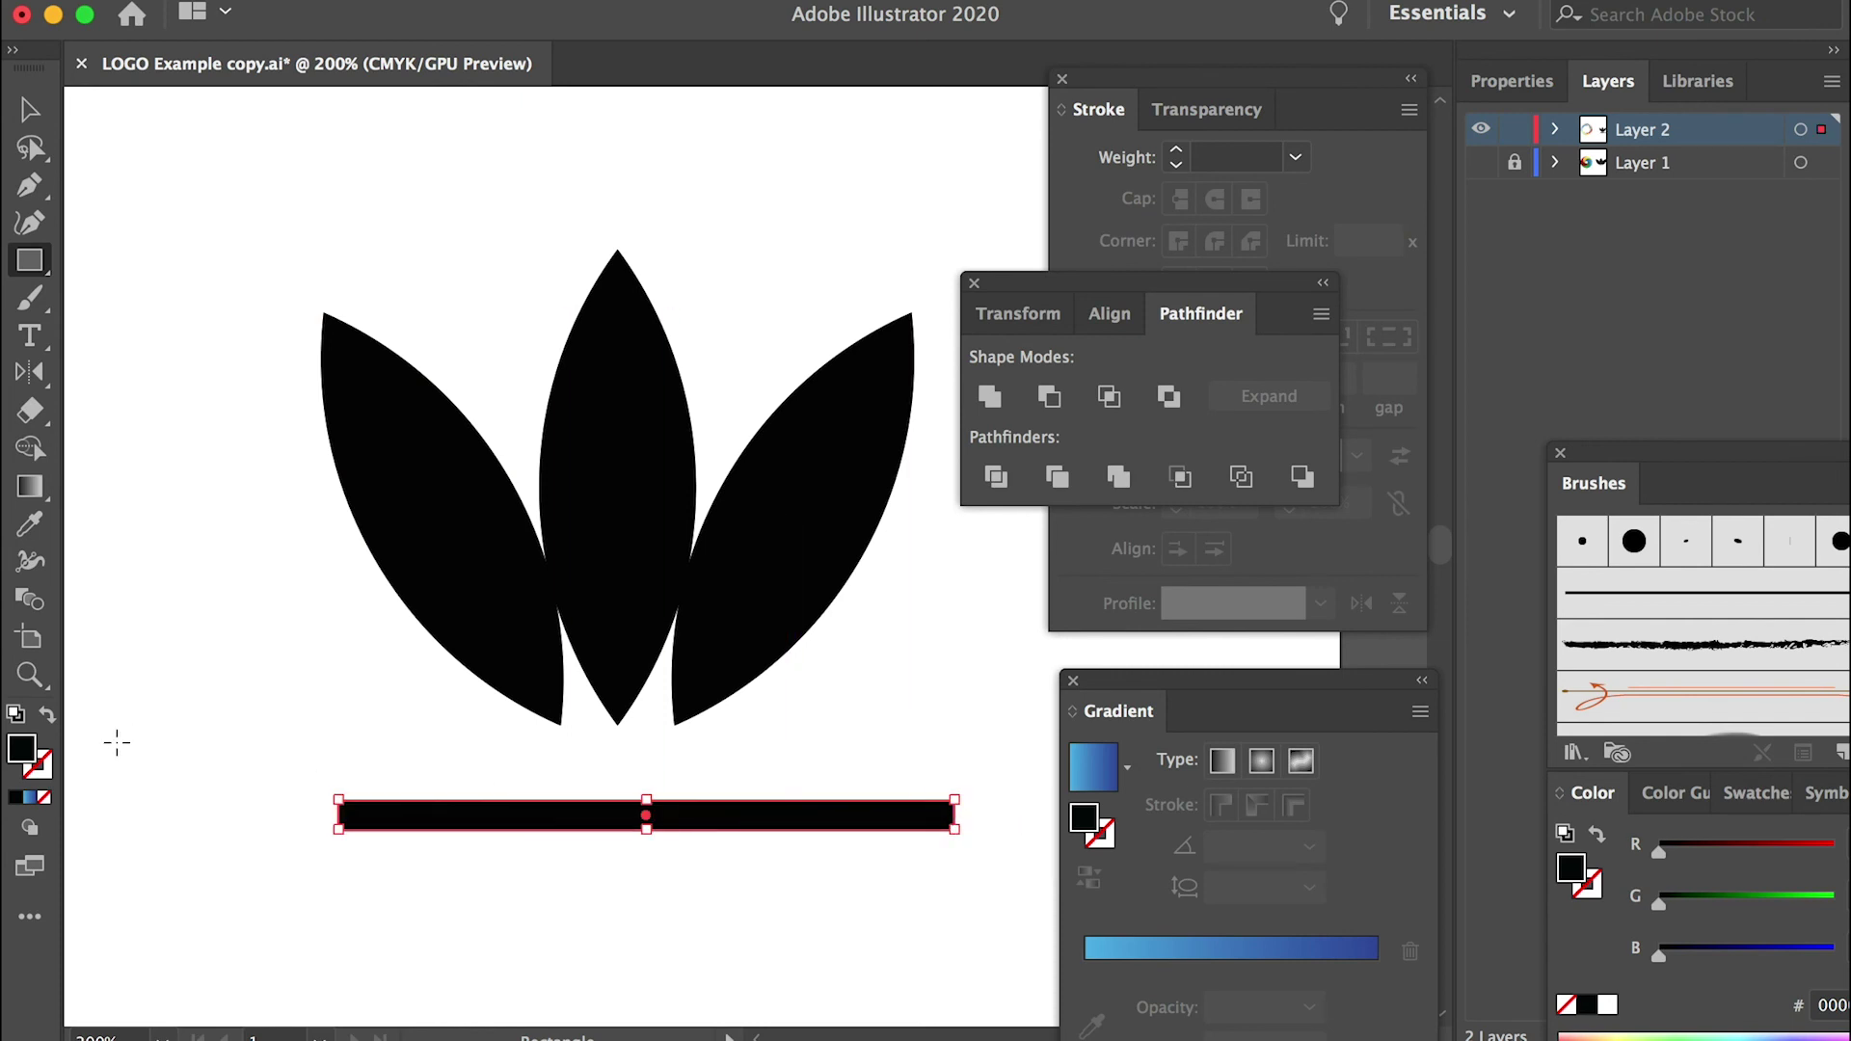
Change the horizontal bar's fill from black to a medium blue.
{"action": "double_click", "coordinate": [31, 762]}
{"action": "left_click_drag", "start_coordinate": [1336, 531], "coordinate": [1394, 494]}
{"action": "left_click", "coordinate": [1741, 519]}
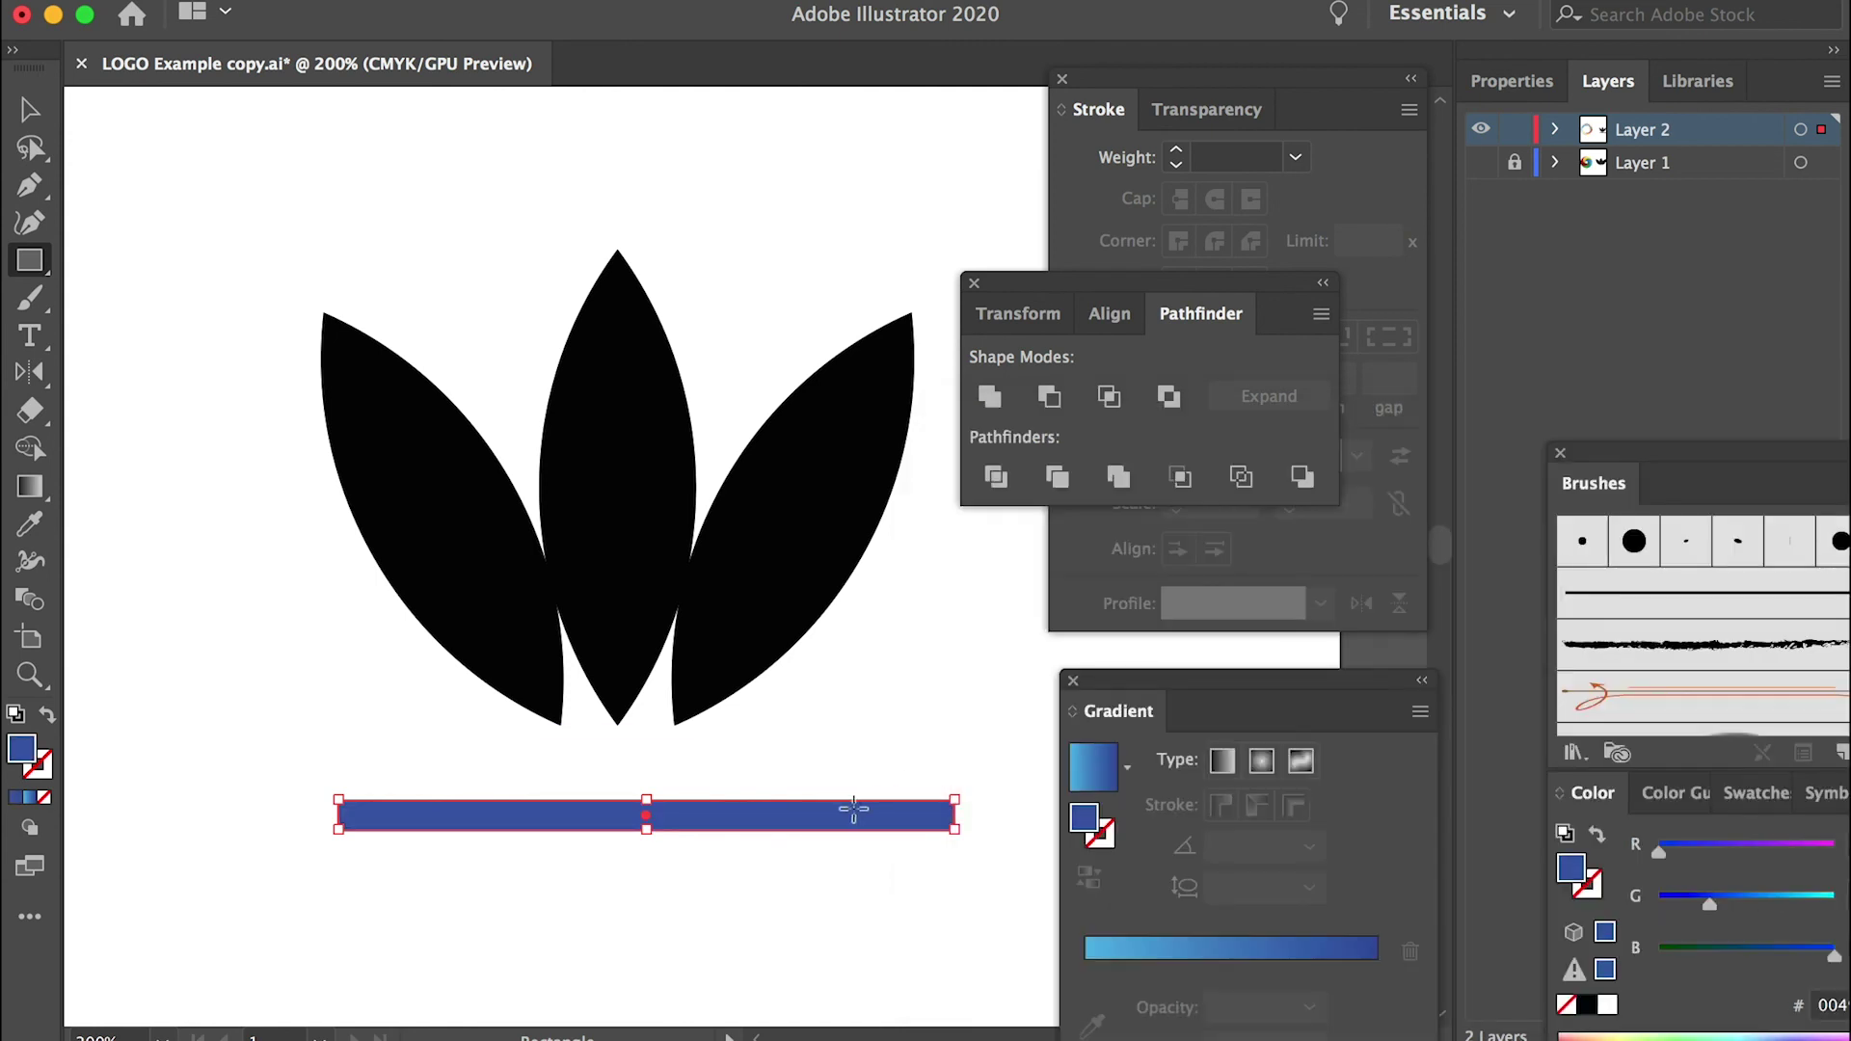
Move the blue bar across the lower half of the leaves and duplicate it twice downward with even spacing.
{"action": "key", "text": "v"}
{"action": "left_click_drag", "start_coordinate": [736, 826], "coordinate": [697, 542]}
{"action": "scroll", "coordinate": [725, 527], "scroll_direction": "up", "scroll_amount": 1}
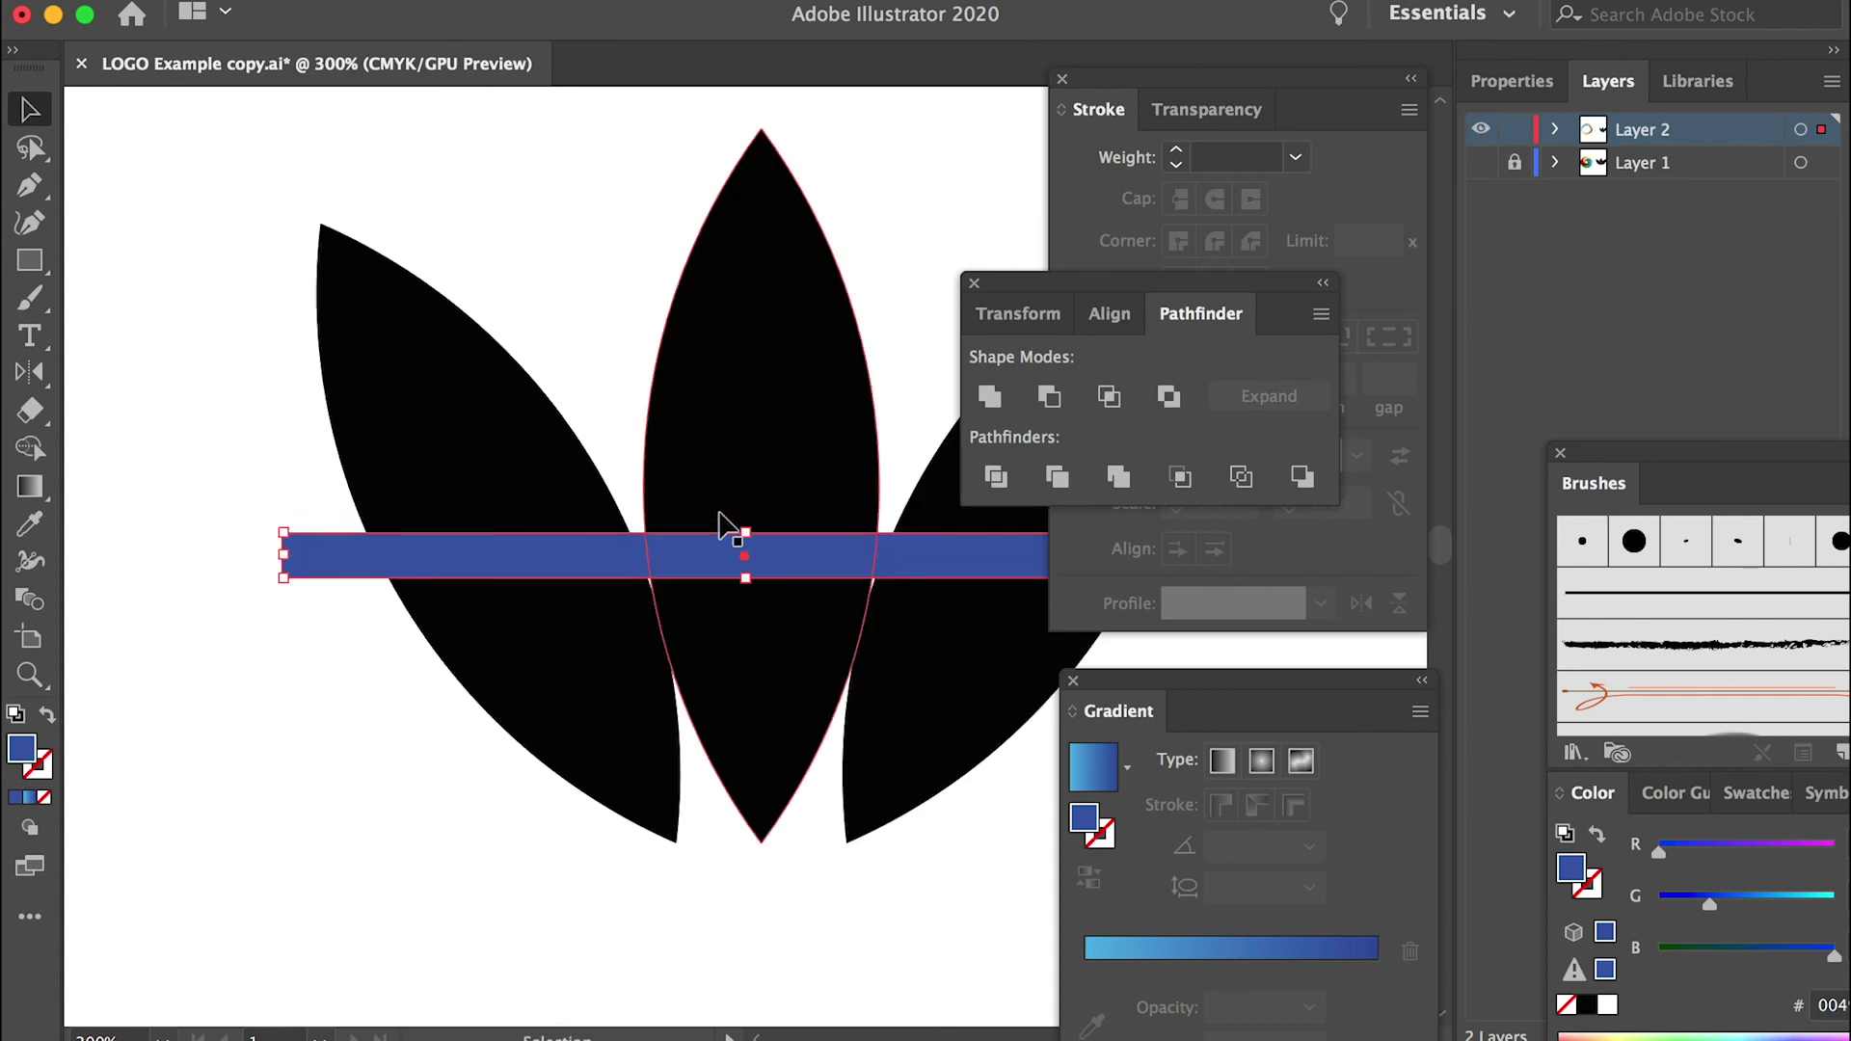
{"action": "scroll", "coordinate": [570, 559], "scroll_direction": "up", "scroll_amount": 1}
{"action": "left_click_drag", "start_coordinate": [611, 478], "coordinate": [538, 680]}
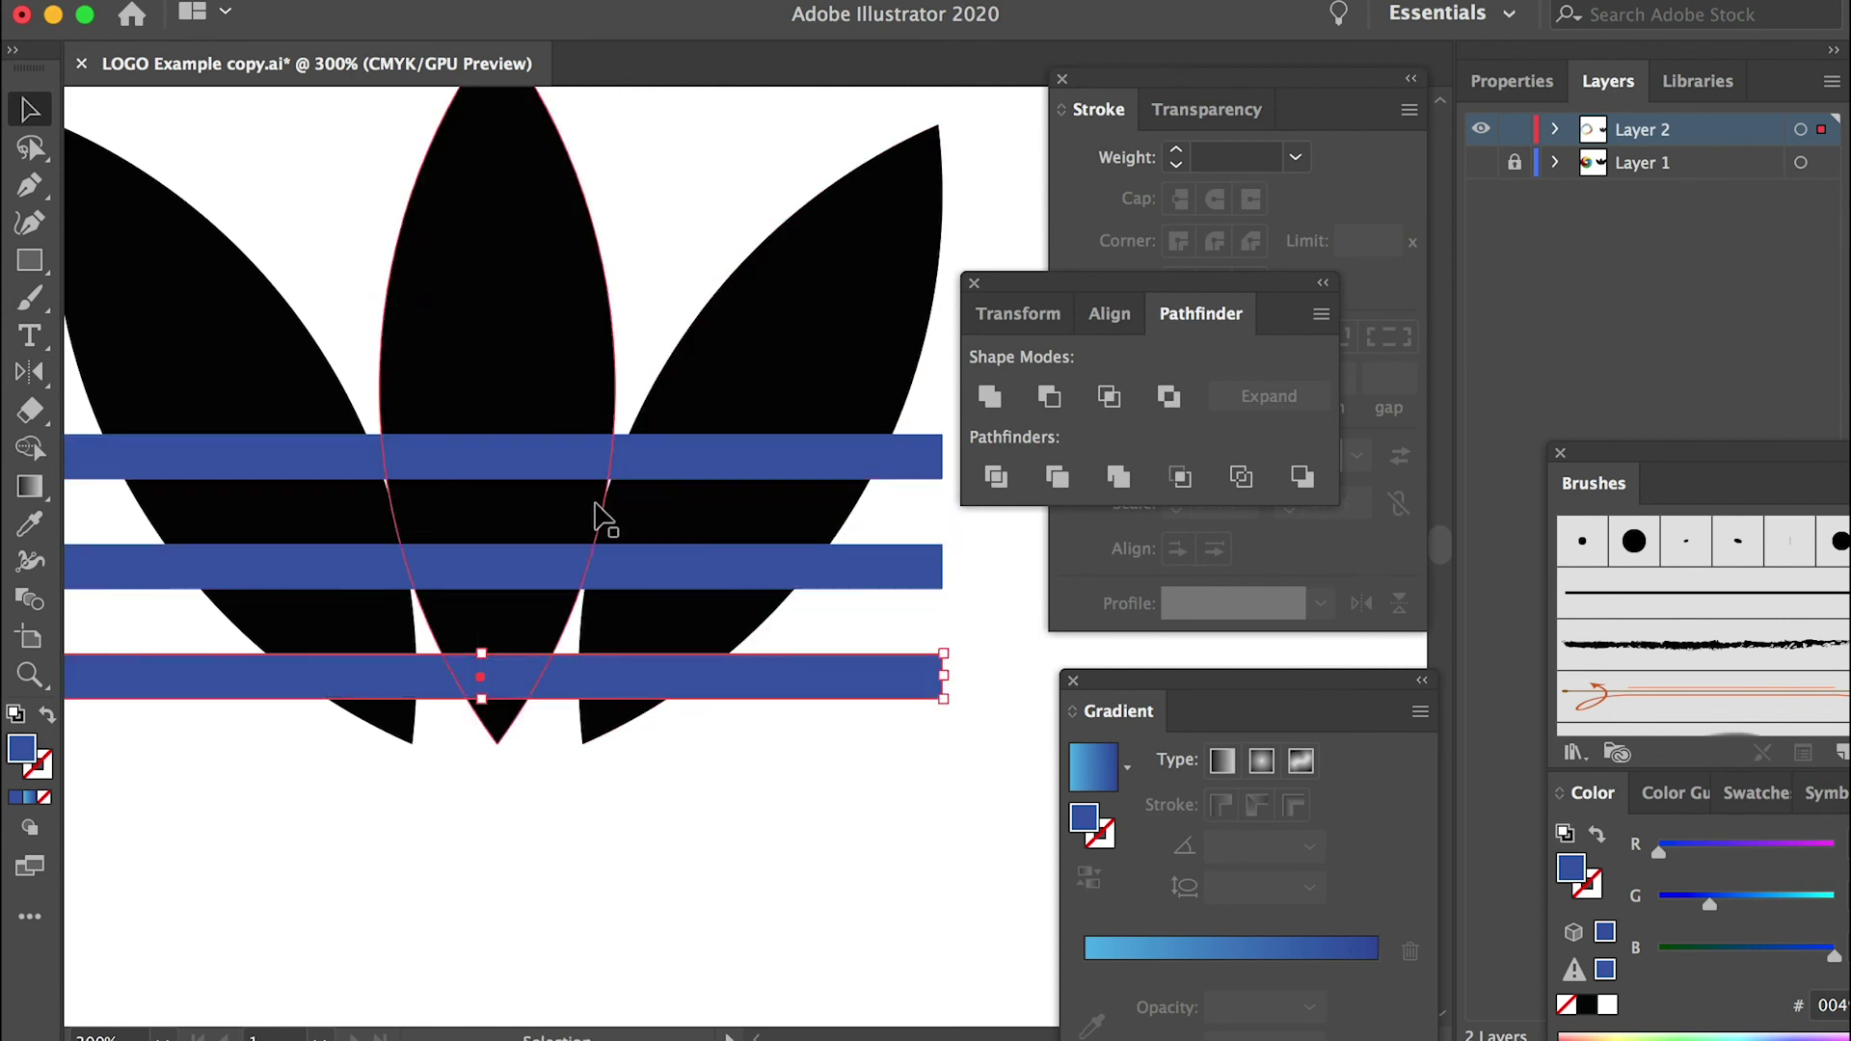
Divide all the leaves and blue bars along their overlaps with Pathfinder, and ungroup the resulting pieces.
{"action": "key", "text": "super+minus"}
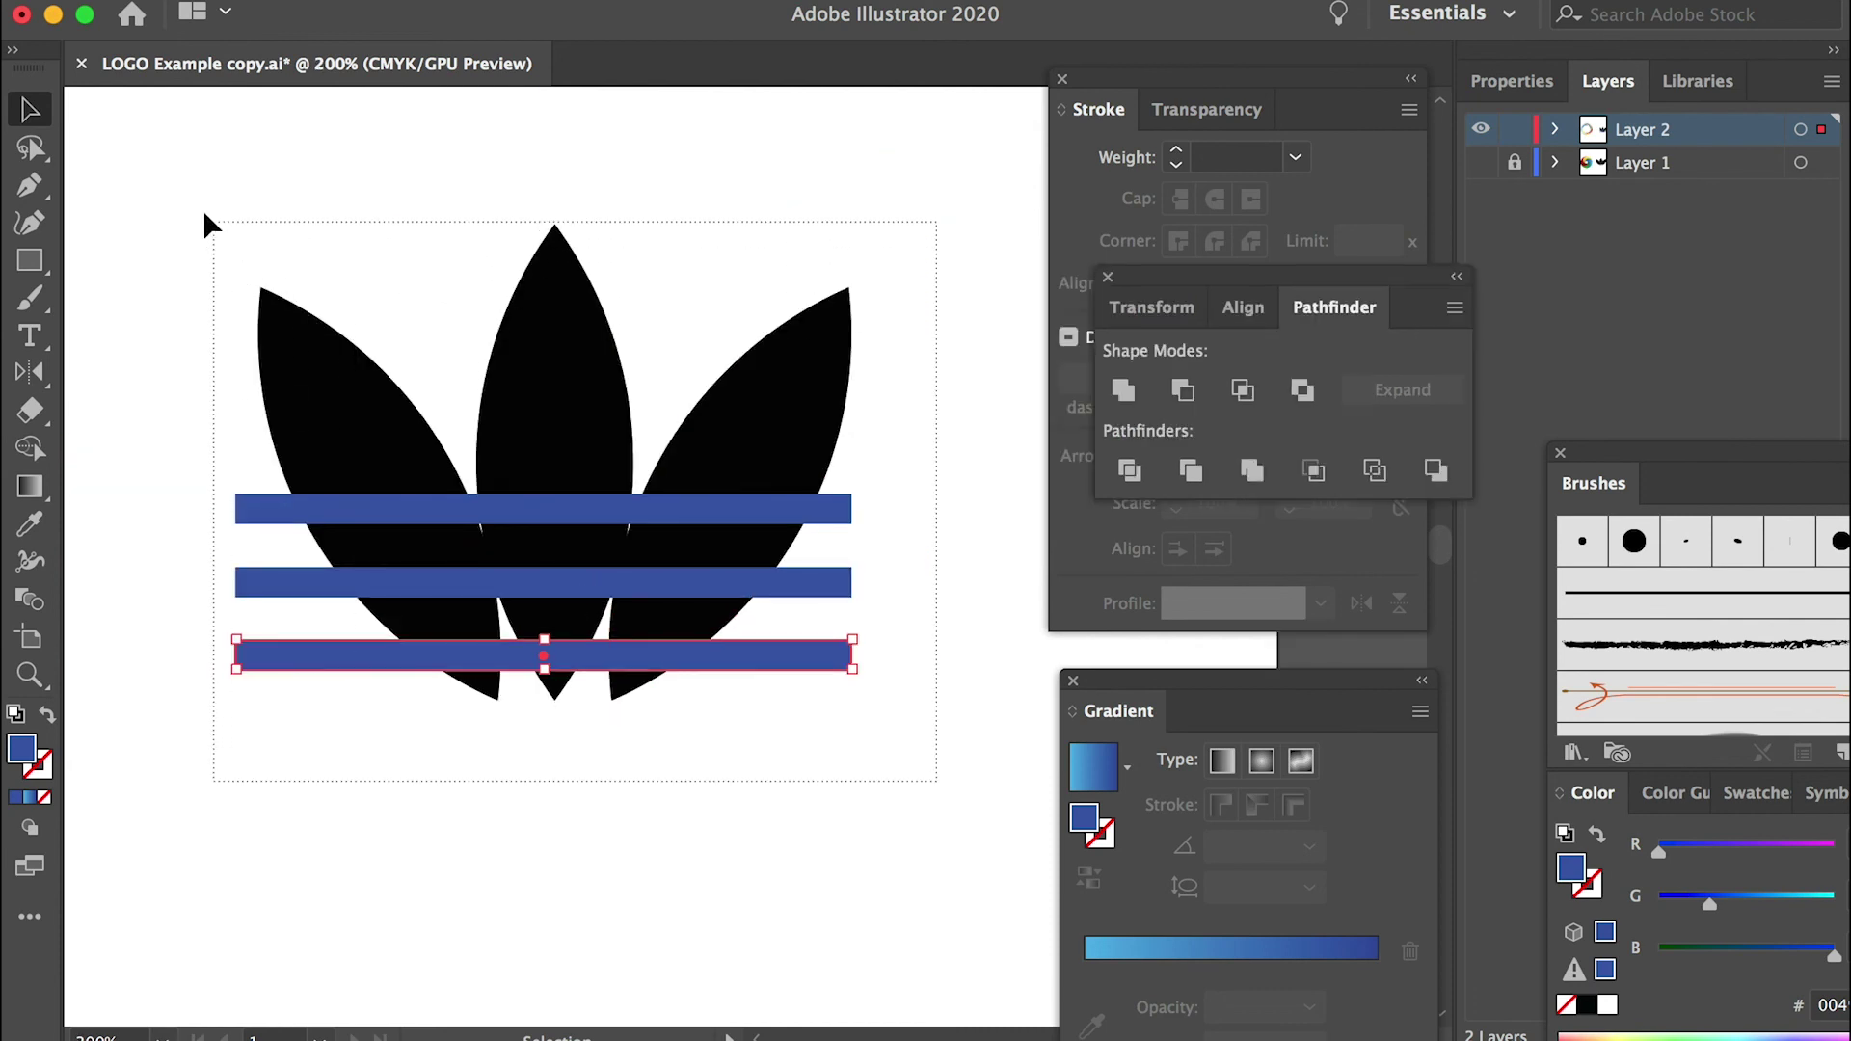
{"action": "key", "text": "super+a"}
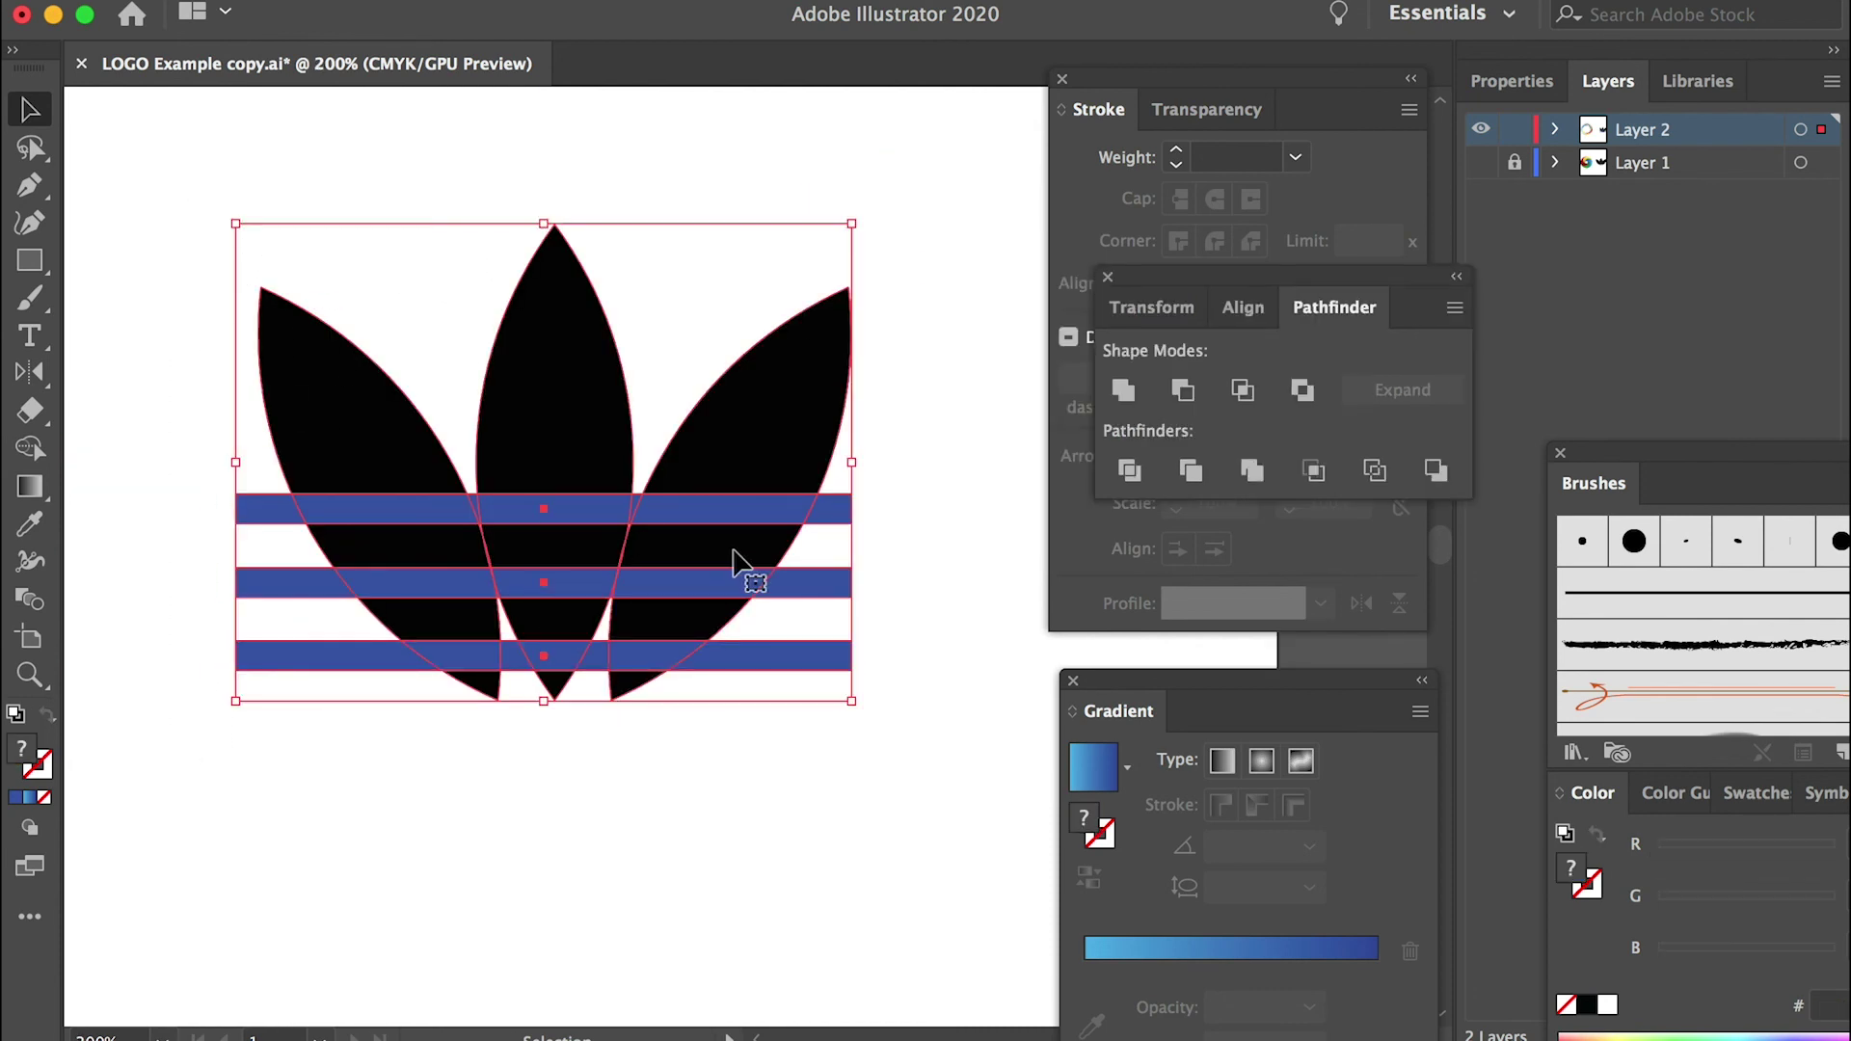
{"action": "left_click", "coordinate": [1129, 473]}
{"action": "left_click", "coordinate": [943, 547]}
{"action": "left_click", "coordinate": [779, 461]}
{"action": "right_click", "coordinate": [747, 413]}
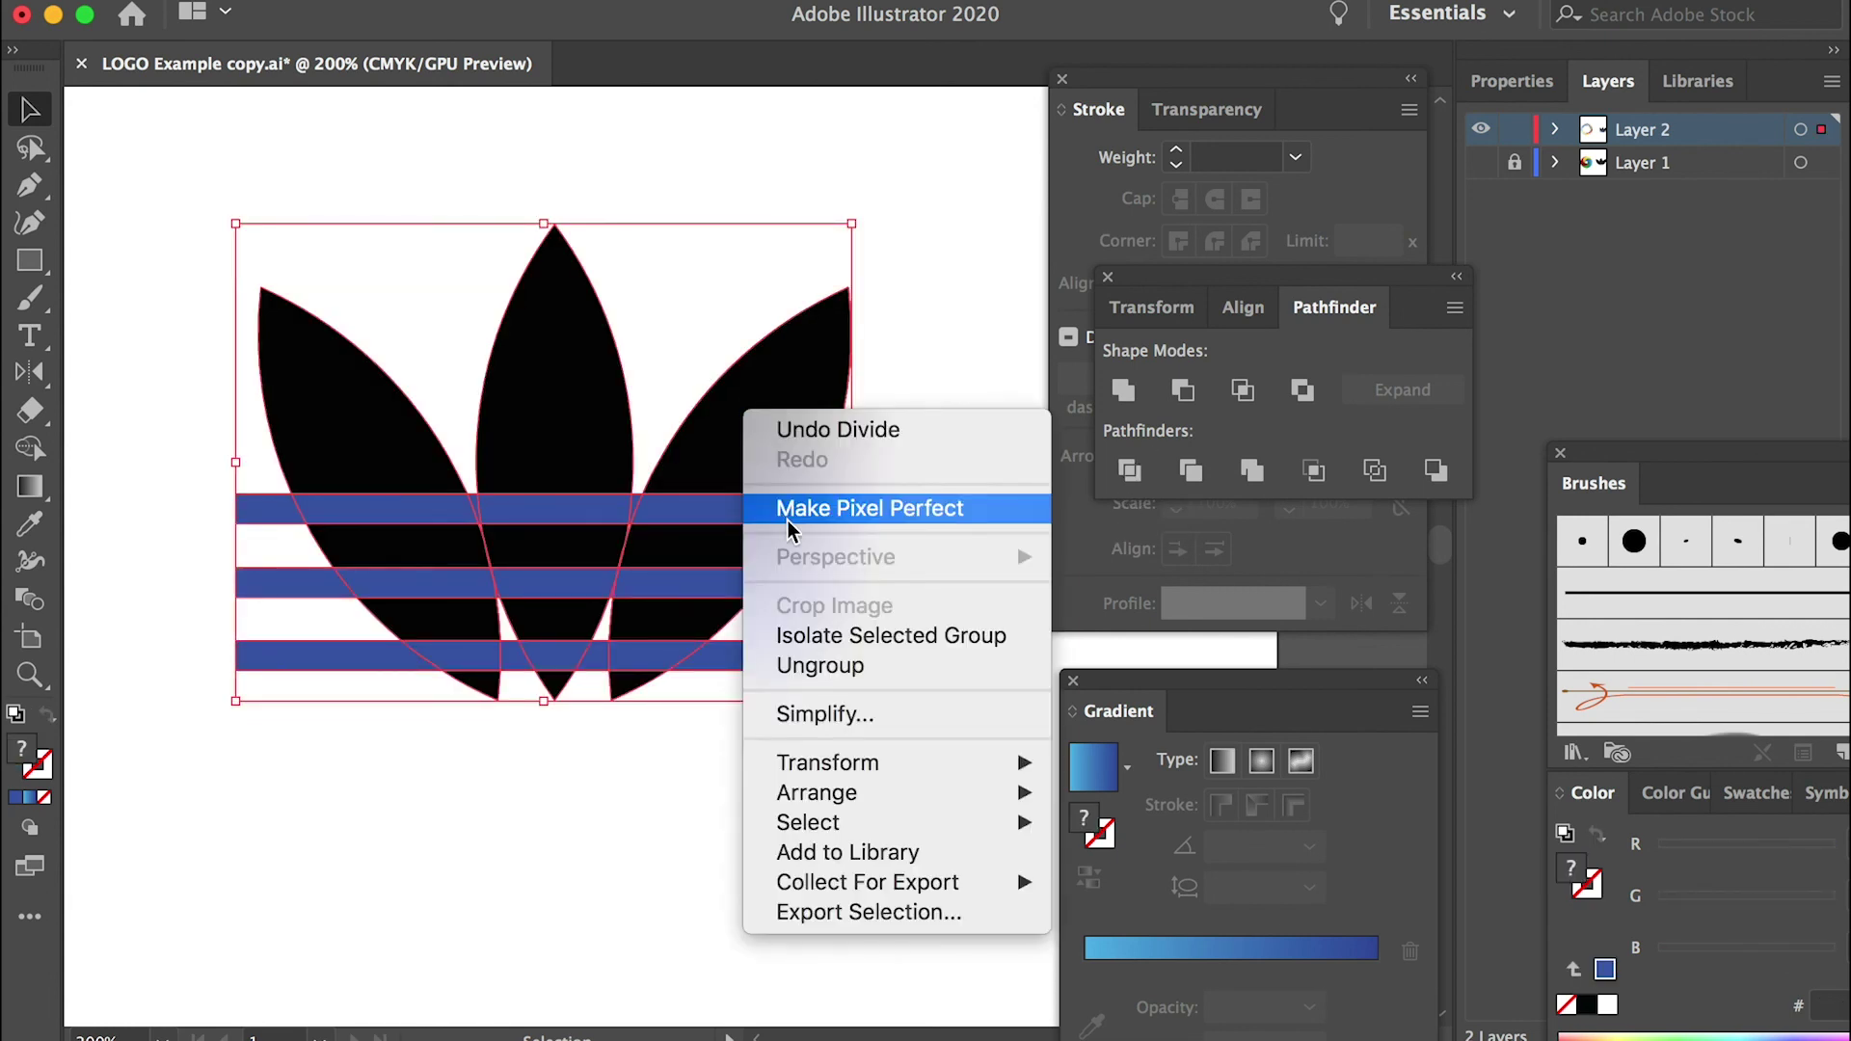
{"action": "left_click", "coordinate": [833, 665]}
{"action": "left_click", "coordinate": [976, 727]}
Delete all pieces of the three blue bars, leaving horizontal gaps through the black leaves.
{"action": "left_click", "coordinate": [681, 514]}
{"action": "key", "text": "Delete"}
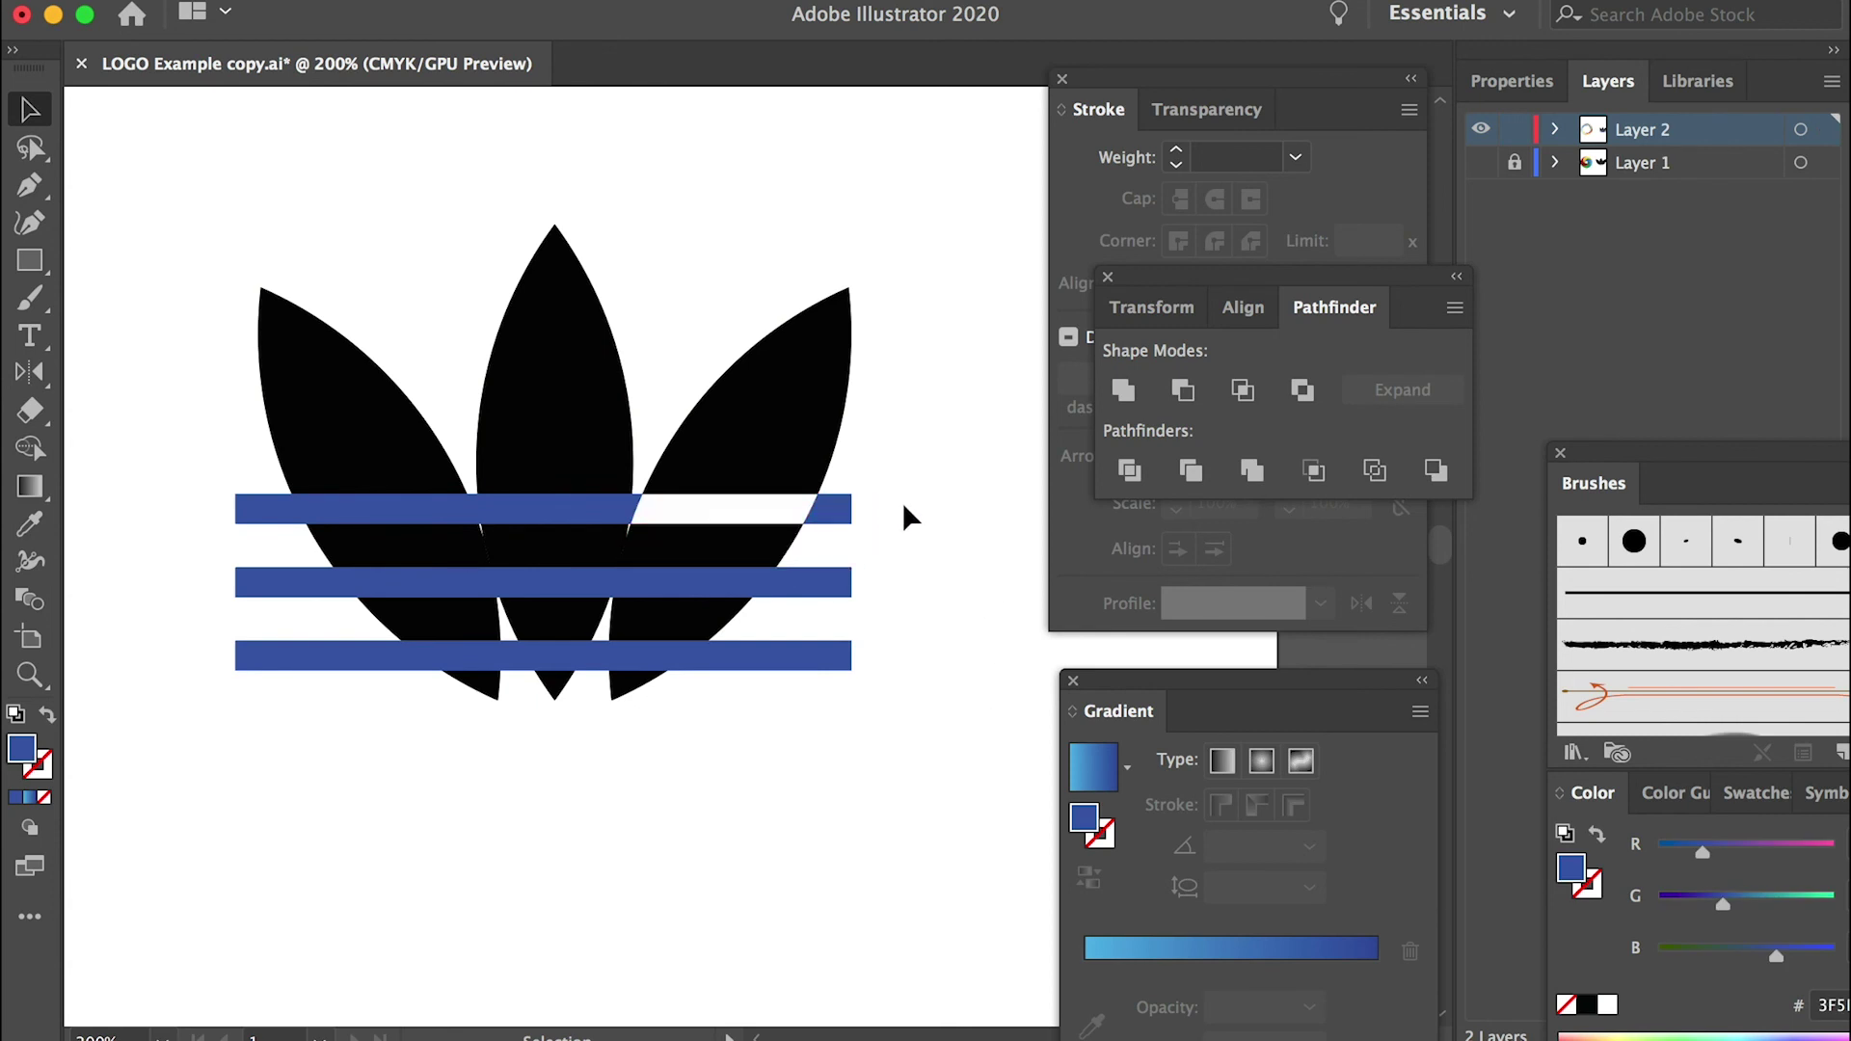
{"action": "left_click_drag", "start_coordinate": [439, 520], "coordinate": [186, 513]}
{"action": "key", "text": "Delete"}
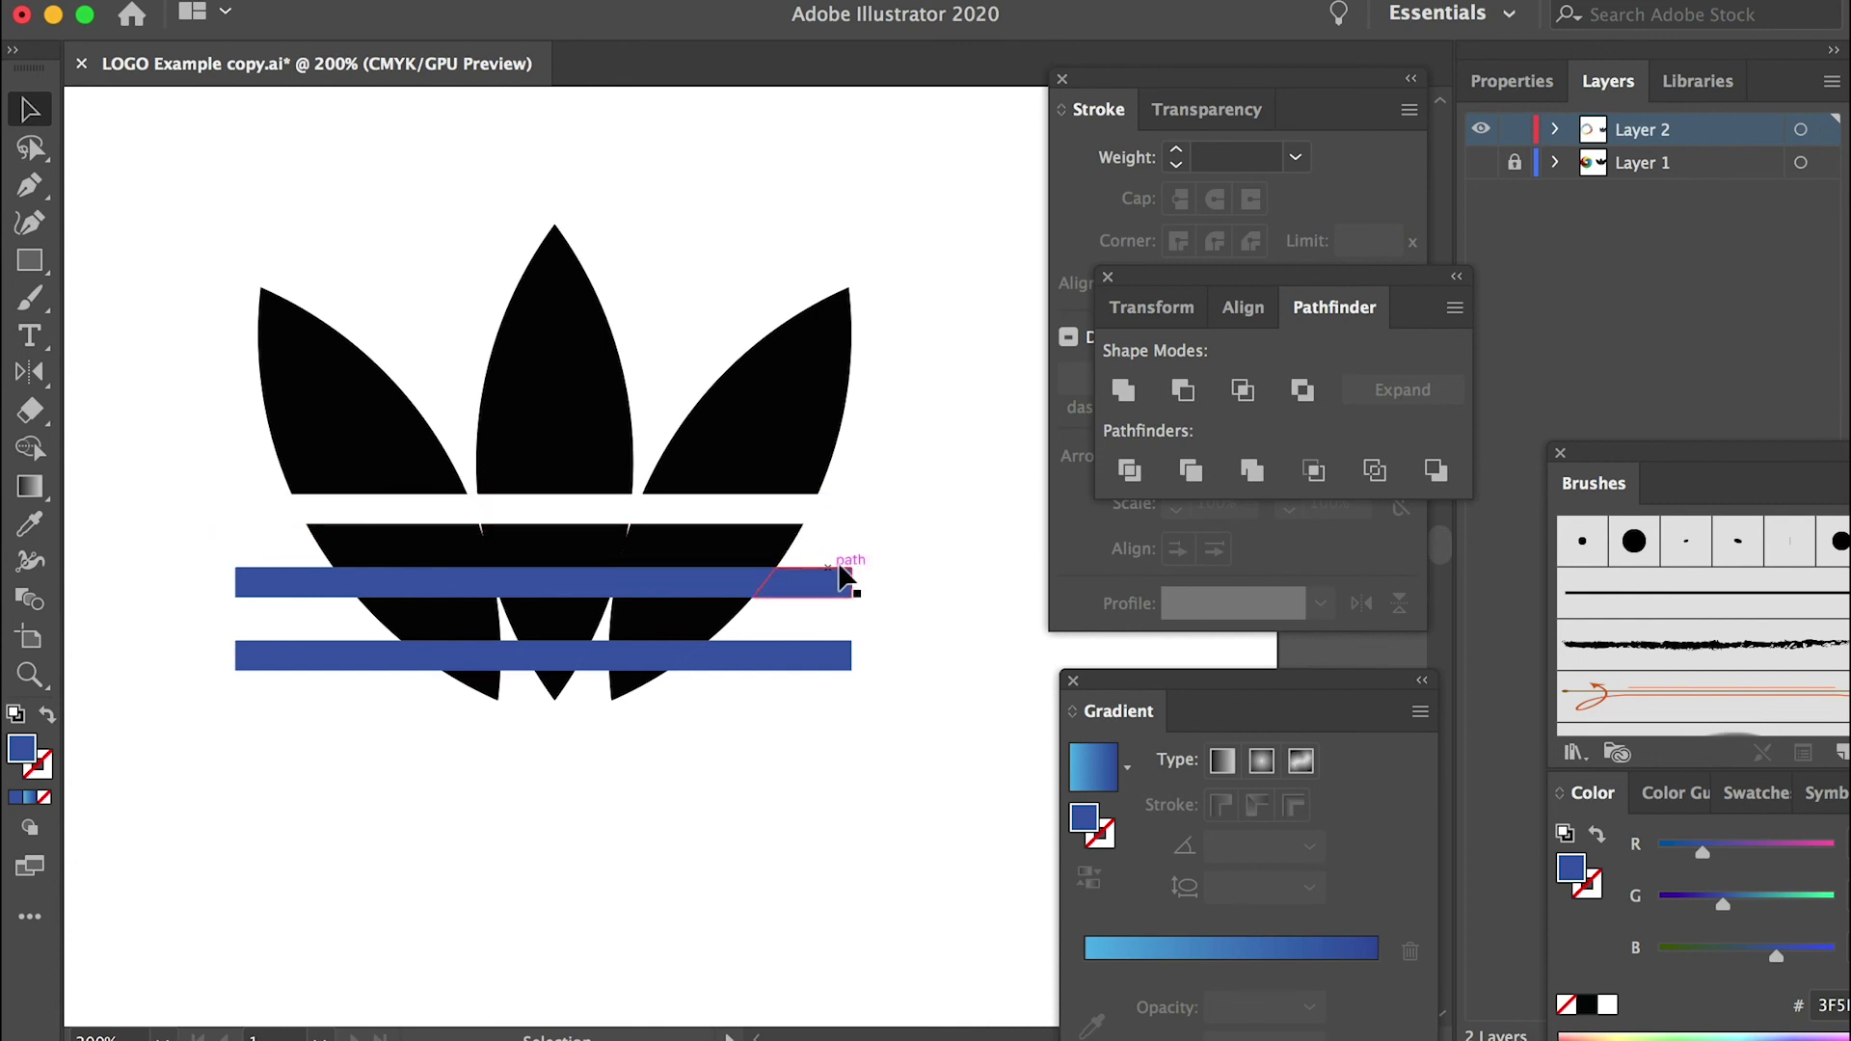
{"action": "left_click", "coordinate": [177, 584]}
{"action": "key", "text": "Delete"}
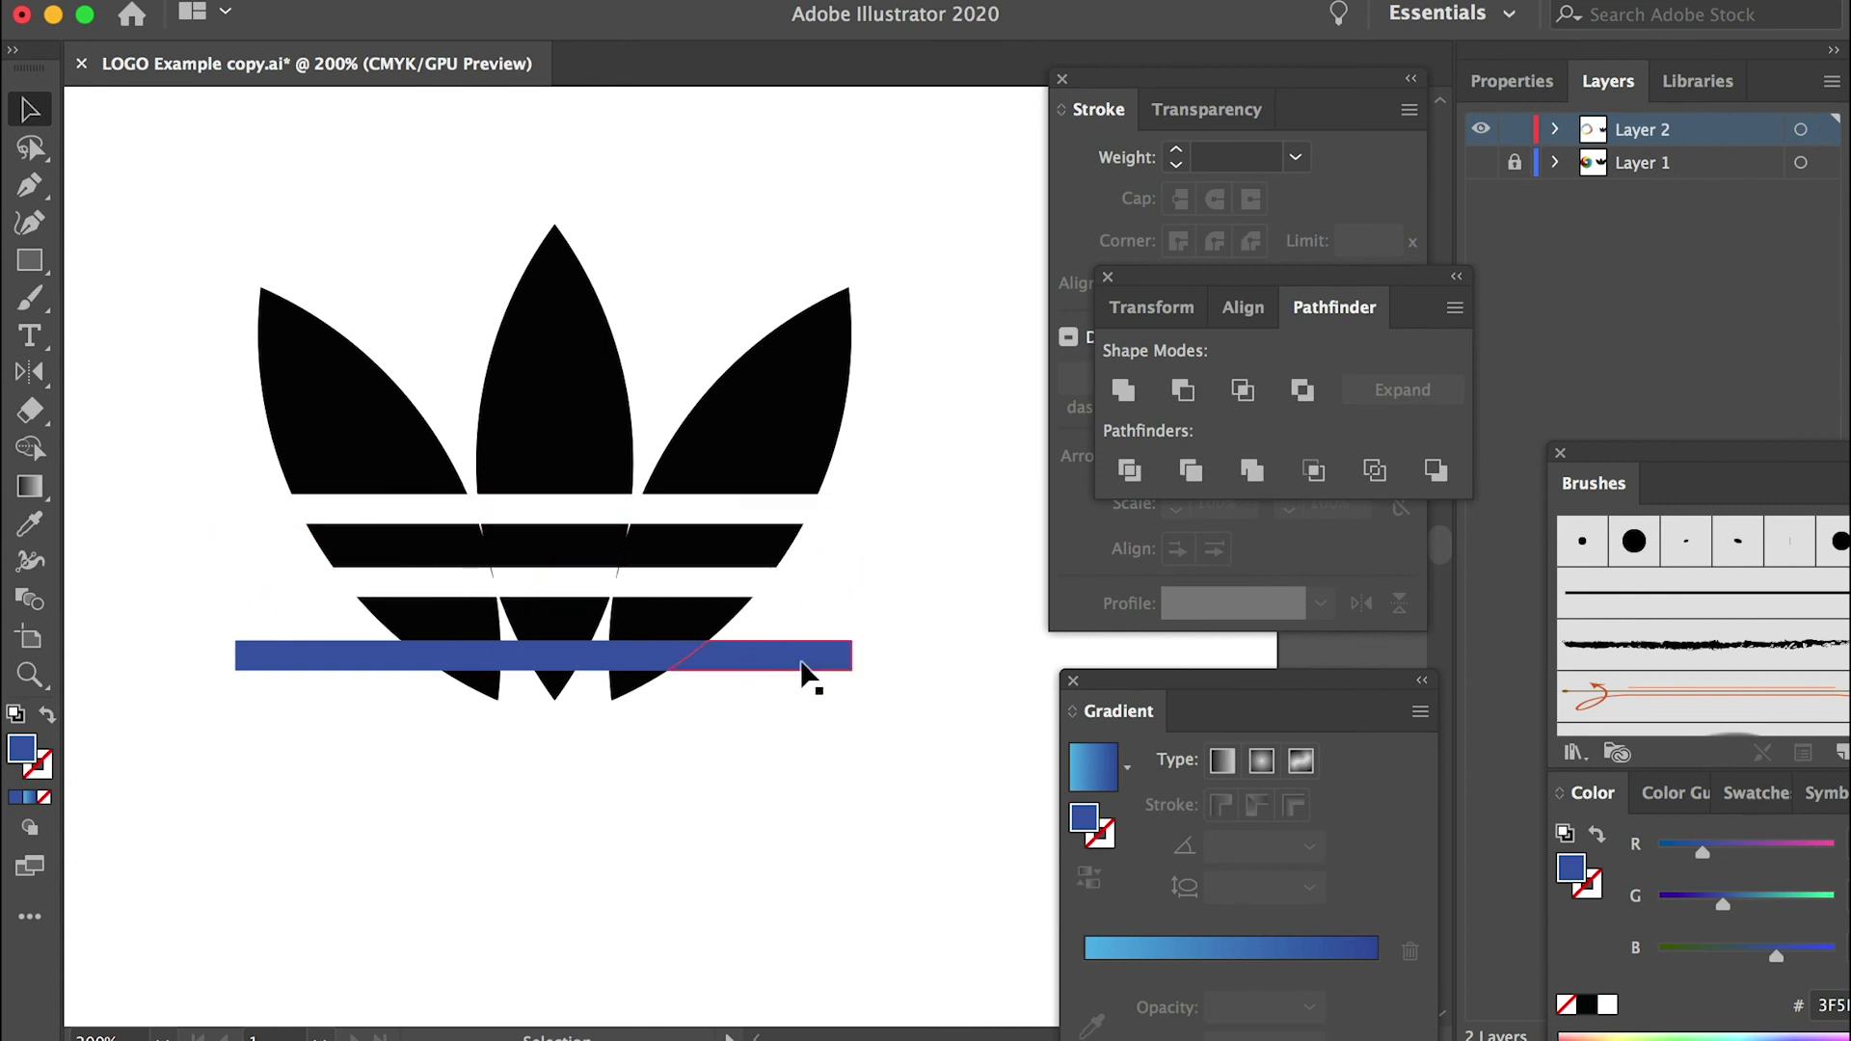
{"action": "left_click", "coordinate": [117, 655]}
{"action": "key", "text": "Delete"}
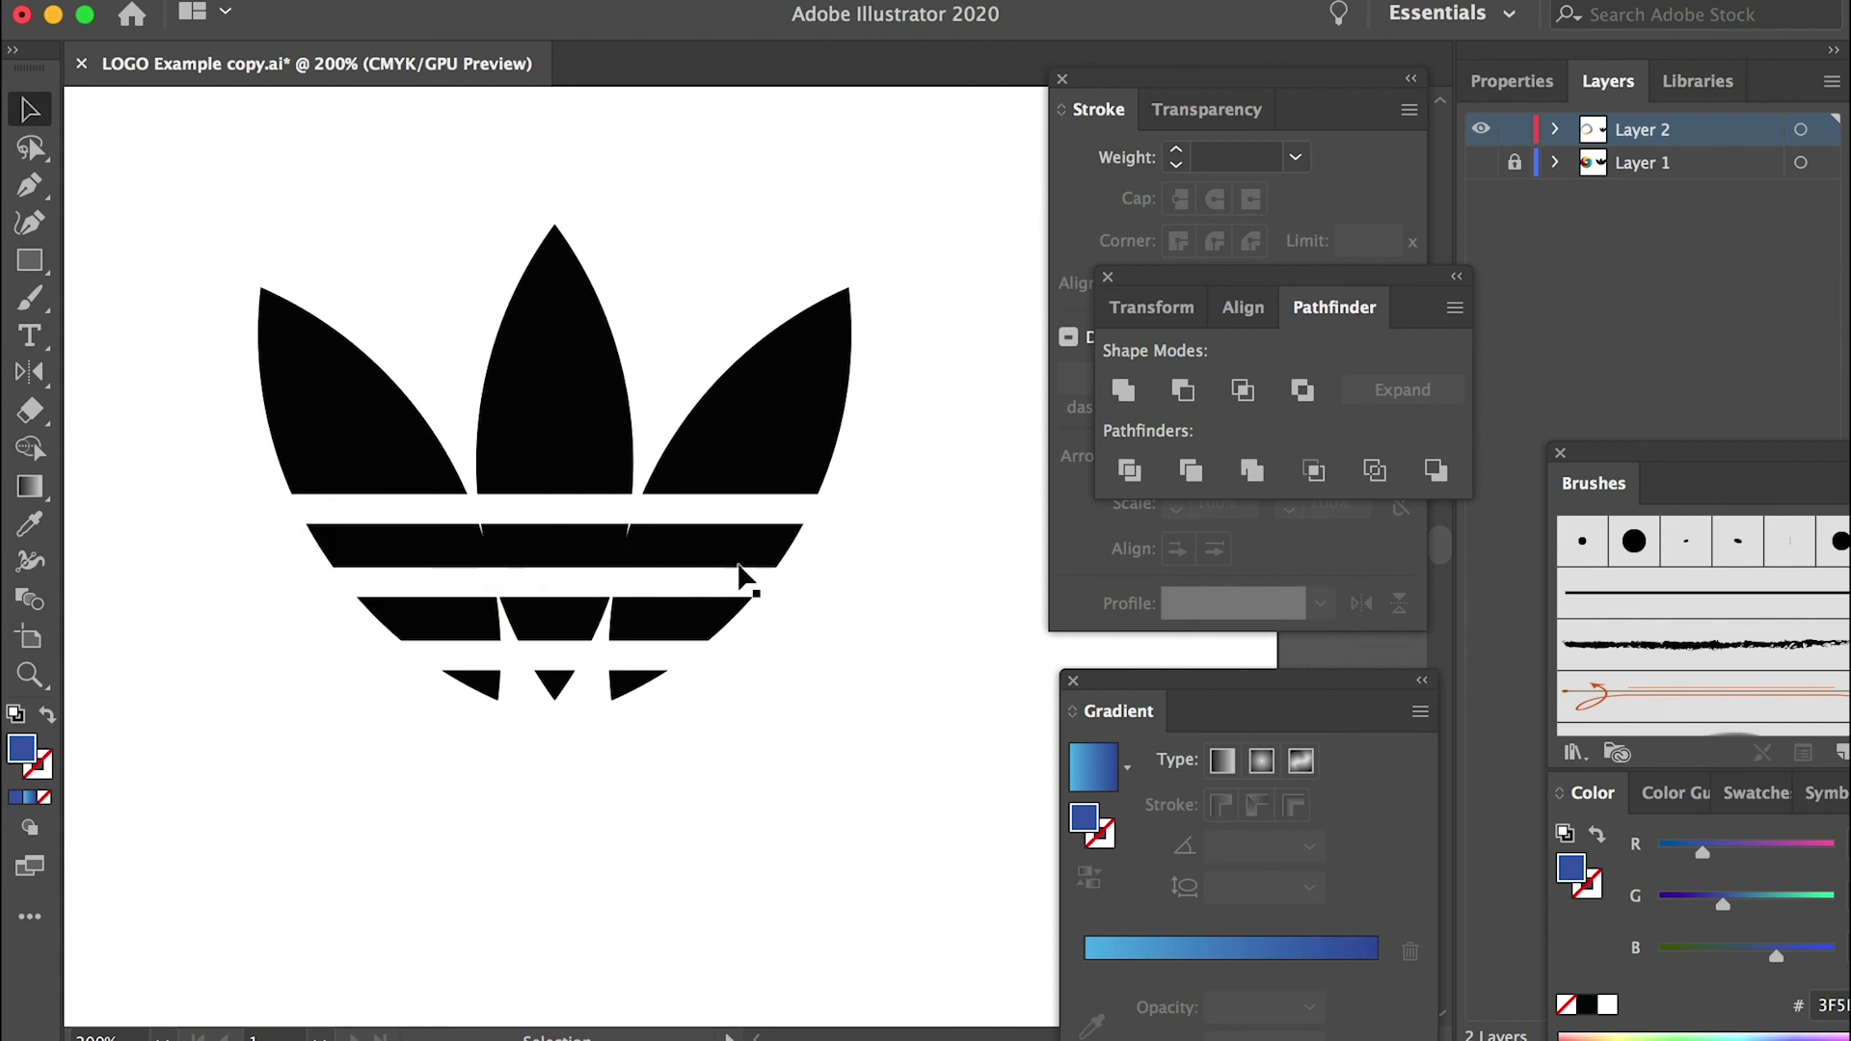
Examine the black segments of the upper stripe and the three leaf tops by selecting them one at a time.
{"action": "left_click", "coordinate": [642, 549]}
{"action": "left_click", "coordinate": [511, 554]}
{"action": "left_click", "coordinate": [409, 556]}
{"action": "left_click", "coordinate": [382, 453]}
{"action": "left_click", "coordinate": [587, 427]}
{"action": "left_click", "coordinate": [761, 421]}
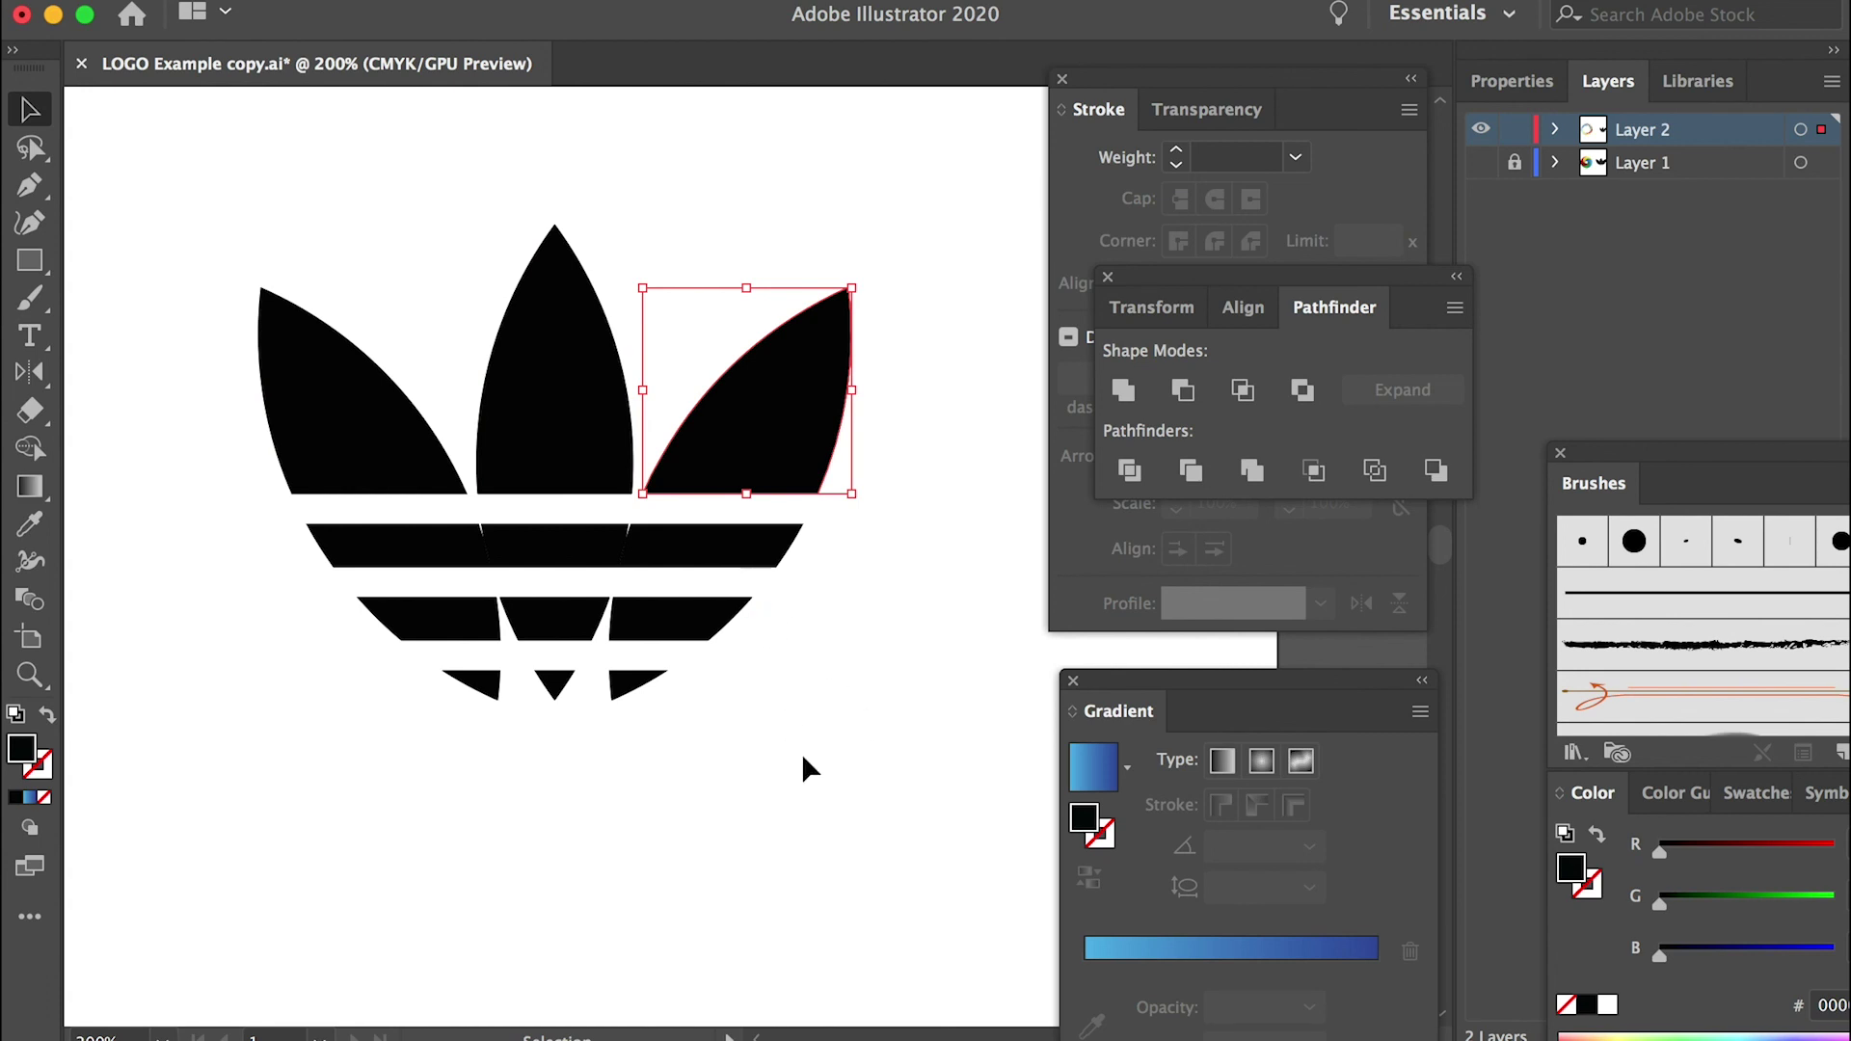
{"action": "left_click", "coordinate": [957, 823]}
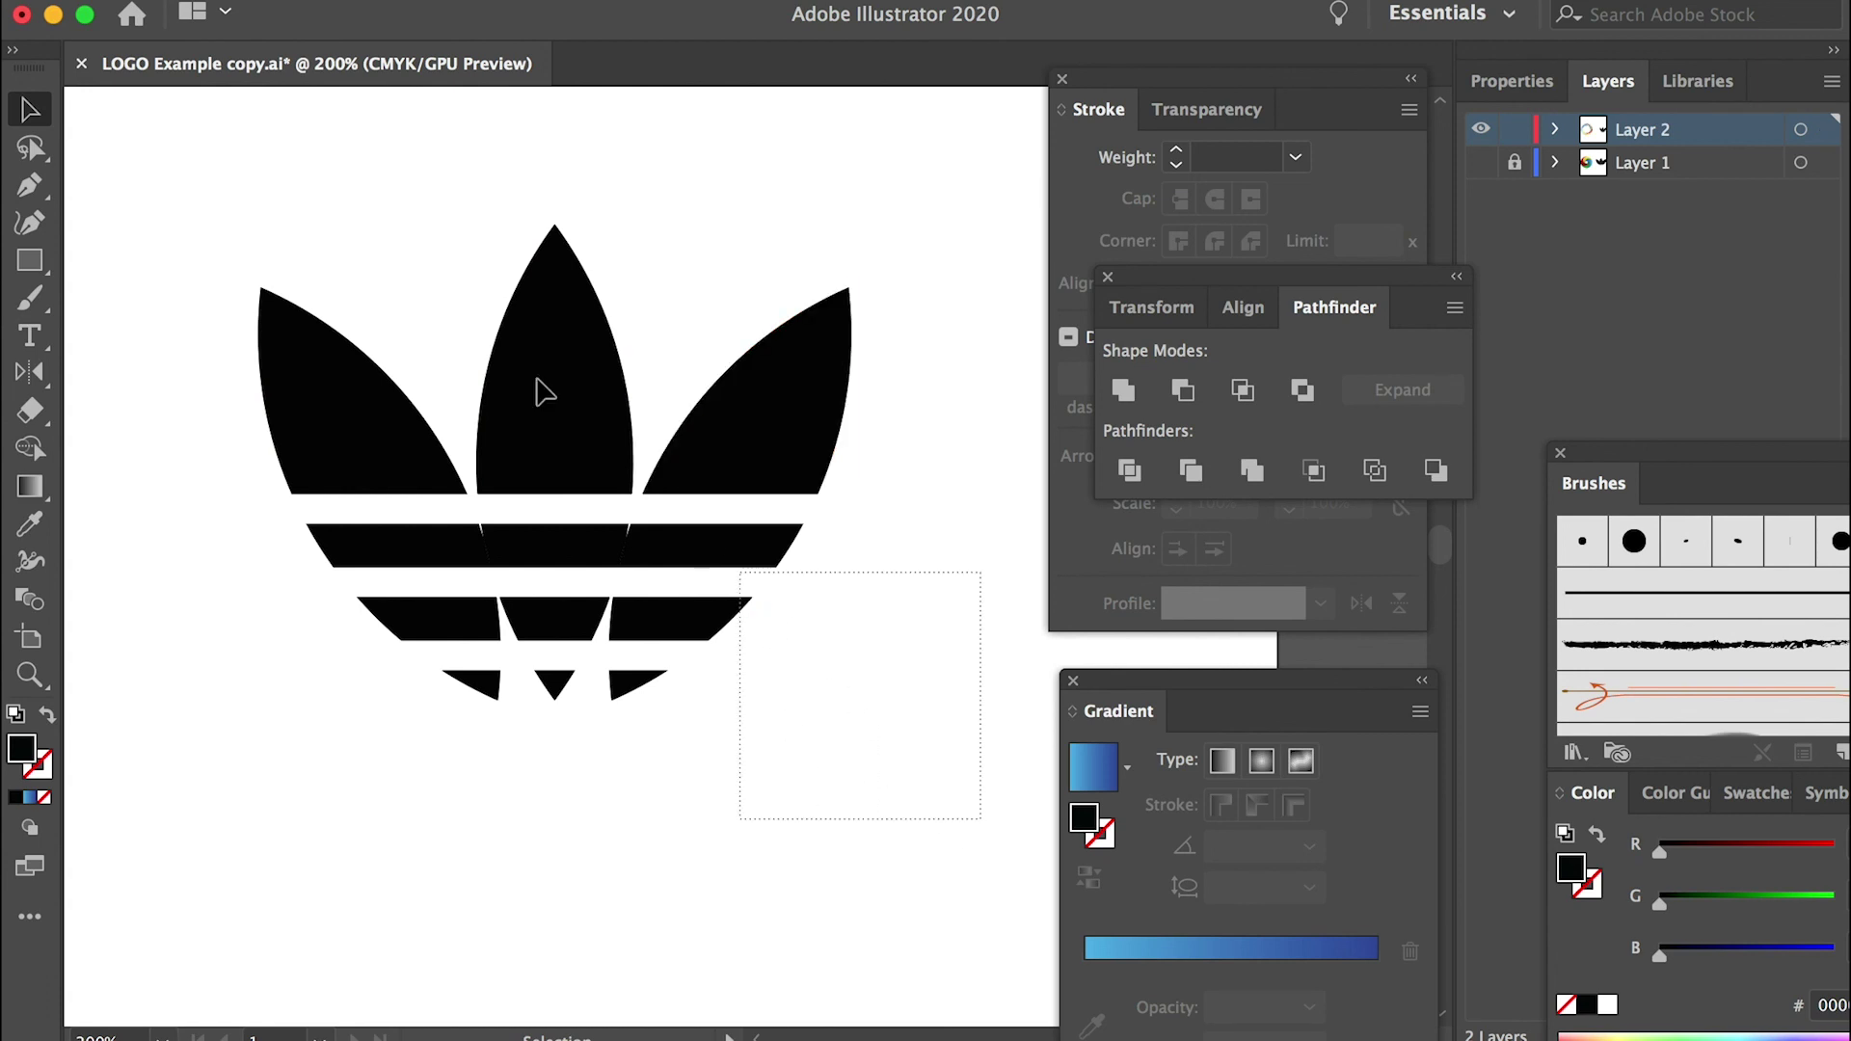
Group all the remaining black pieces of the leaf logo into one object.
{"action": "left_click_drag", "start_coordinate": [194, 191], "coordinate": [194, 191]}
{"action": "right_click", "coordinate": [526, 327]}
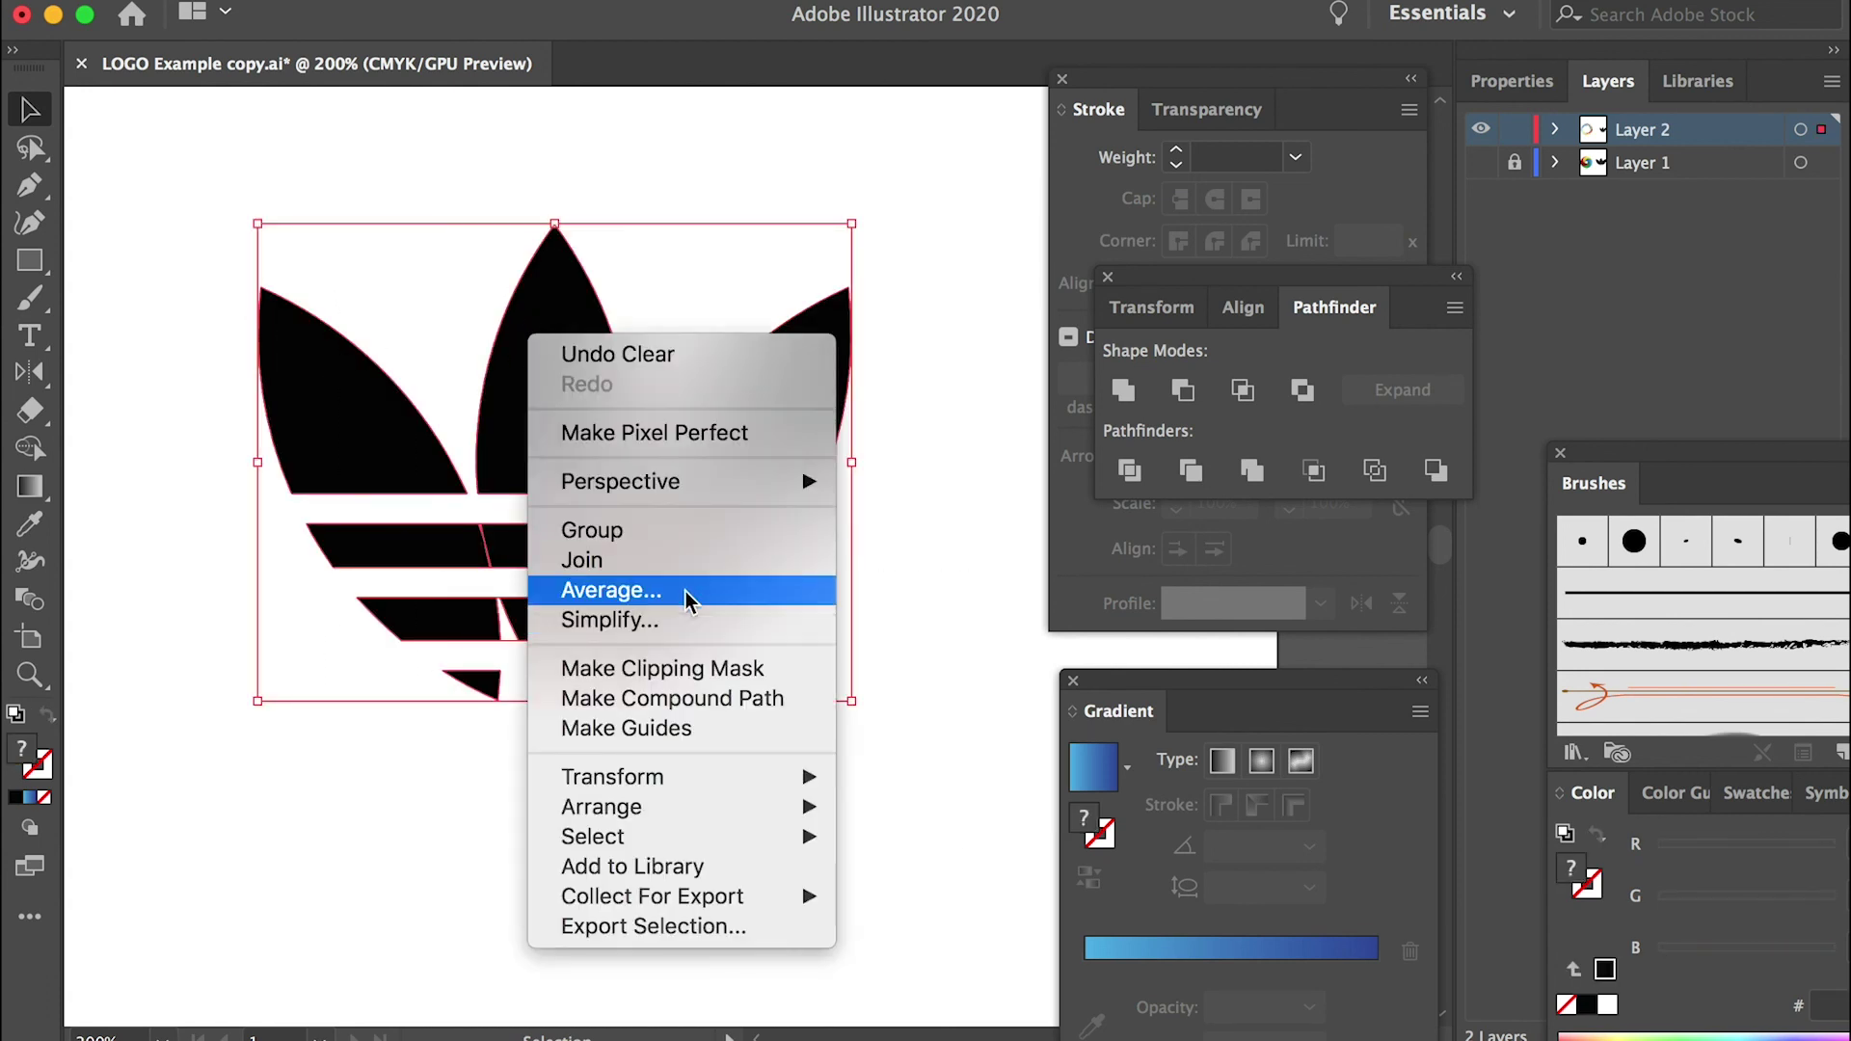
{"action": "left_click", "coordinate": [592, 531]}
{"action": "left_click_drag", "start_coordinate": [620, 333], "coordinate": [703, 366]}
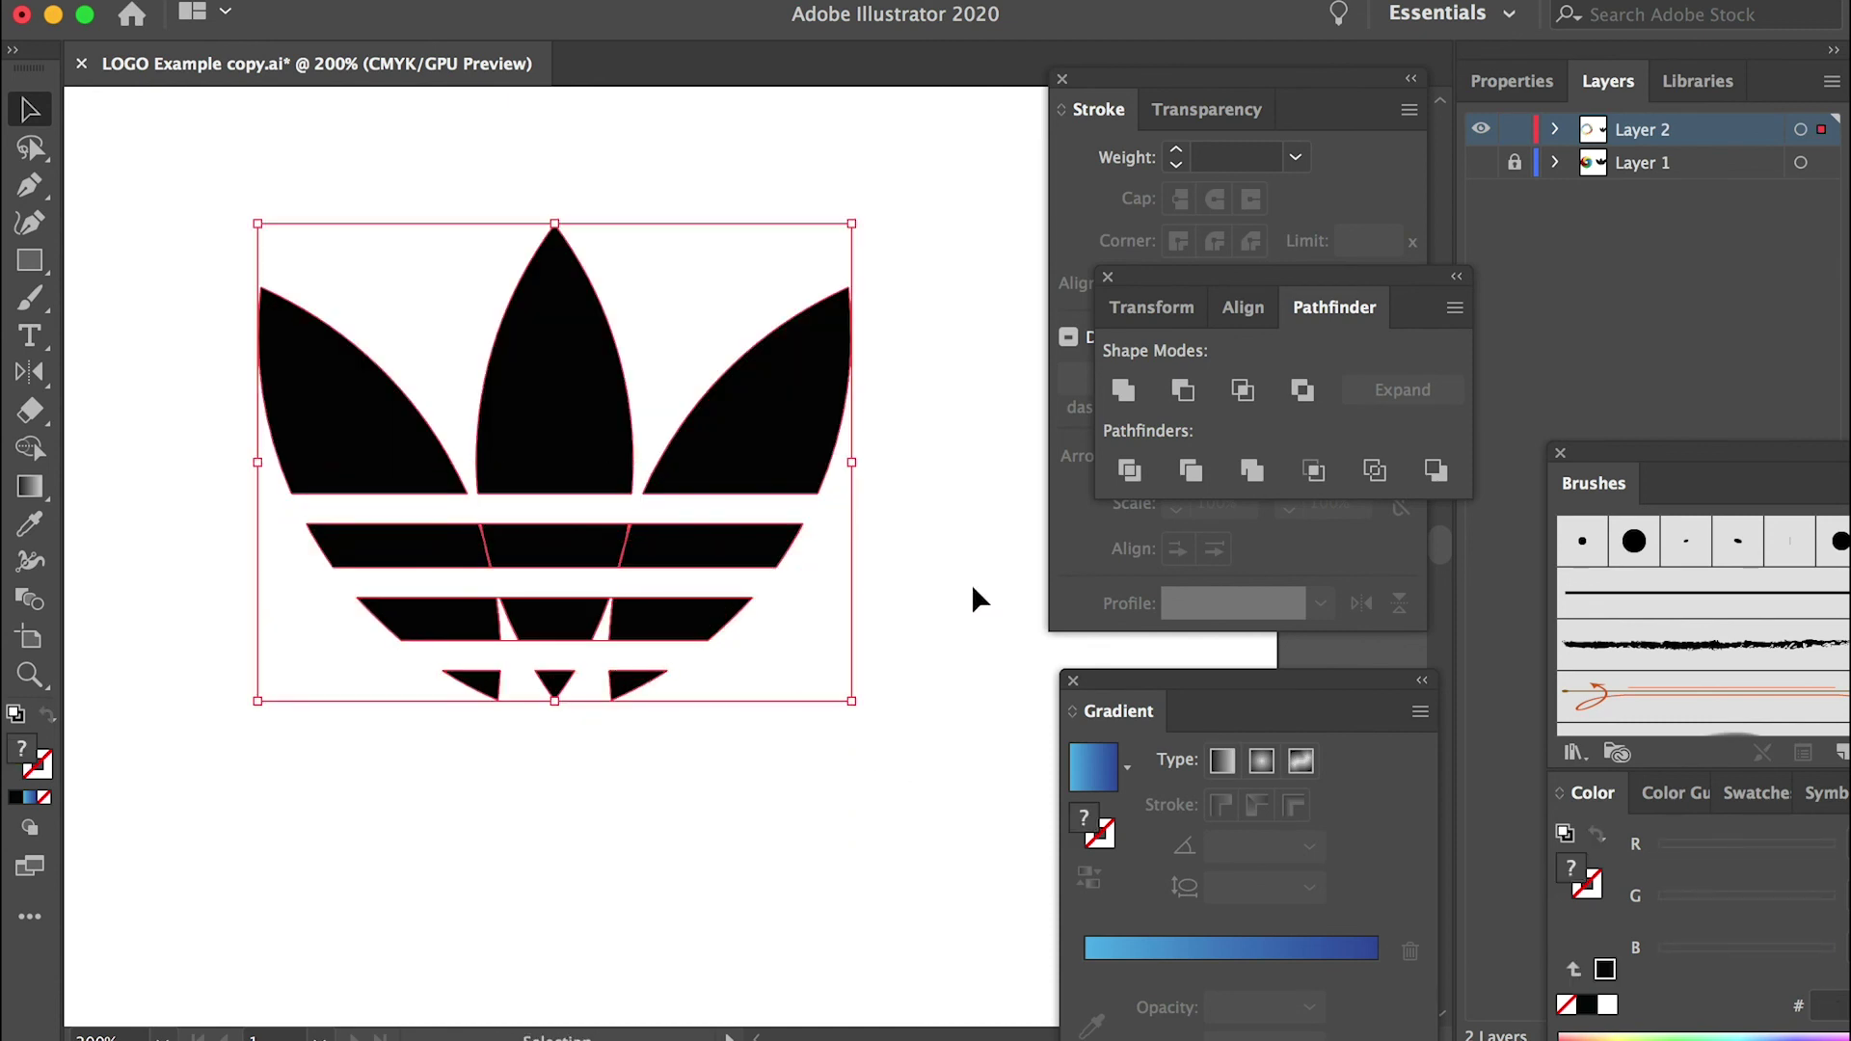